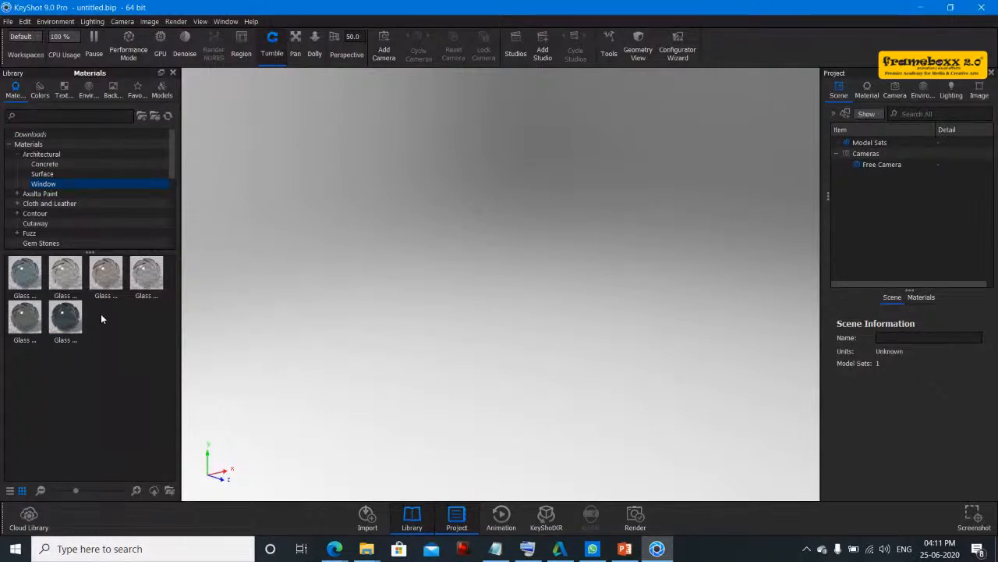
- Open the 3DS file Switch board N281114.3DS from the keyshot folder on drive D and import it into the scene
left_click(8, 22)
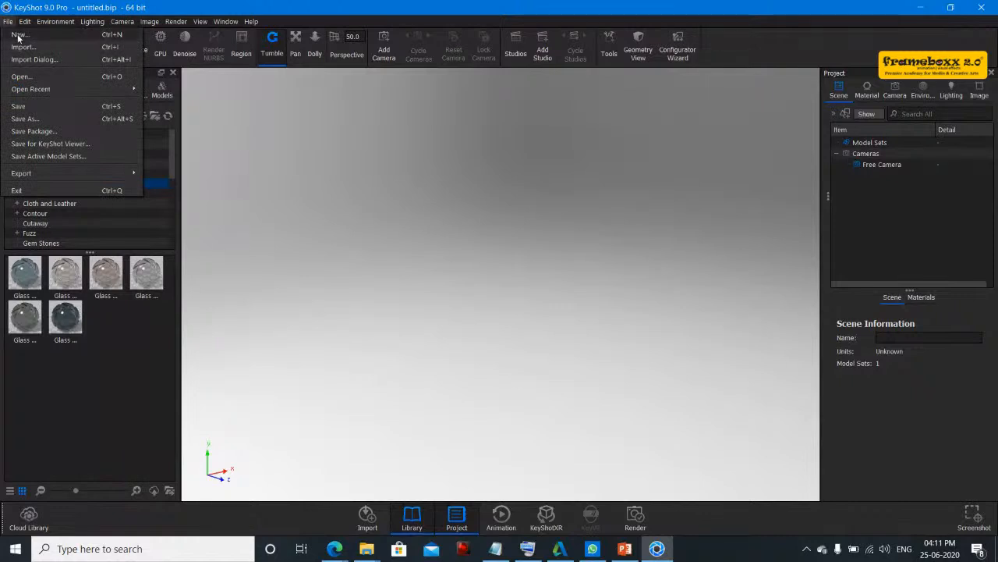
left_click(21, 76)
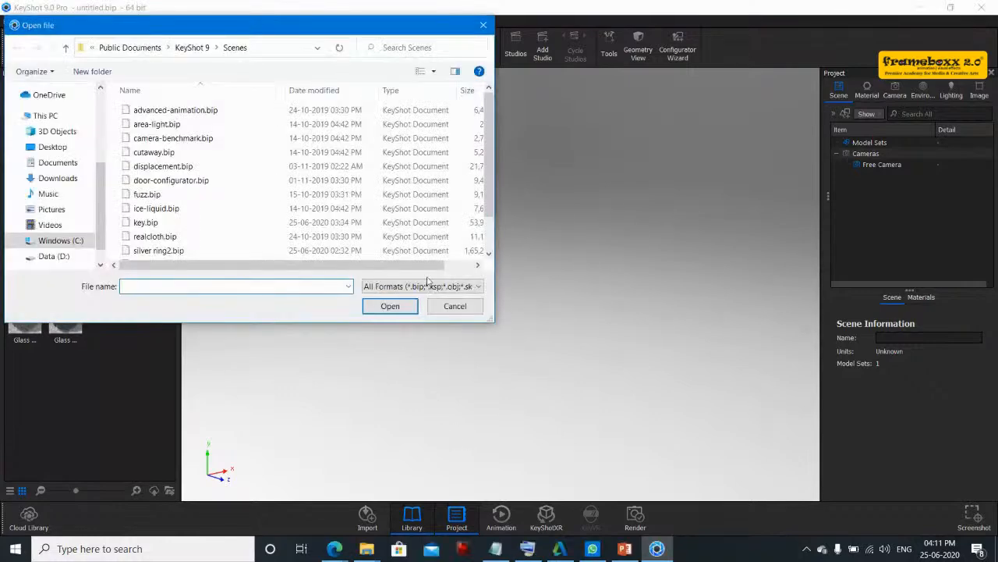
left_click(429, 287)
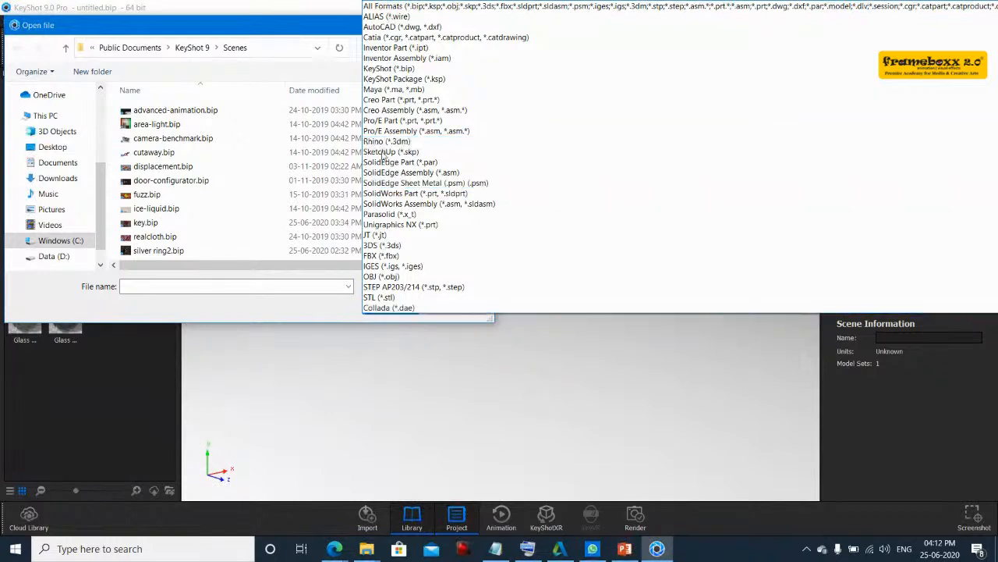
left_click(266, 310)
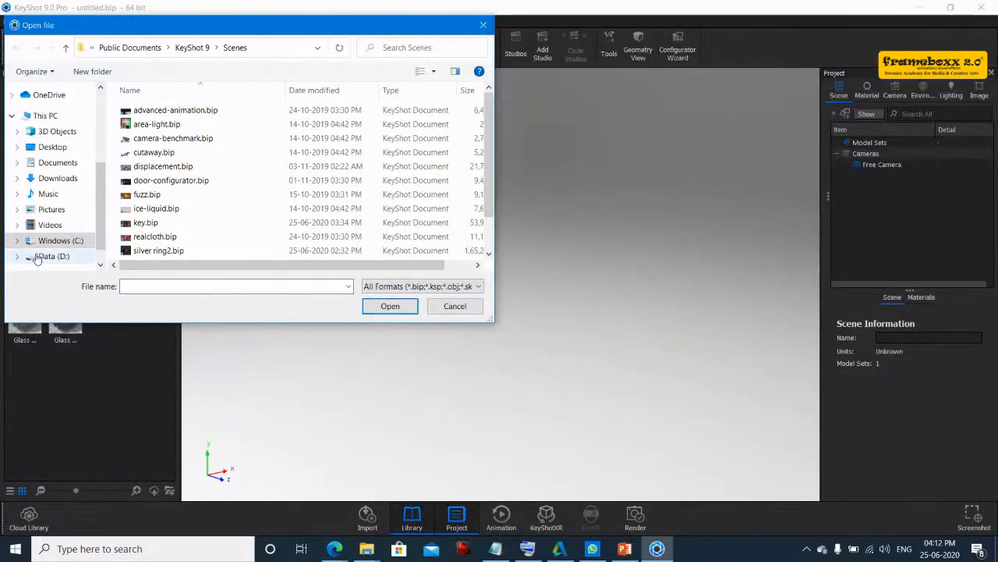
left_click(54, 256)
double_click(140, 167)
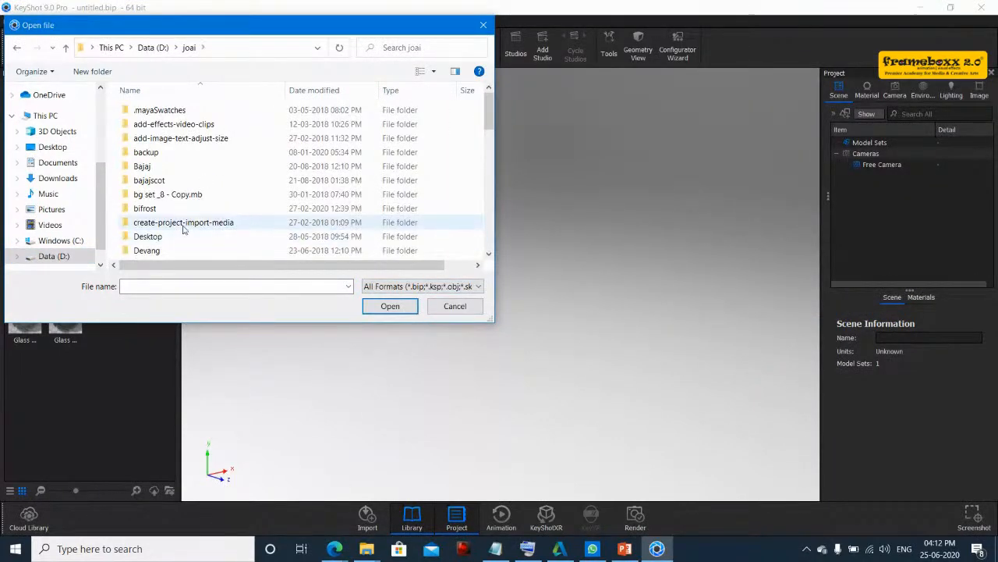
left_click(147, 155)
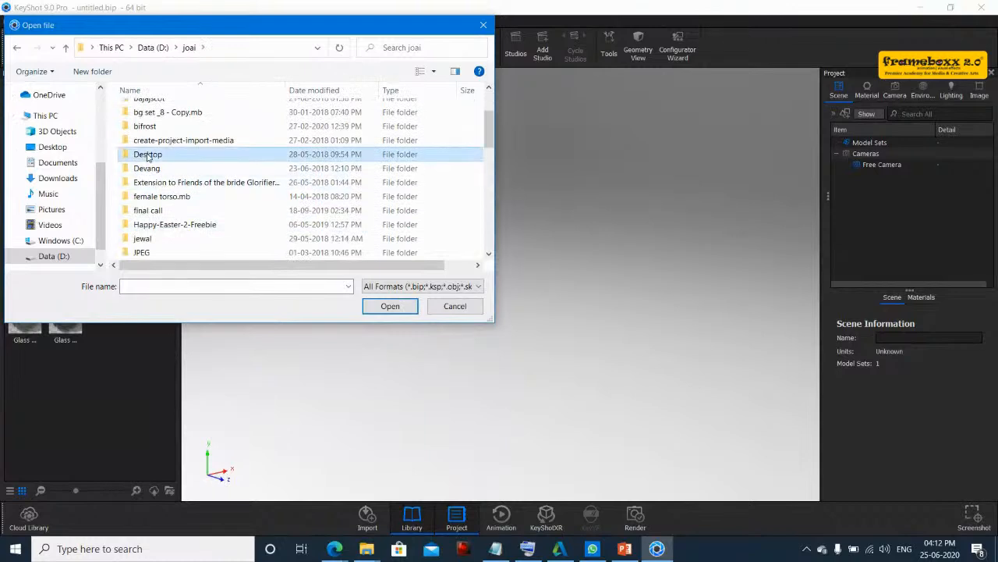
scroll(148, 156, "down", 5)
double_click(162, 107)
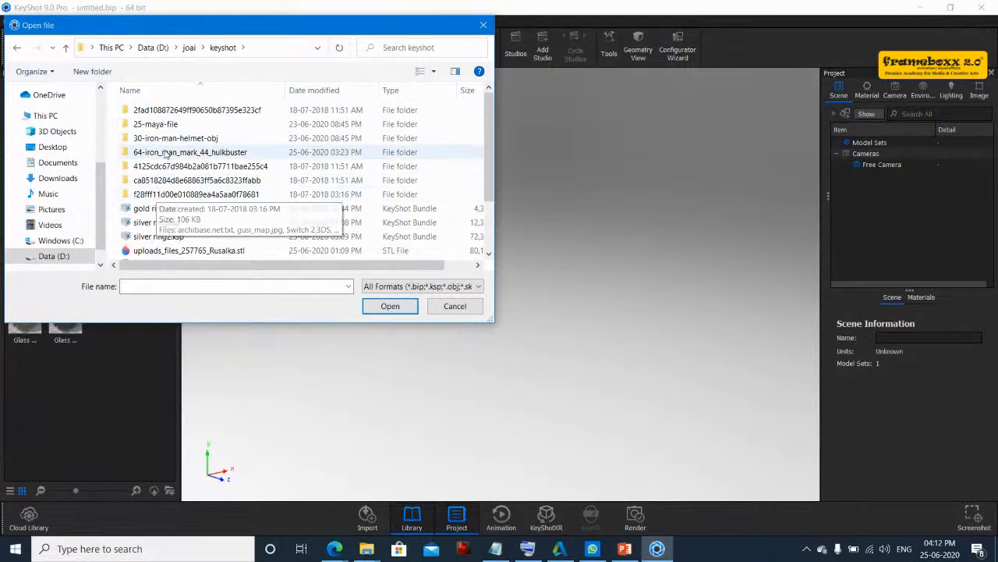
double_click(166, 181)
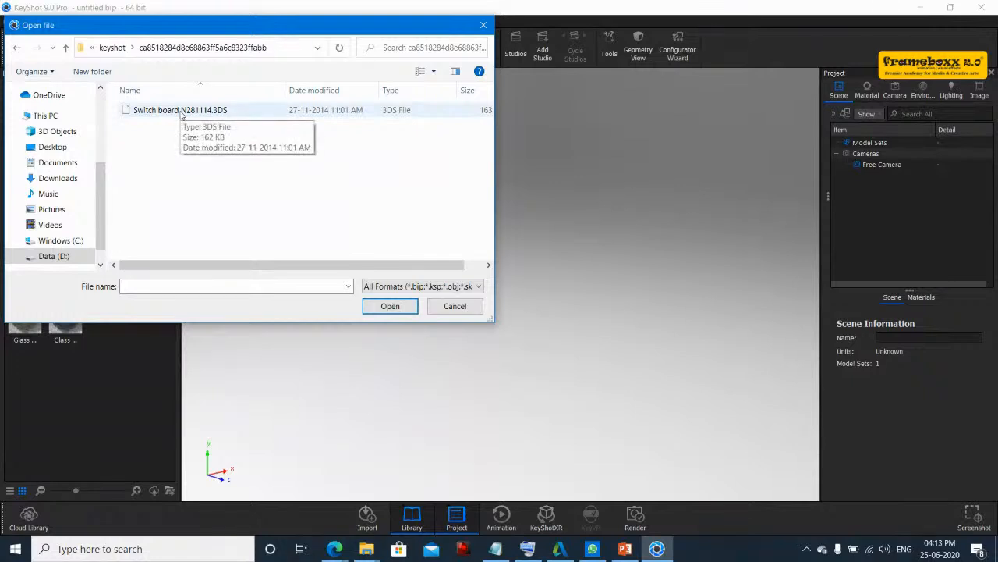
double_click(181, 114)
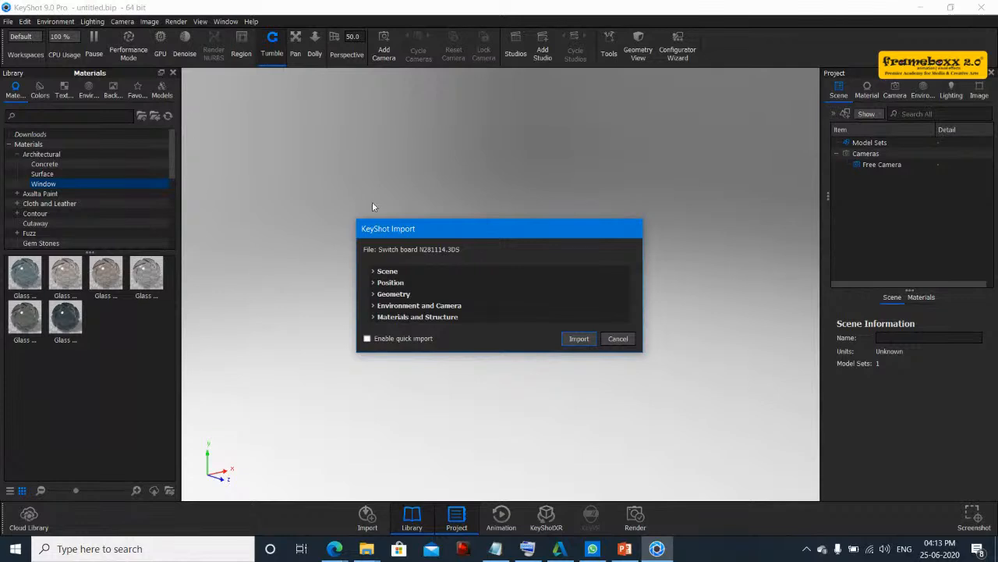
left_click(579, 339)
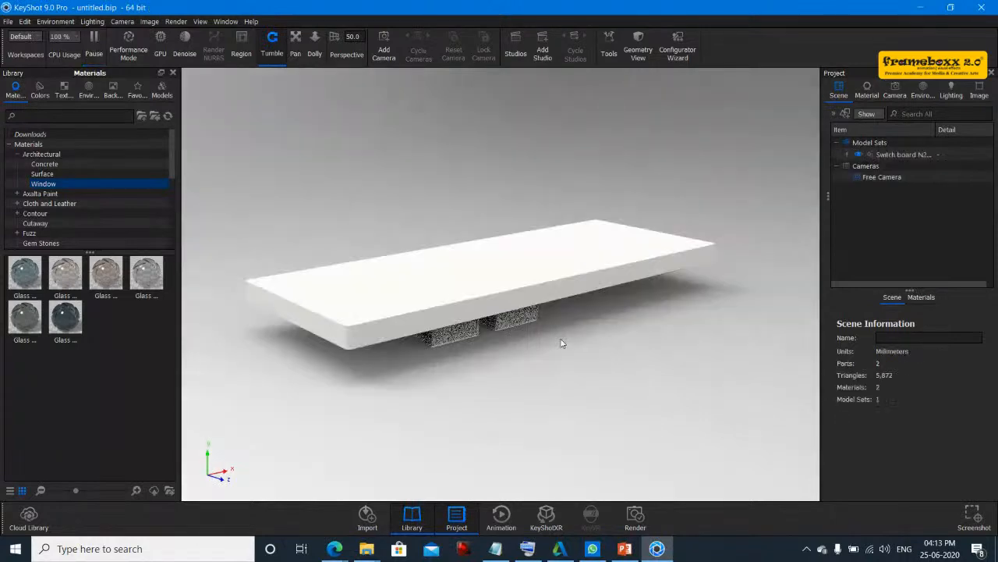
- Rotate the switch board model set upright with the Move tool, snap it to the ground and confirm
left_click_drag(533, 337, 635, 525)
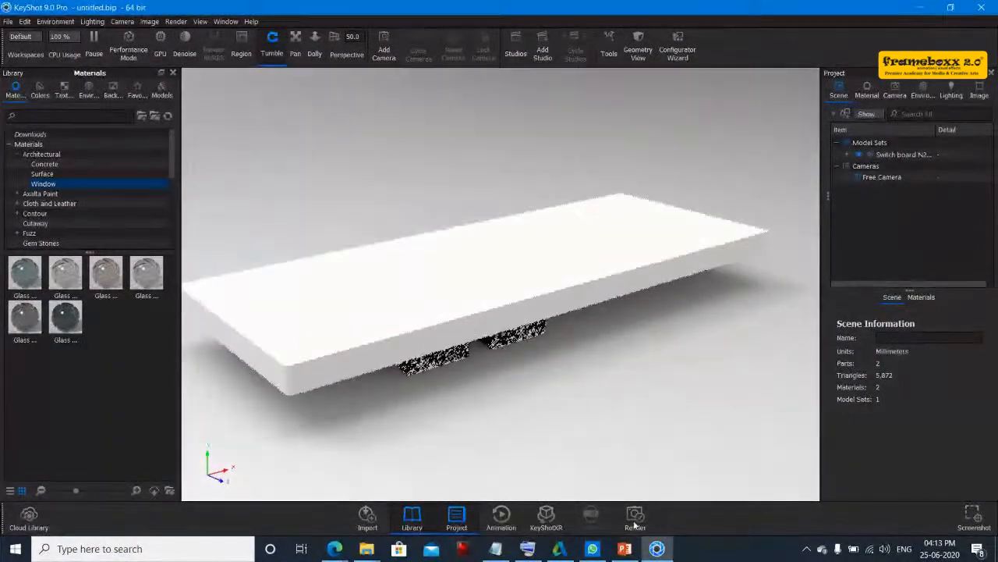
left_click(498, 314)
left_click(870, 143)
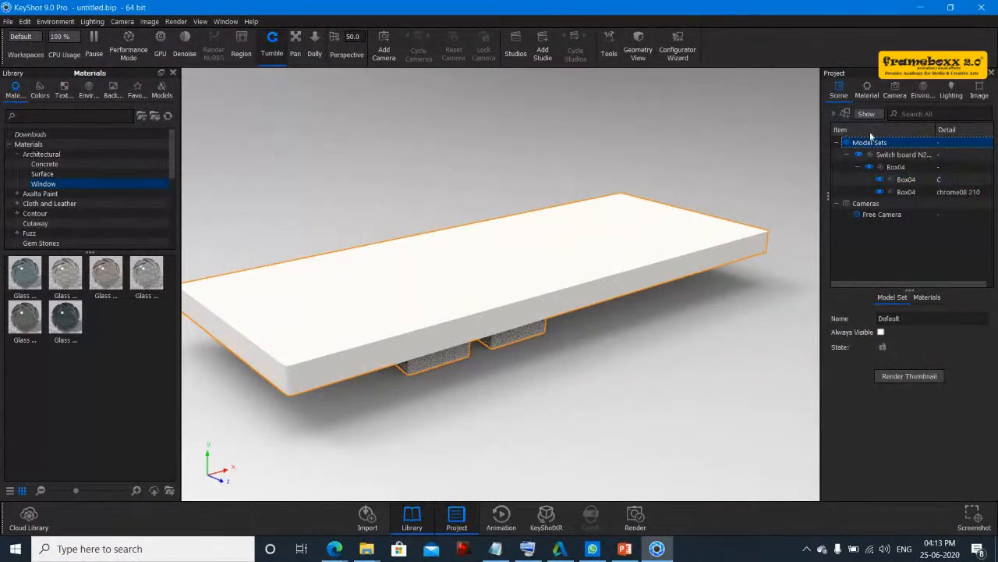
right_click(874, 142)
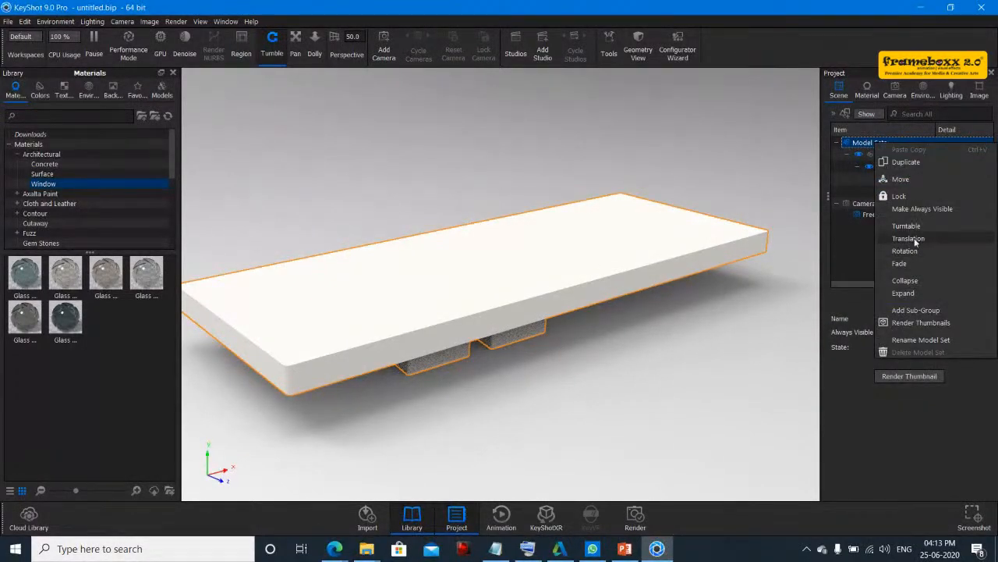
left_click(900, 178)
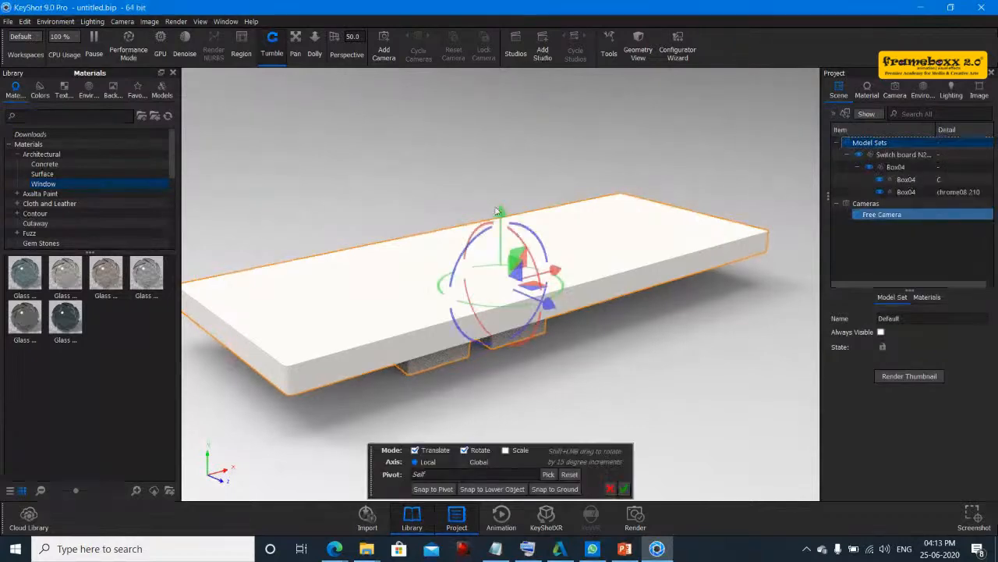
left_click_drag(514, 236, 729, 290)
left_click_drag(489, 225, 442, 245)
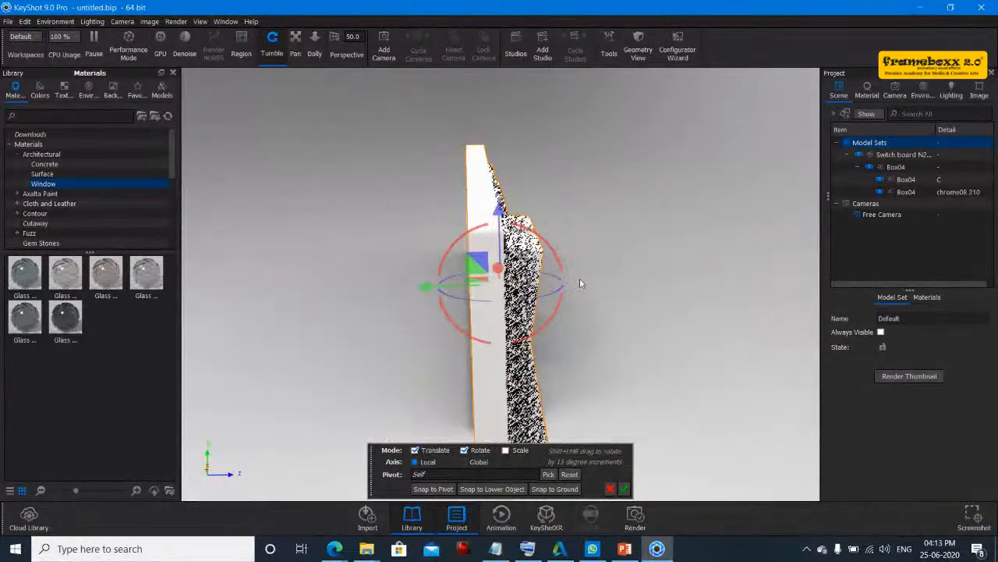
left_click(555, 491)
left_click(624, 489)
- Import the Switch 2.3DS file from the f28fff11d00e… folder into the same scene and close the welcome window
left_click_drag(673, 367, 486, 401)
middle_click_drag(487, 402, 535, 513)
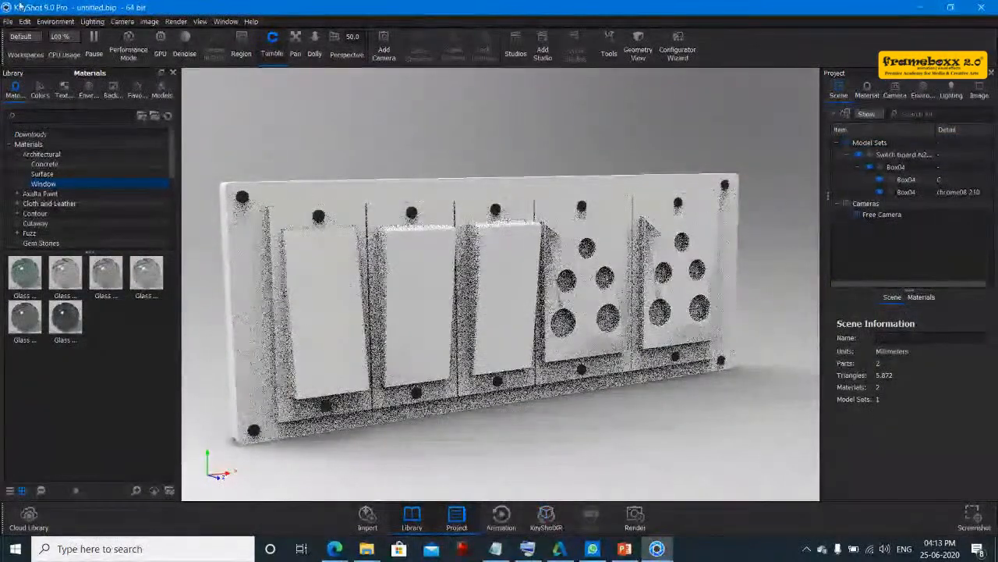
left_click(8, 21)
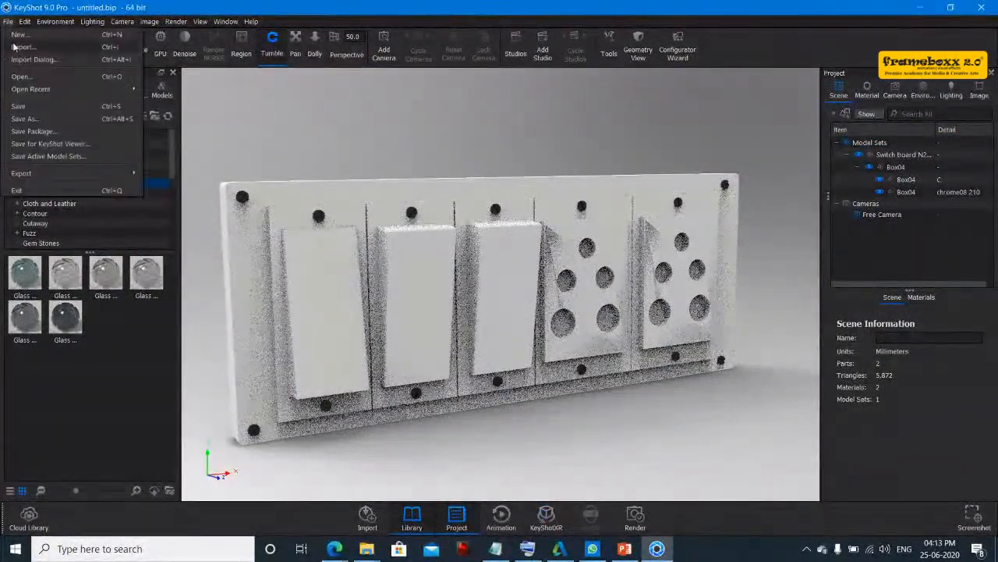
left_click(19, 76)
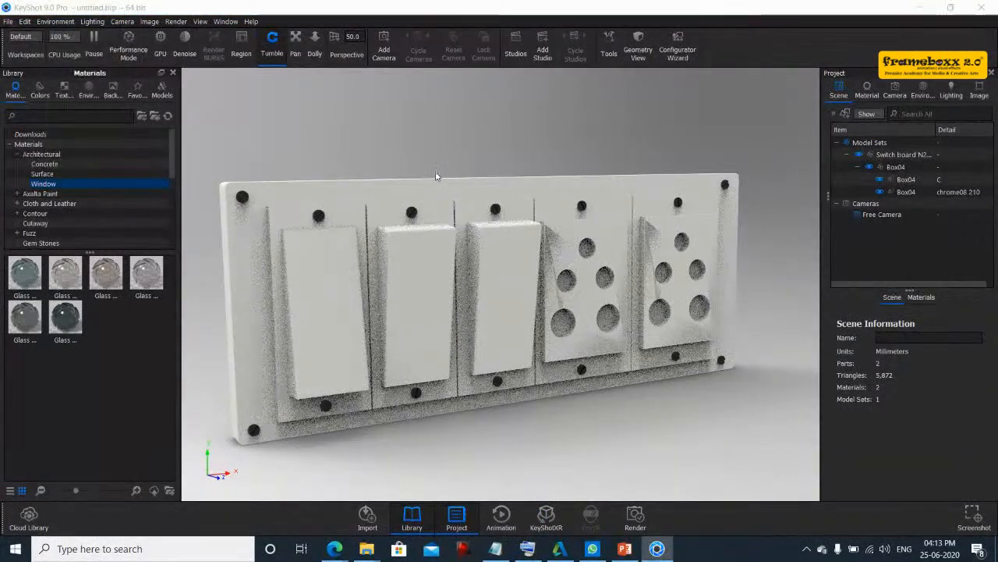
left_click(65, 48)
double_click(175, 195)
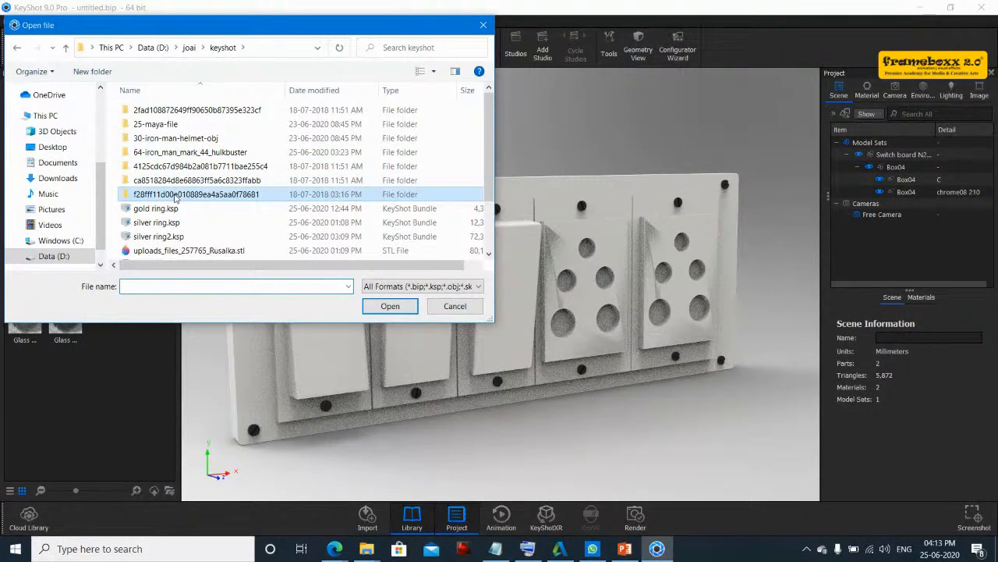
double_click(174, 116)
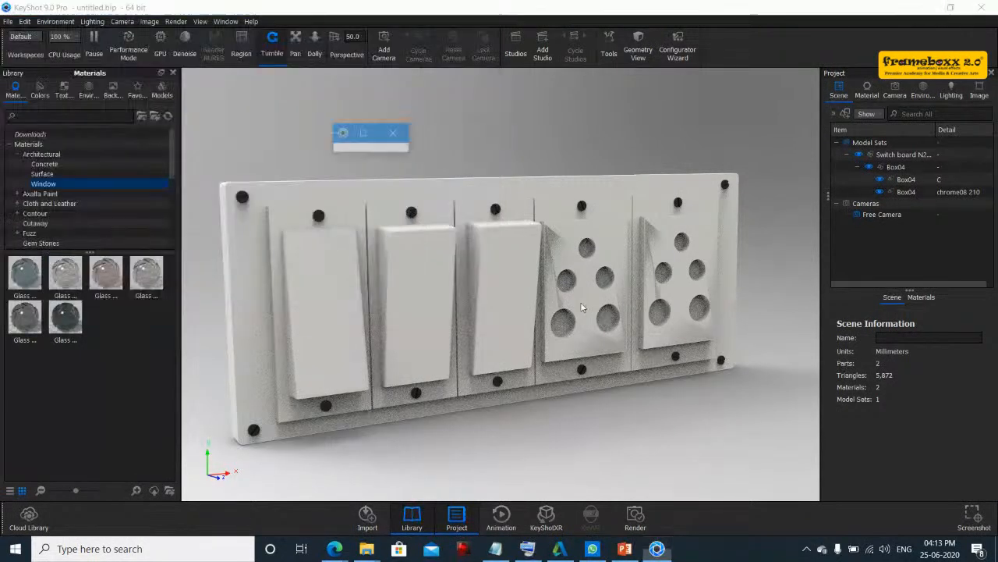
left_click(576, 337)
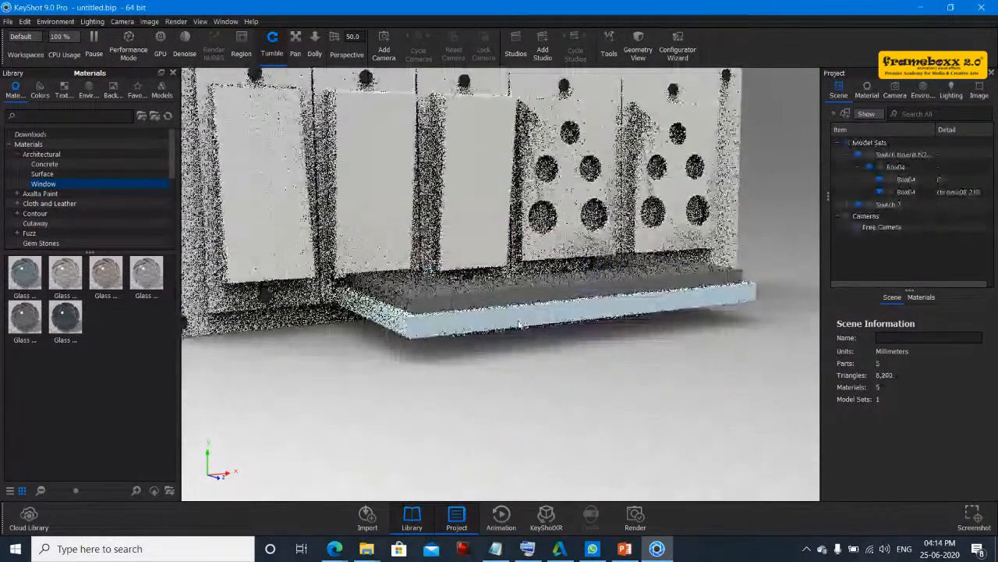
left_click_drag(519, 323, 613, 338)
left_click(613, 337)
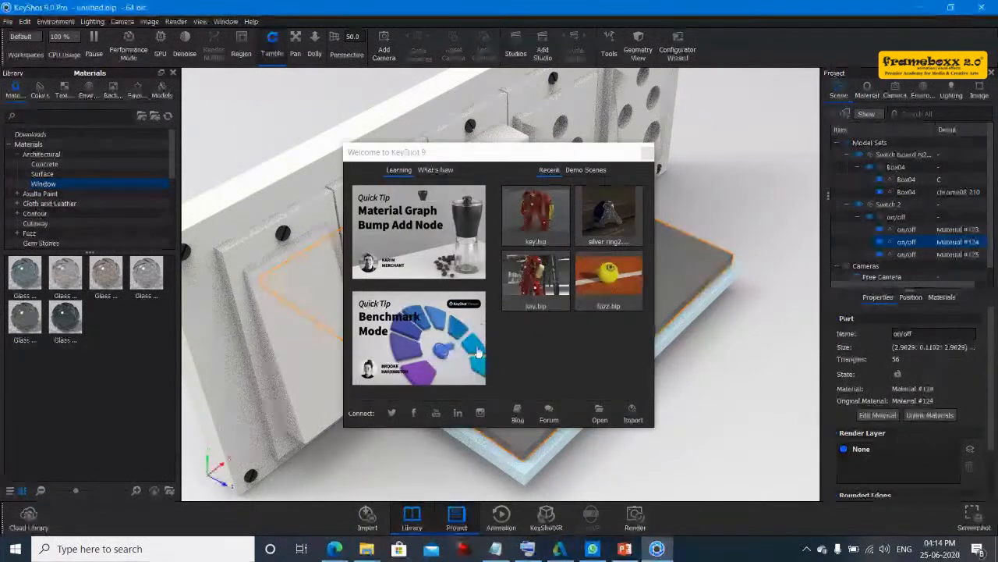
left_click(649, 154)
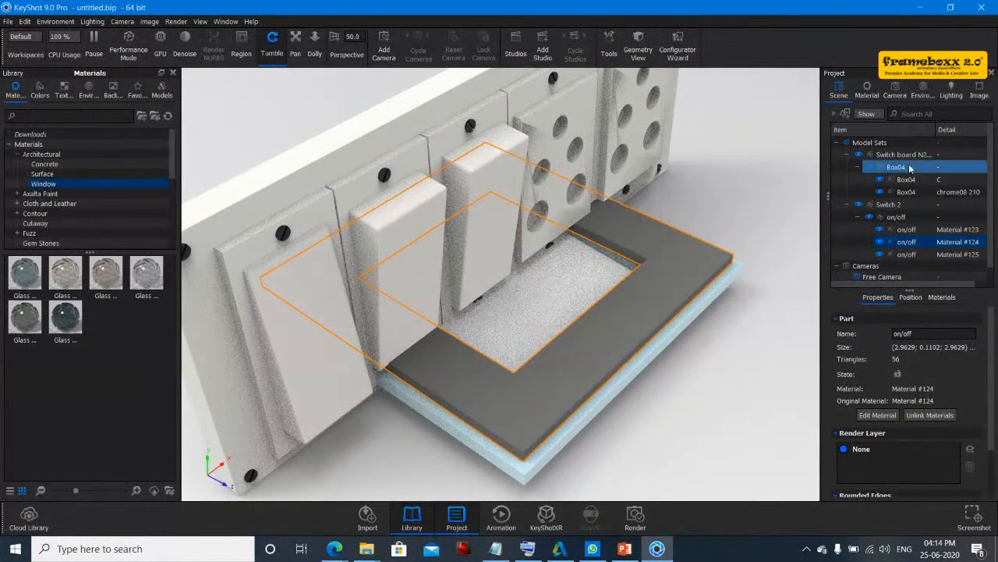
- Move the Switch 2 group with Move Selection to X about -0.16 beside the switch board
left_click(900, 156)
left_click(888, 204)
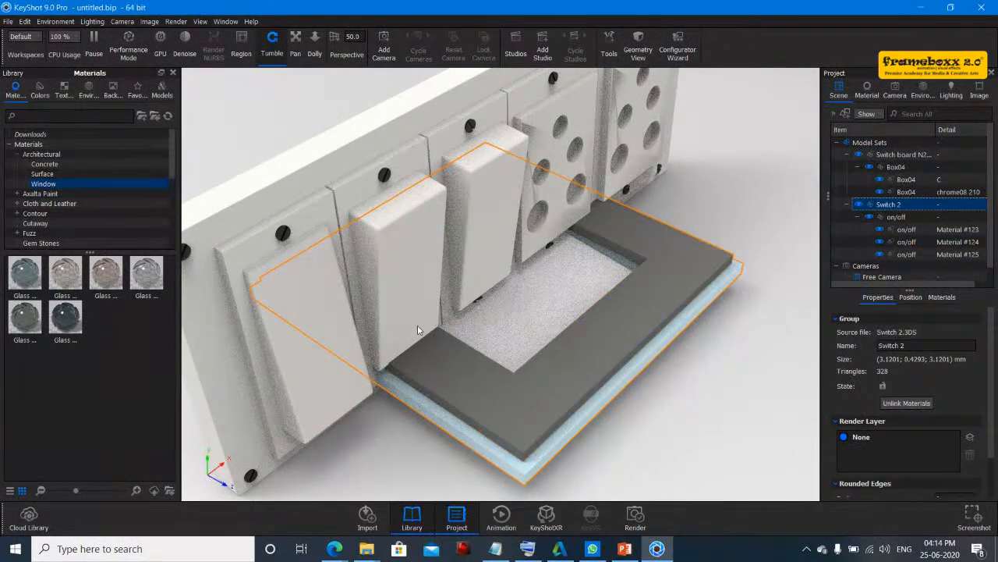
right_click(490, 381)
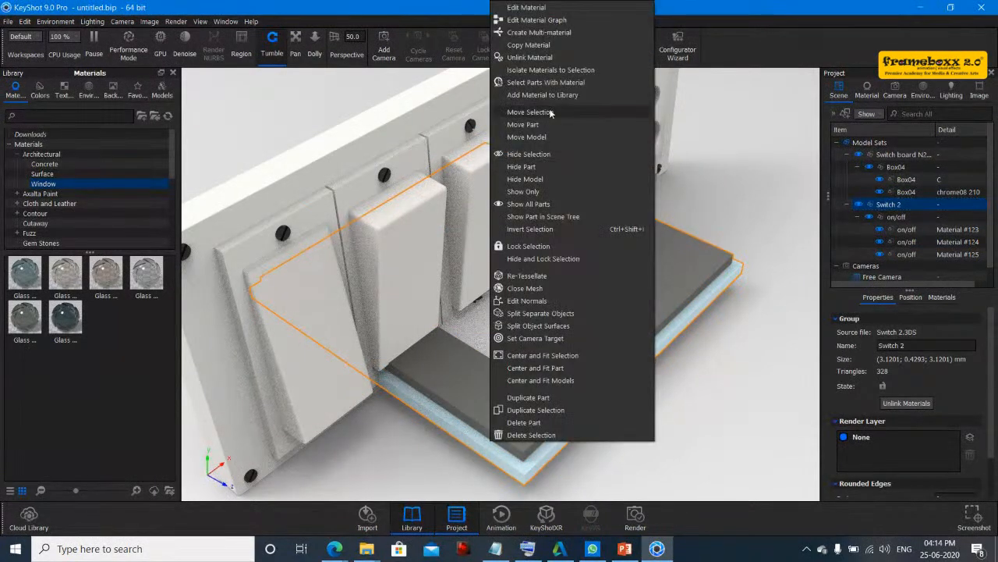
left_click(550, 112)
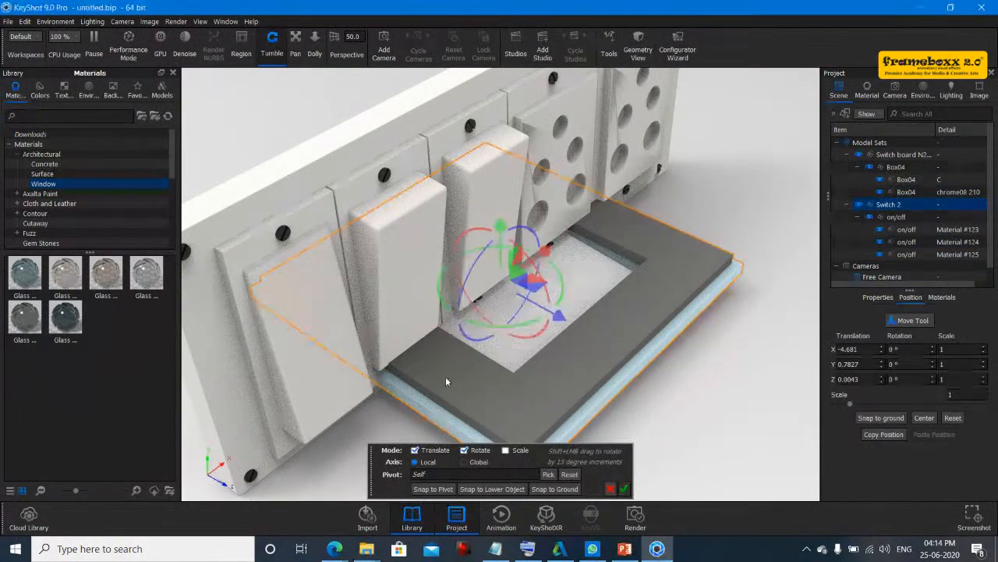
left_click_drag(543, 254, 678, 152)
left_click_drag(564, 354, 431, 335)
left_click_drag(206, 419, 143, 416)
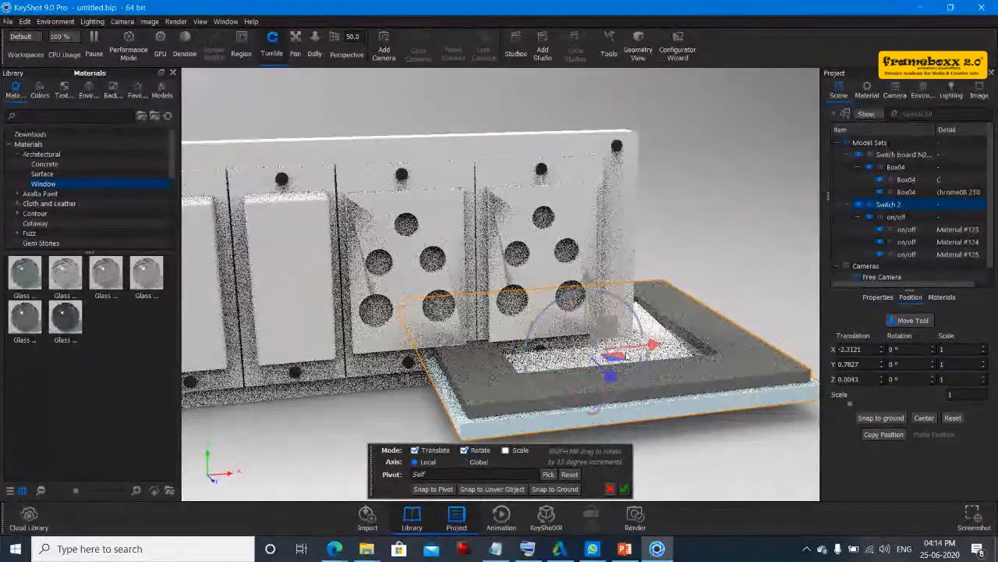
left_click_drag(647, 344, 914, 279)
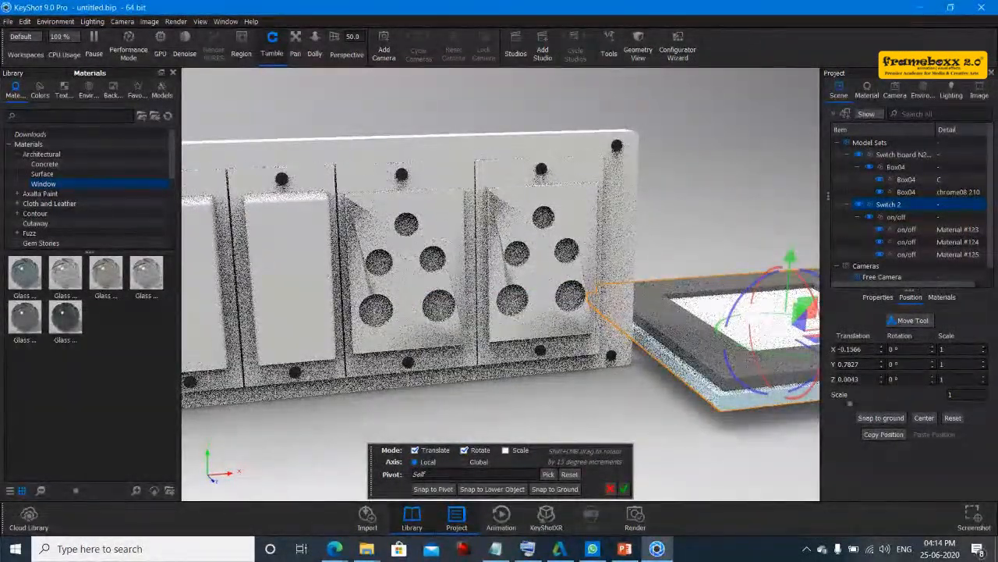
left_click_drag(703, 182, 797, 173)
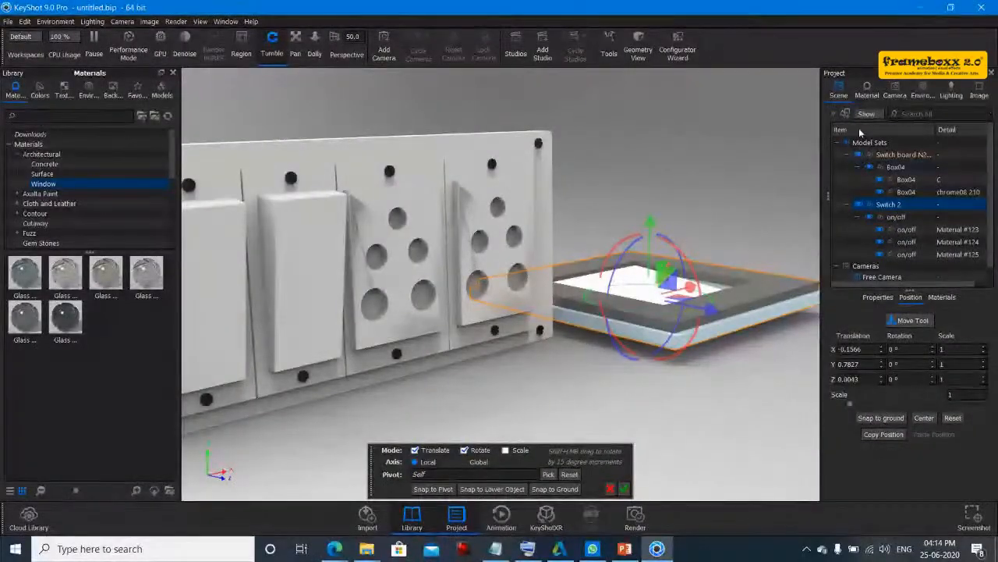
- Widen the Project panel and browse its Material, Camera and Environment tabs
left_click_drag(821, 139, 599, 140)
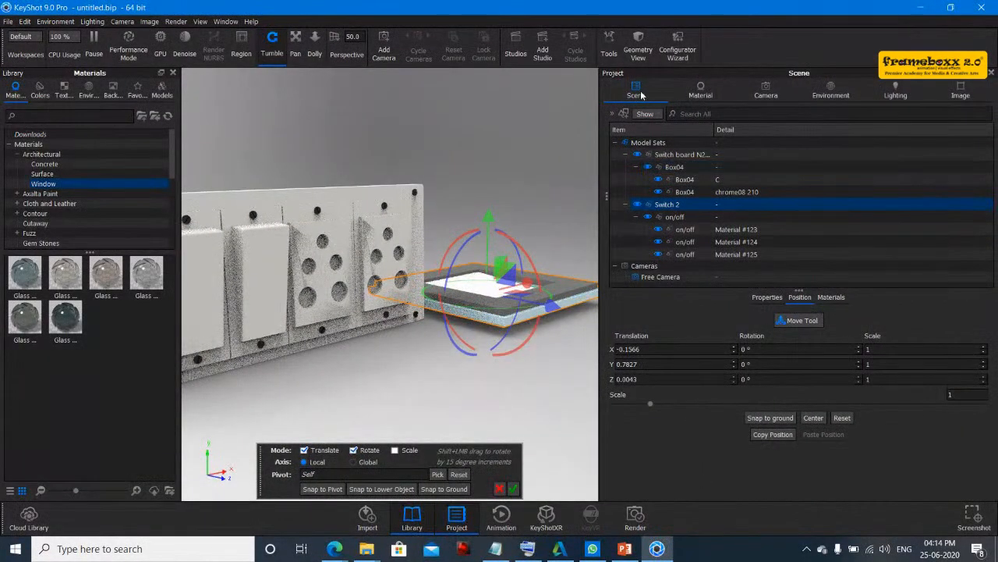
left_click(681, 192)
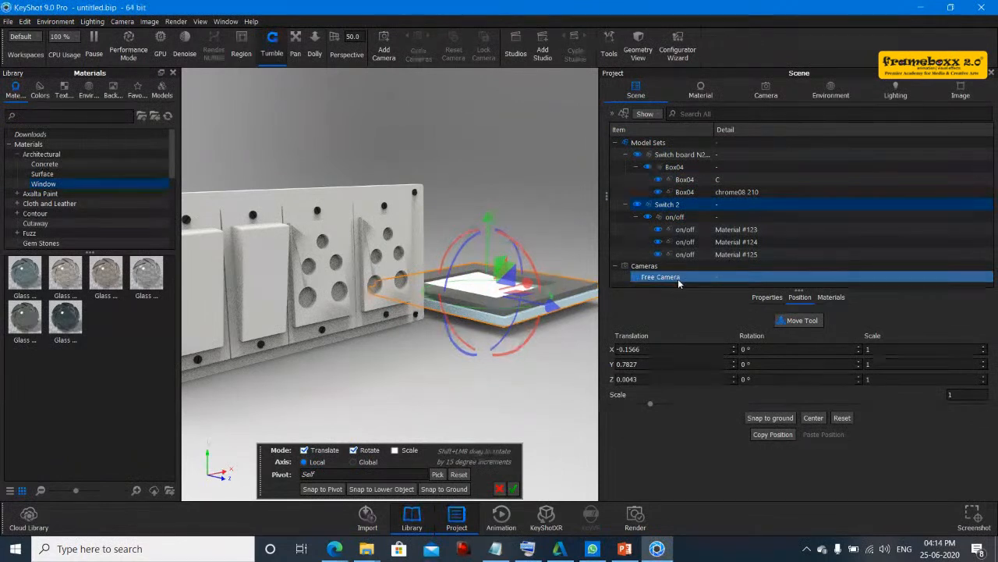
left_click(702, 88)
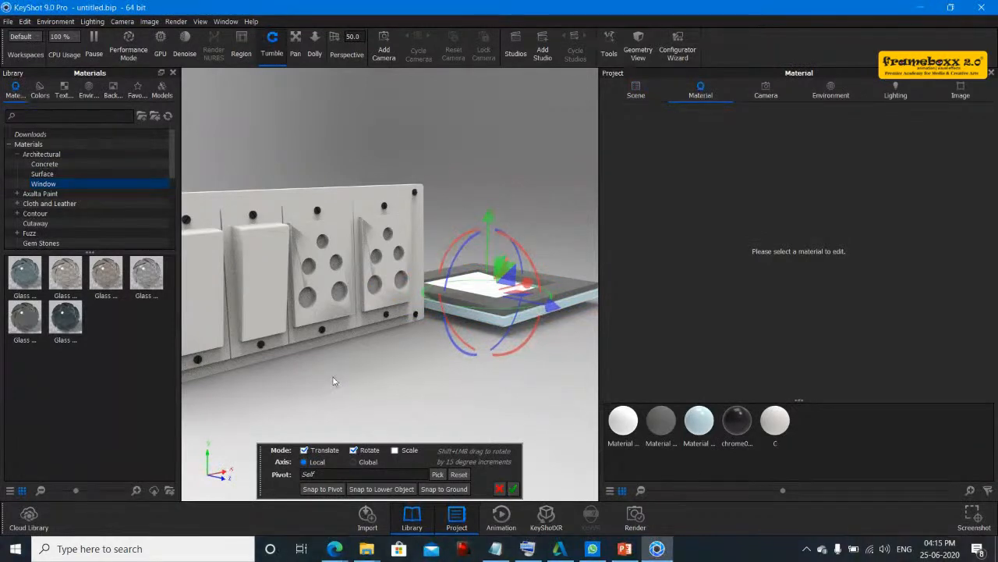
left_click_drag(332, 376, 542, 382)
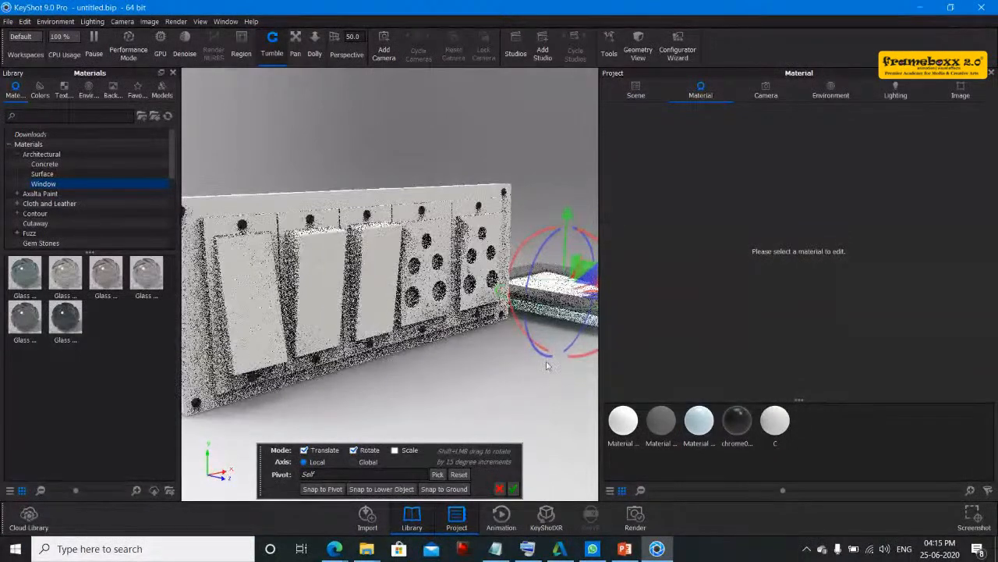
left_click(765, 90)
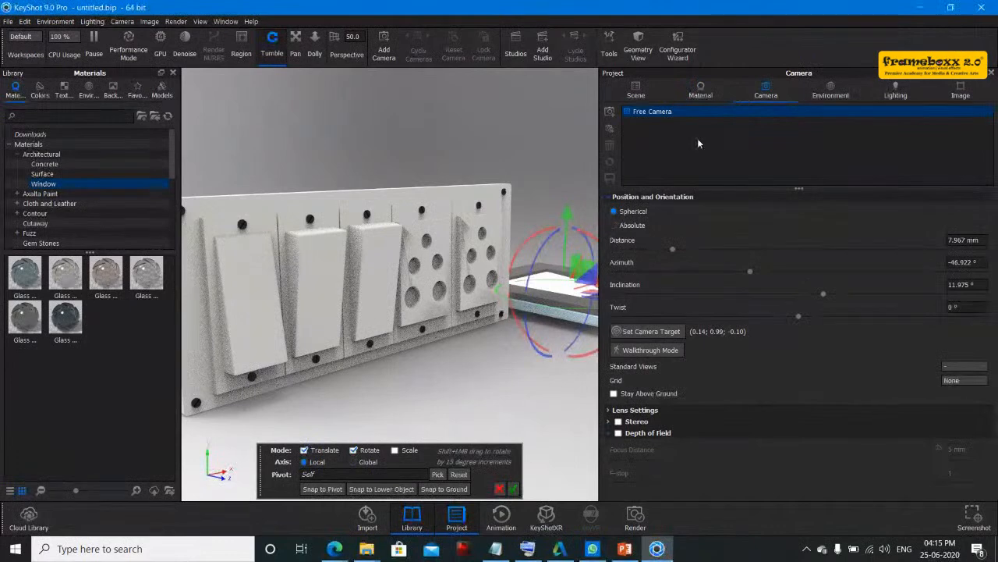
left_click(831, 90)
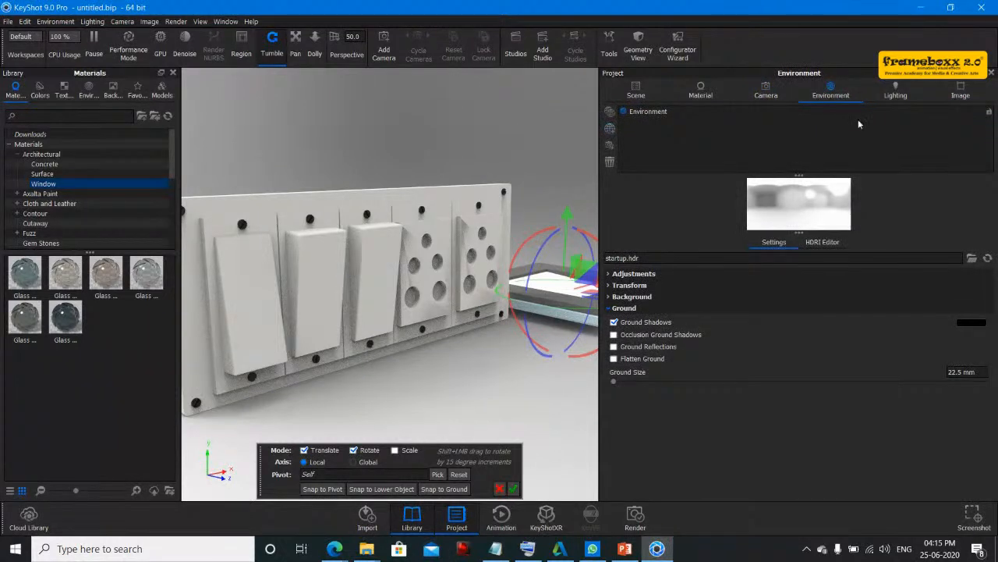
- Switch the lighting preset to Product
left_click(899, 91)
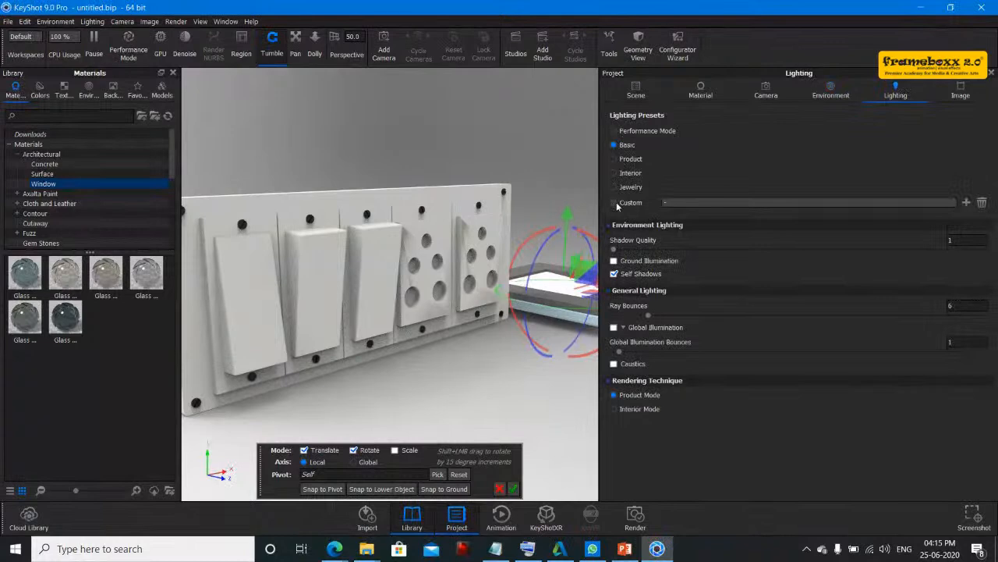
left_click(624, 159)
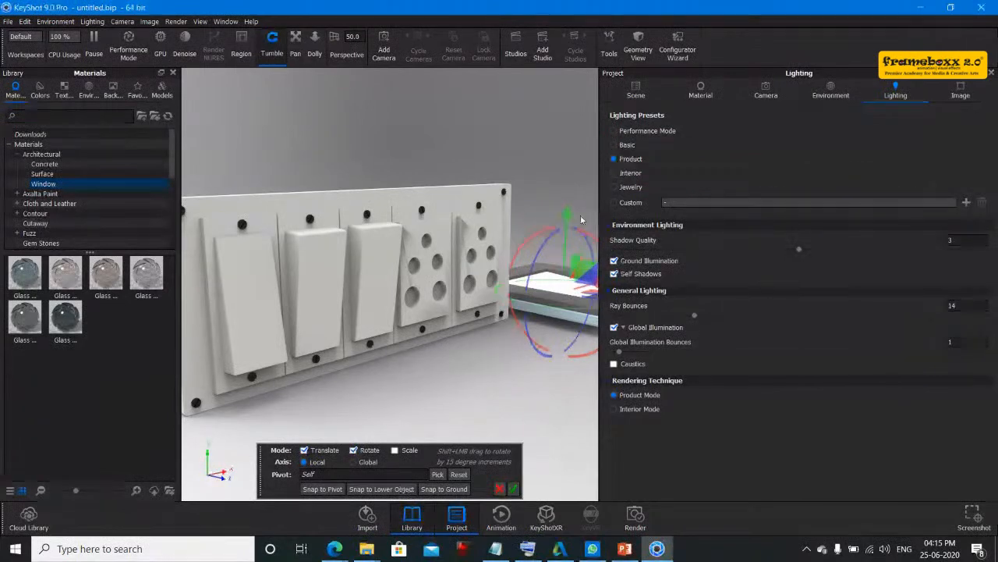
left_click_drag(566, 240, 565, 242)
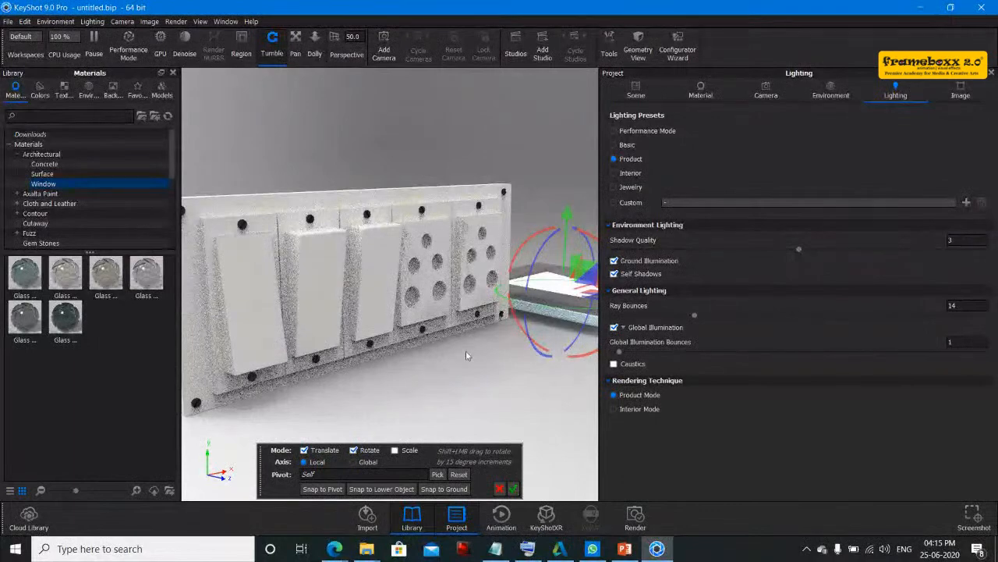
- Accept the Move tool transform to close it
left_click_drag(466, 356, 572, 360)
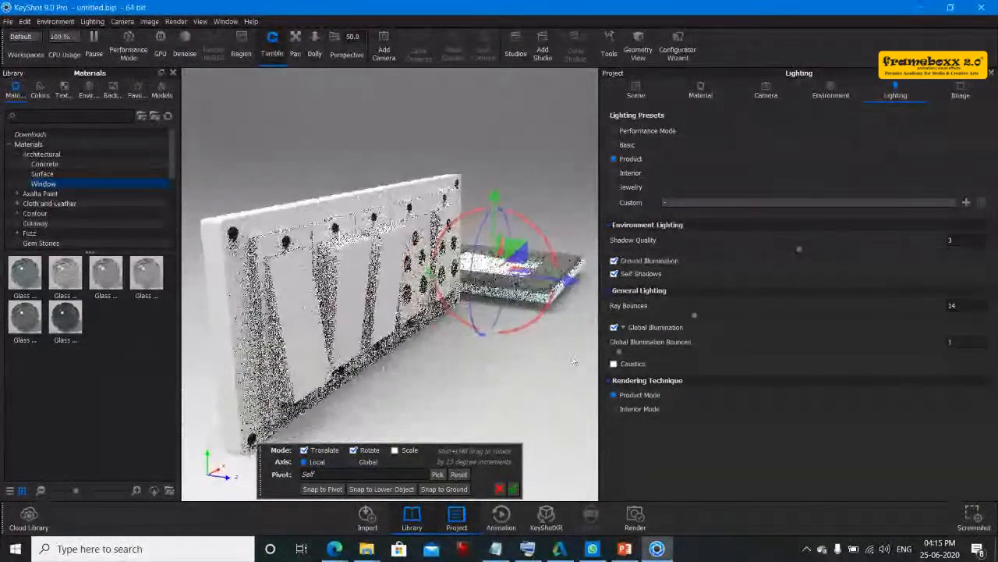
left_click(514, 488)
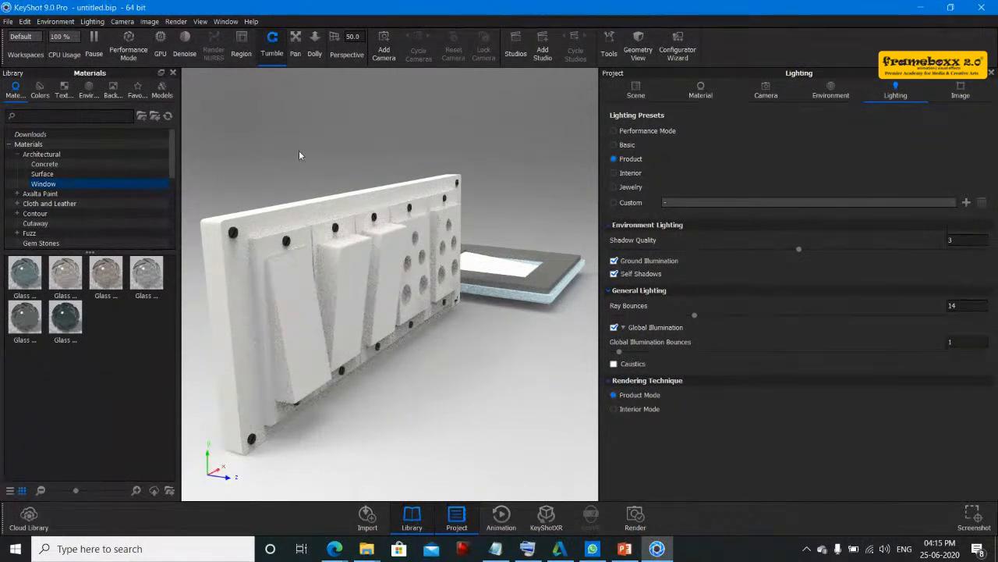
left_click_drag(481, 357, 344, 191)
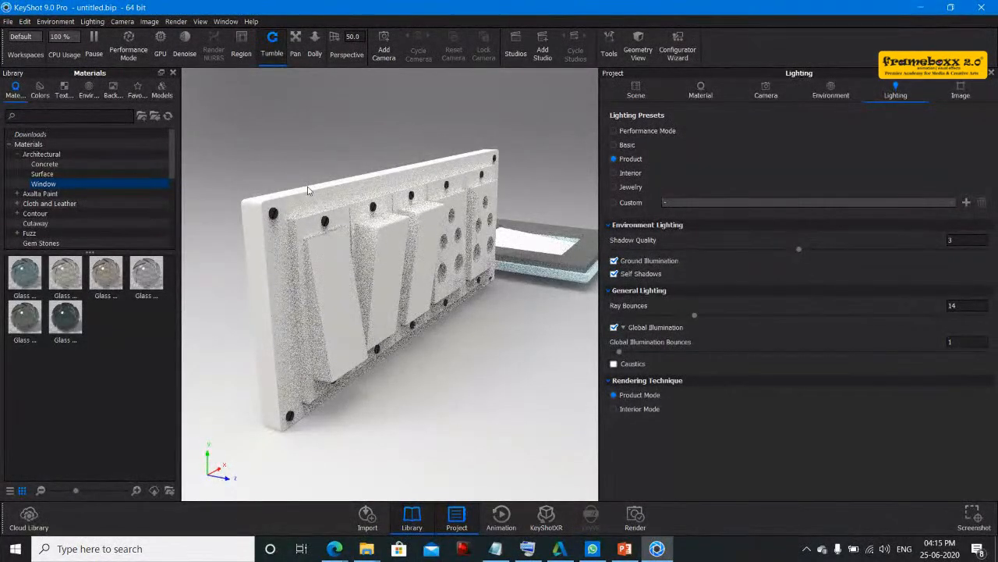
- Open the Materials library folder and search it for plas
left_click(702, 89)
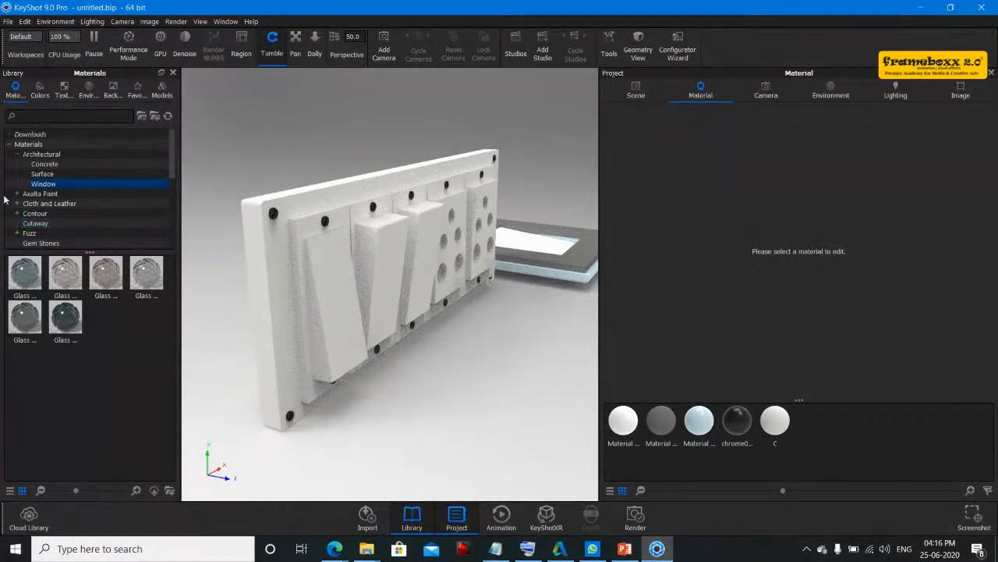
left_click(36, 144)
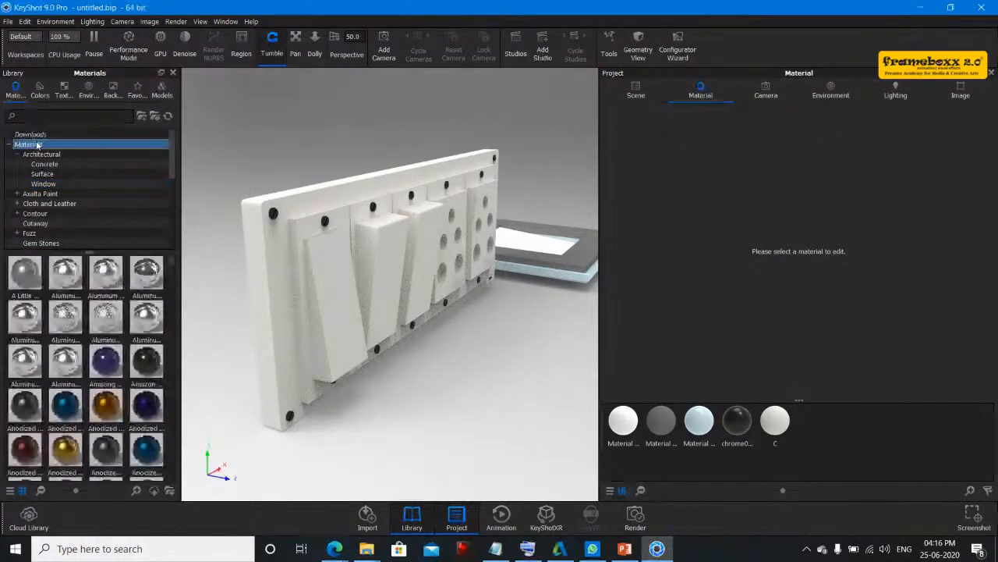
scroll(65, 375, "down", 10)
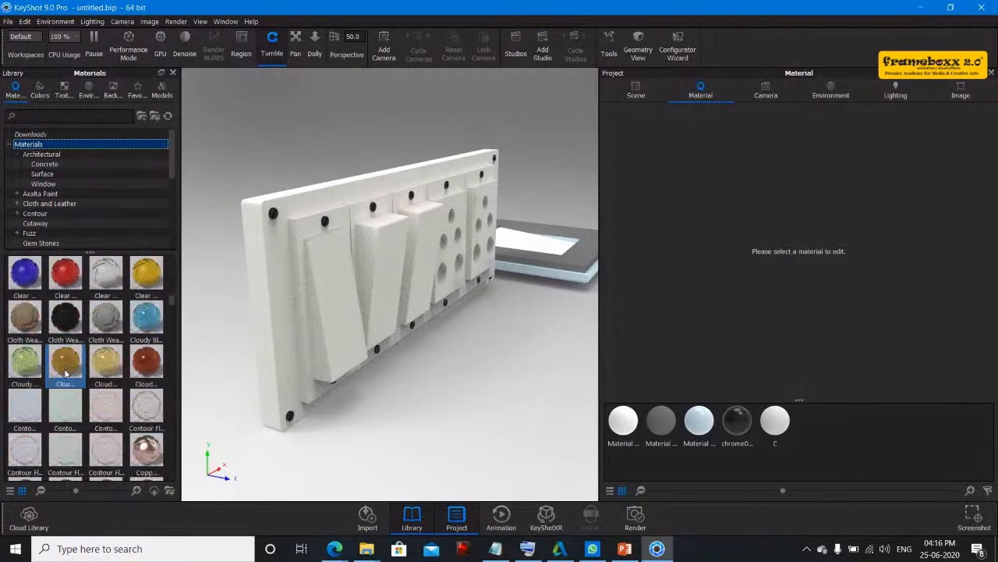
scroll(66, 374, "down", 5)
scroll(65, 374, "down", 5)
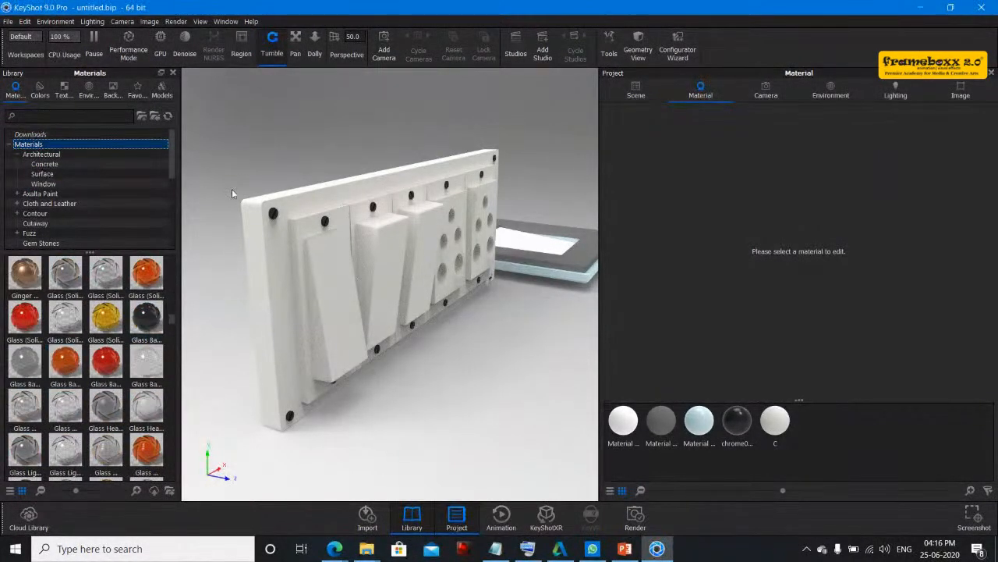
left_click(111, 117)
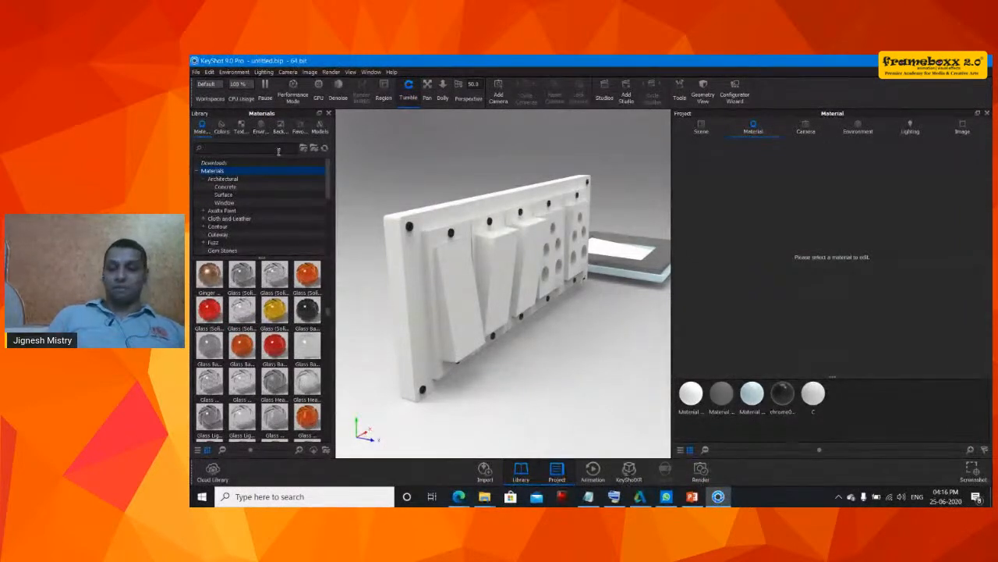
type("p")
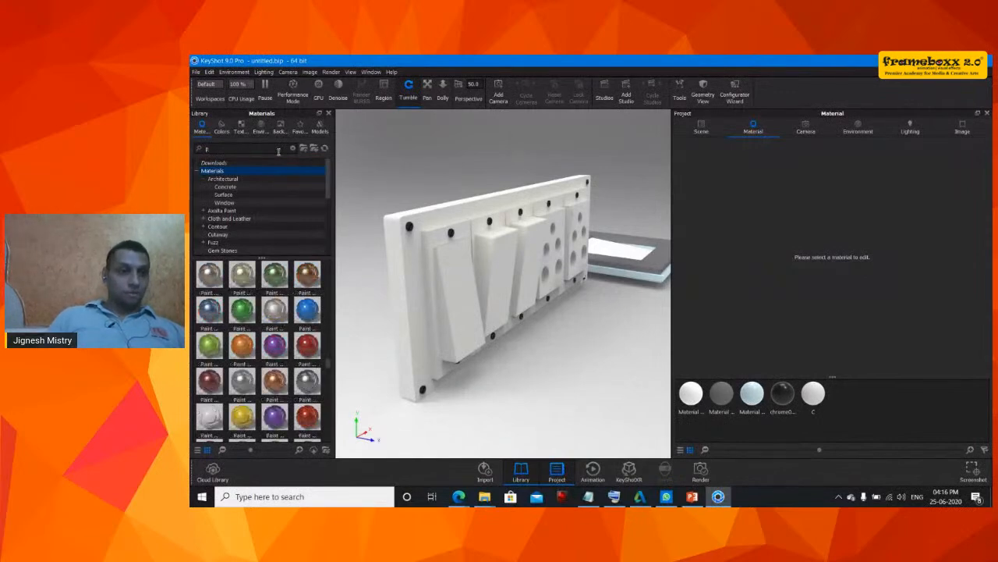
type("la")
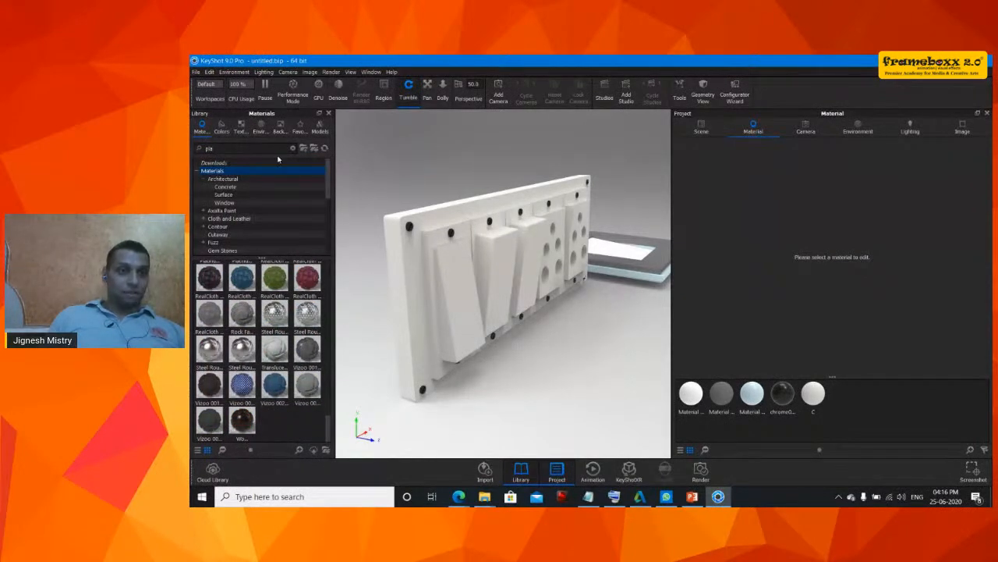
type("s")
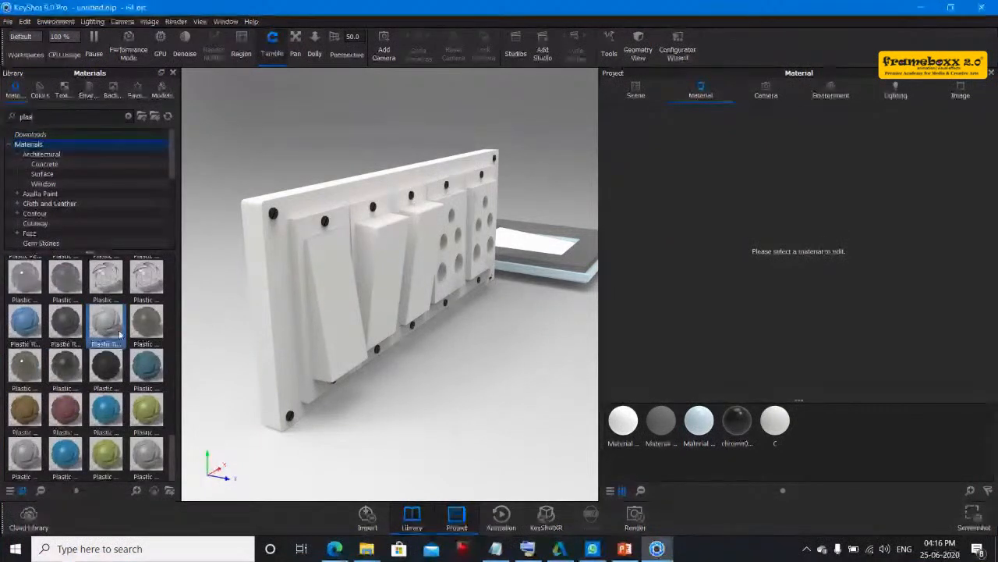
- Apply the white Hard Shiny plastic material to the switch board
left_click_drag(171, 455, 158, 358)
scroll(157, 357, "up", 1)
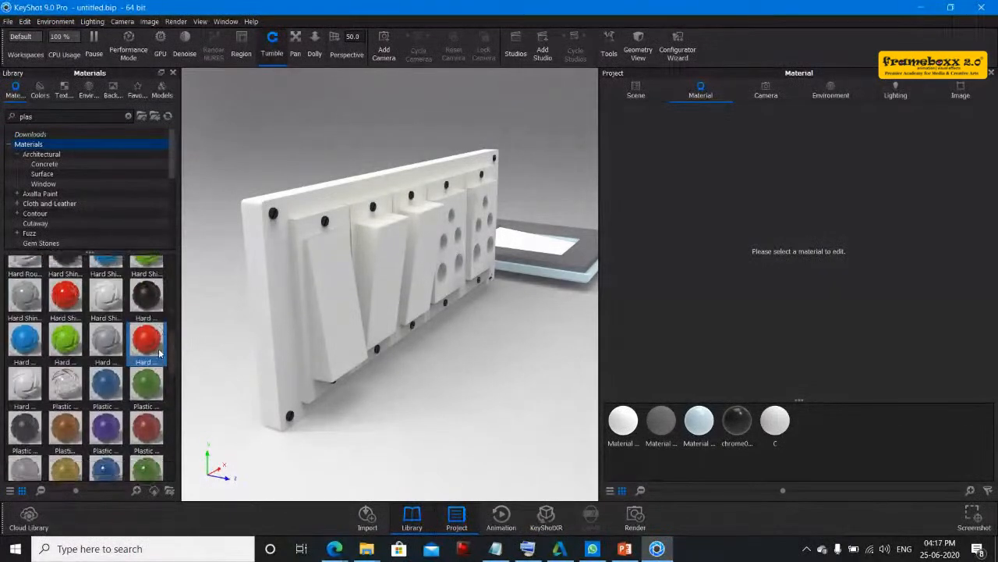
left_click_drag(108, 298, 283, 296)
left_click_drag(476, 342, 389, 470)
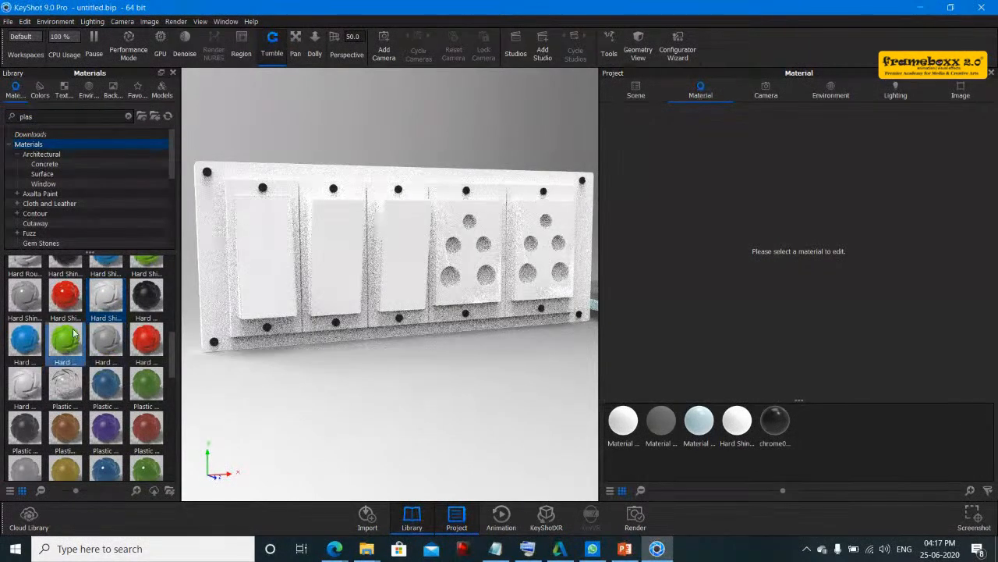
- Try the red Hard Shiny plastic on the switch board, then reapply the white Hard Shiny plastic
left_click_drag(67, 297, 251, 295)
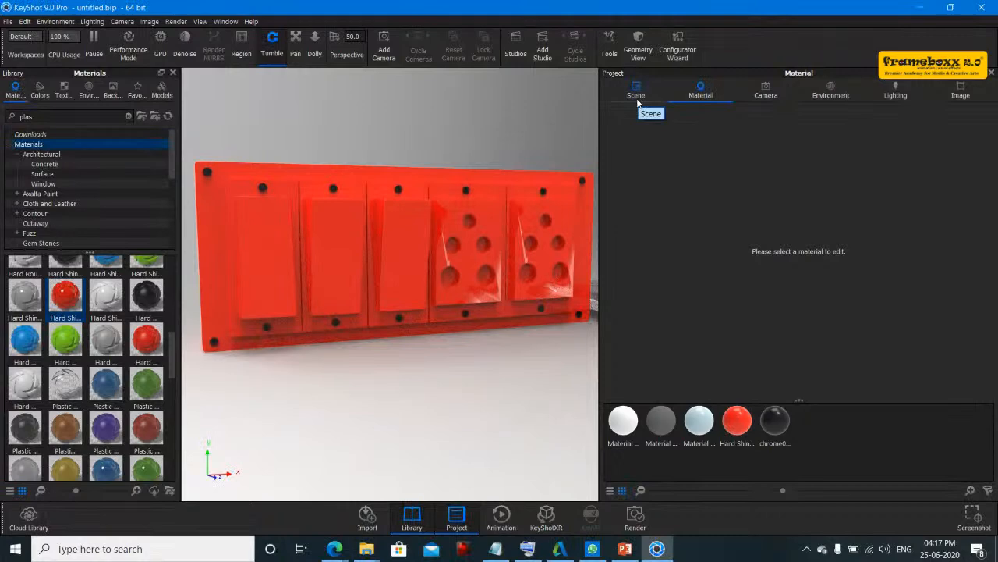
left_click_drag(105, 297, 214, 260)
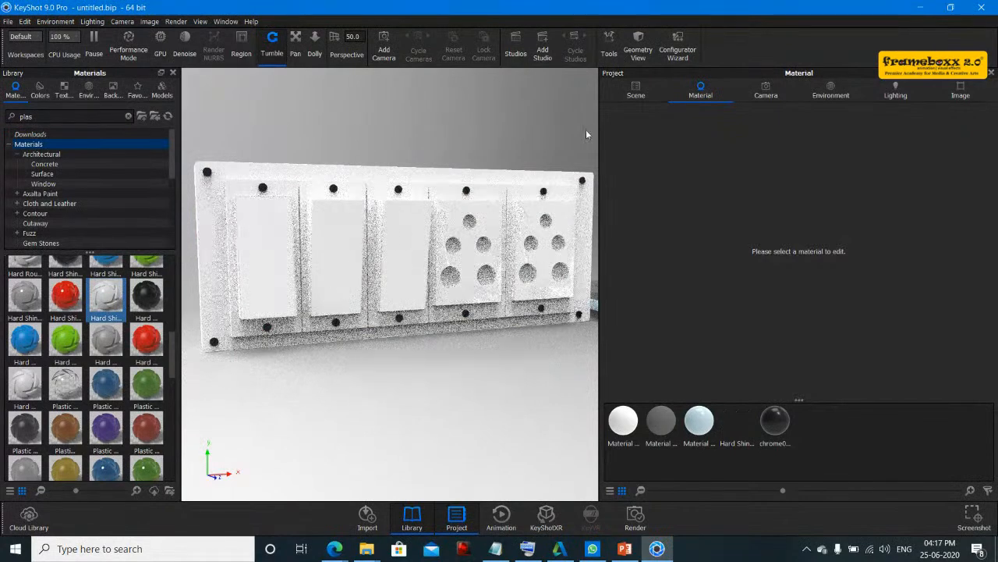
- Inspect the switch board's Box04 parts in the scene tree
left_click(636, 91)
left_click(674, 167)
left_click(684, 180)
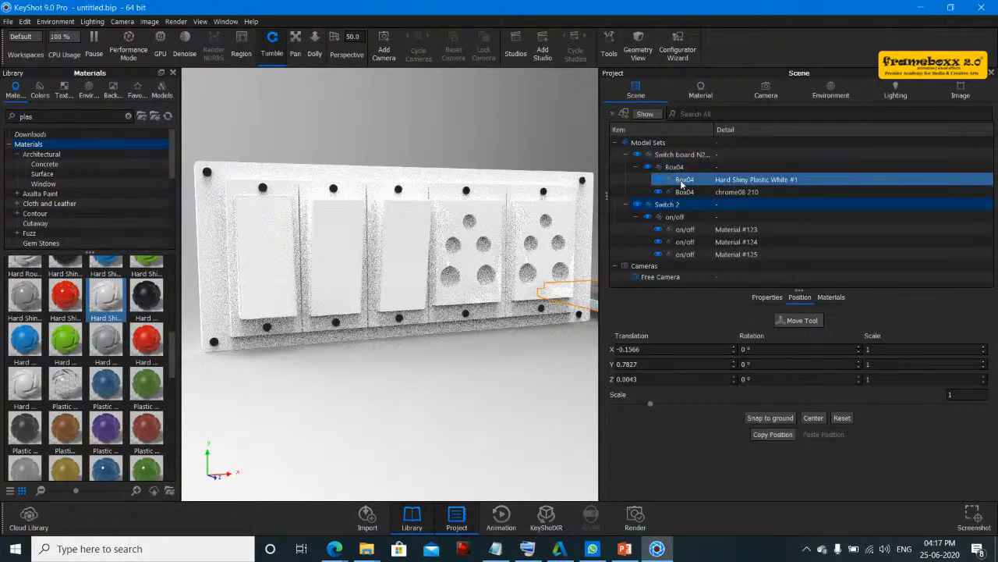
left_click(514, 215)
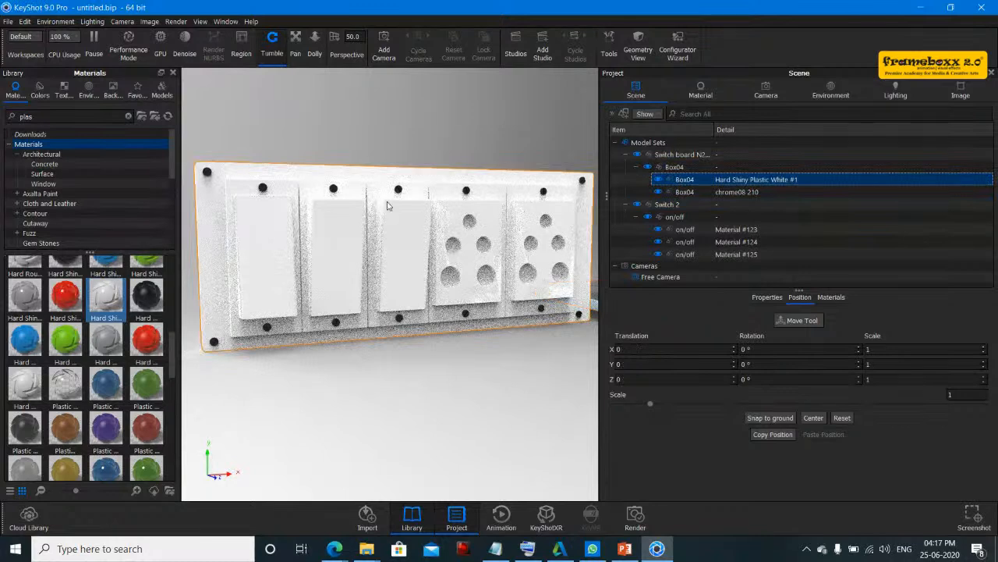
left_click(685, 192, "ctrl")
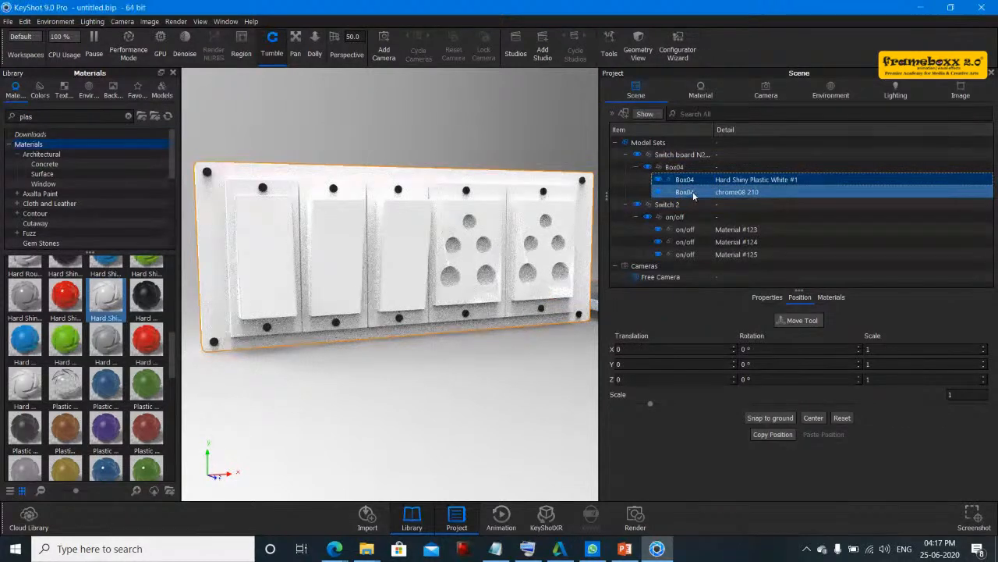
left_click(693, 193)
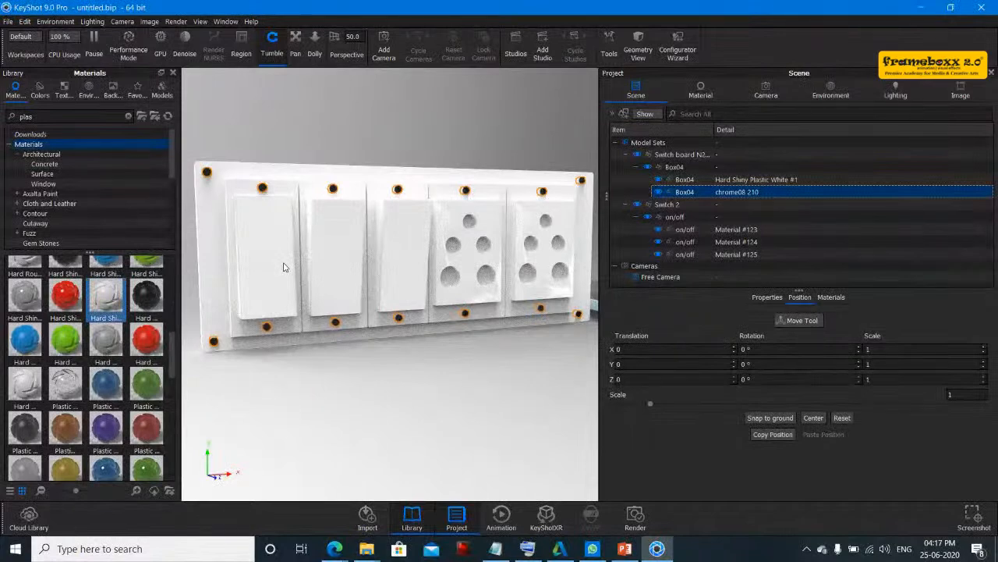
- Split the three rocker switch buttons off the board part with Split Separate Objects and apply
left_click(245, 204)
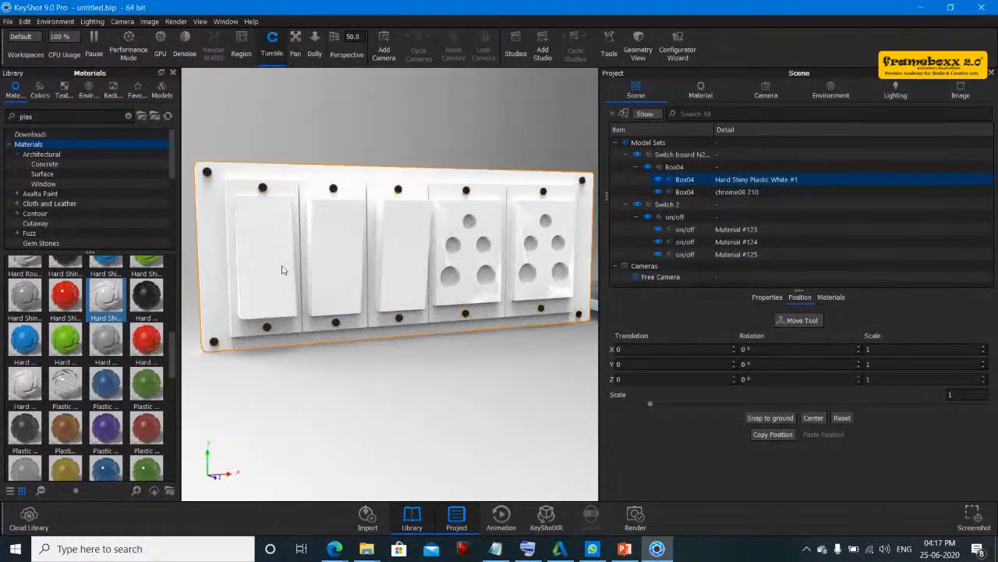
right_click(283, 270)
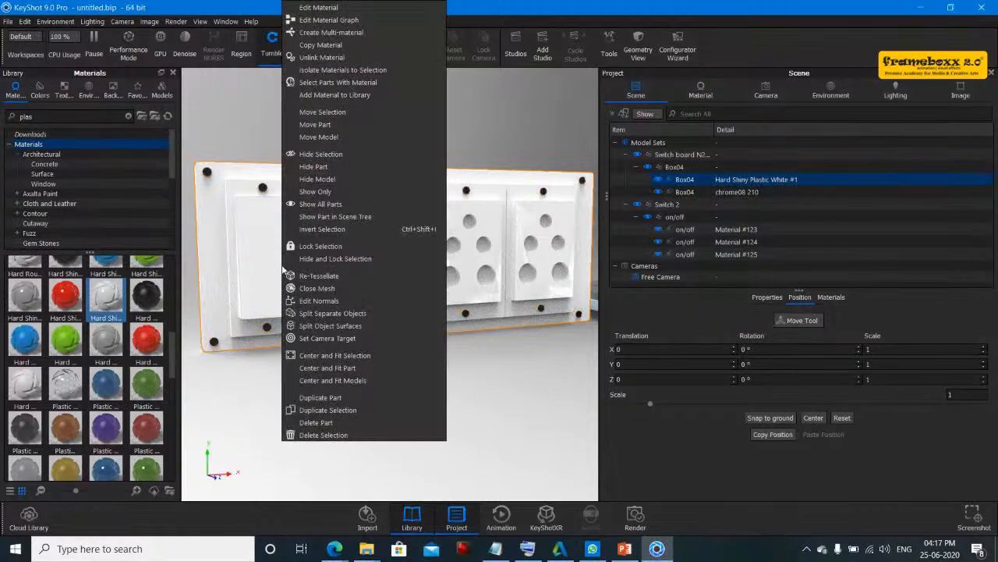
left_click(325, 314)
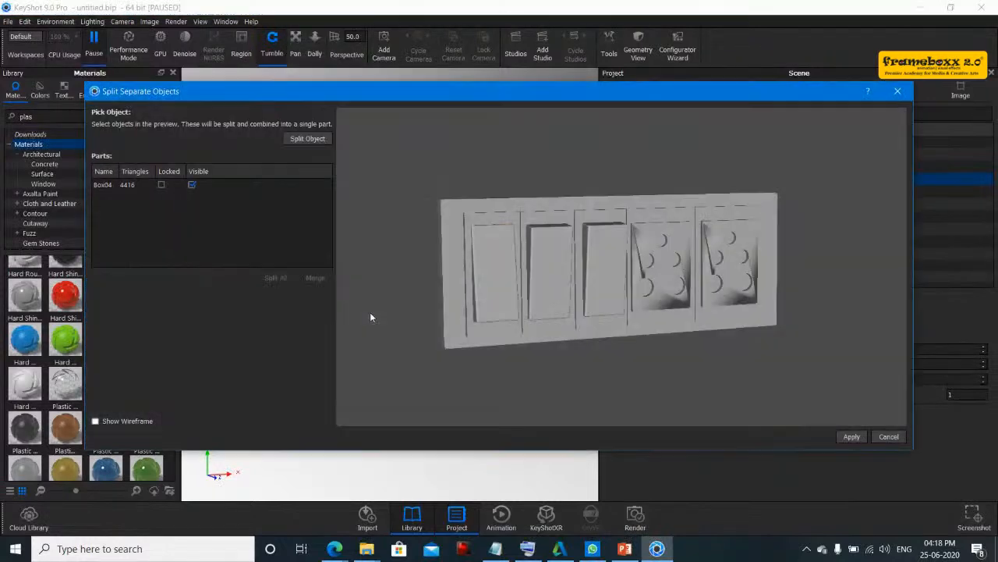
left_click(498, 277)
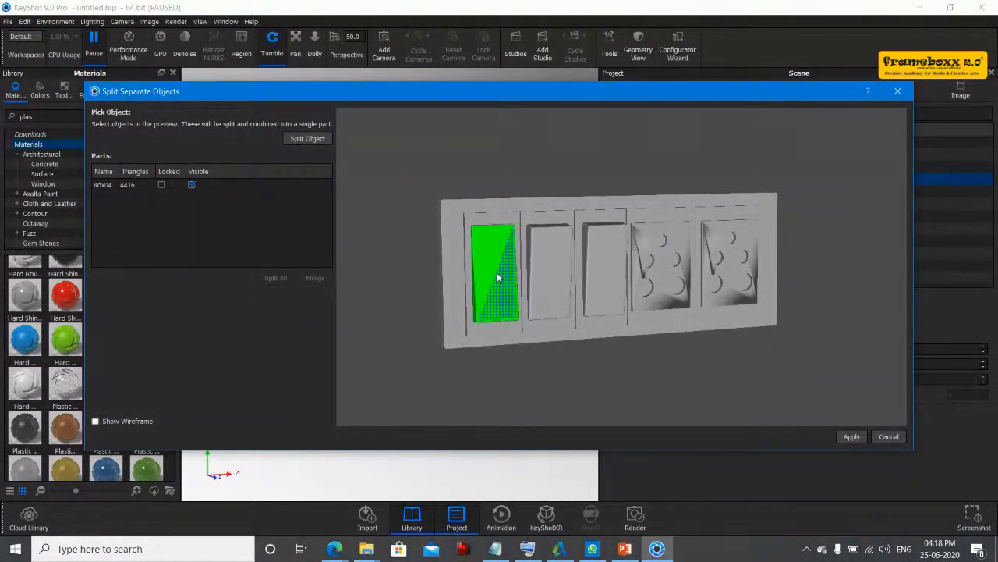
left_click(559, 295)
left_click(599, 289)
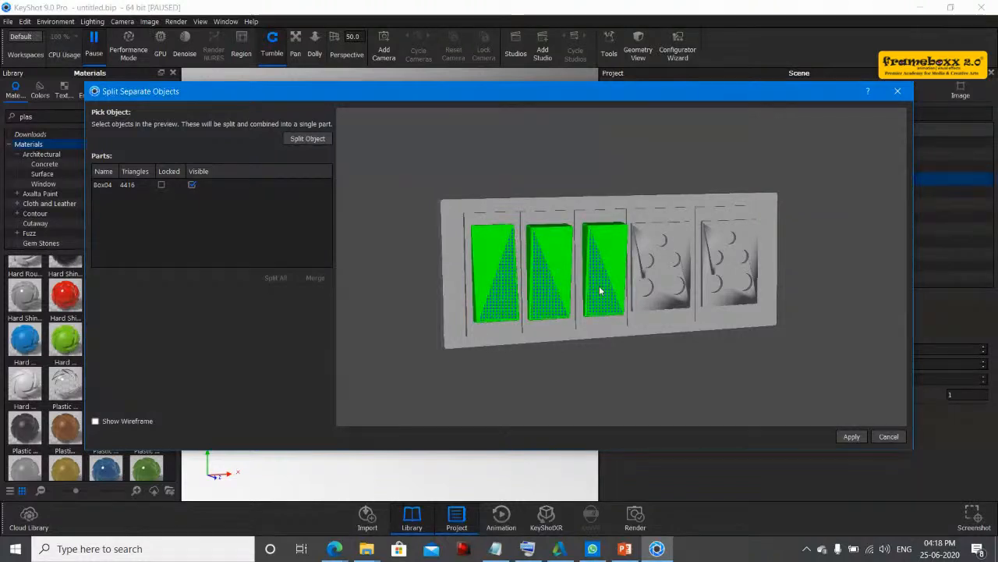
left_click(306, 138)
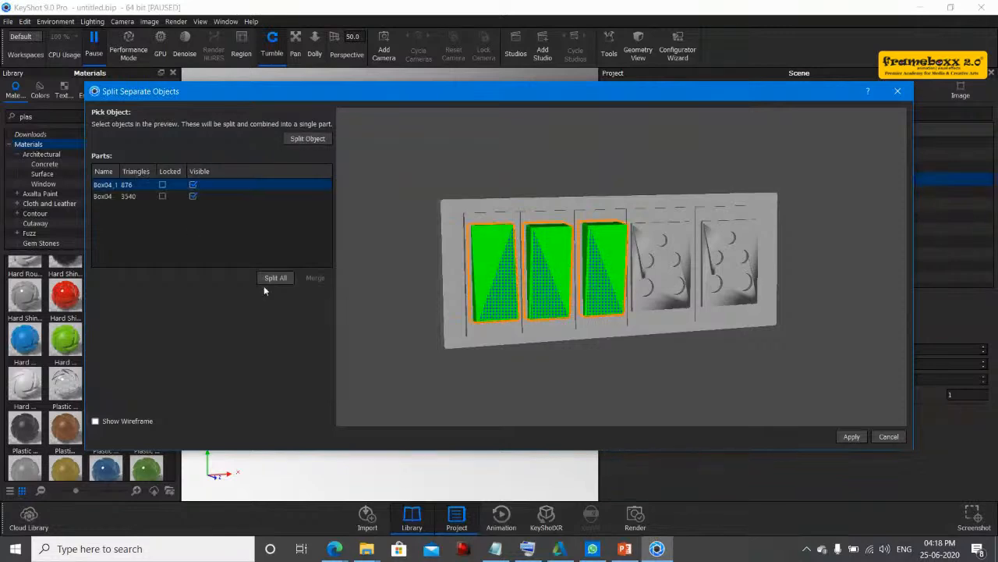
left_click(850, 436)
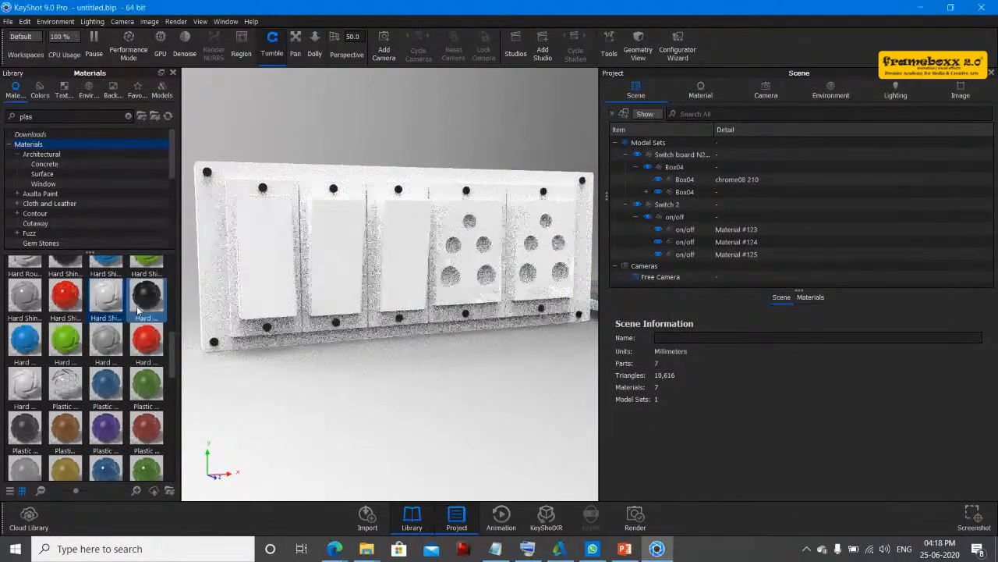
- Apply the red Hard Shiny plastic material to the three switch buttons
left_click(76, 307)
left_click_drag(221, 274, 268, 255)
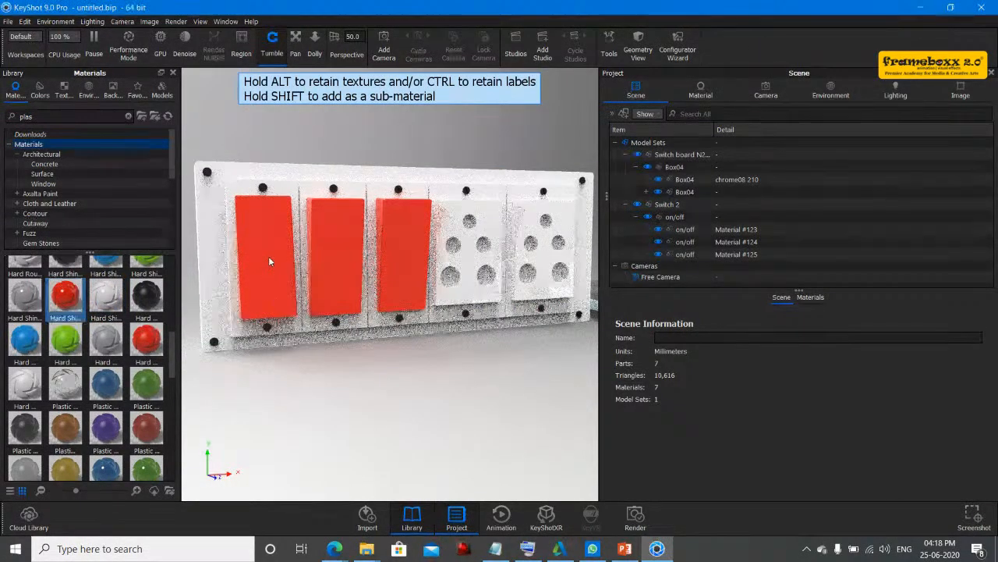
left_click_drag(406, 389, 403, 411)
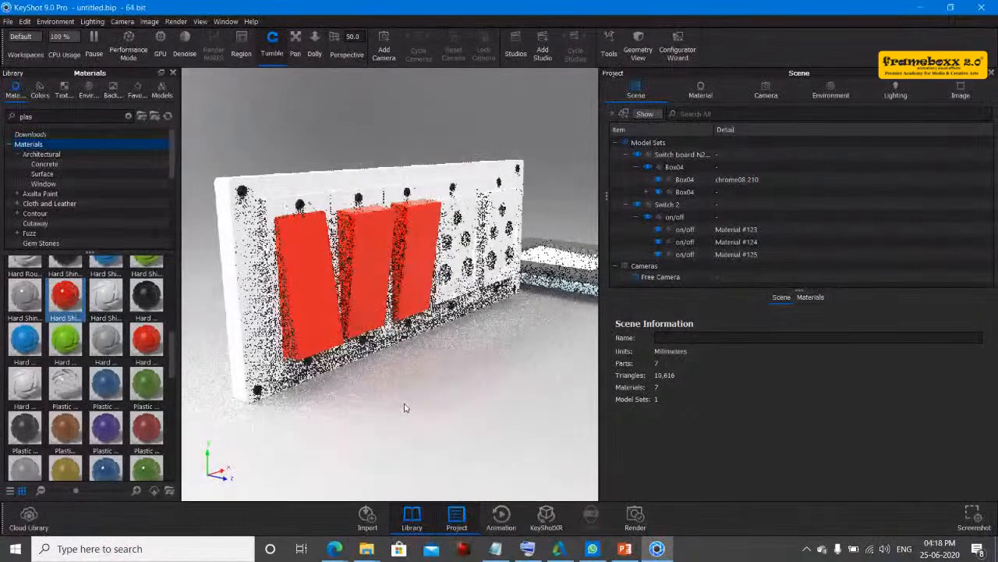
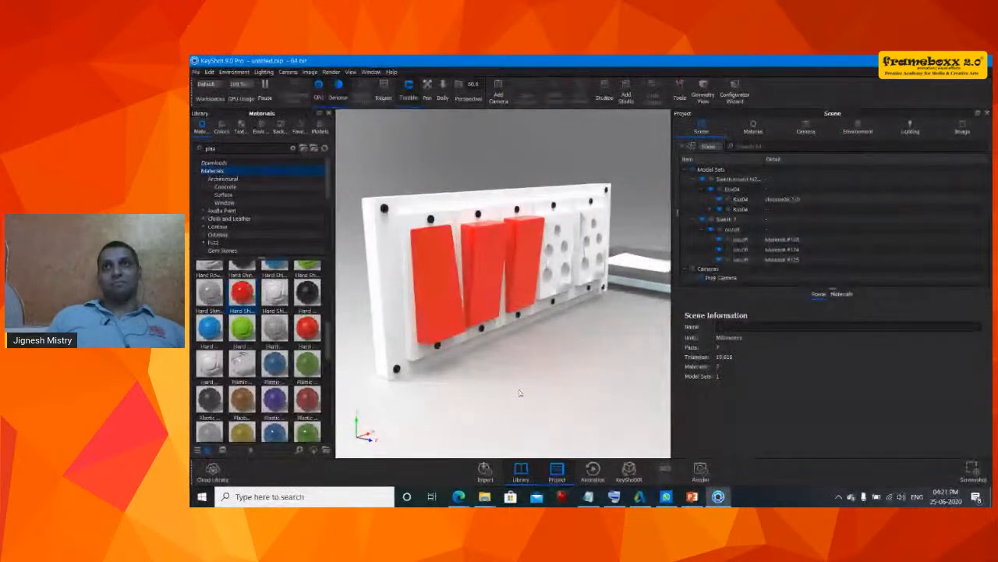
- Browse the color library categories for a suitable switch color
left_click_drag(520, 392, 567, 389)
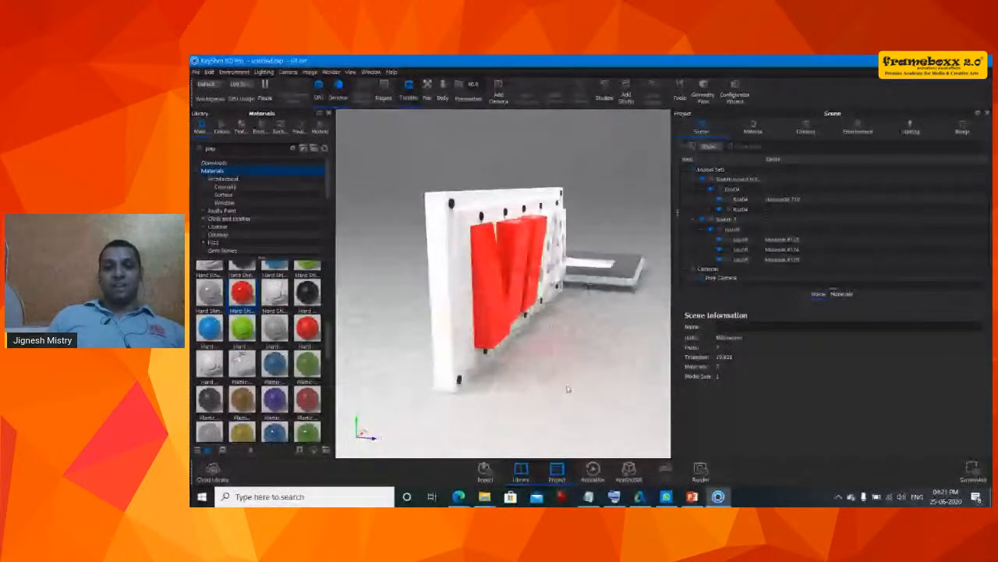
left_click_drag(568, 388, 499, 376)
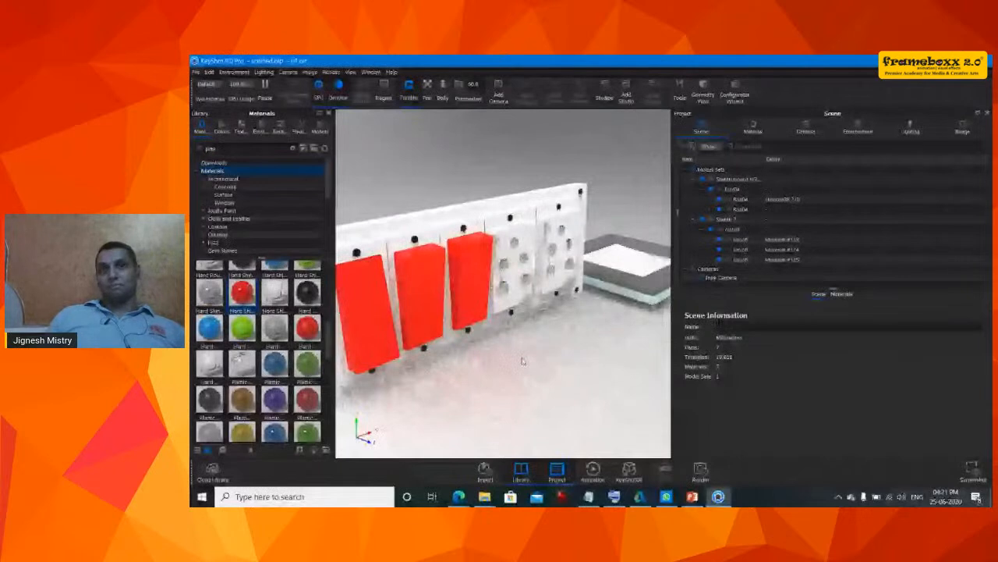
left_click_drag(523, 360, 532, 334)
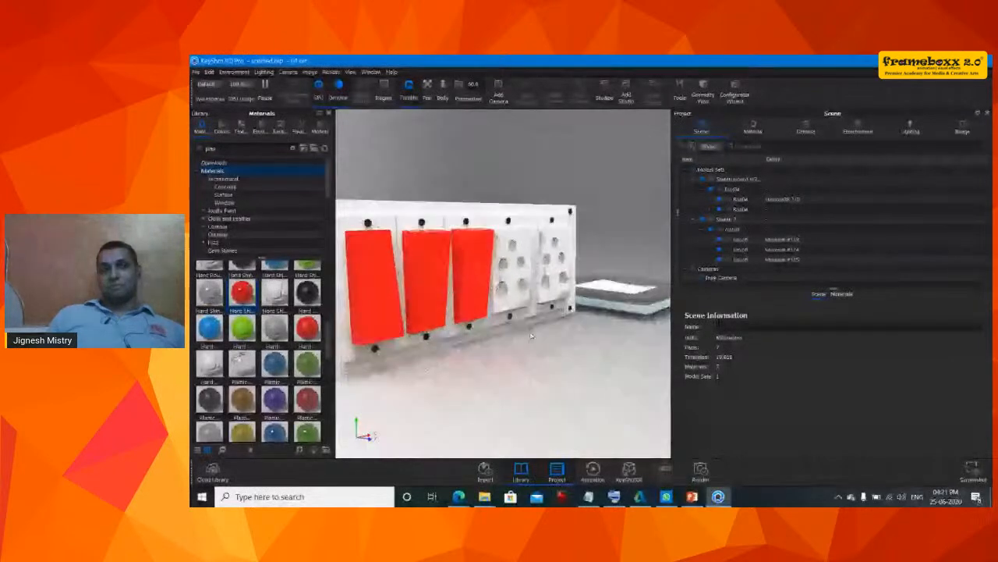
left_click(222, 130)
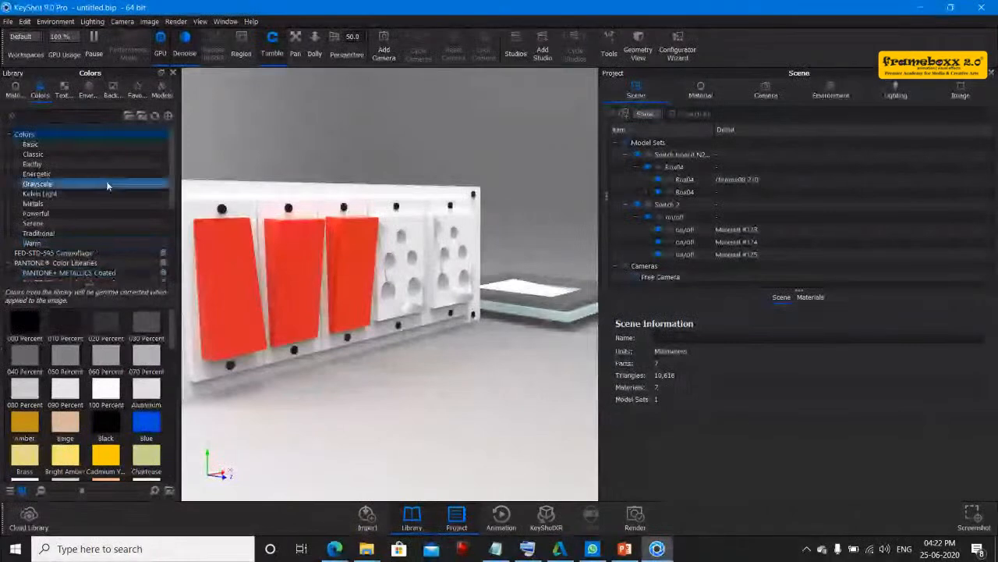
scroll(106, 181, "down", 1)
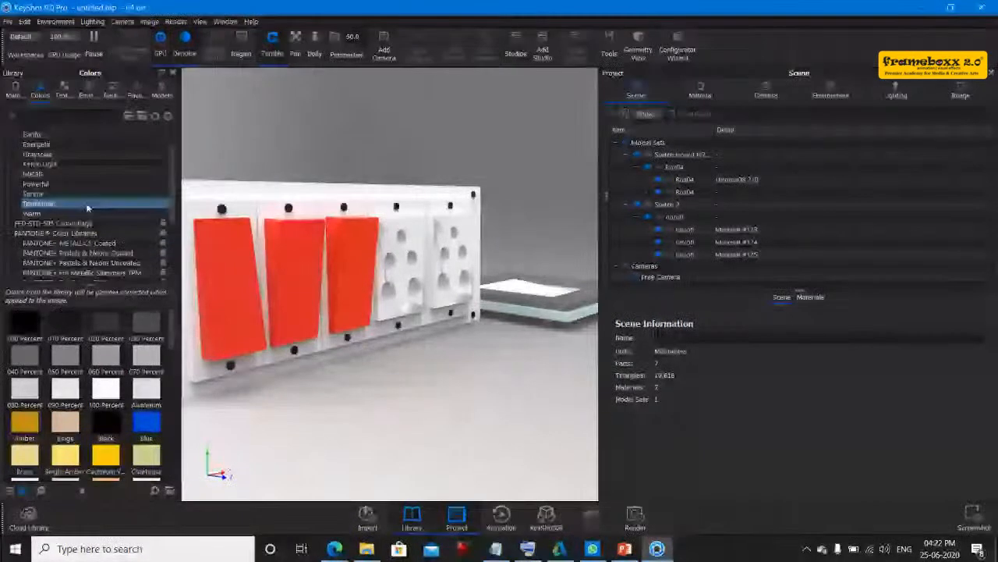
scroll(87, 208, "down", 2)
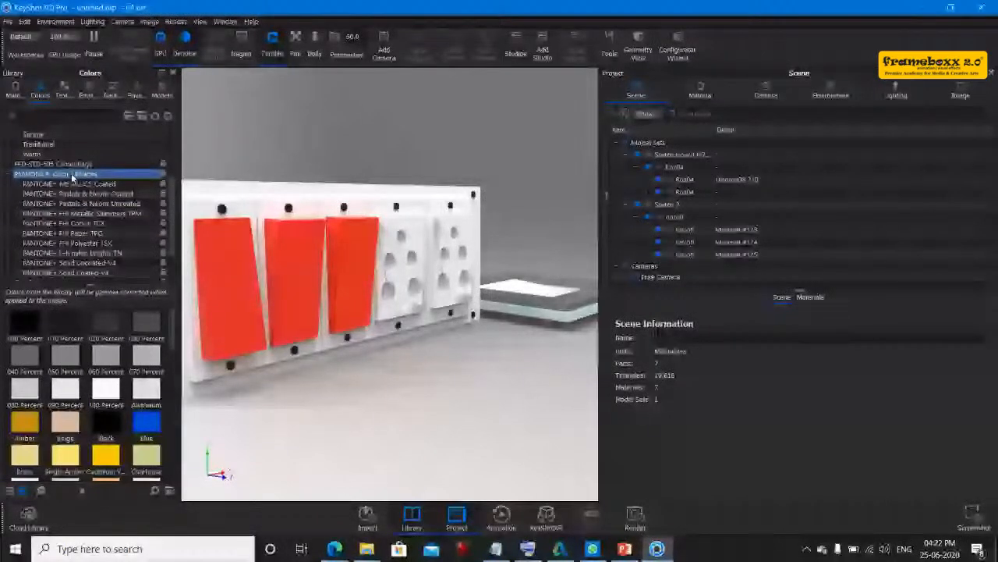
scroll(71, 203, "up", 2)
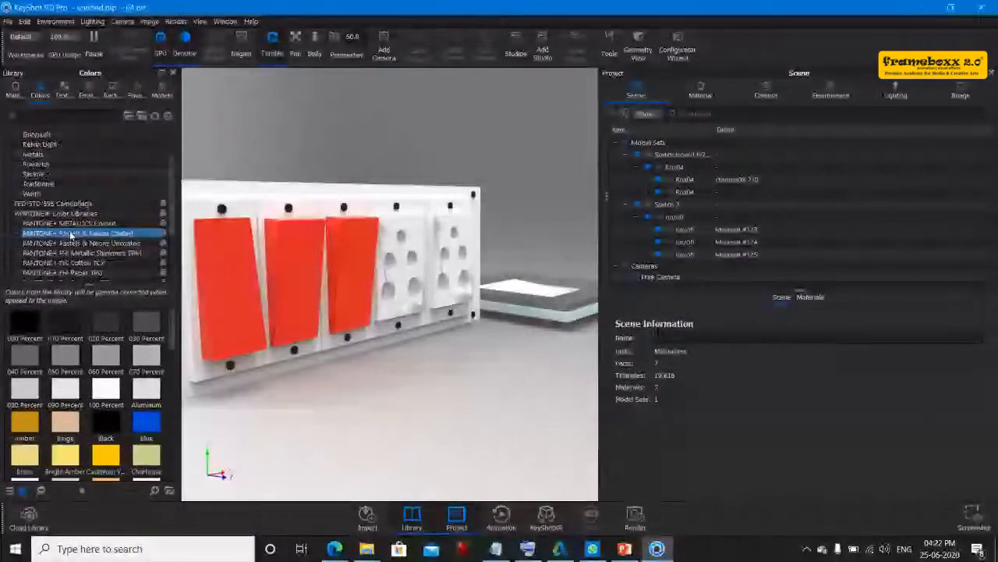
scroll(71, 235, "up", 2)
left_click(31, 145)
left_click(34, 165)
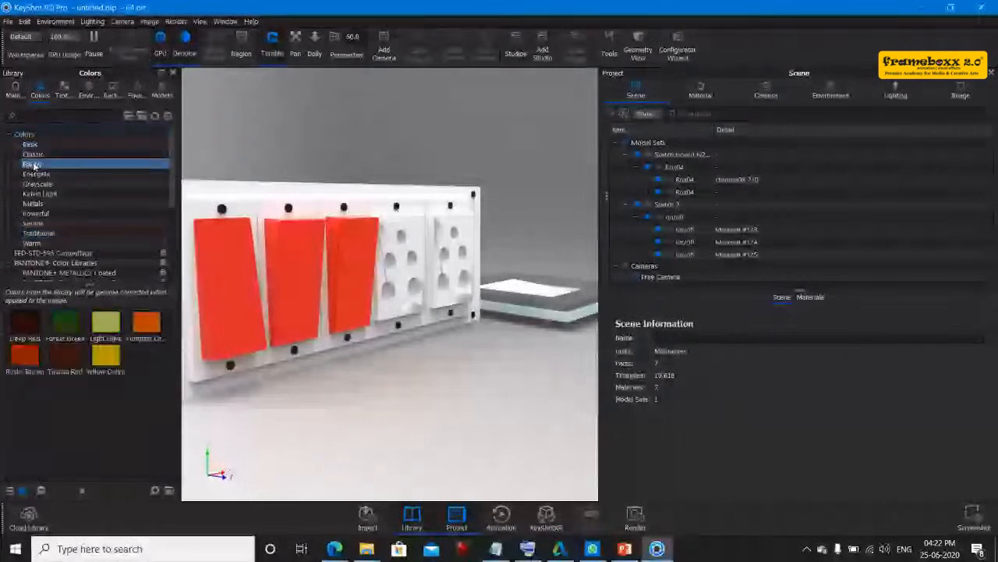
left_click(36, 174)
left_click(39, 194)
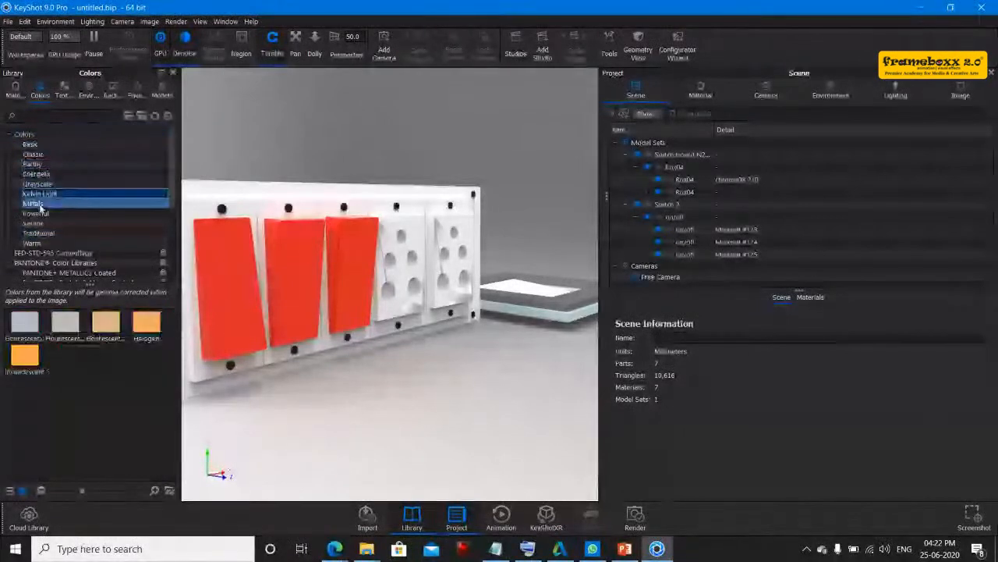
left_click(36, 204)
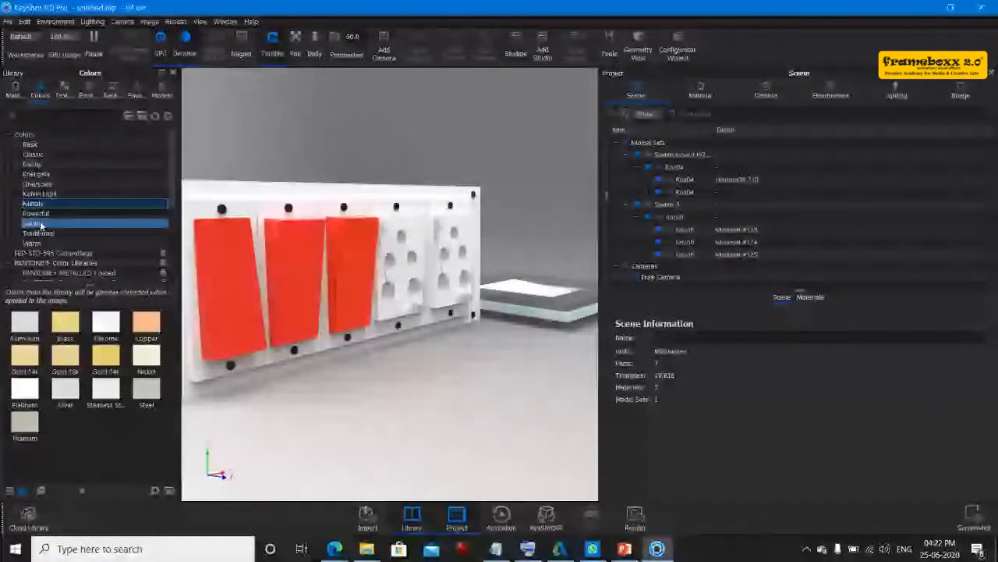
- Apply the PANTONE 13-1145 TN color from the PANTONE+ f+h nylon brights TN library to the three switch buttons
scroll(47, 225, "down", 5)
left_click(70, 204)
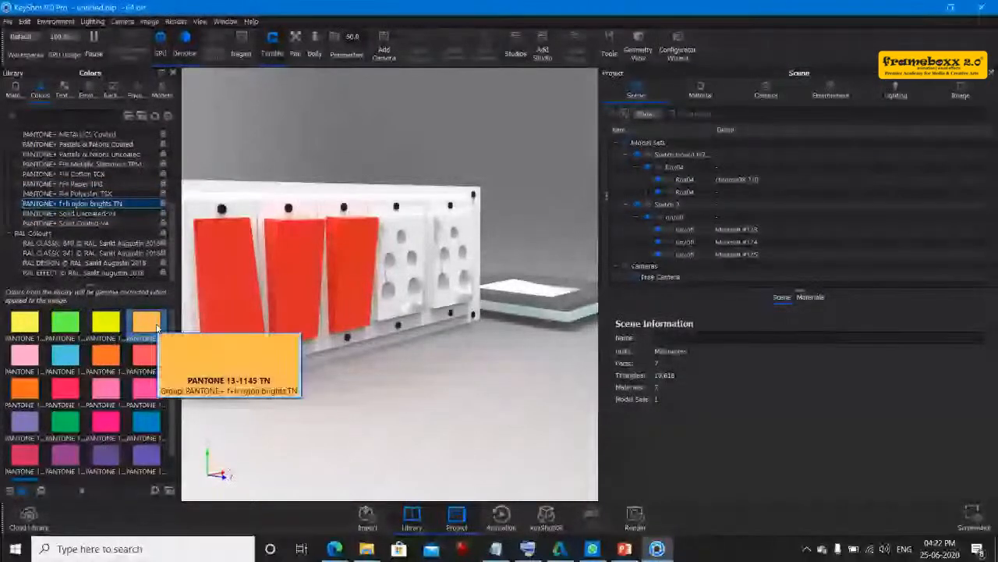
left_click_drag(157, 327, 232, 291)
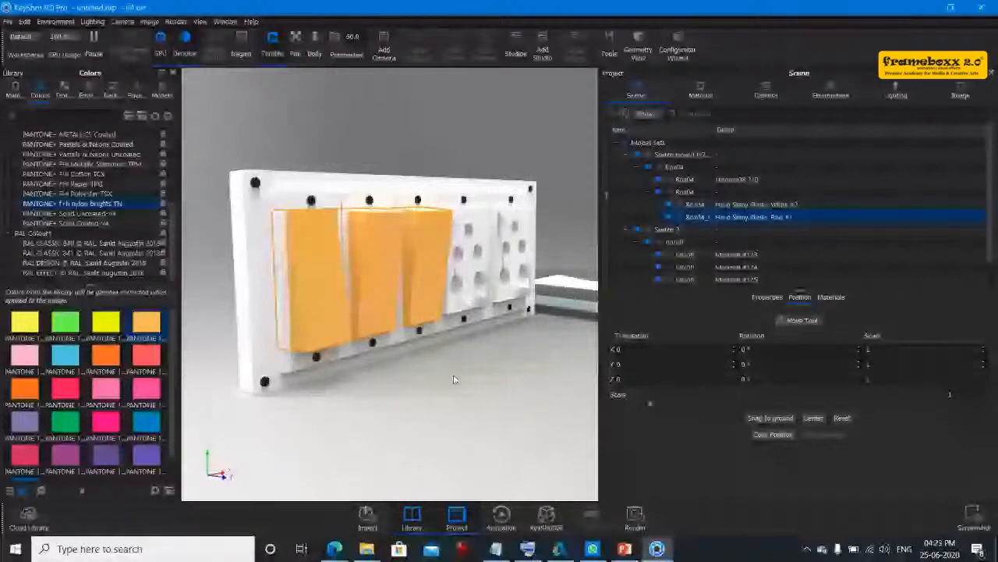
- Start a new empty scene, discarding the unsaved changes to the switch board scene
left_click_drag(454, 379, 481, 415)
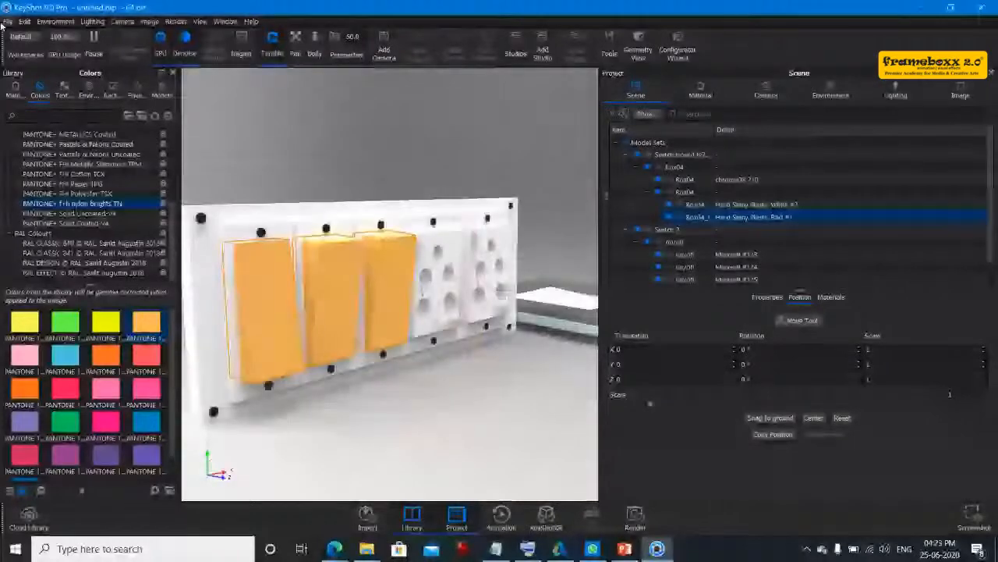
left_click(8, 21)
left_click(82, 74)
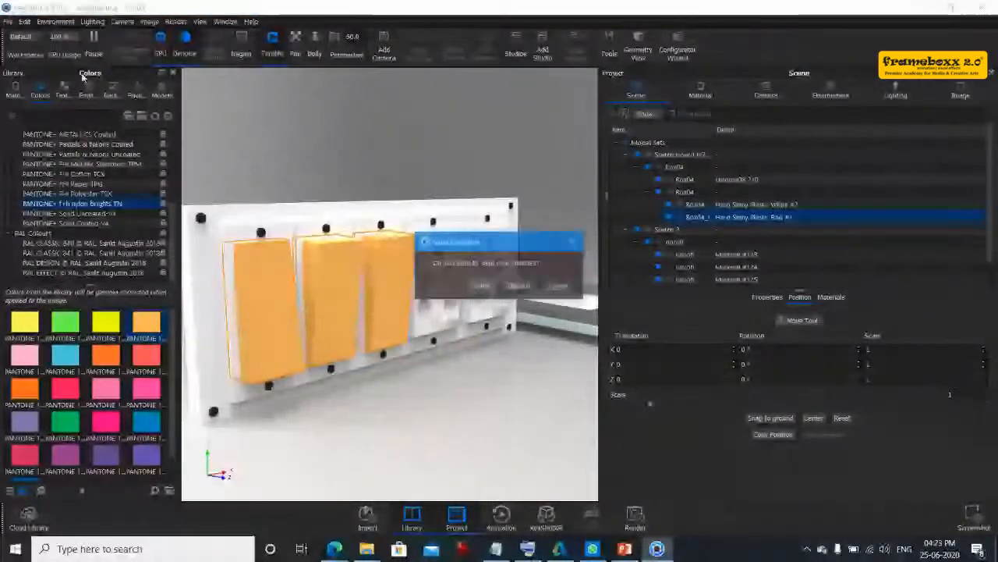
left_click(519, 285)
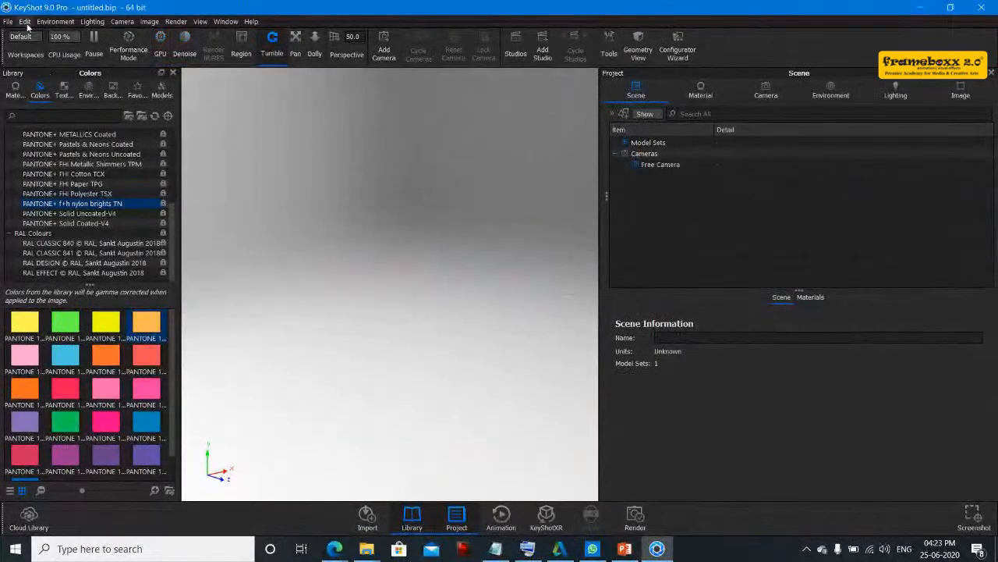
- Open the gold ring.ksp package from the keyshot folder and extract it
left_click(8, 21)
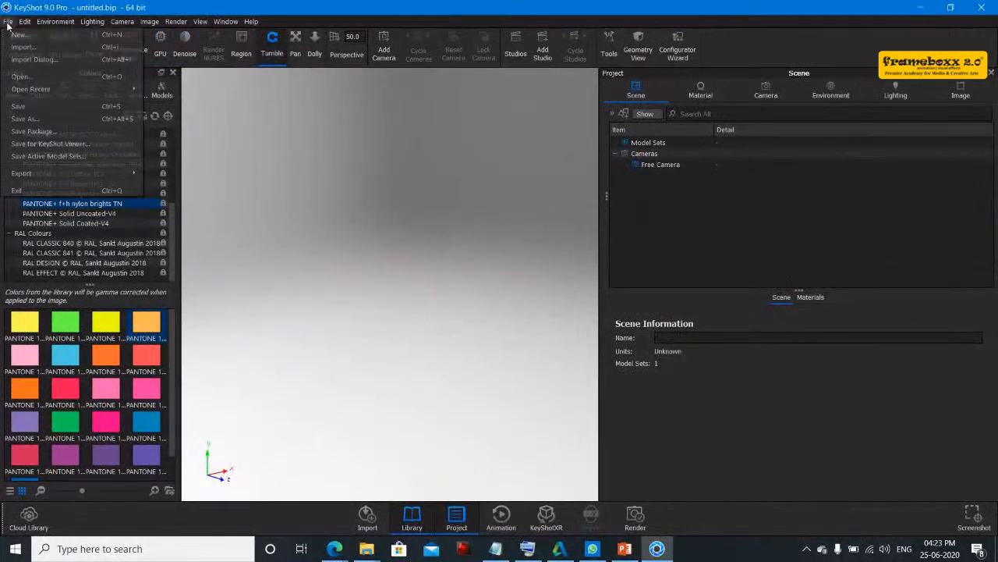
left_click(31, 80)
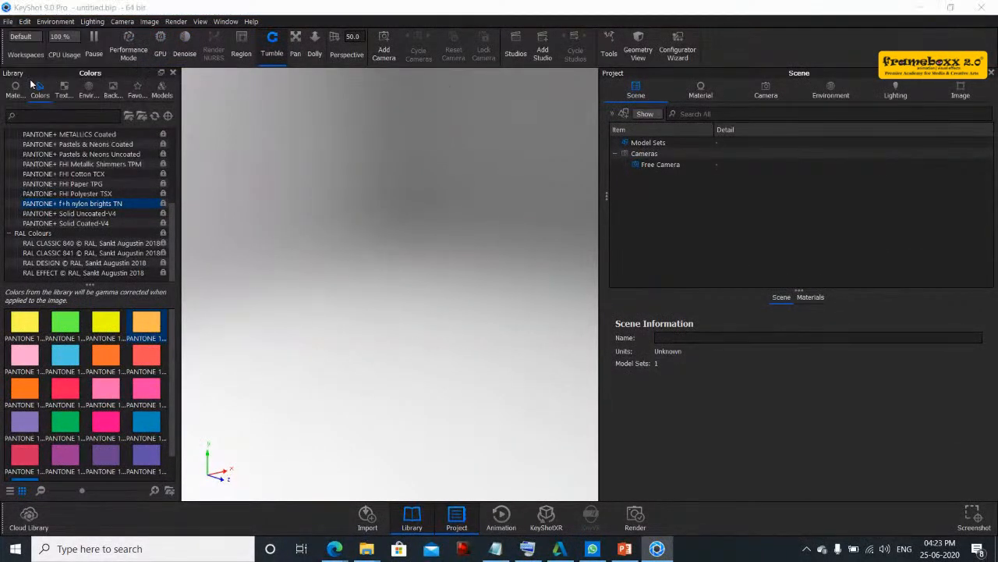
left_click(68, 49)
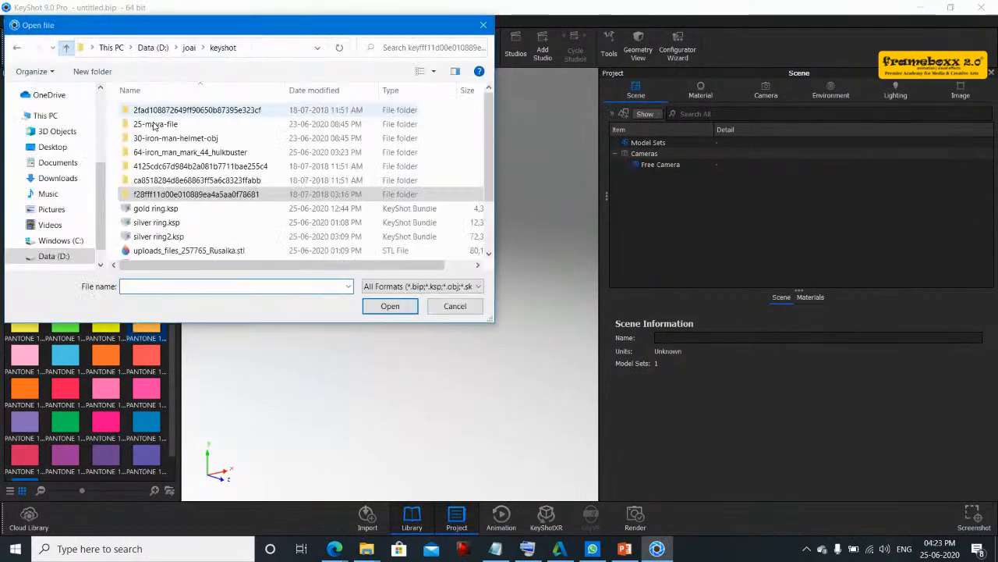
scroll(176, 184, "down", 2)
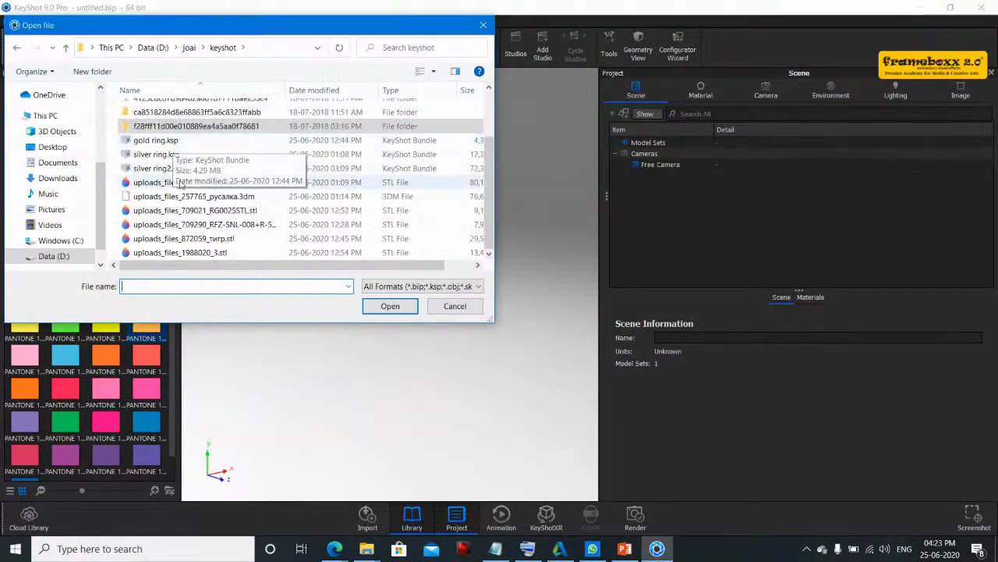
left_click(156, 140)
left_click(390, 306)
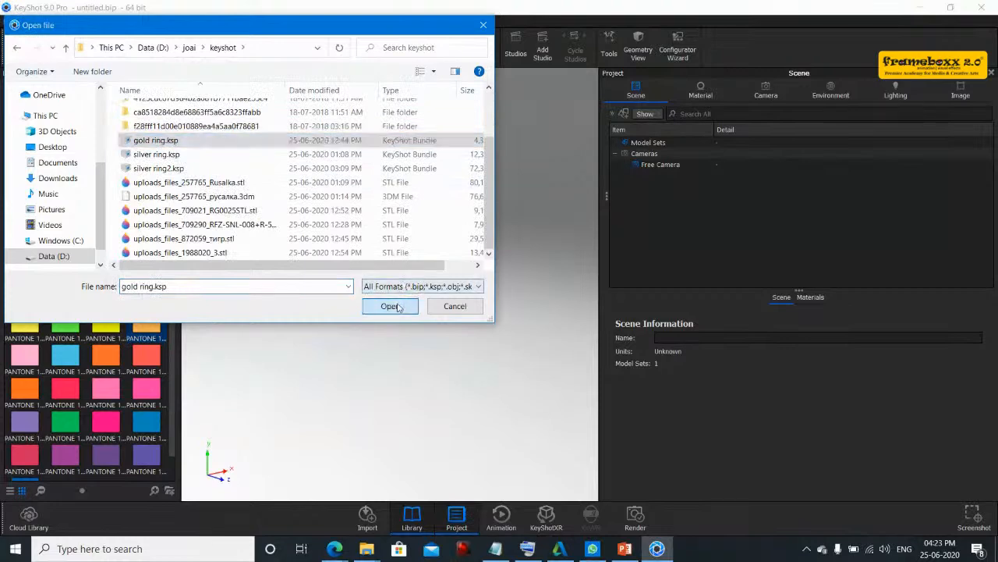
left_click(505, 290)
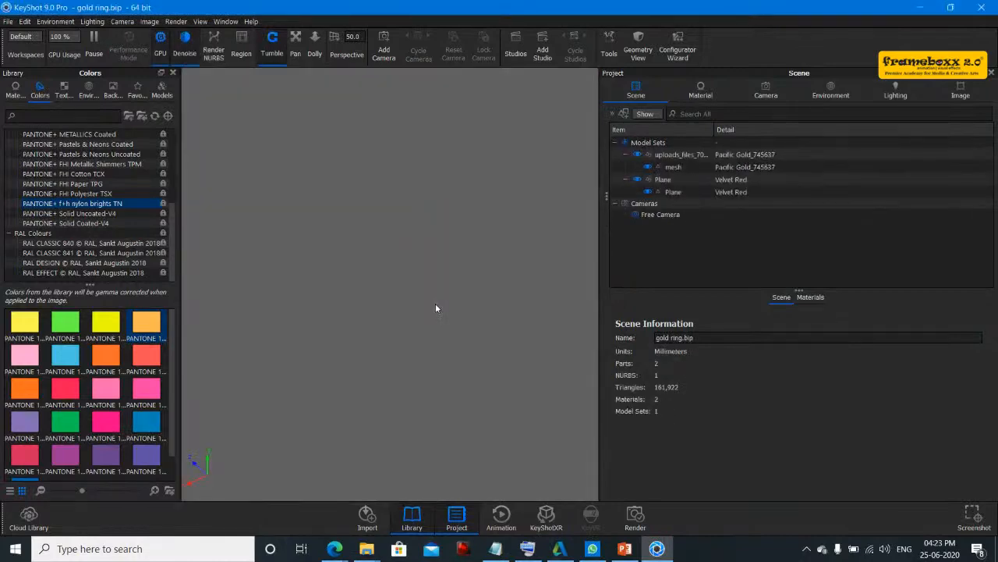
- Set the lighting's Ray Bounces to 46 and turn off Caustics
left_click_drag(417, 285, 369, 232)
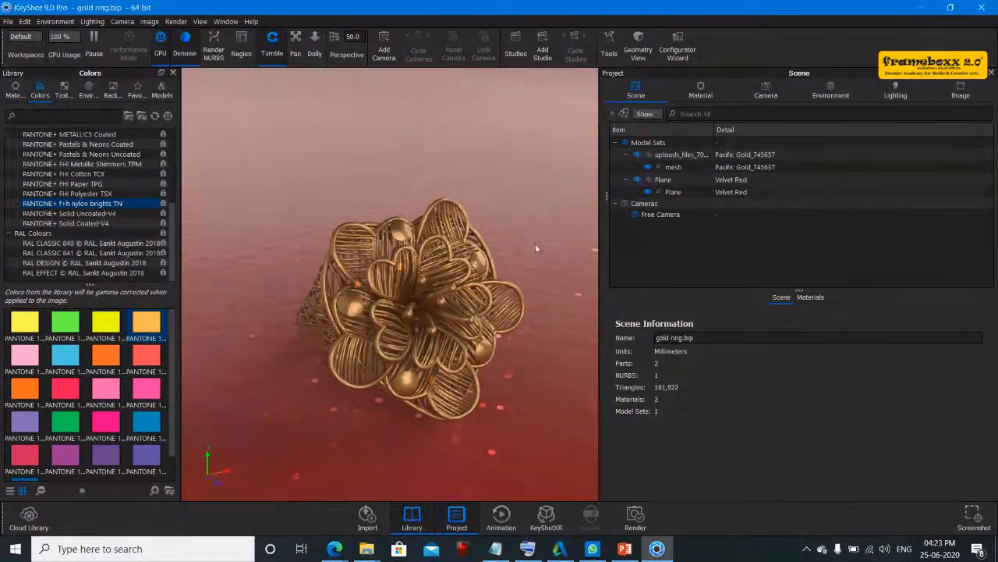
left_click(893, 94)
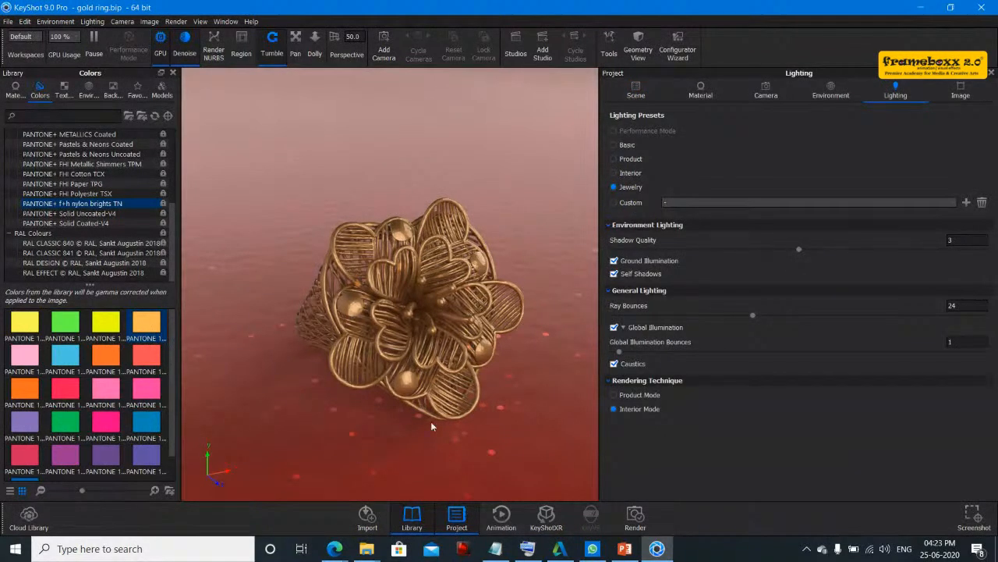
left_click_drag(754, 316, 880, 315)
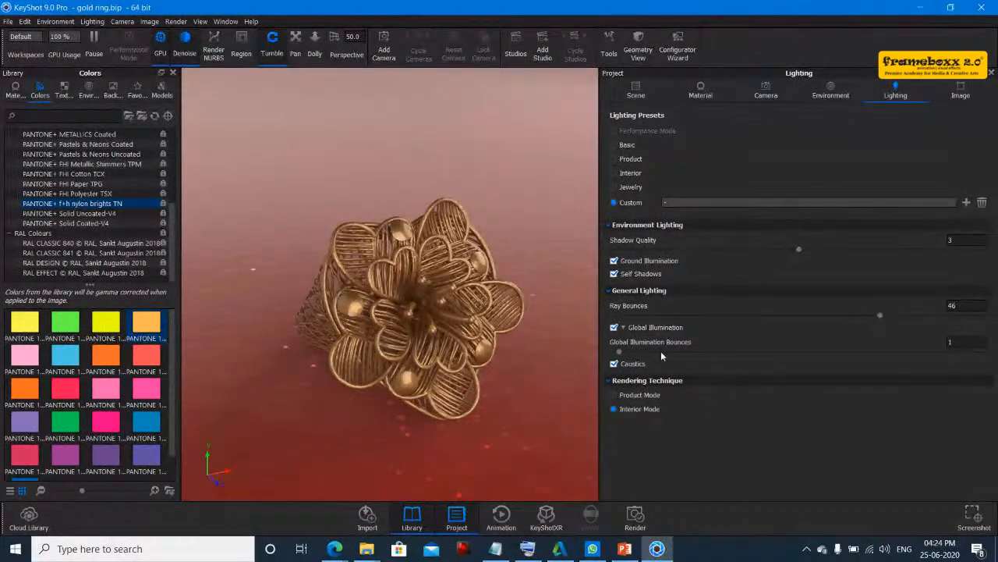
left_click(614, 364)
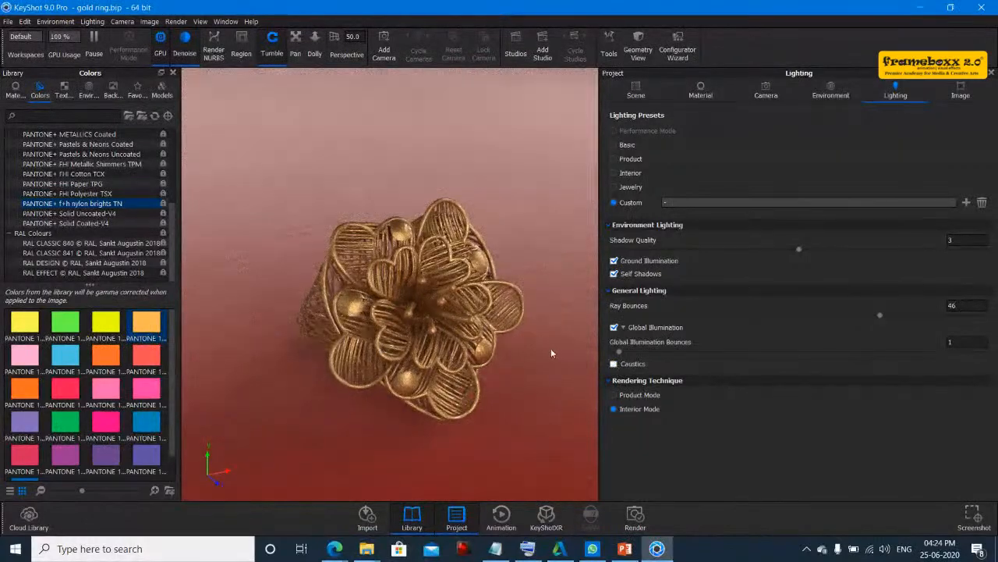
- Open the silver ring.ksp package from Data (D:) > joai > keyshot into the Resources Folder, discarding the gold ring changes
left_click_drag(539, 323, 384, 381)
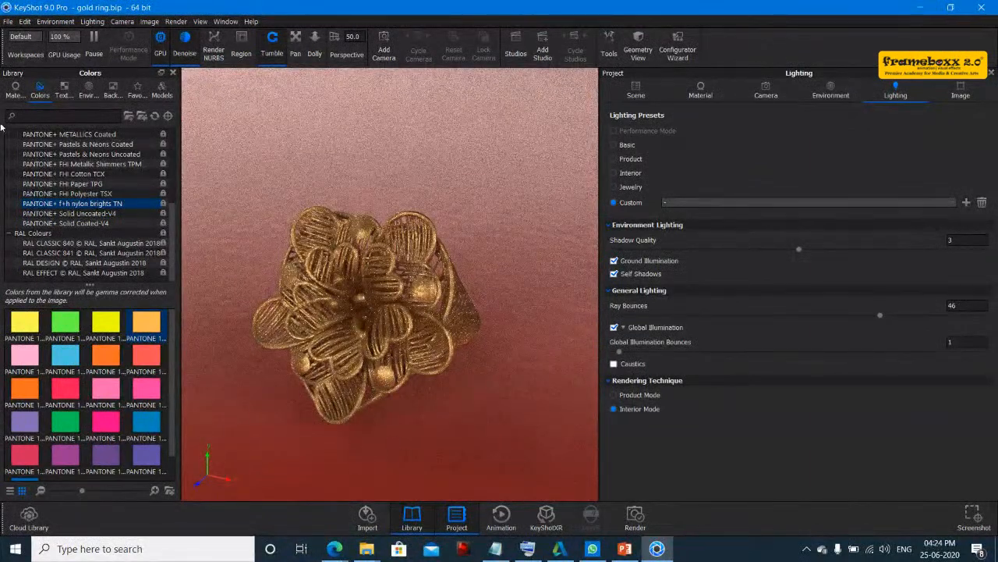
left_click(8, 21)
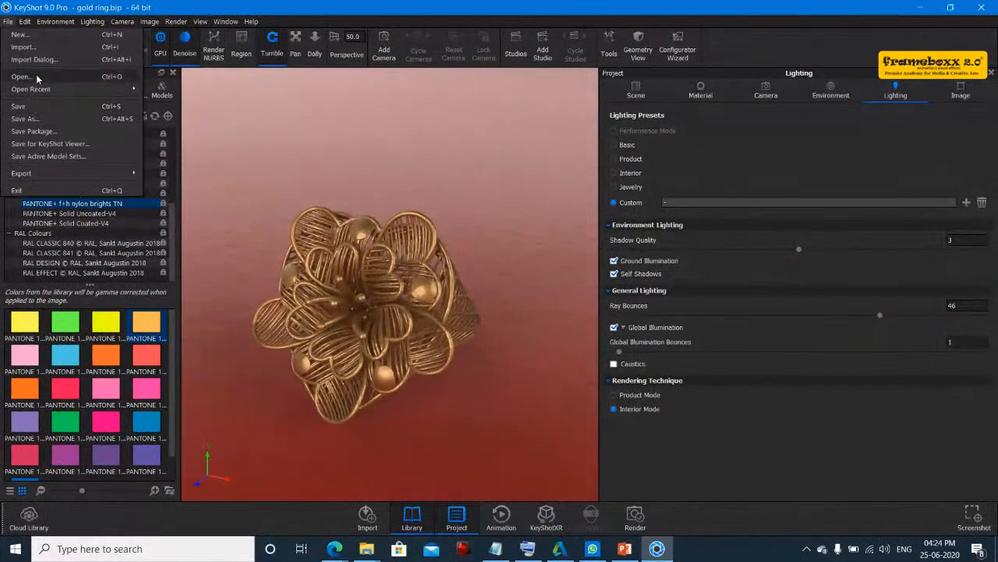
left_click(36, 76)
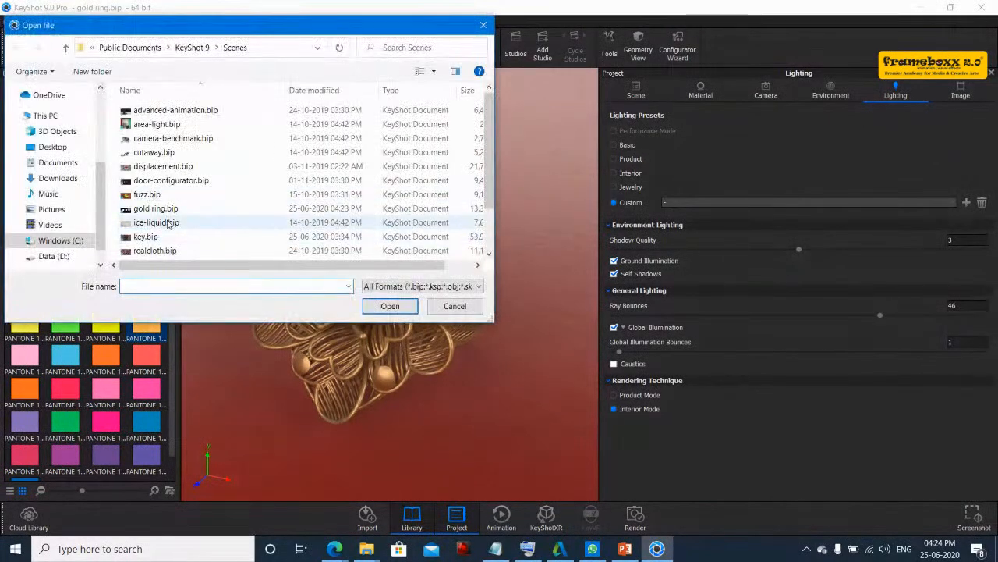
left_click(58, 256)
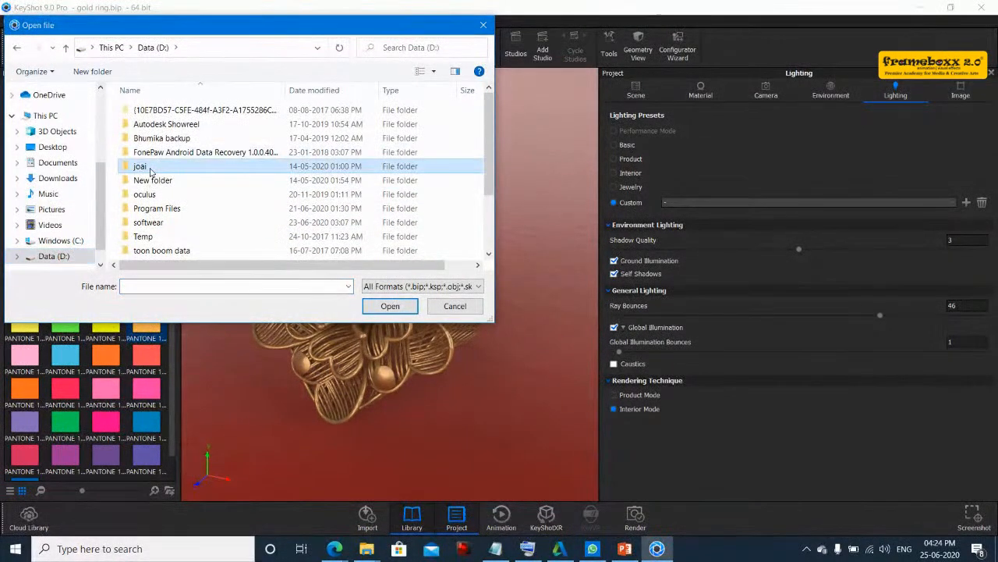
double_click(141, 166)
scroll(152, 199, "down", 5)
left_click(162, 108)
double_click(162, 108)
left_click(156, 224)
double_click(157, 225)
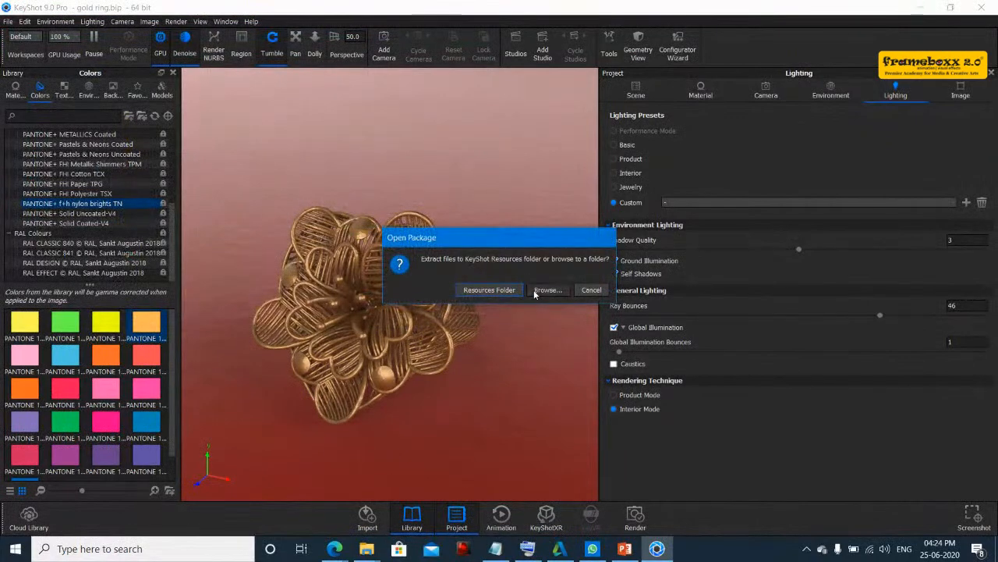
left_click(462, 290)
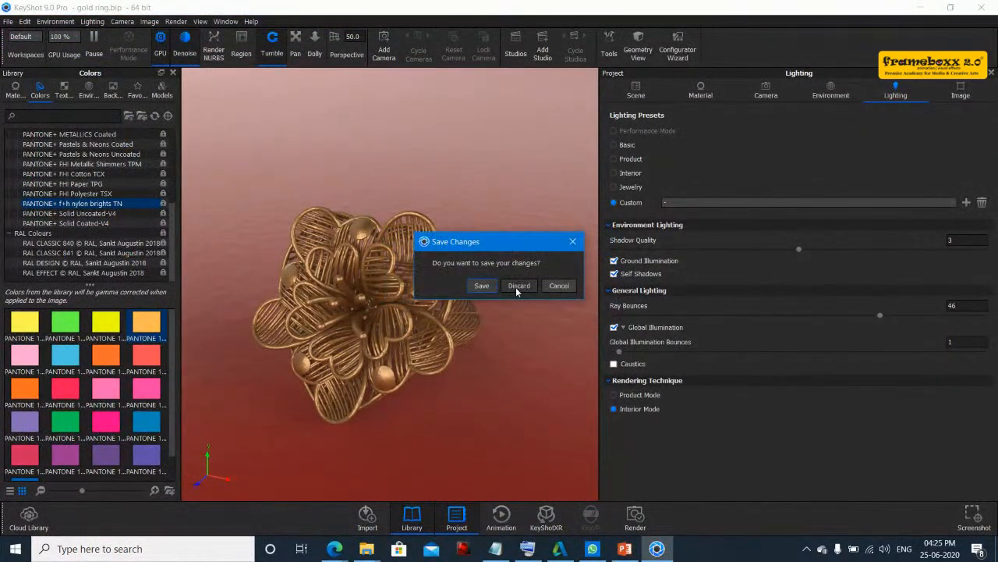
left_click(509, 288)
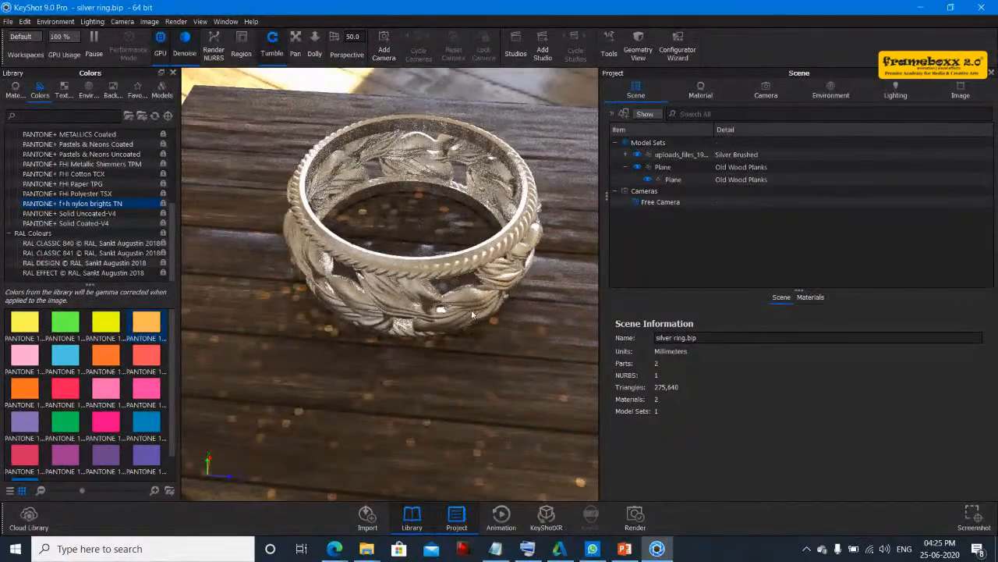
- Inspect the silver ring scene and the wooden plane's Old Wood Planks material
left_click_drag(485, 319, 552, 287)
double_click(549, 299)
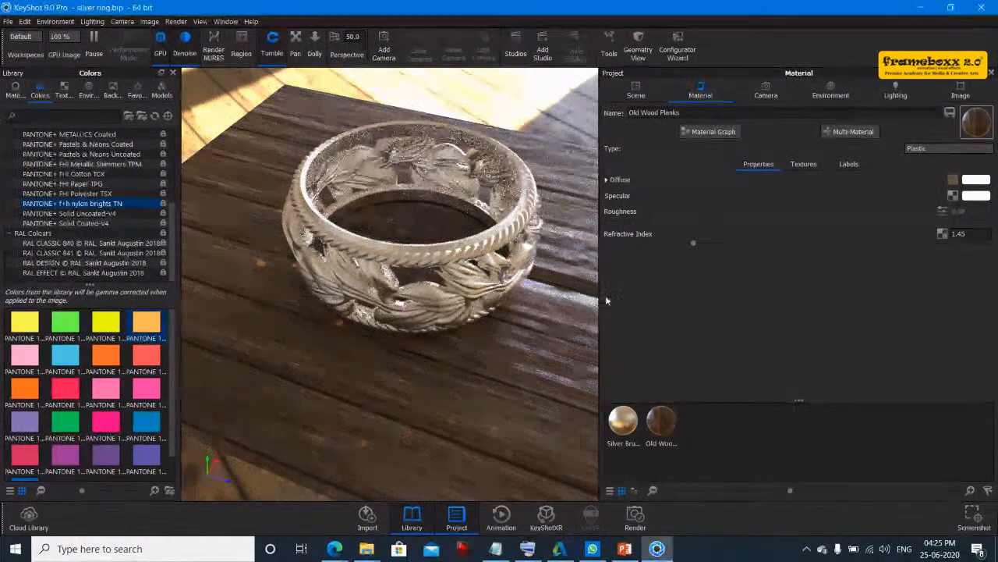
left_click_drag(471, 340, 570, 343)
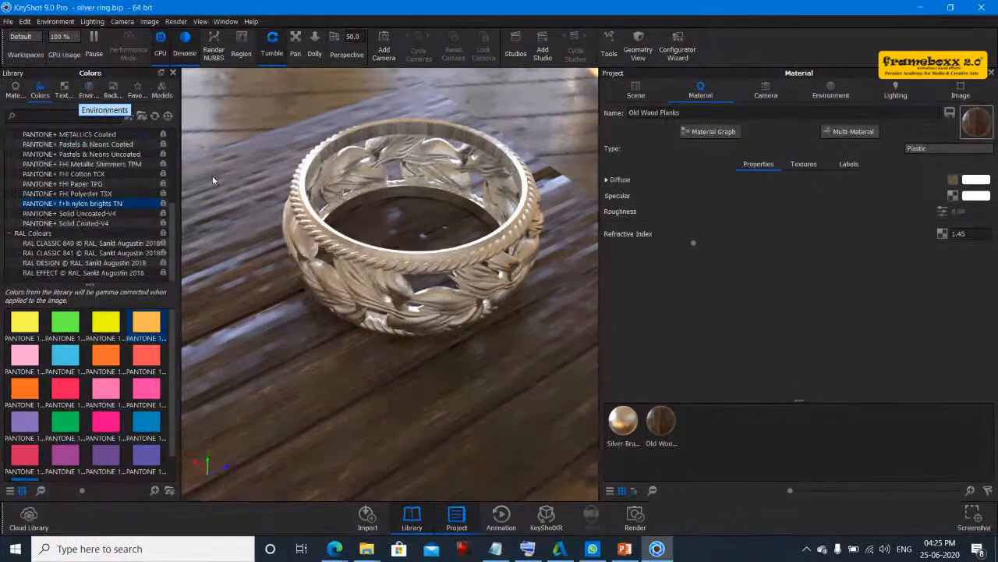
left_click_drag(247, 268, 245, 264)
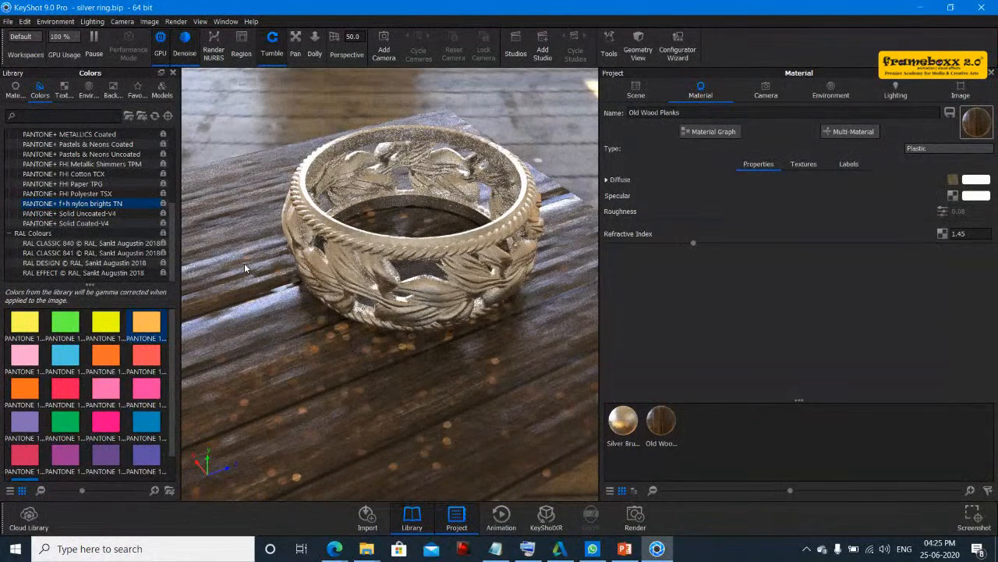
- Apply the All White 4K studio environment to the silver ring scene from the Environments library
left_click_drag(243, 263, 240, 263)
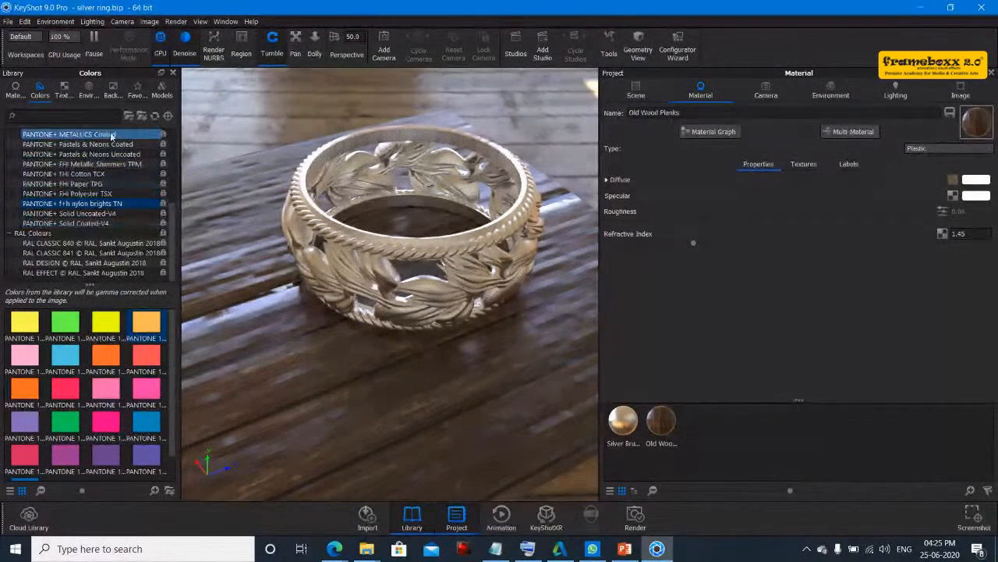
left_click(89, 97)
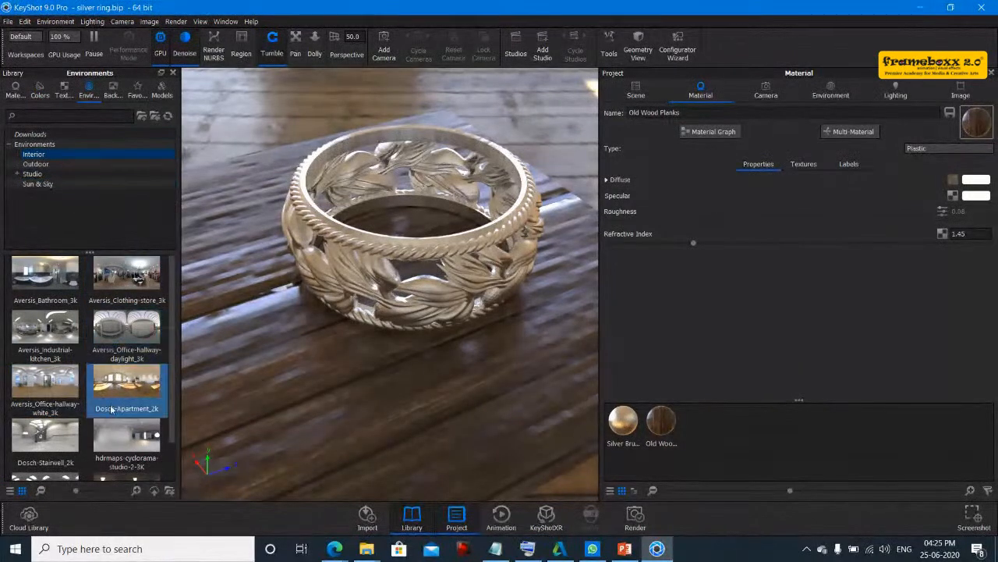
scroll(114, 458, "down", 1)
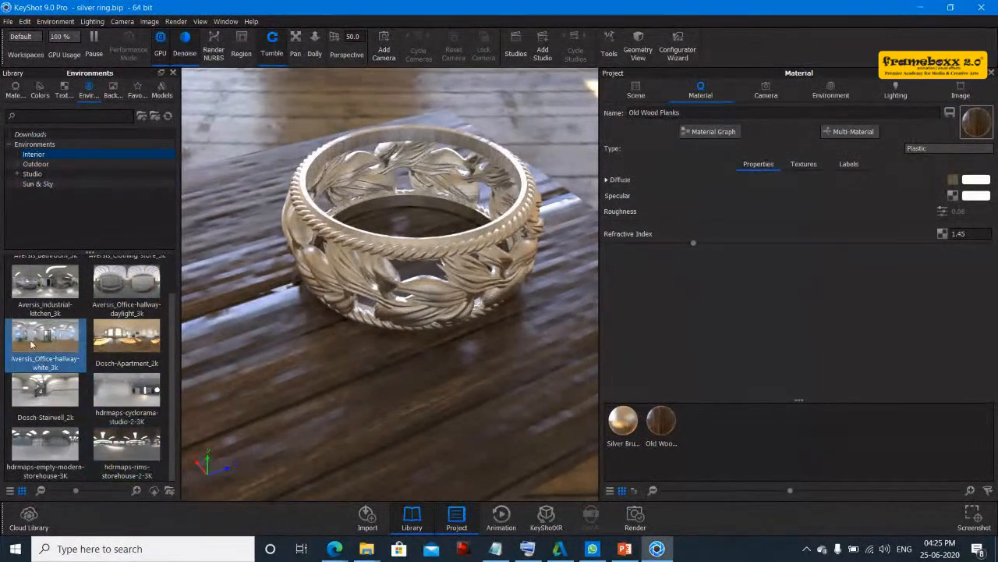
scroll(113, 401, "up", 1)
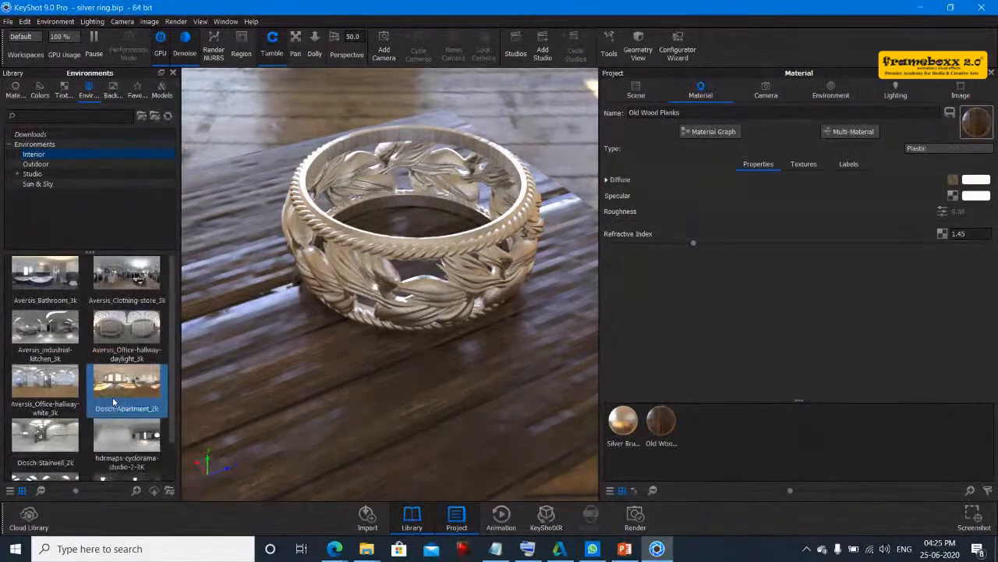
scroll(112, 397, "down", 1)
left_click(32, 173)
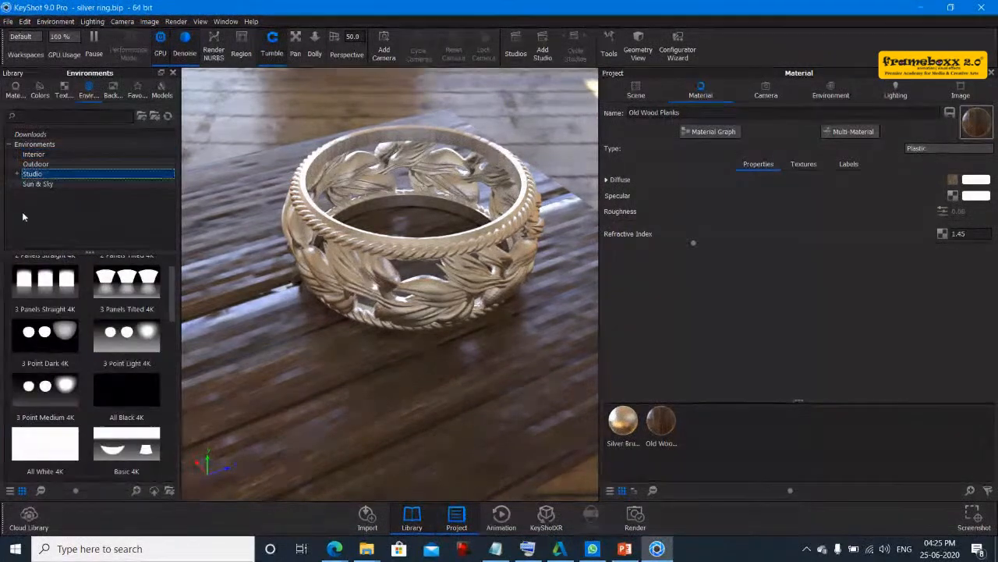
scroll(83, 352, "down", 3)
left_click_drag(53, 294, 265, 98)
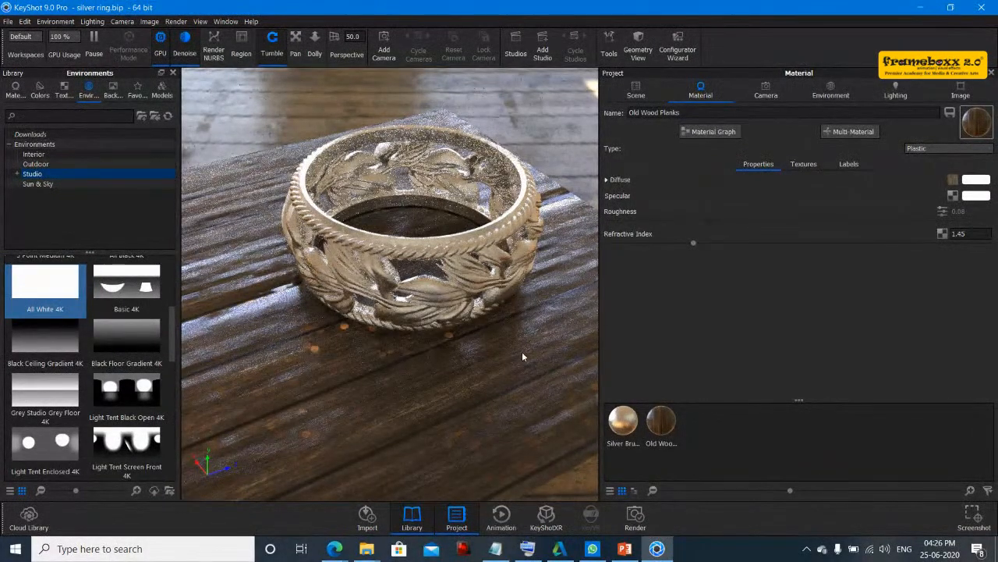
- Switch real-time rendering from GPU to CPU with Denoise off and Performance Mode on
left_click_drag(392, 321, 399, 395)
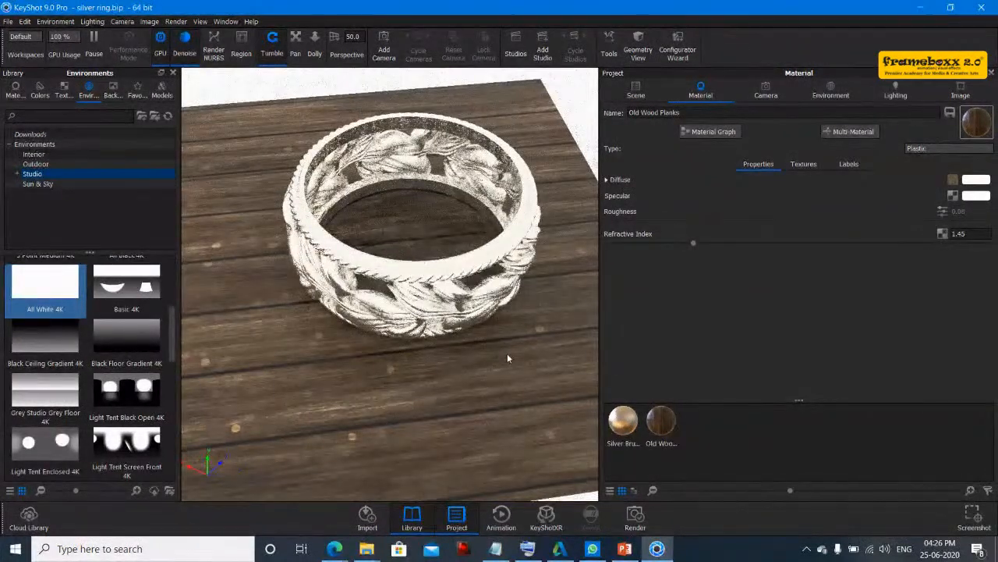
left_click_drag(507, 353, 292, 262)
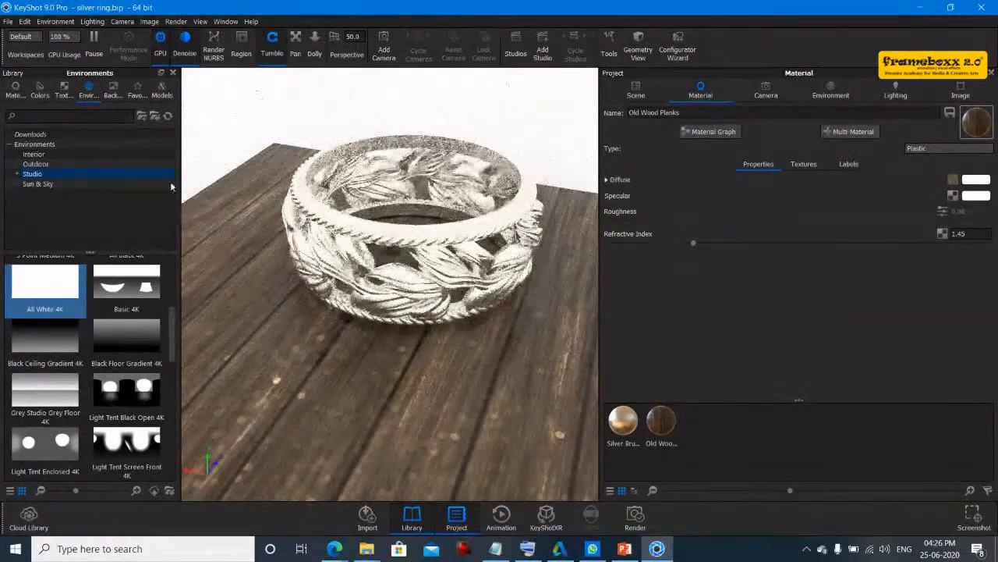
left_click(159, 46)
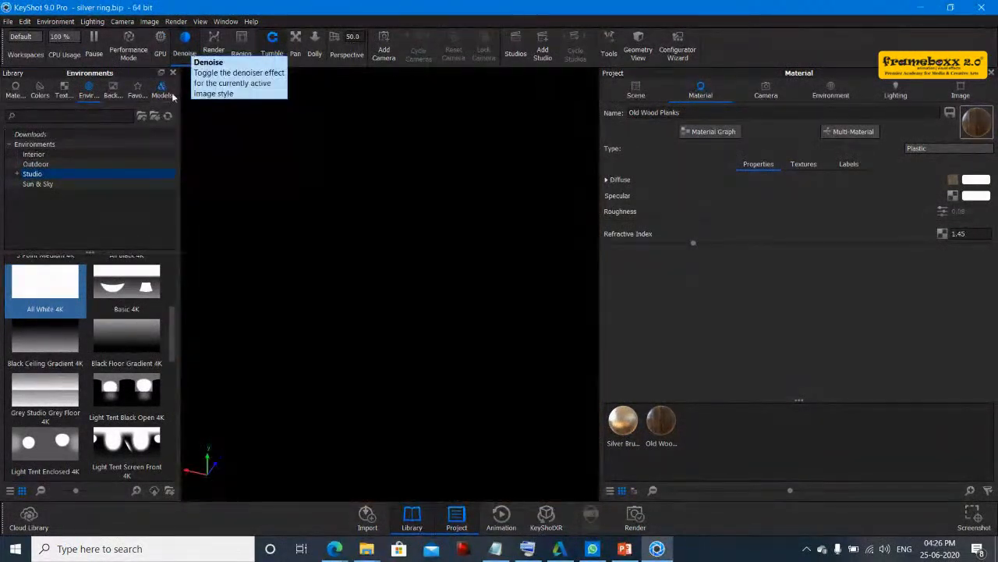
left_click(185, 43)
left_click_drag(519, 191, 390, 187)
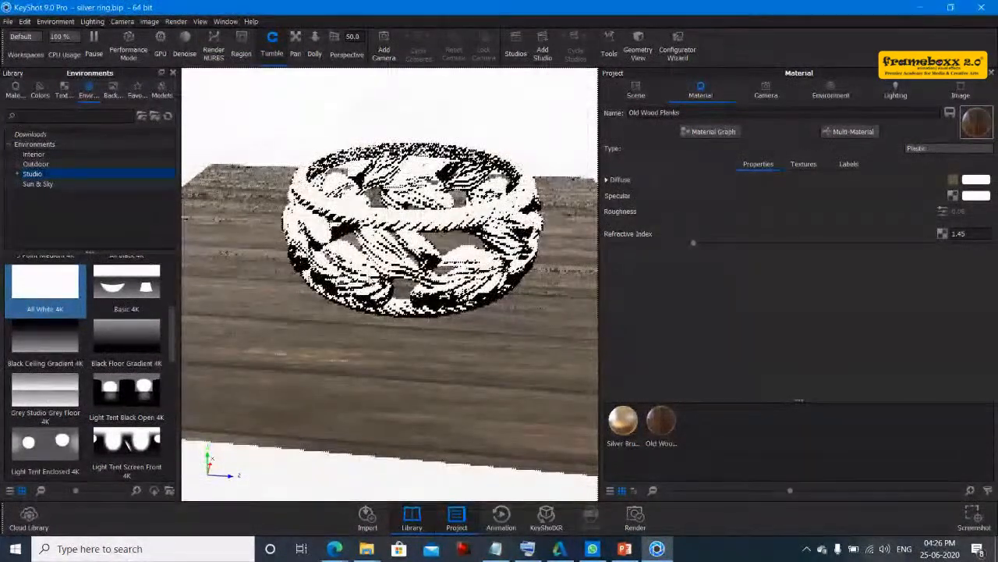
left_click_drag(405, 217, 226, 137)
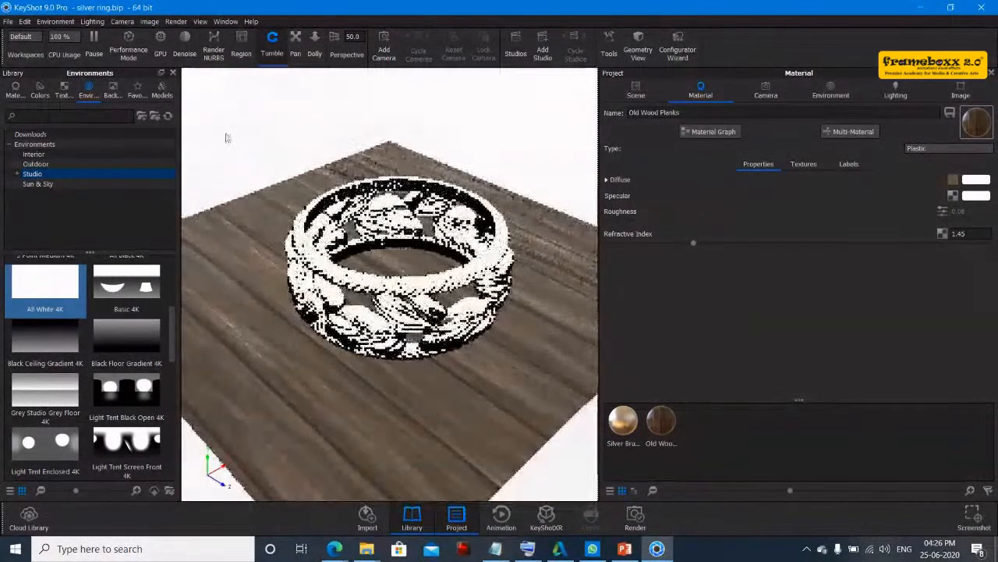
left_click(129, 46)
left_click_drag(413, 318, 285, 439)
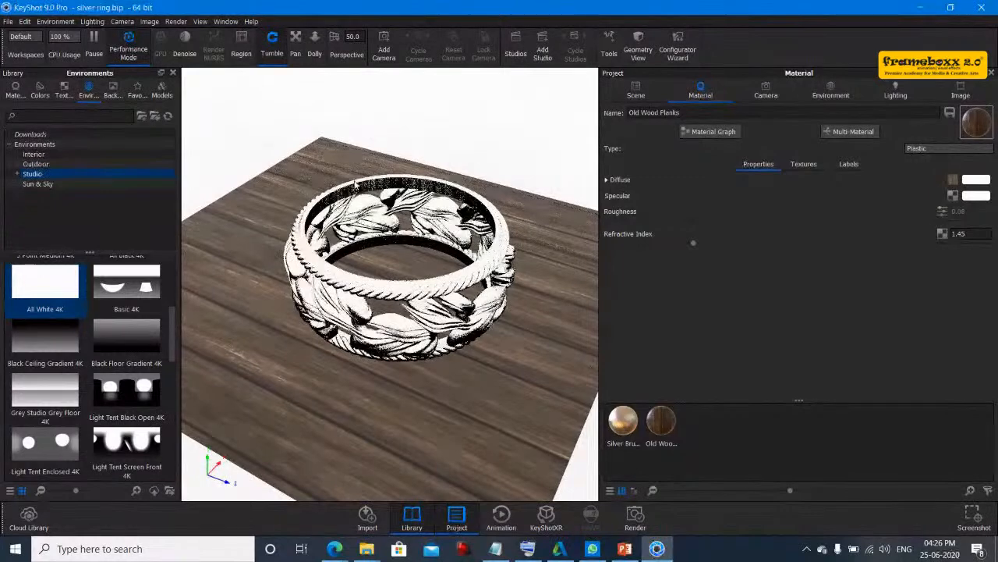
- Try the Aversis_Industrial-kitchen_3k and Dosch-Apartment_2k interior environments on the scene
scroll(115, 398, "down", 5)
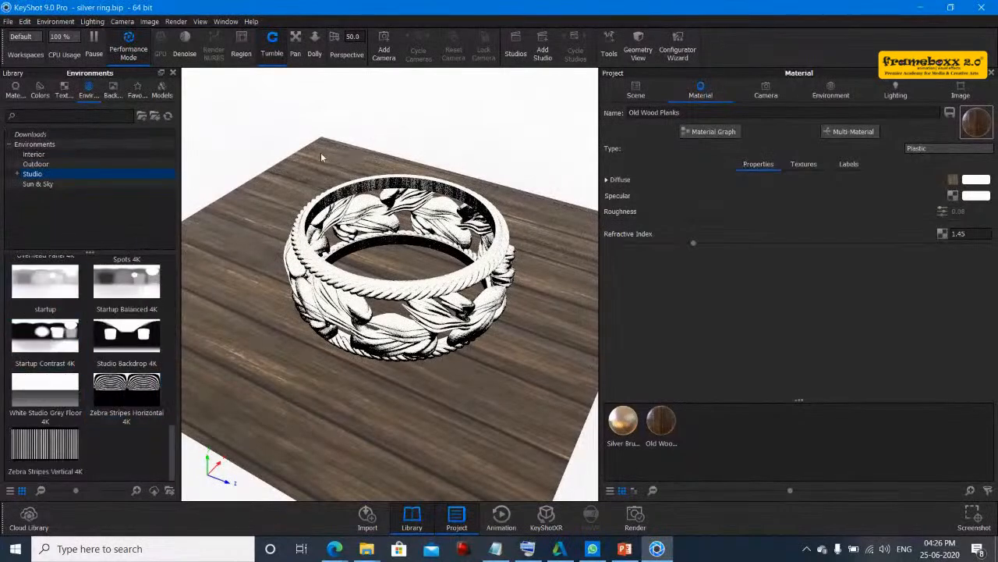
left_click(31, 154)
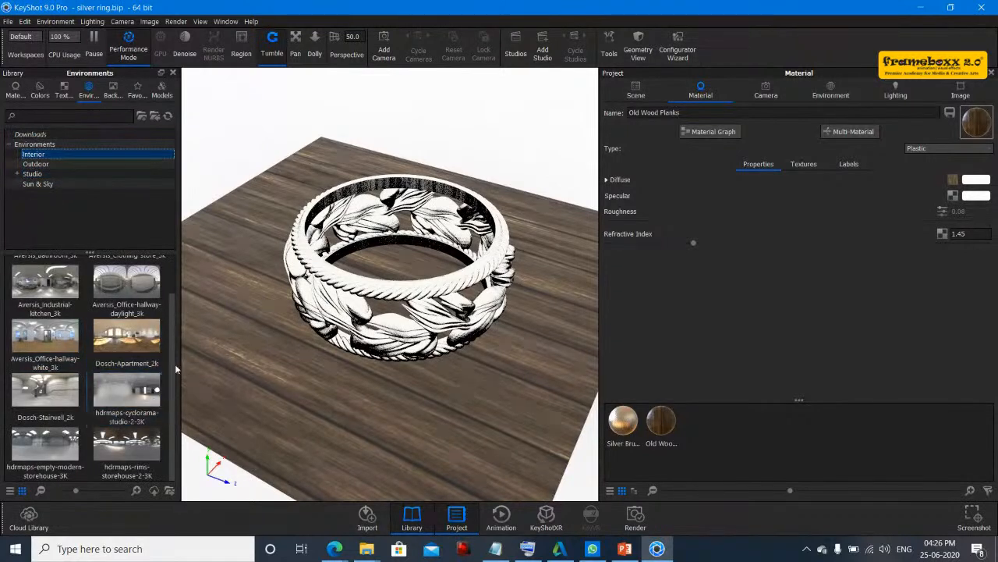
left_click_drag(171, 299, 171, 238)
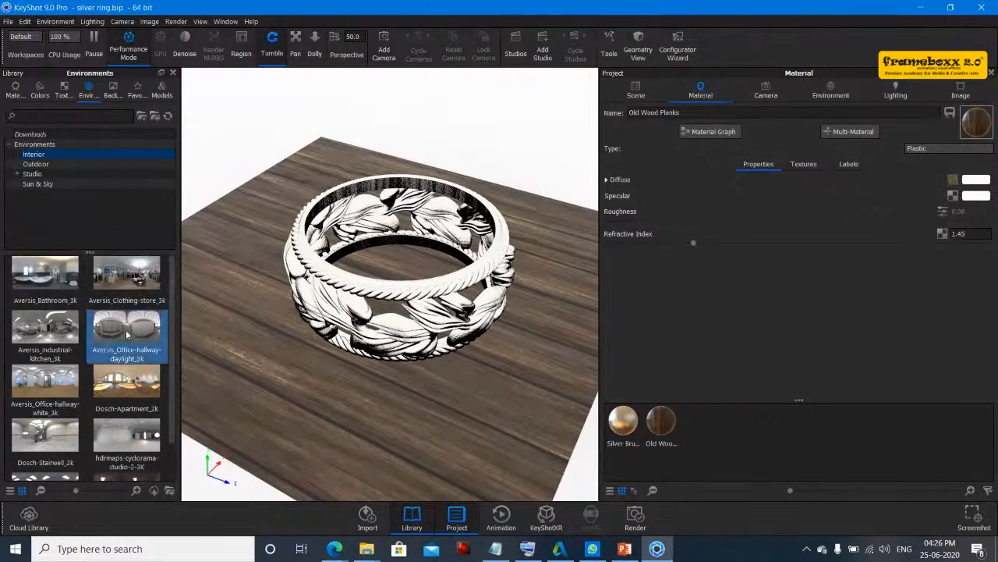
left_click_drag(83, 323, 458, 113)
left_click_drag(528, 281, 561, 355)
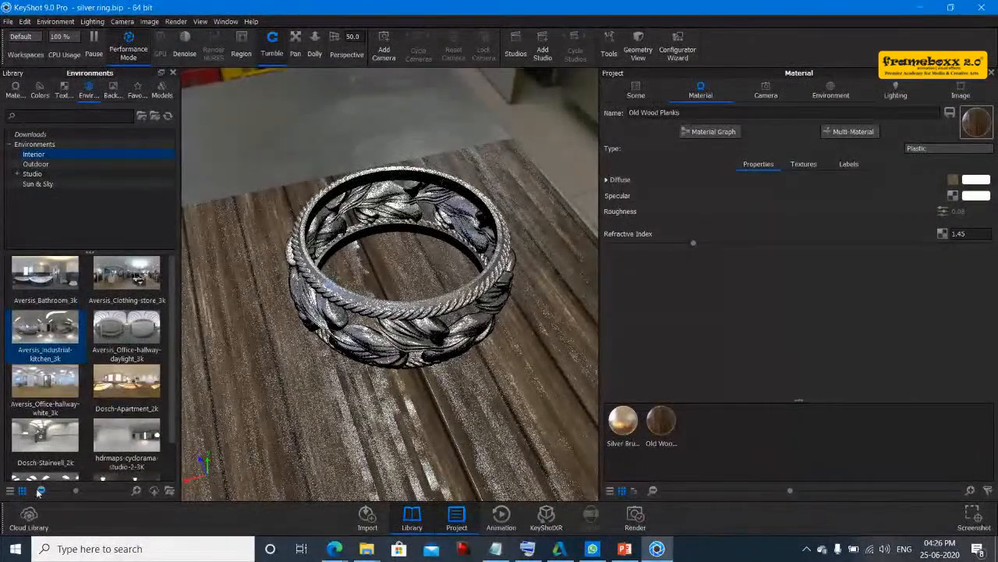
left_click_drag(135, 382, 308, 104)
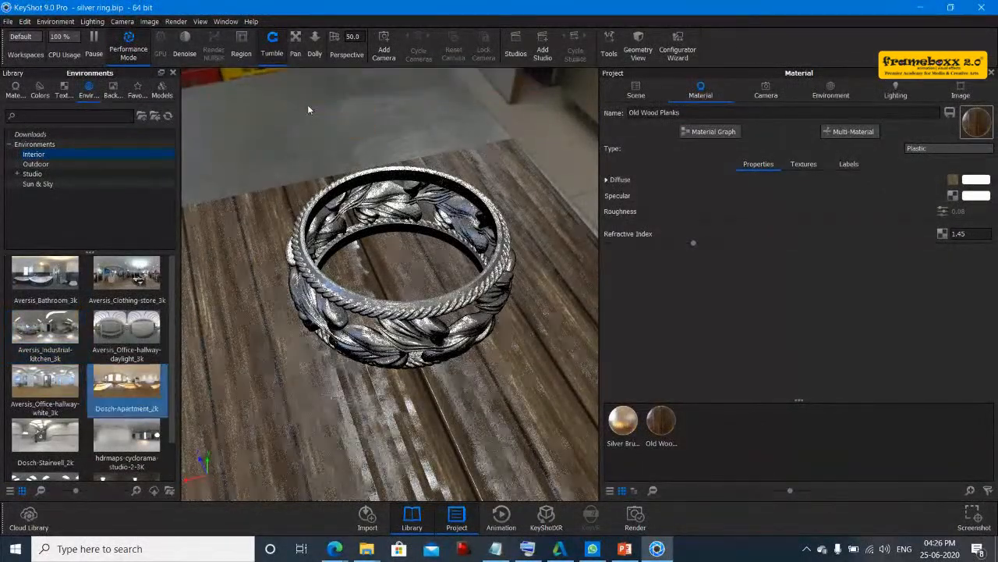
left_click_drag(408, 419, 181, 439)
- Apply the Dosch-Stairwell_2k interior environment to the scene
left_click_drag(44, 437, 263, 150)
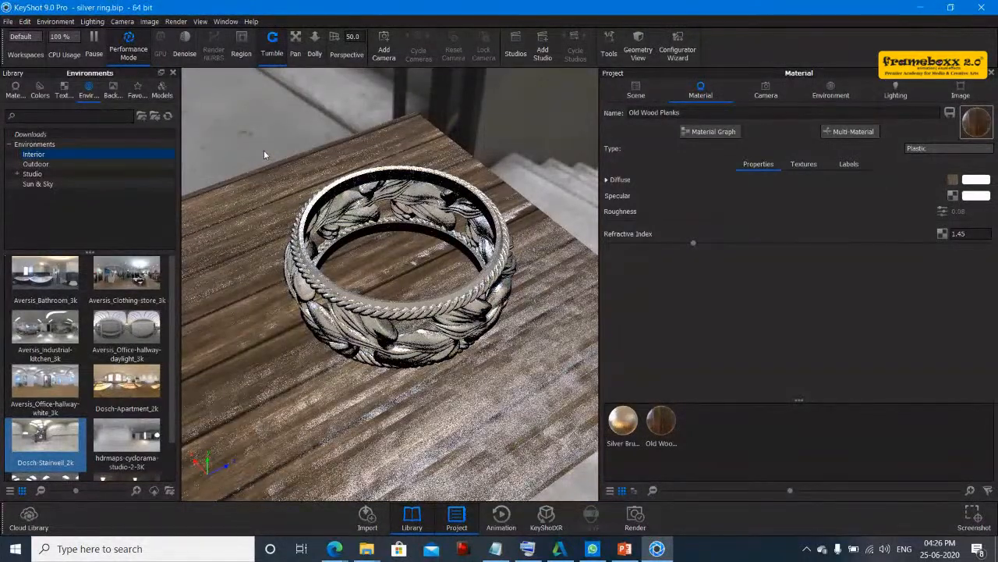
scroll(51, 349, "down", 1)
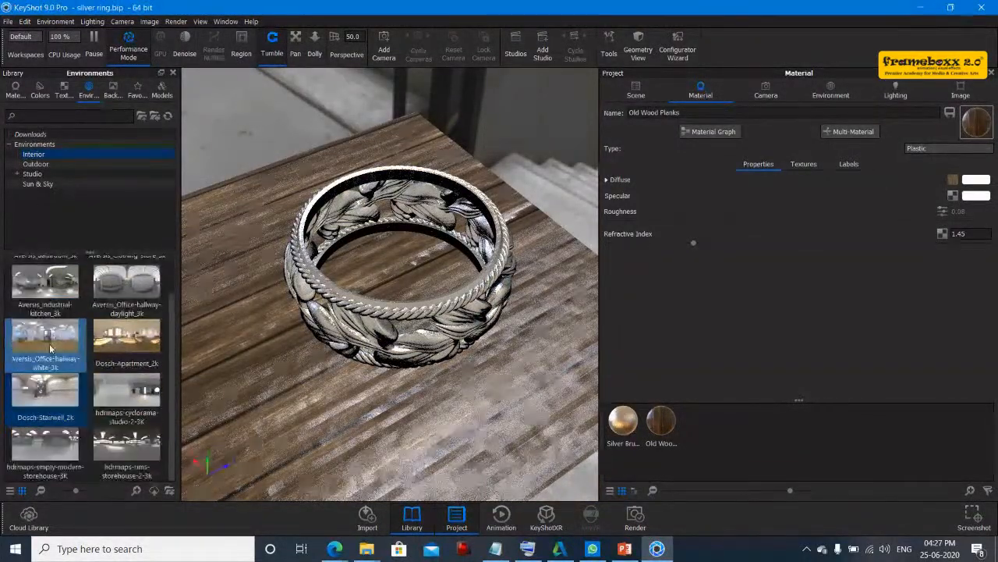
mouse_move(83, 442)
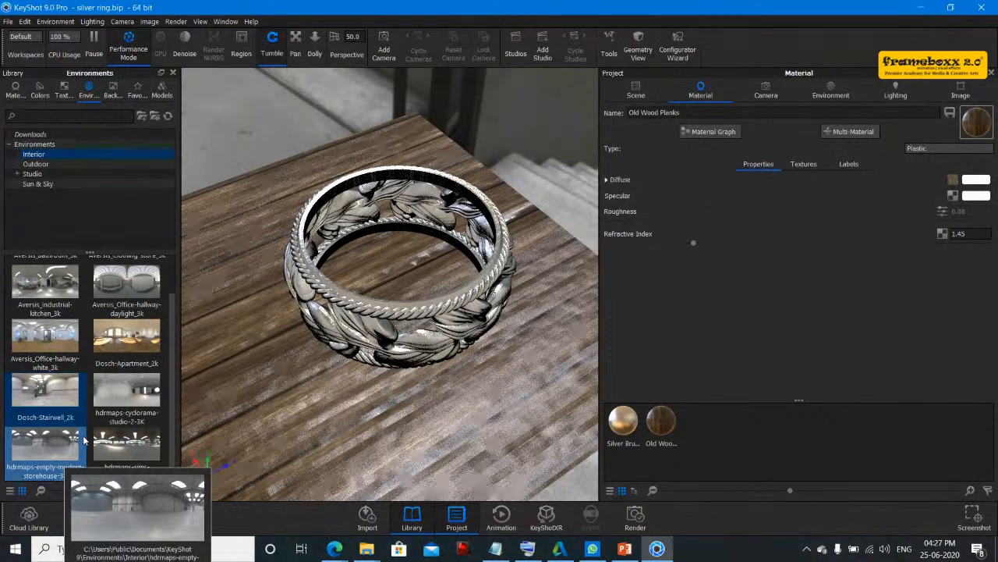
- Try to open the Cloud Library window
left_click(226, 22)
left_click(131, 216)
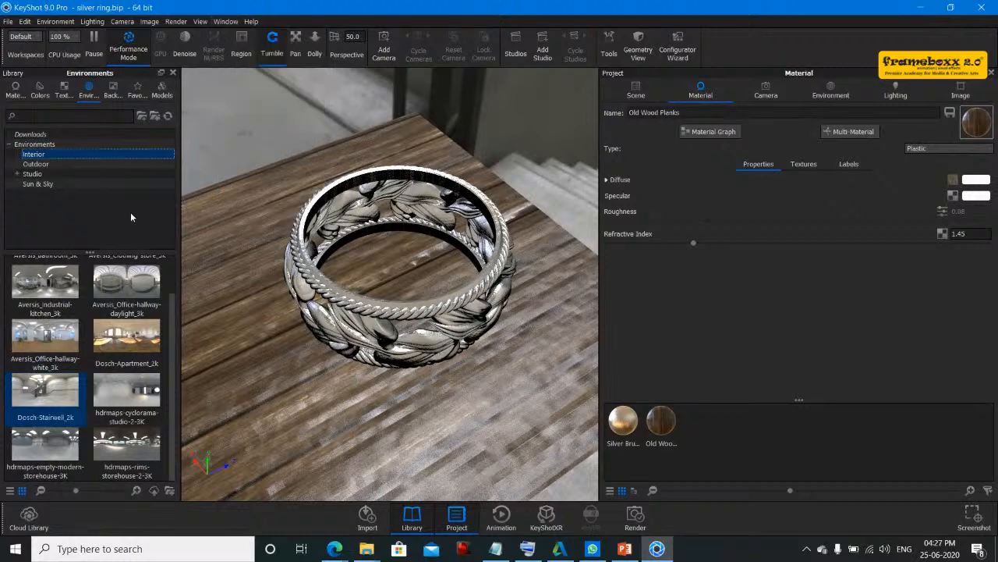
left_click(226, 21)
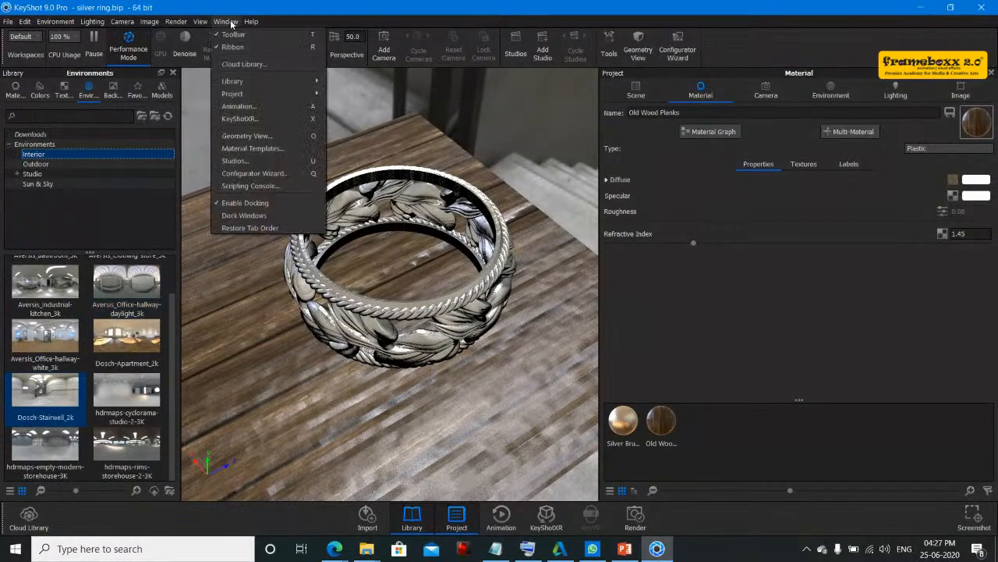
left_click(236, 67)
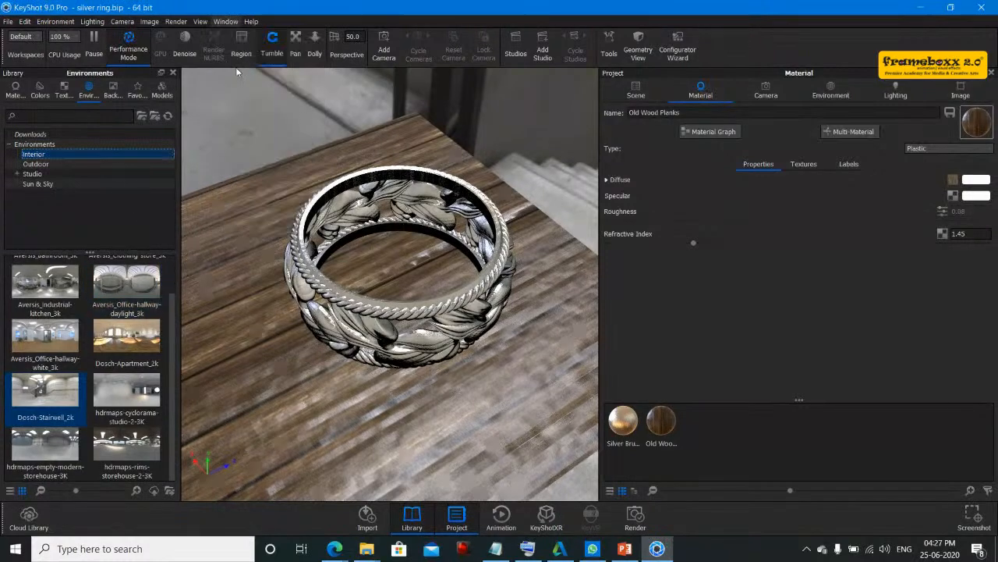
key("alt+Tab")
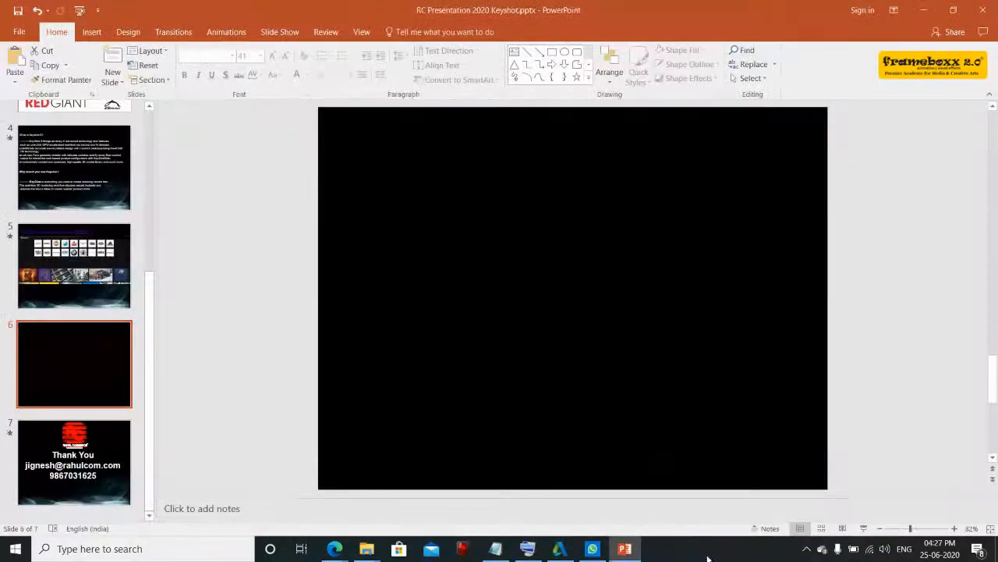
left_click(923, 10)
left_click(923, 10)
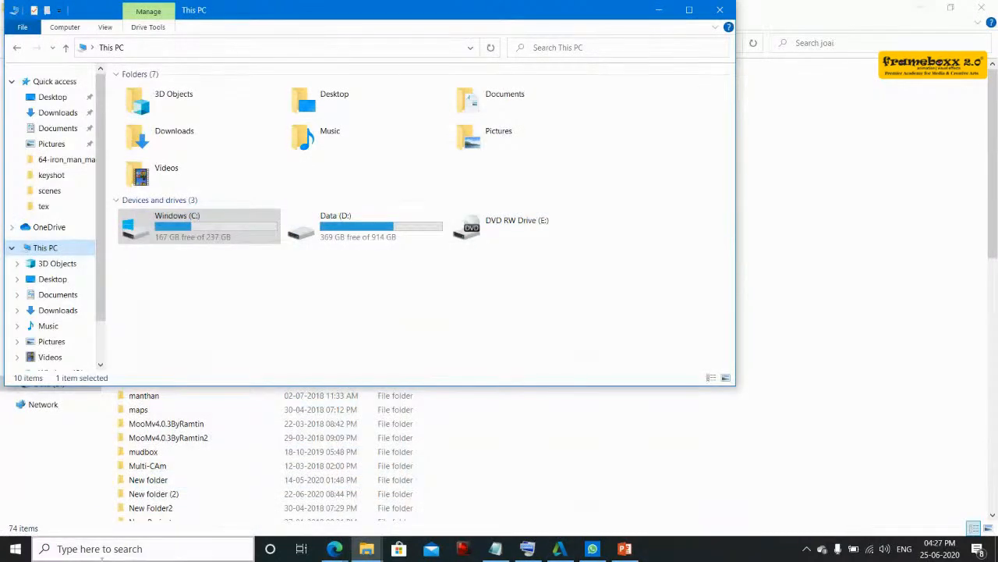
left_click(129, 552)
type("k")
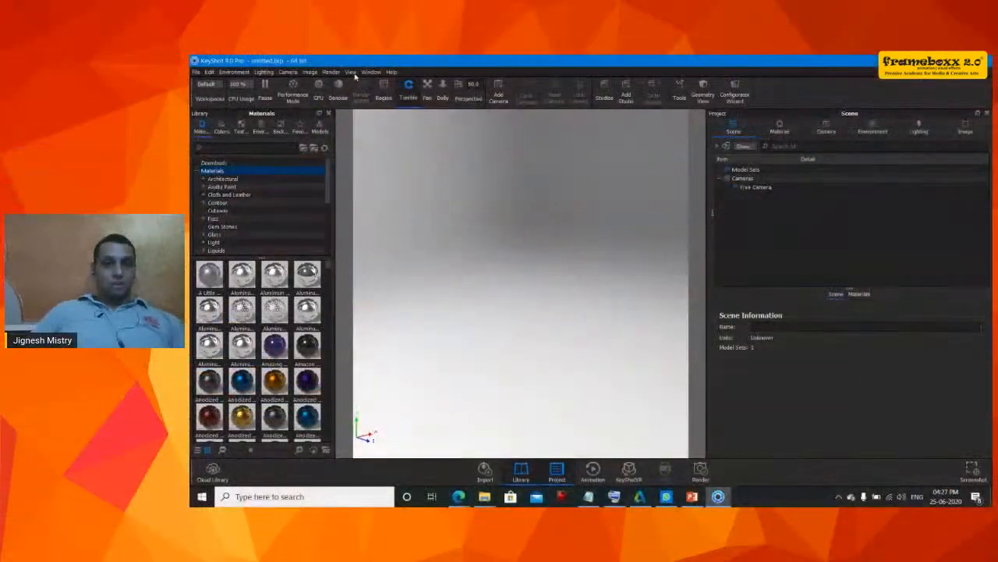
left_click_drag(579, 292, 458, 162)
- Open the Cloud Library again, dismiss the OpenGL error message, and close its window
left_click(372, 72)
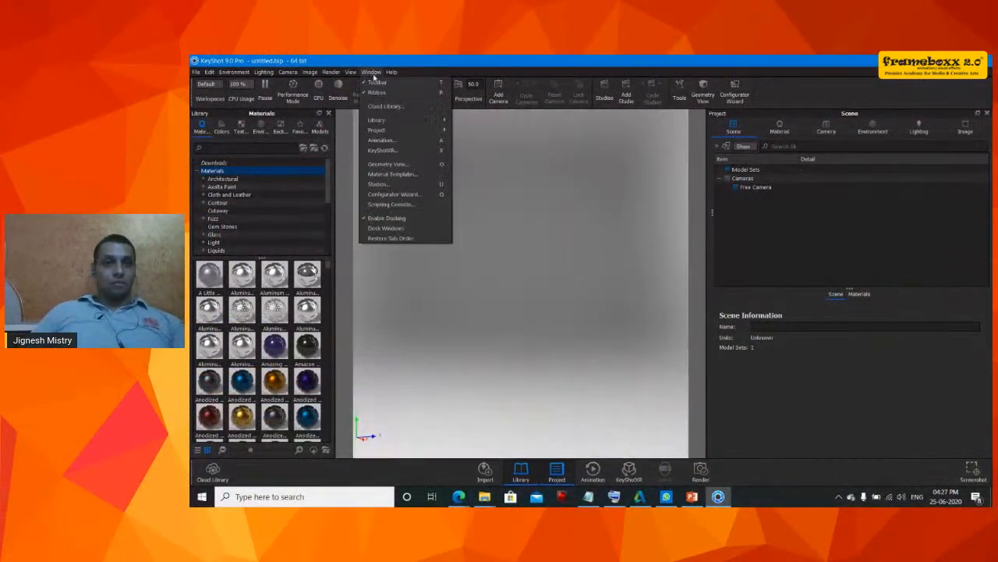
left_click(387, 107)
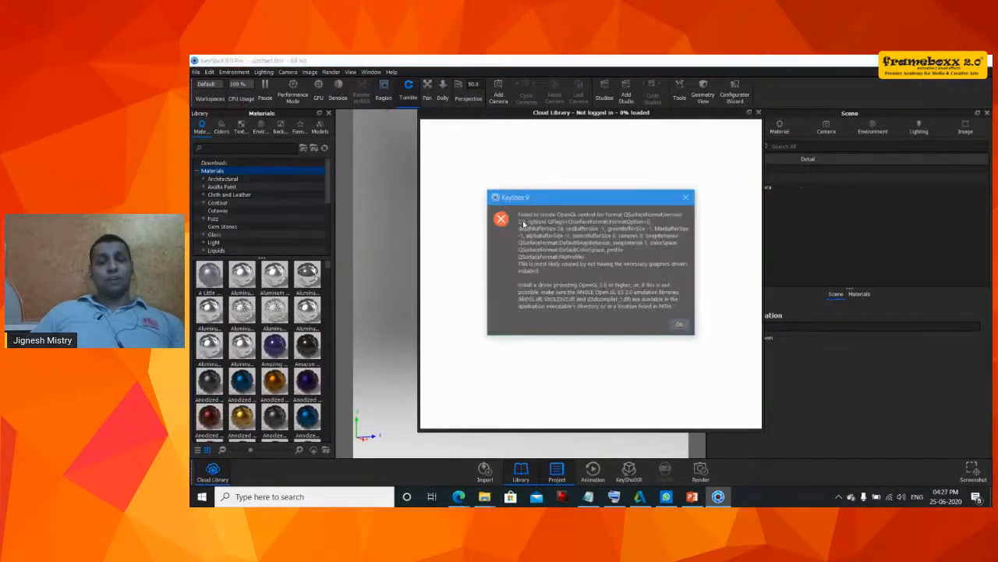
left_click(679, 326)
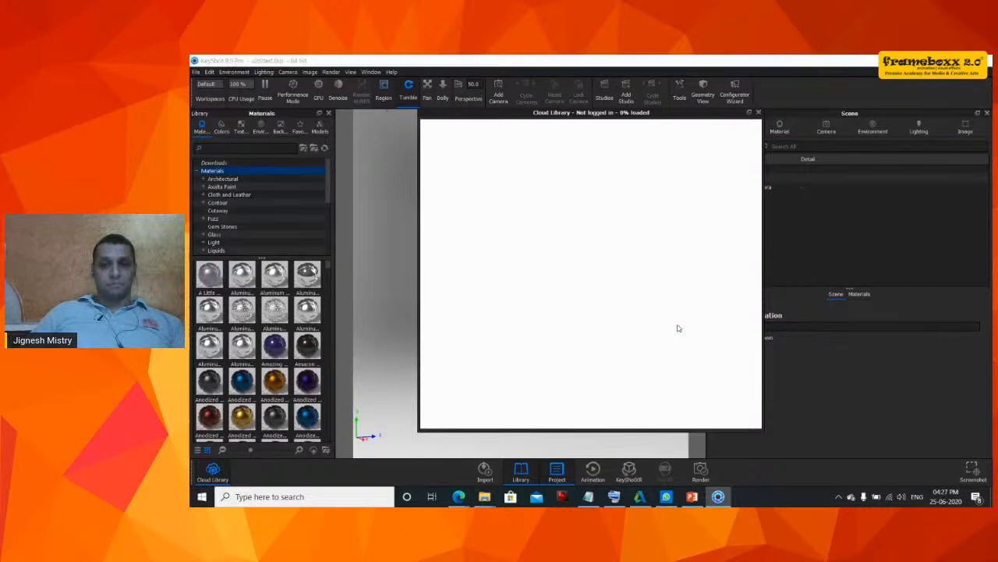
left_click(771, 64)
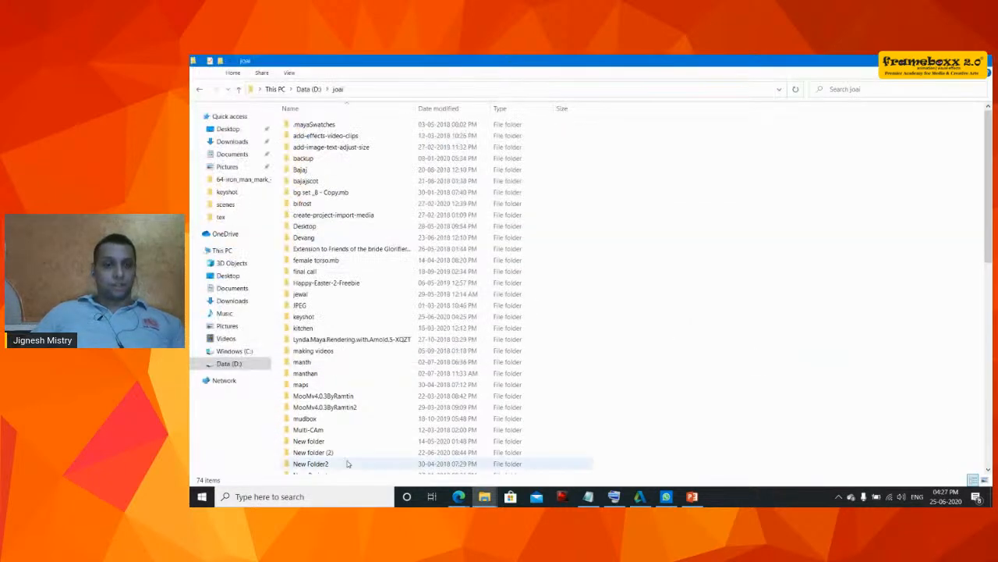
- Return to KeyShot and close the Welcome to KeyShot 9 window
left_click(327, 496)
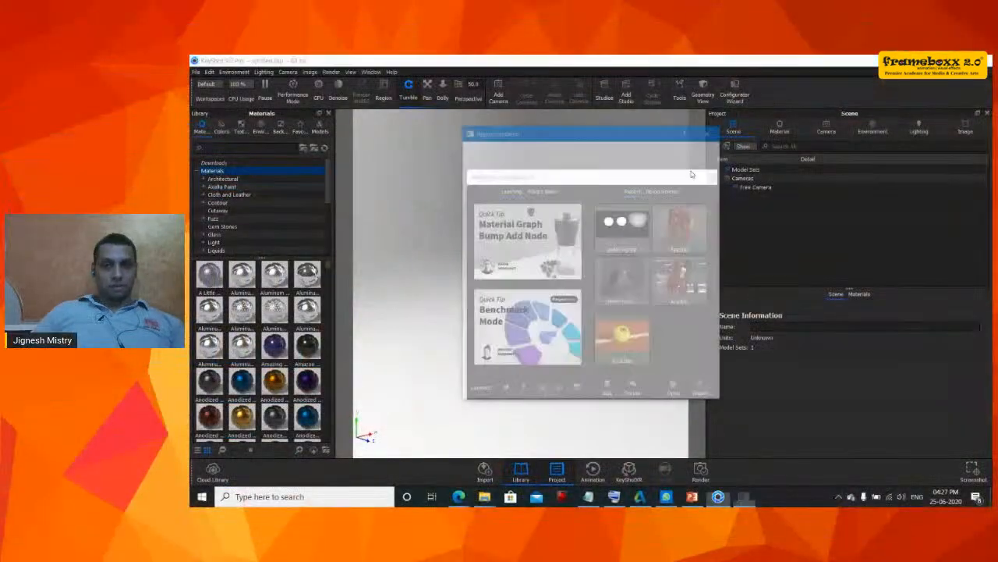
left_click(711, 131)
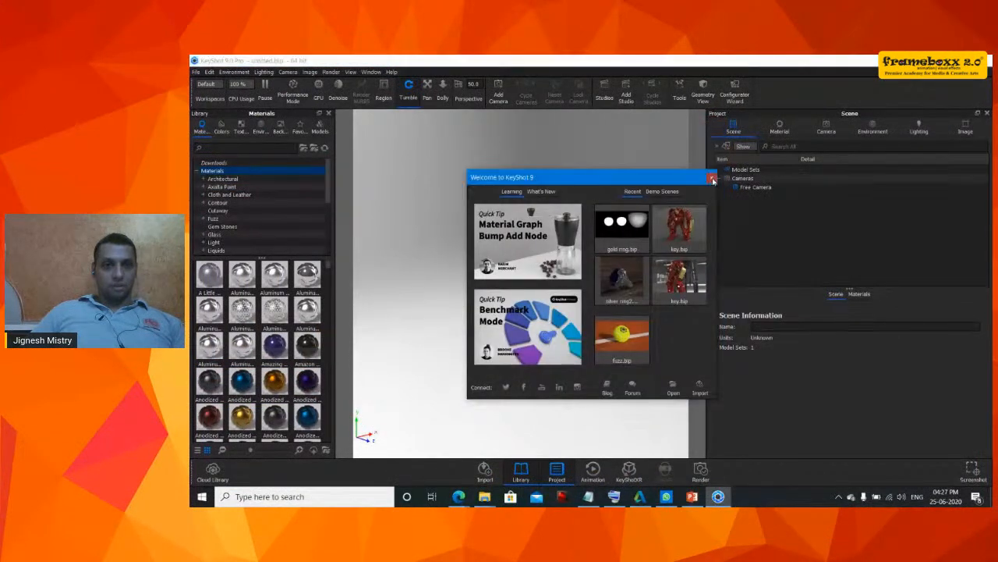
left_click(709, 174)
- Open the Favorites section of the library
left_click(364, 73)
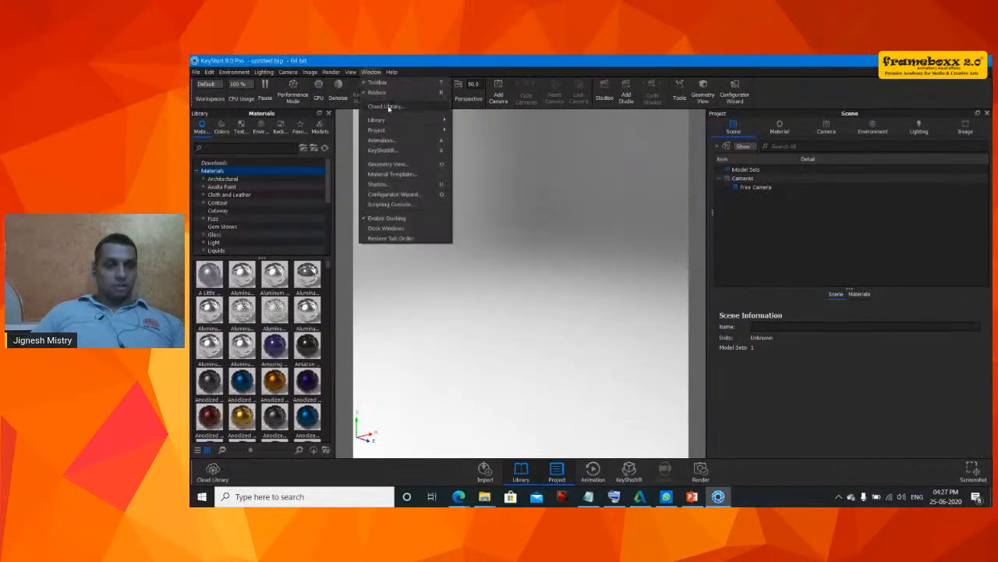
left_click(306, 131)
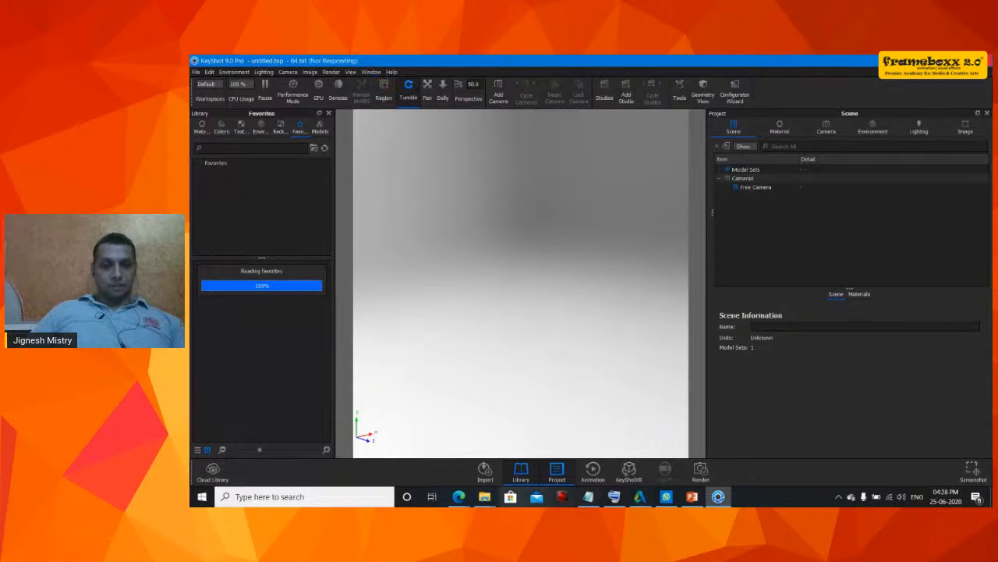
mouse_move(453, 500)
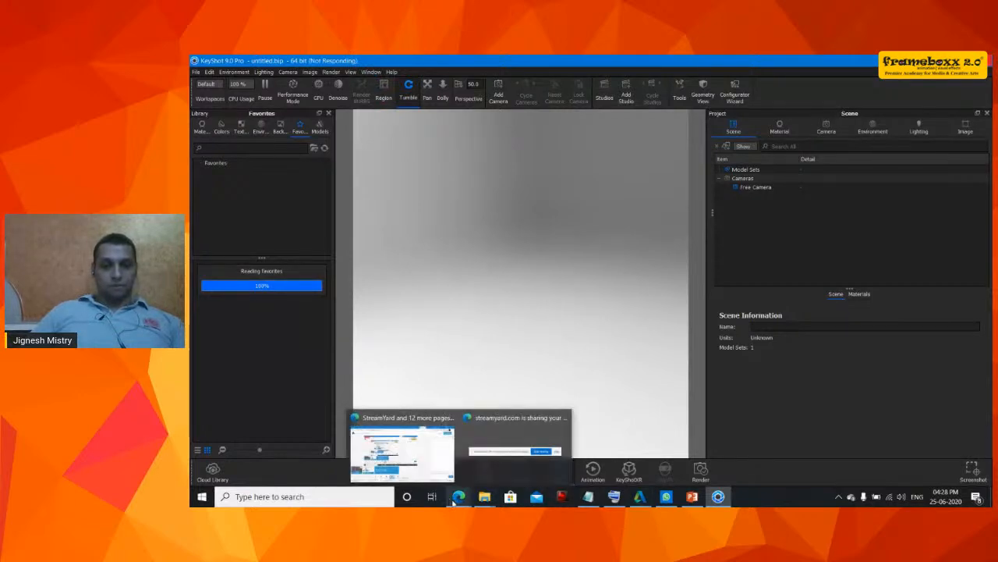
left_click(437, 451)
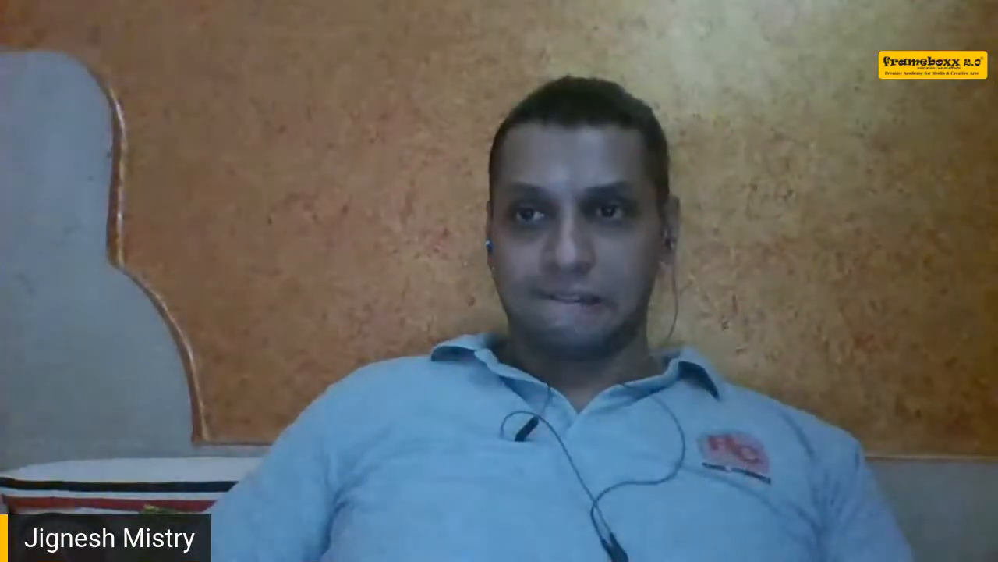
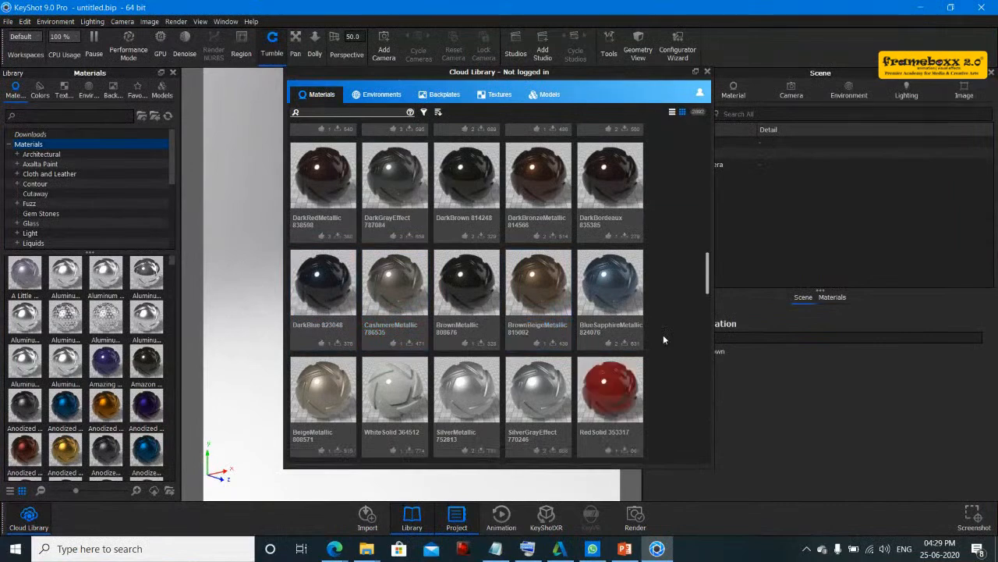
- Browse the Cloud Library's materials
scroll(664, 339, "down", 5)
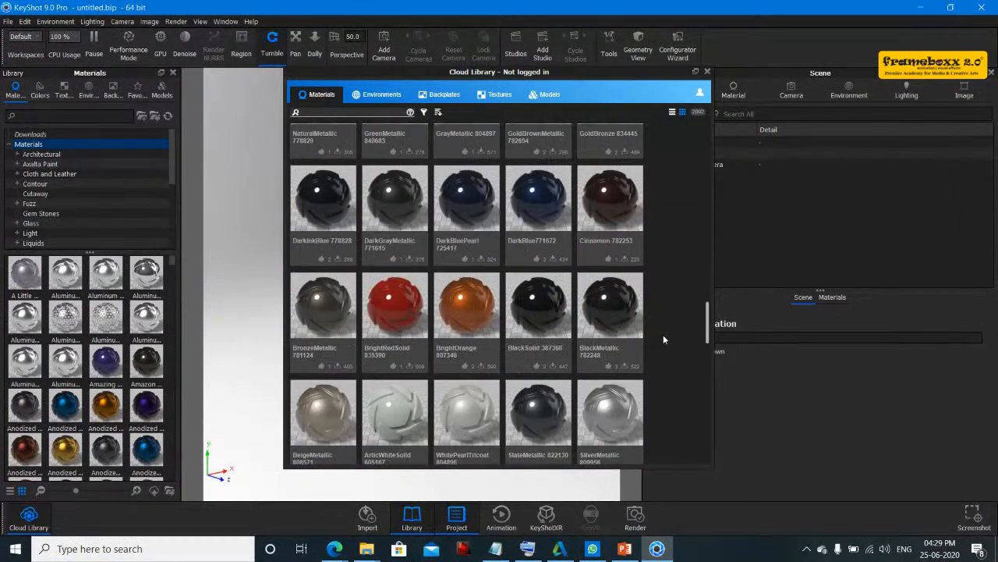
scroll(663, 340, "down", 10)
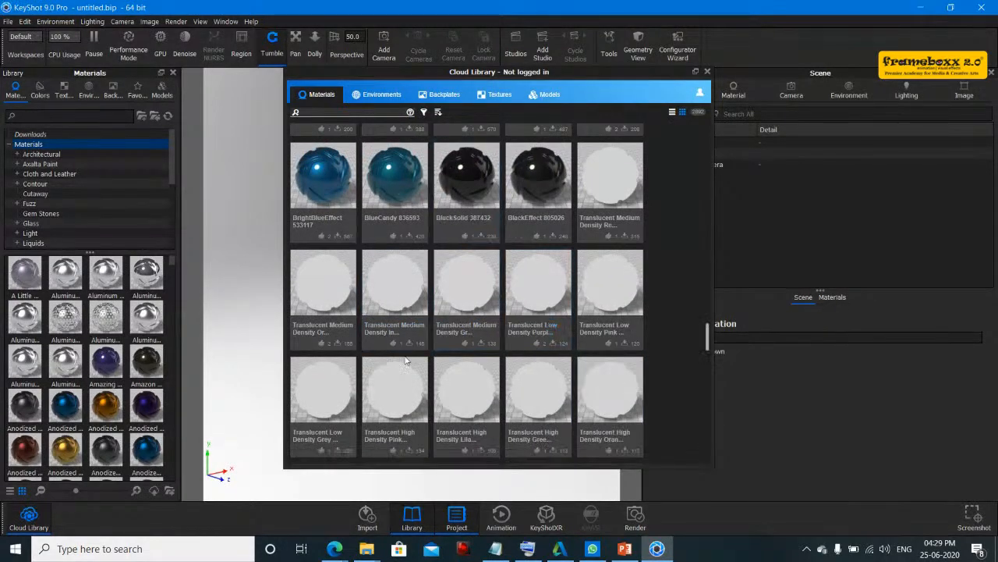
scroll(406, 362, "down", 2)
scroll(405, 361, "down", 1)
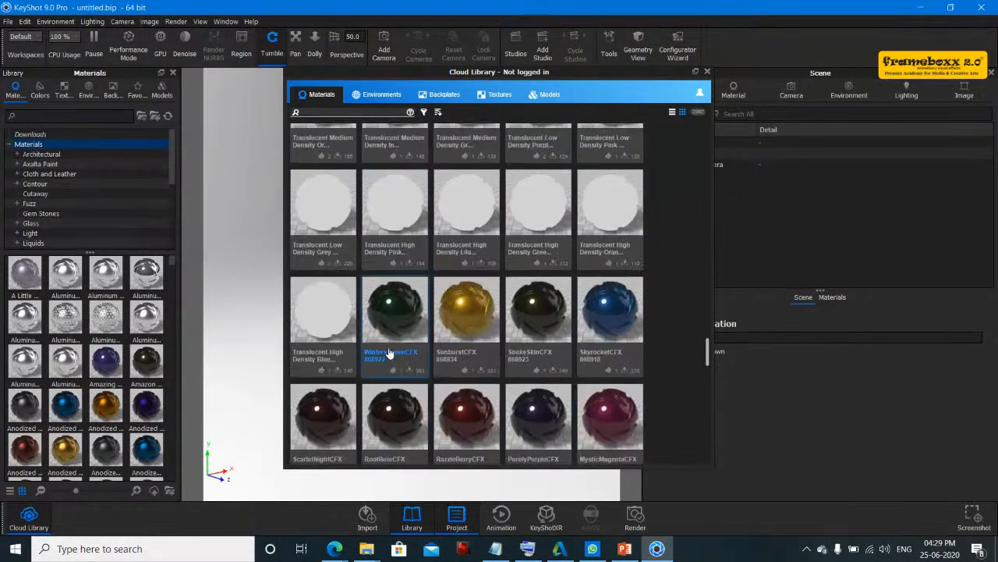
- Browse the environments available in the Cloud Library
left_click(375, 101)
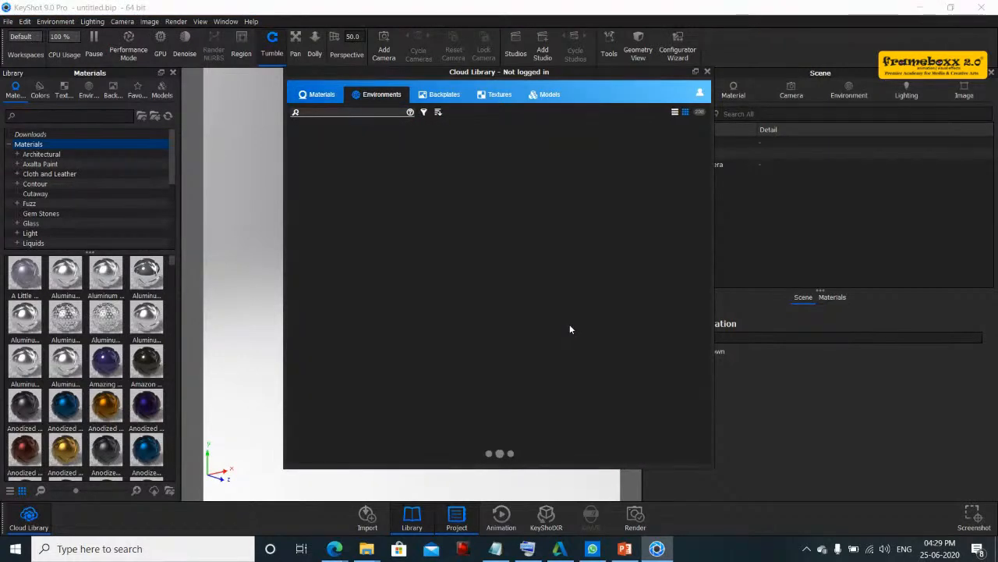
scroll(569, 328, "down", 3)
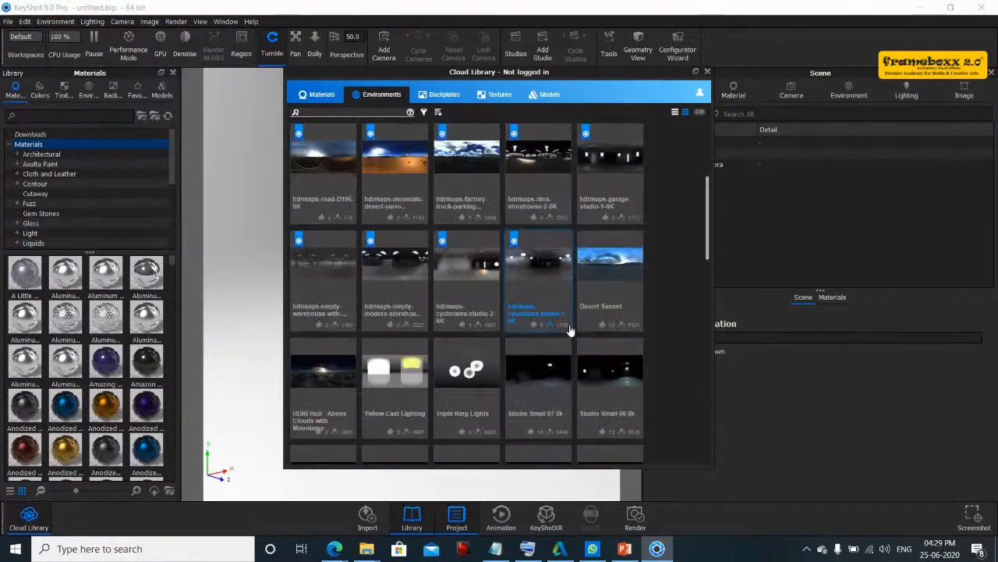
scroll(569, 330, "down", 6)
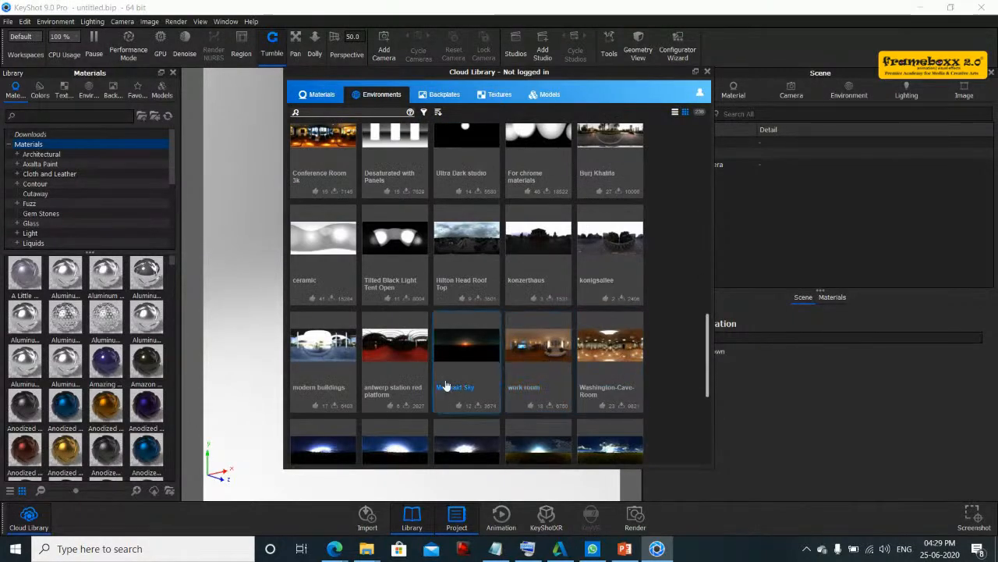
scroll(448, 343, "down", 8)
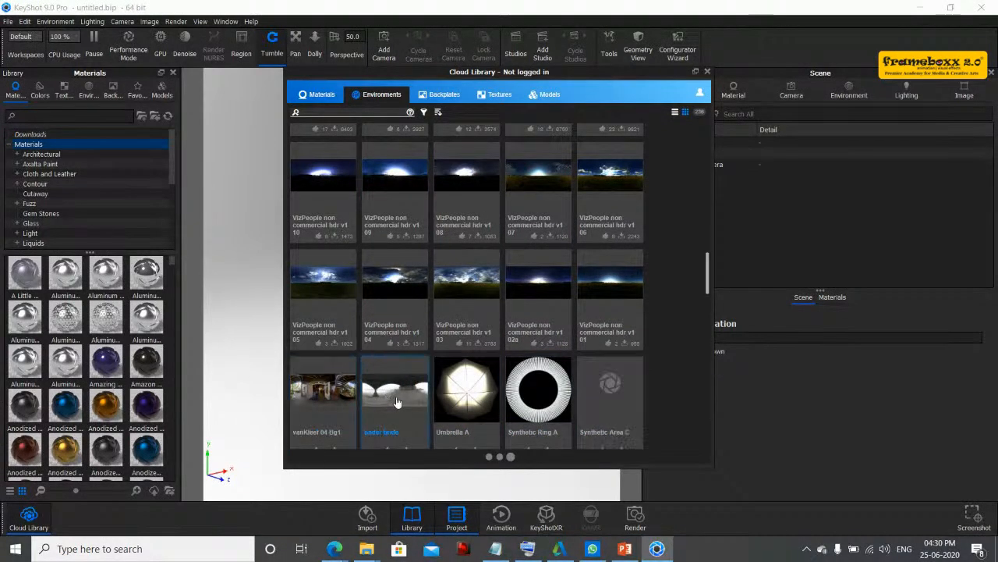
scroll(397, 399, "down", 2)
scroll(397, 400, "down", 3)
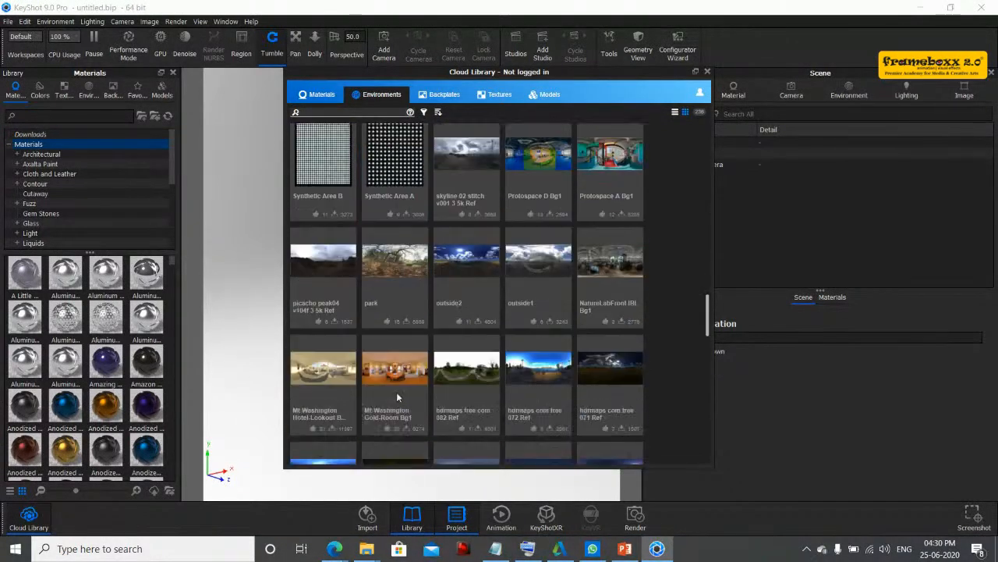
scroll(392, 374, "down", 7)
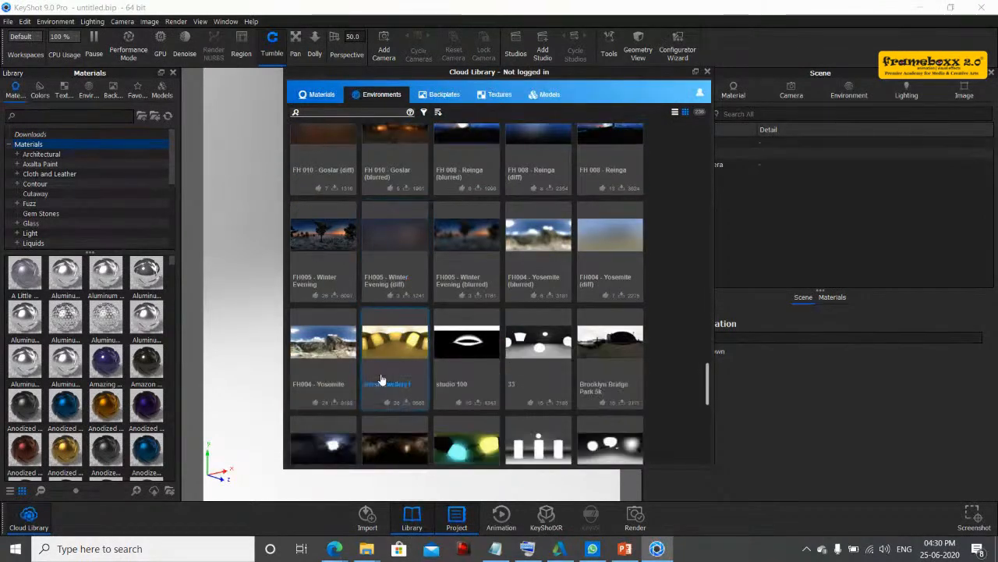
scroll(381, 380, "down", 6)
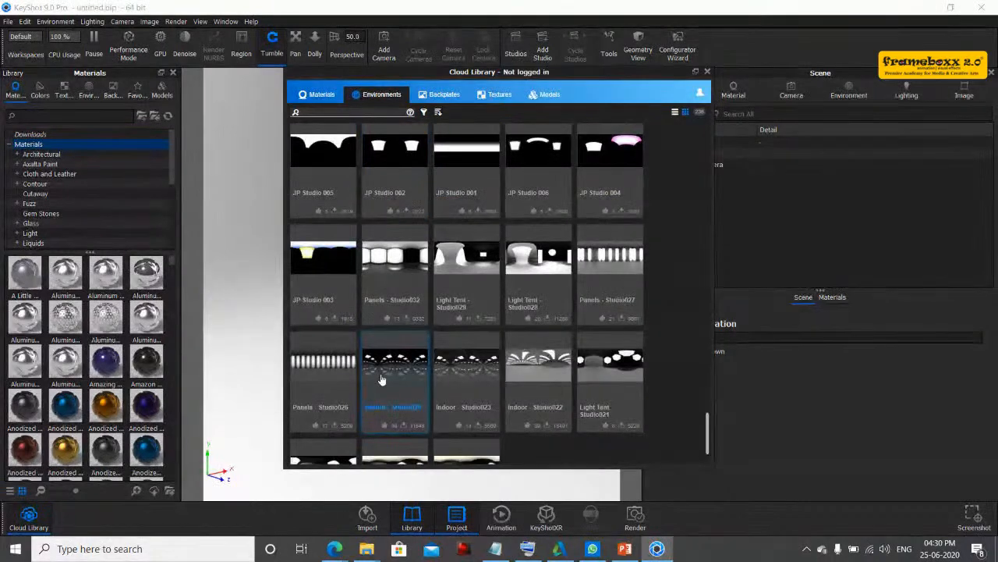
scroll(380, 379, "down", 2)
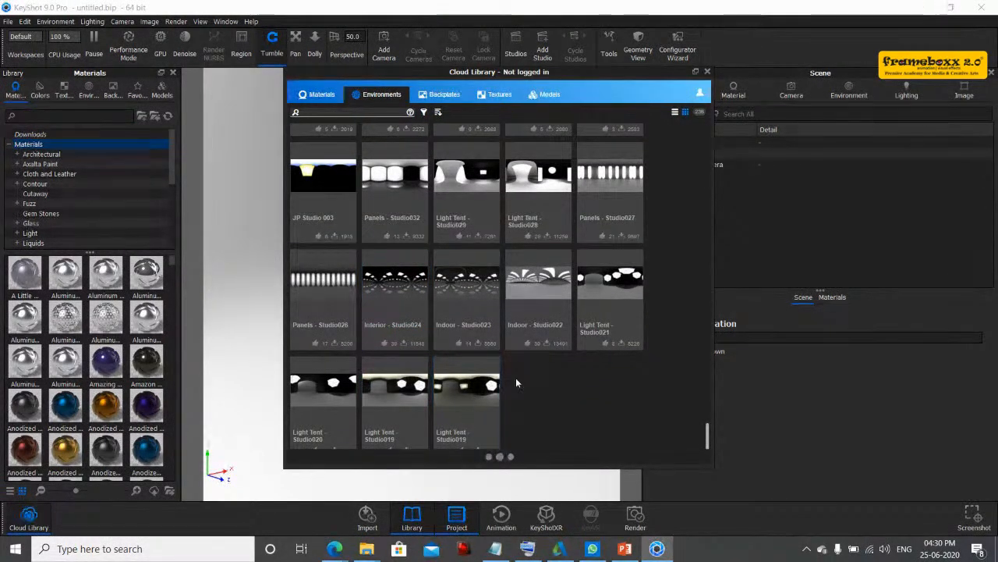
scroll(515, 378, "up", 3)
scroll(516, 380, "up", 3)
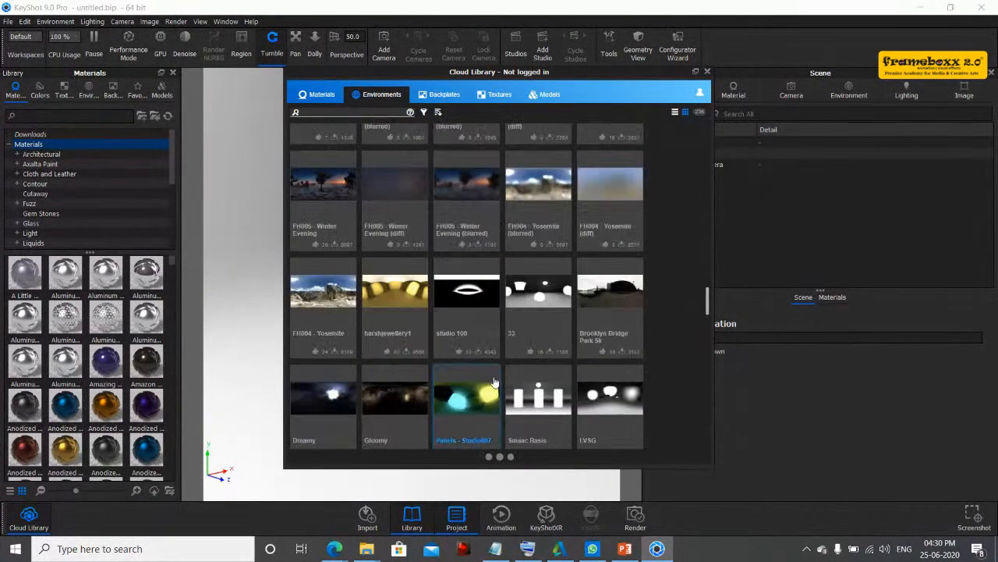
scroll(495, 382, "up", 10)
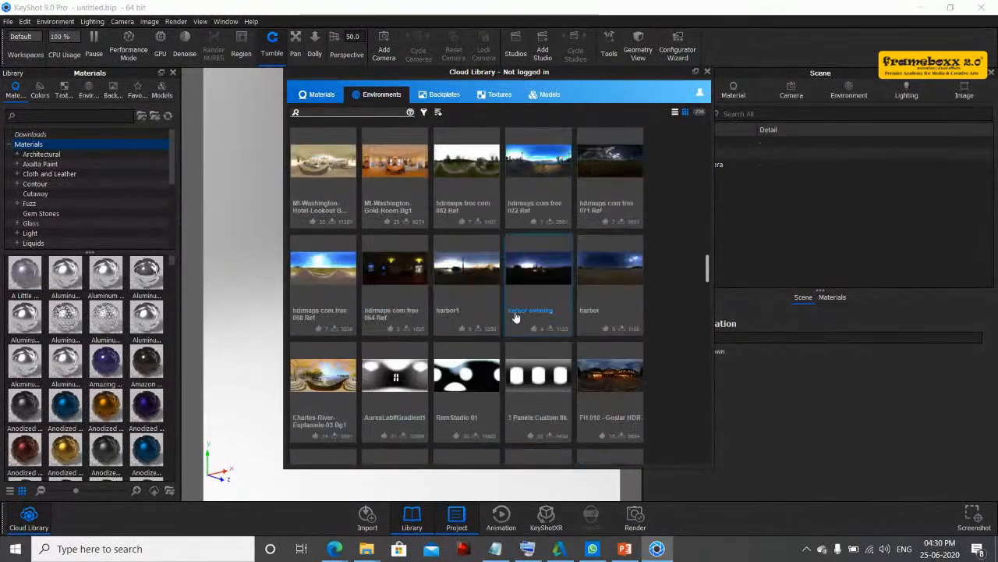
scroll(516, 318, "up", 5)
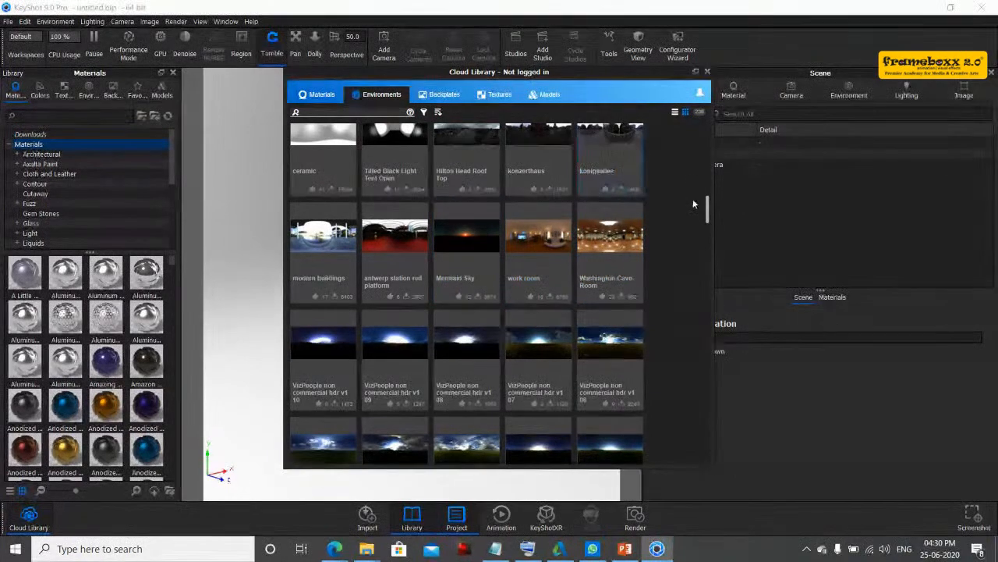
left_click_drag(708, 211, 711, 191)
- Download the Phone Shop 8k environment from the Cloud Library, then close its preview and the library window
left_click(333, 185)
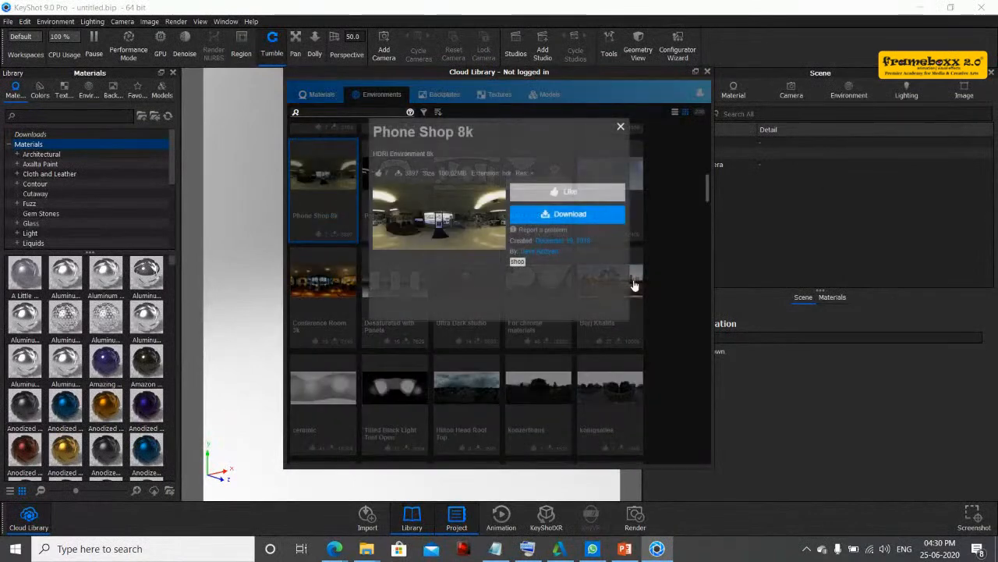
left_click(567, 214)
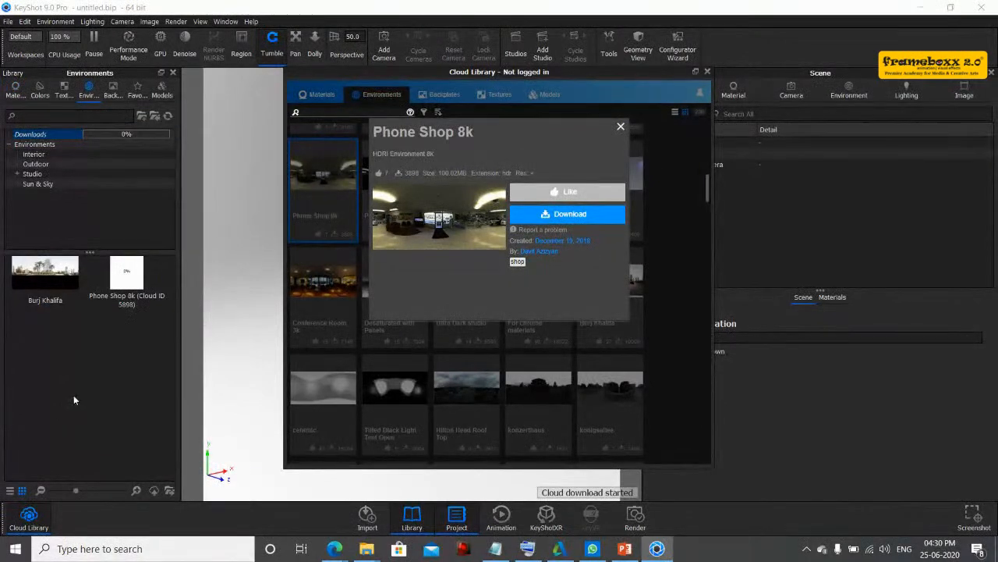
left_click(46, 287)
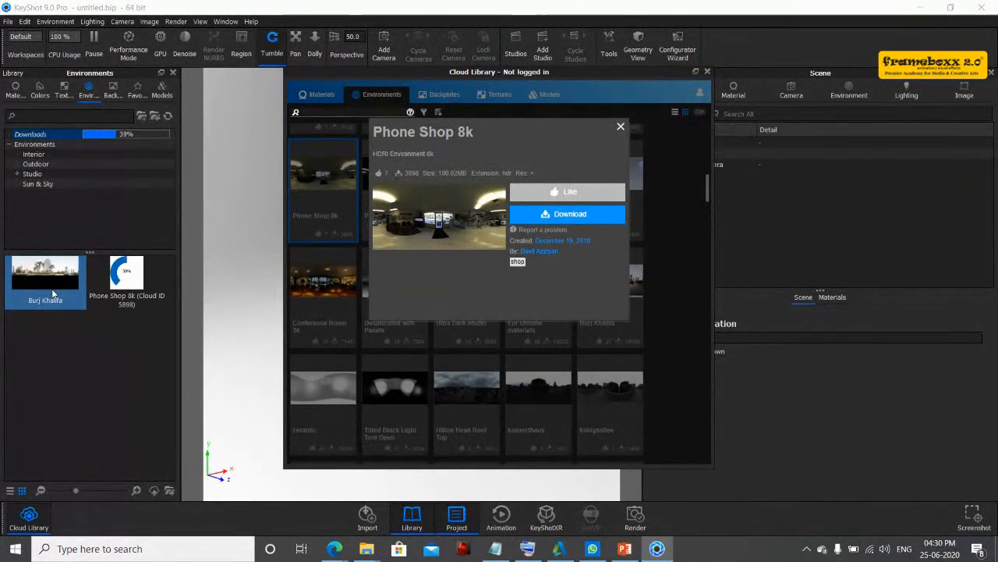
left_click(621, 128)
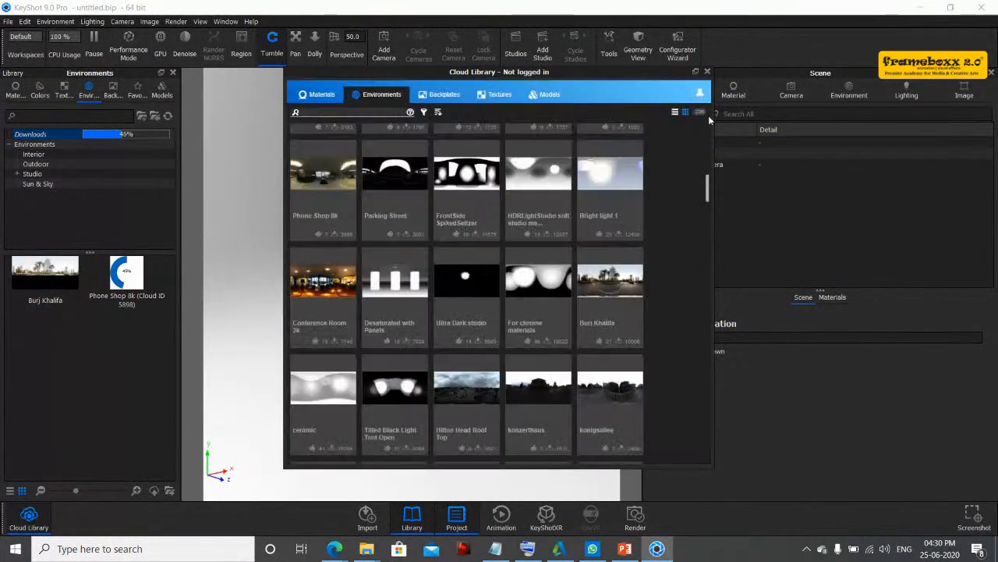
left_click(708, 72)
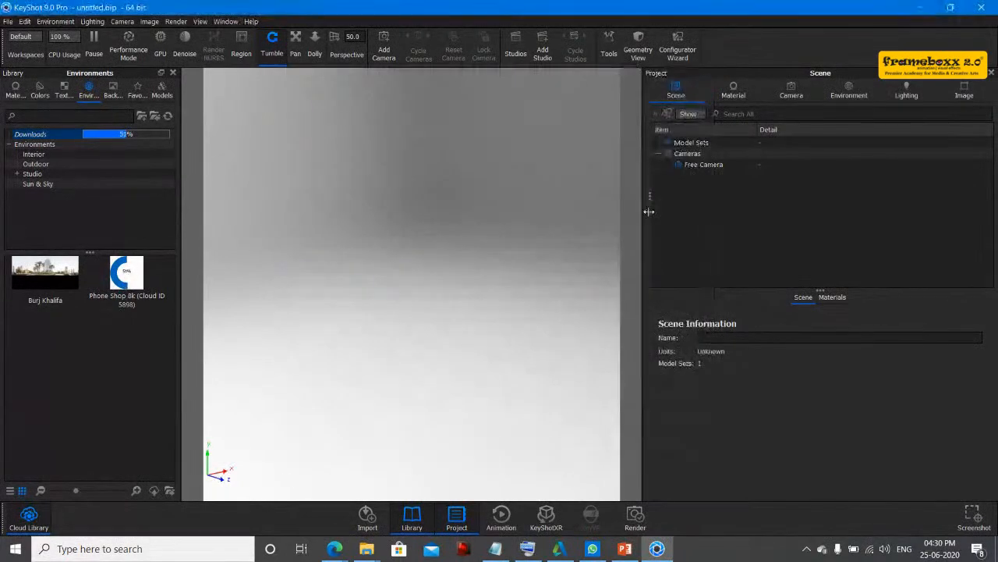
- Open and import the uploads_files_257765_русалка.3dm ring model from D:\joai\keyshot
left_click(8, 21)
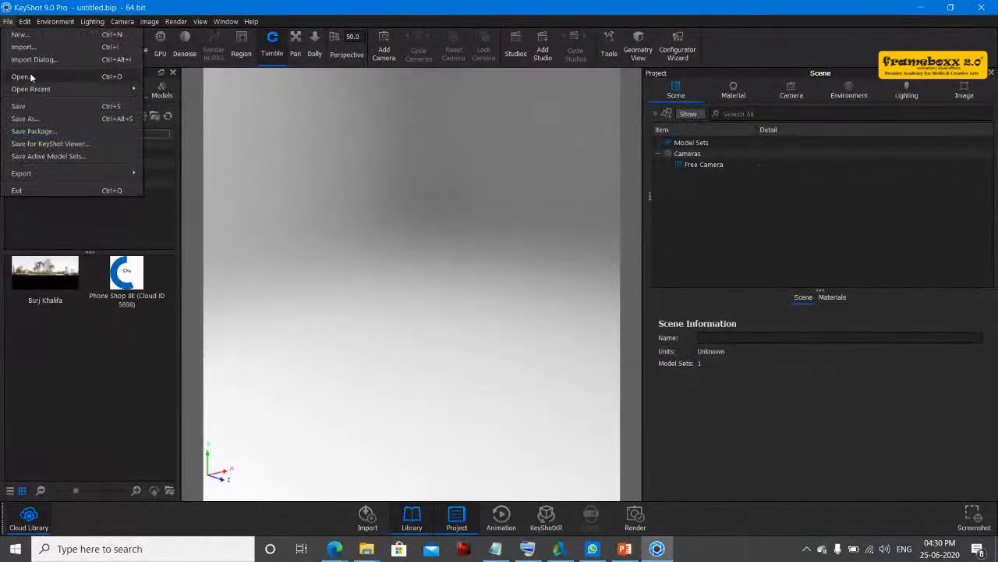
left_click(32, 76)
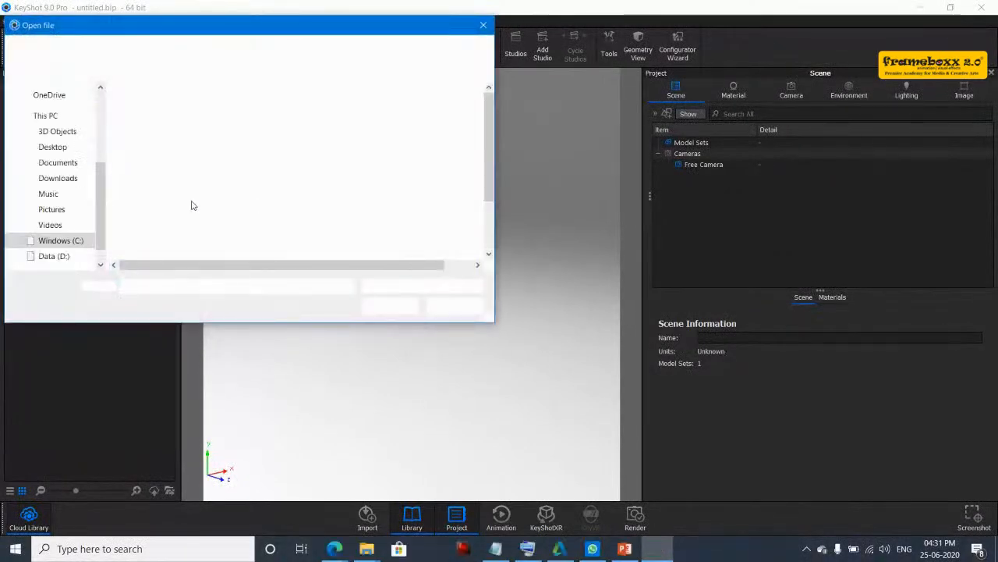
left_click(62, 256)
double_click(146, 167)
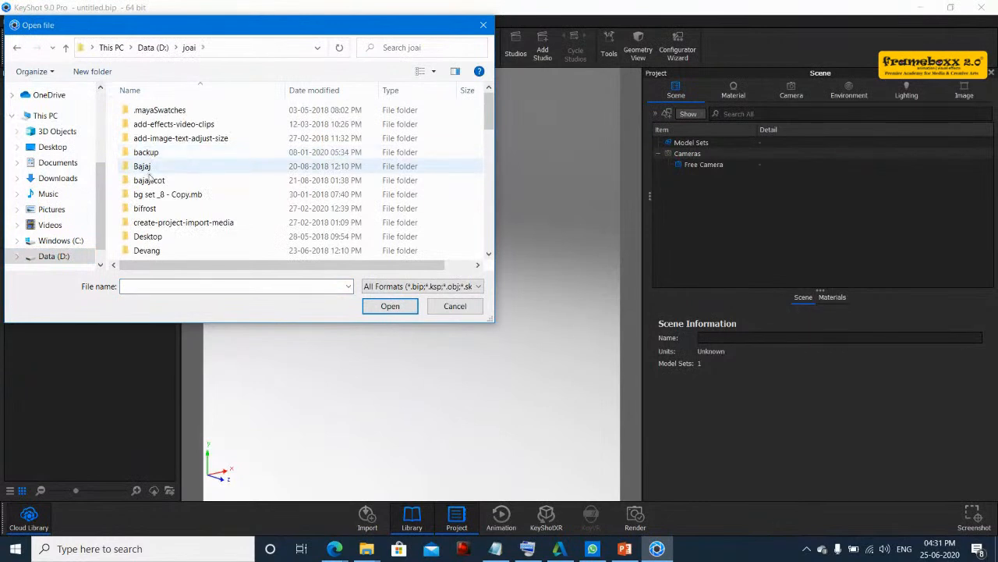
scroll(156, 171, "down", 5)
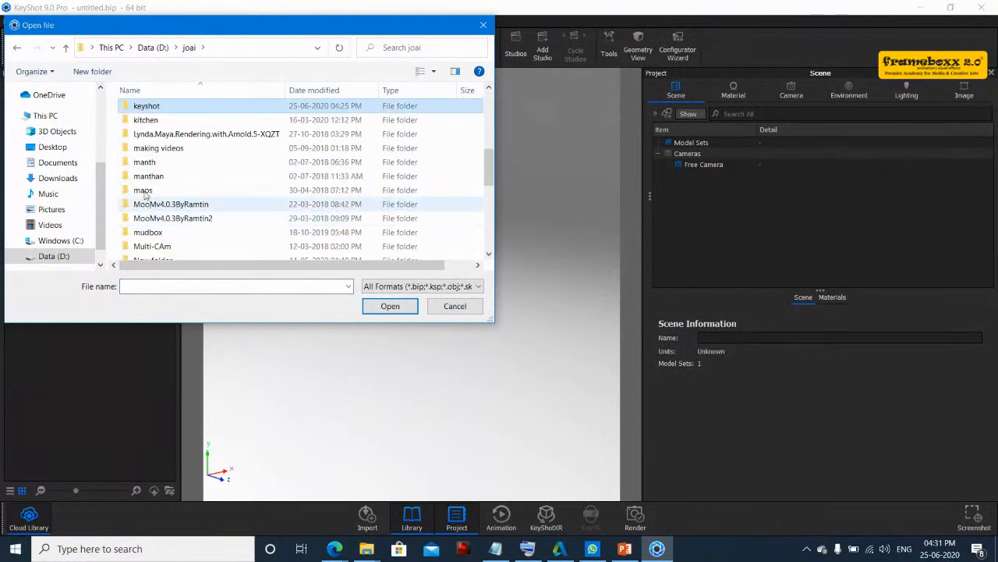
double_click(148, 106)
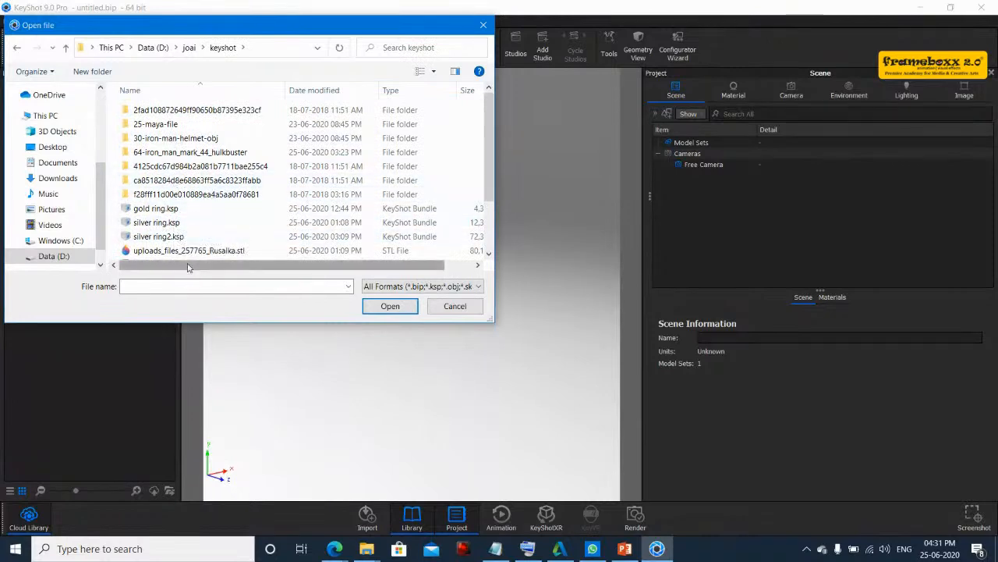
scroll(195, 234, "down", 1)
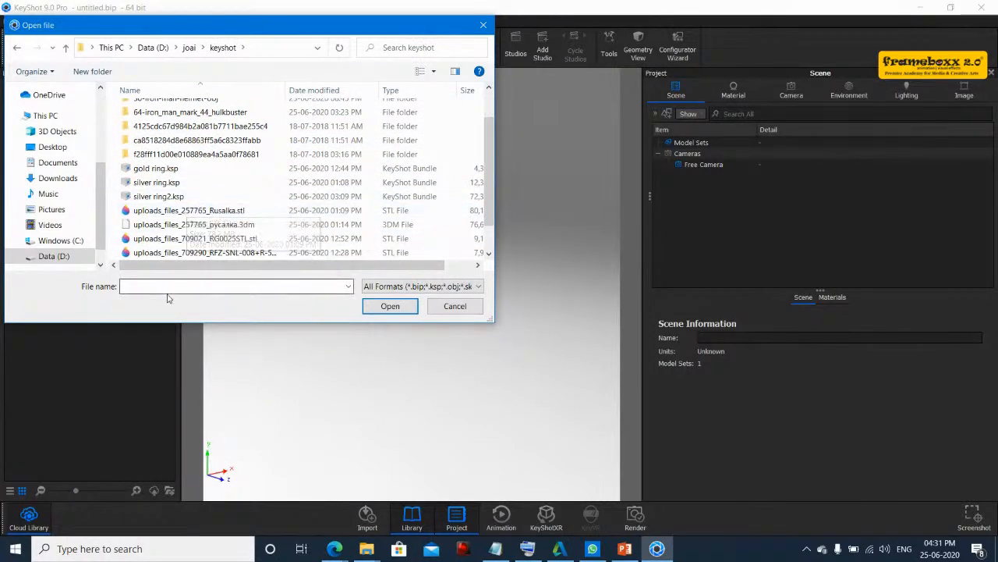
double_click(213, 228)
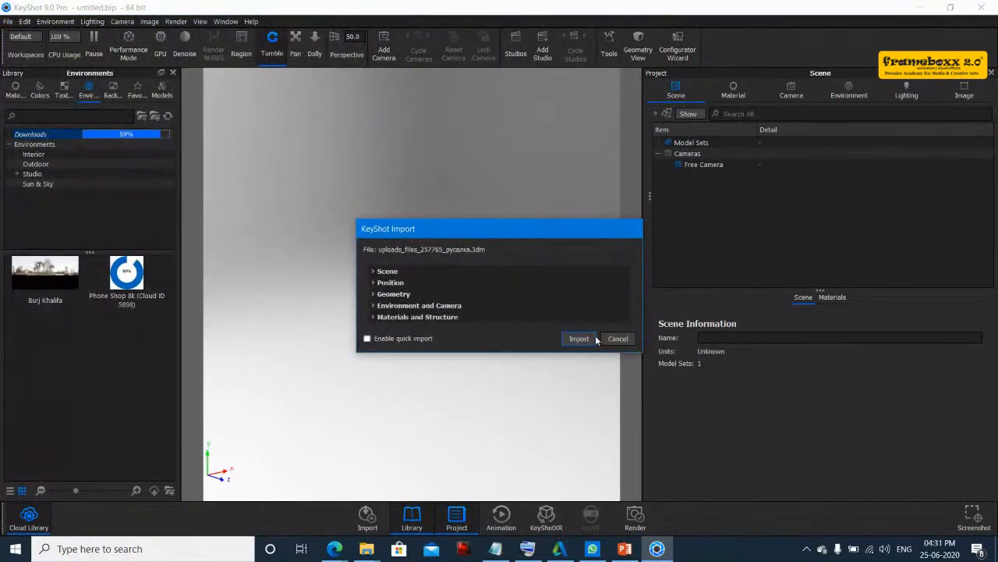
left_click(579, 339)
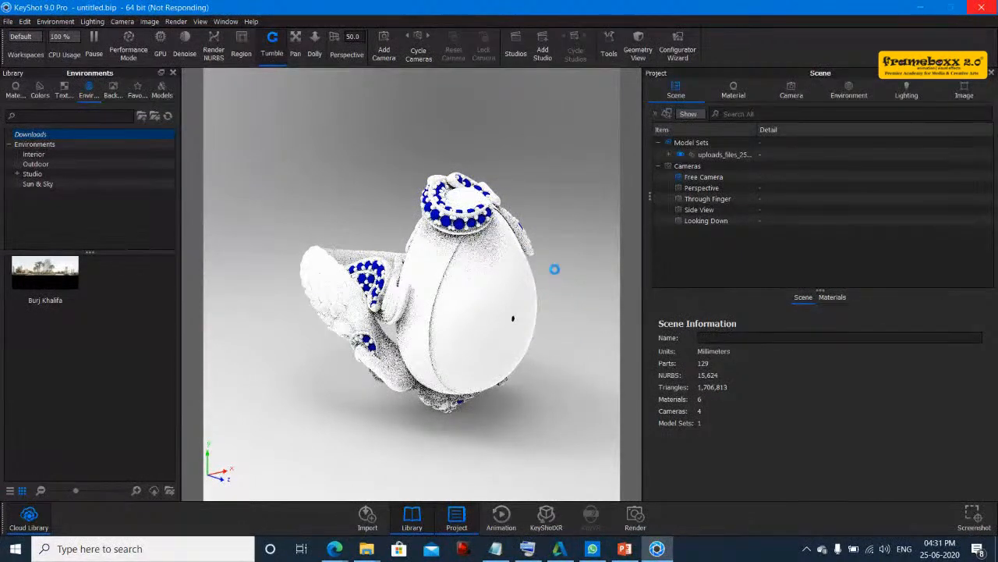
- Rotate the whole ring model with the Move Model tool and snap it to the ground
left_click_drag(581, 234, 293, 300)
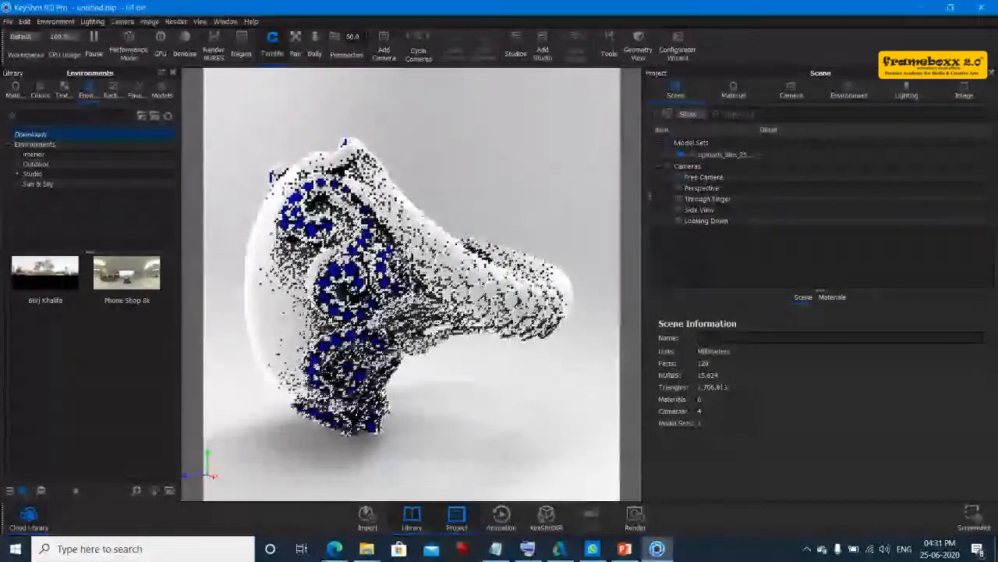
mouse_move(465, 236)
left_mouse_down()
mouse_move(483, 263)
mouse_move(478, 244)
left_mouse_up()
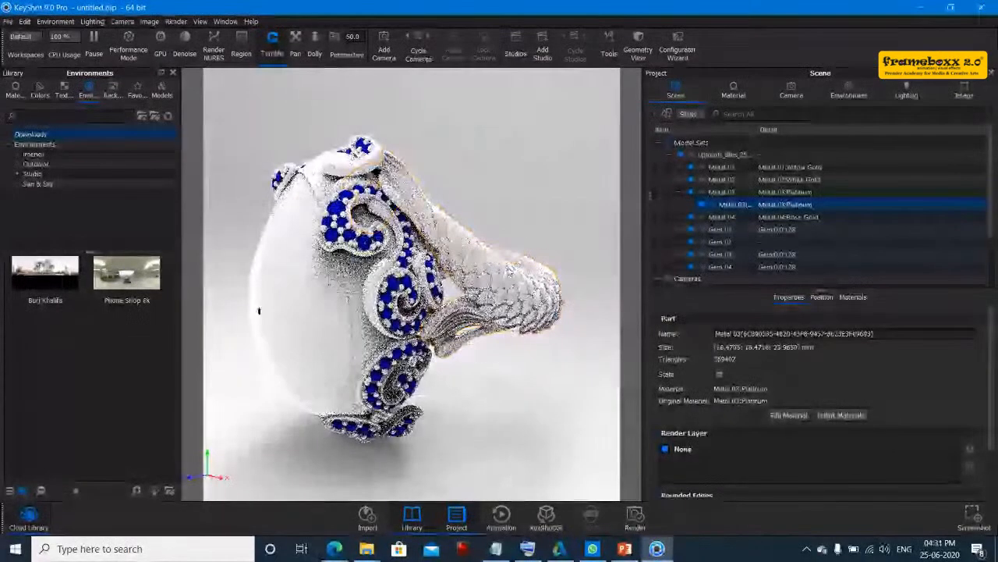
left_click(688, 143)
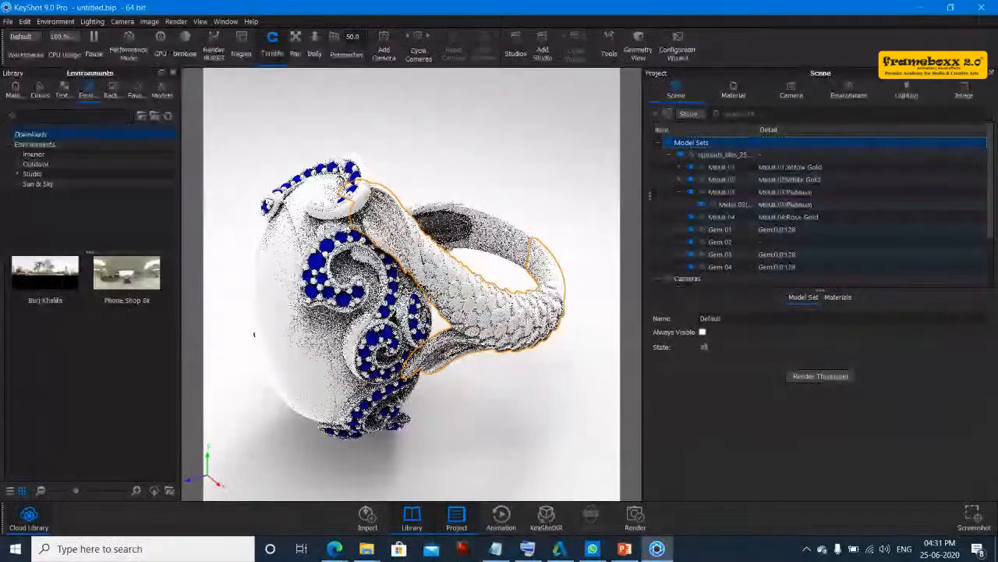
right_click(517, 248)
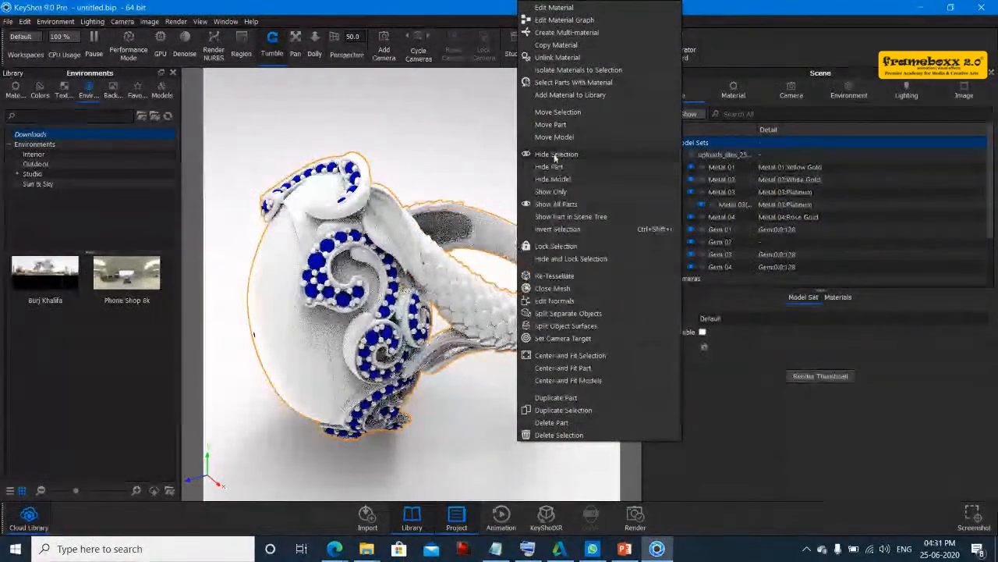
left_click(550, 116)
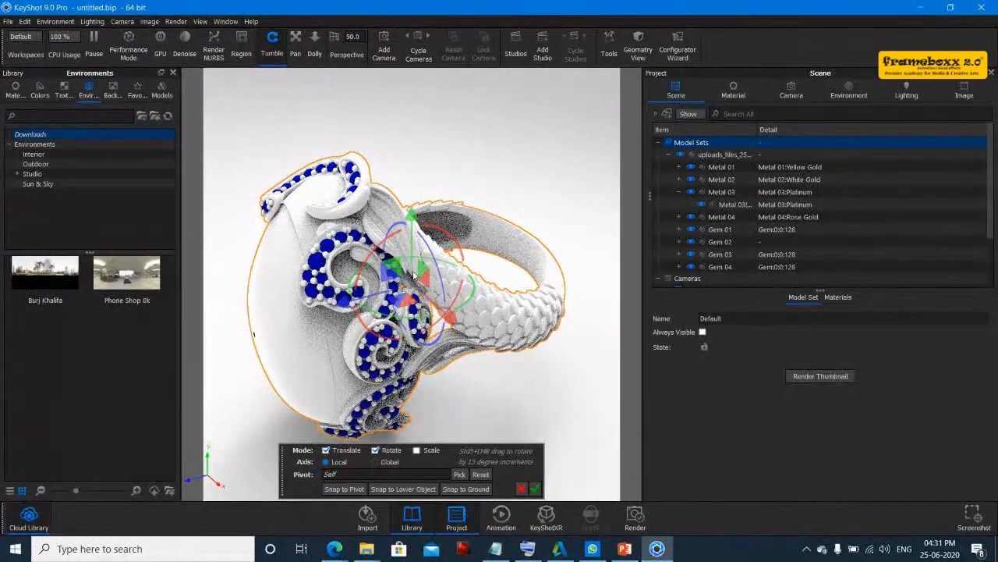
left_click_drag(388, 247, 476, 324)
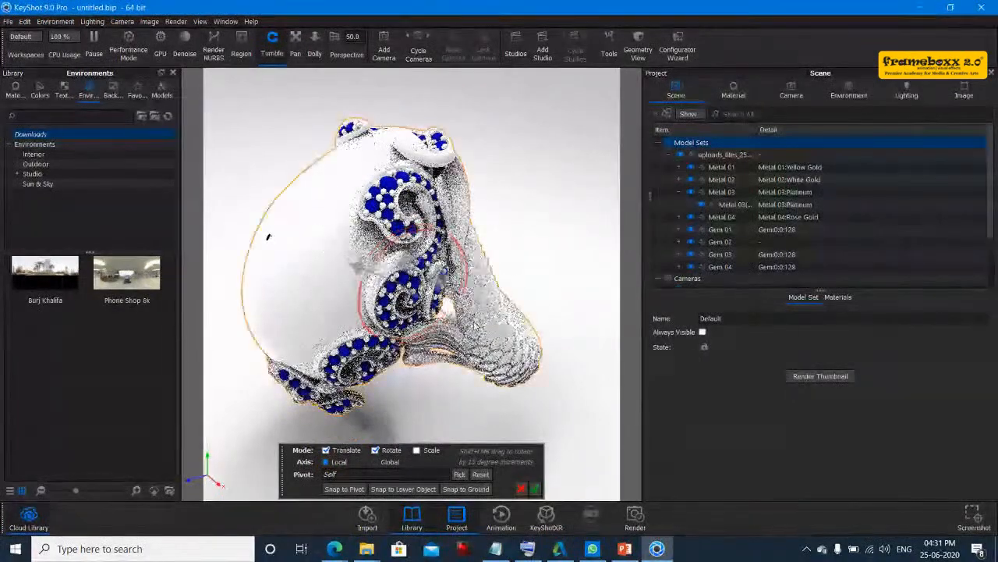
left_click(467, 489)
- Rotate the ring about the global axes with the Move Model tool and confirm the move
left_click_drag(434, 363, 386, 287)
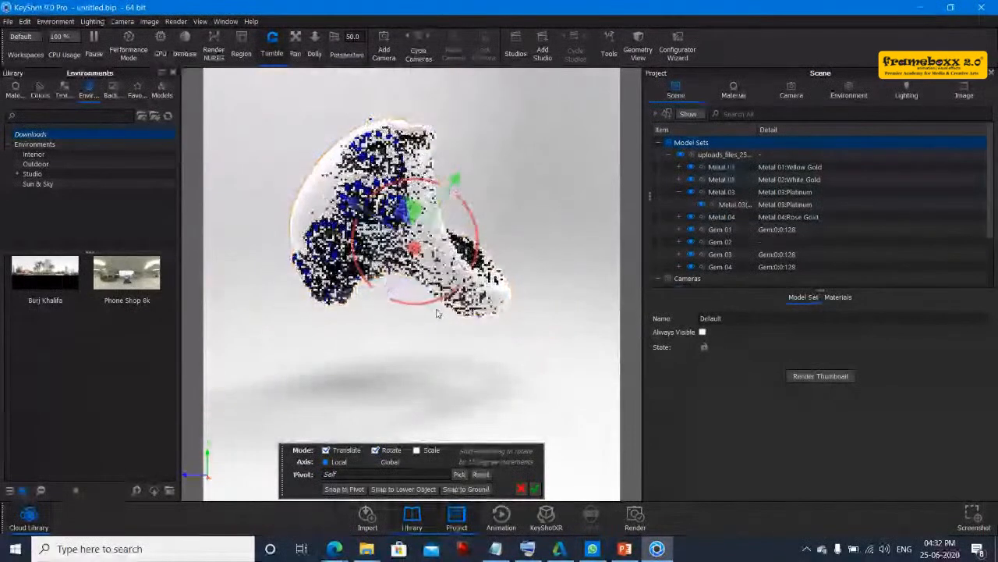
left_click(376, 462)
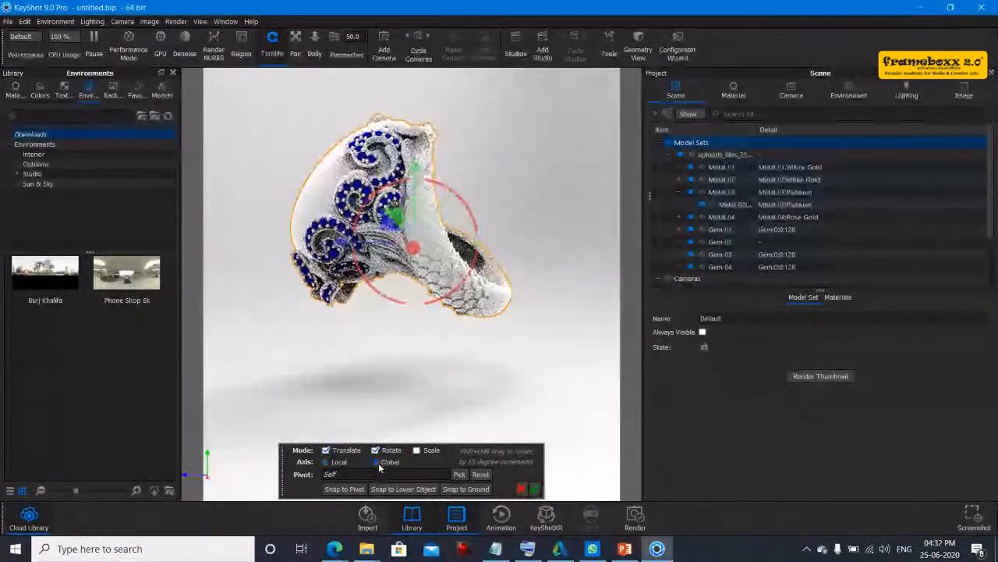
left_click_drag(414, 172, 415, 243)
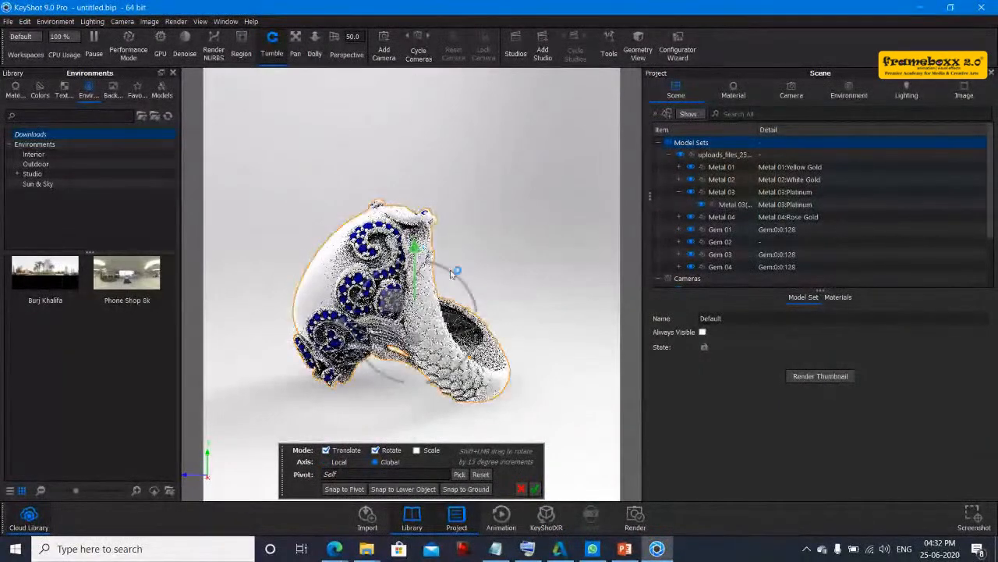
left_click(536, 490)
- Try the Phone Shop 8k environment on the scene and undo it
left_click_drag(513, 324, 656, 331)
left_click_drag(536, 275, 488, 270)
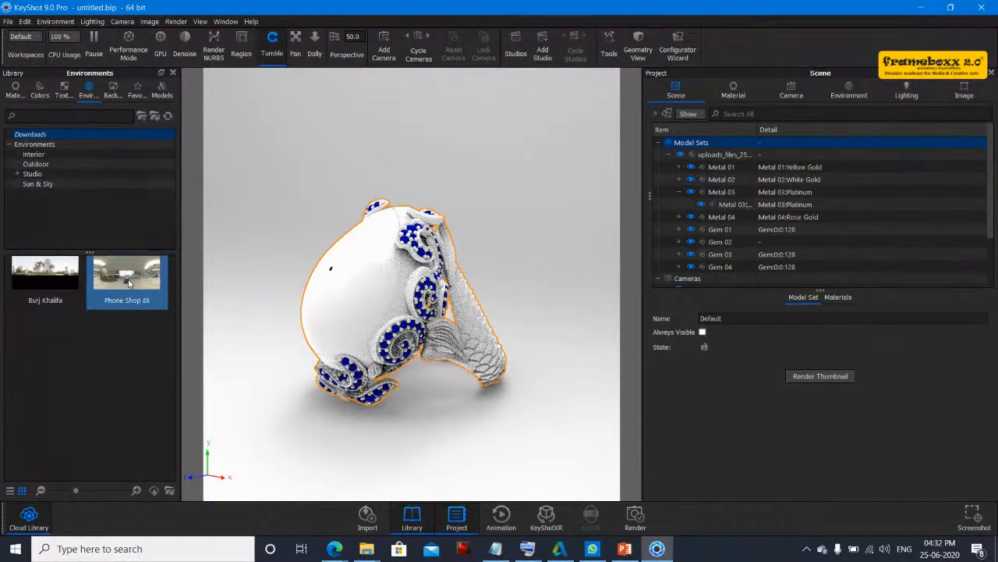
mouse_move(129, 283)
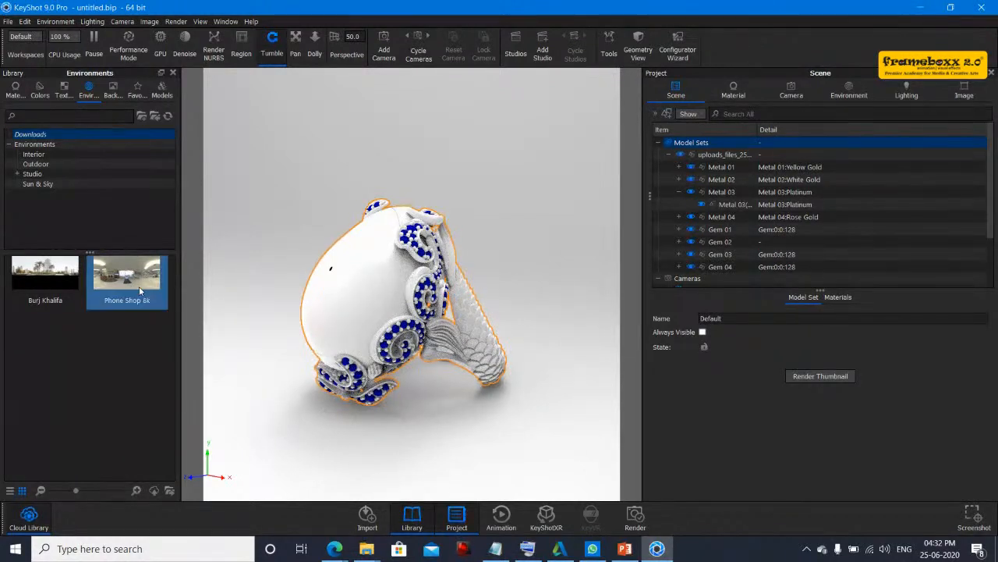
left_click_drag(127, 273, 421, 167)
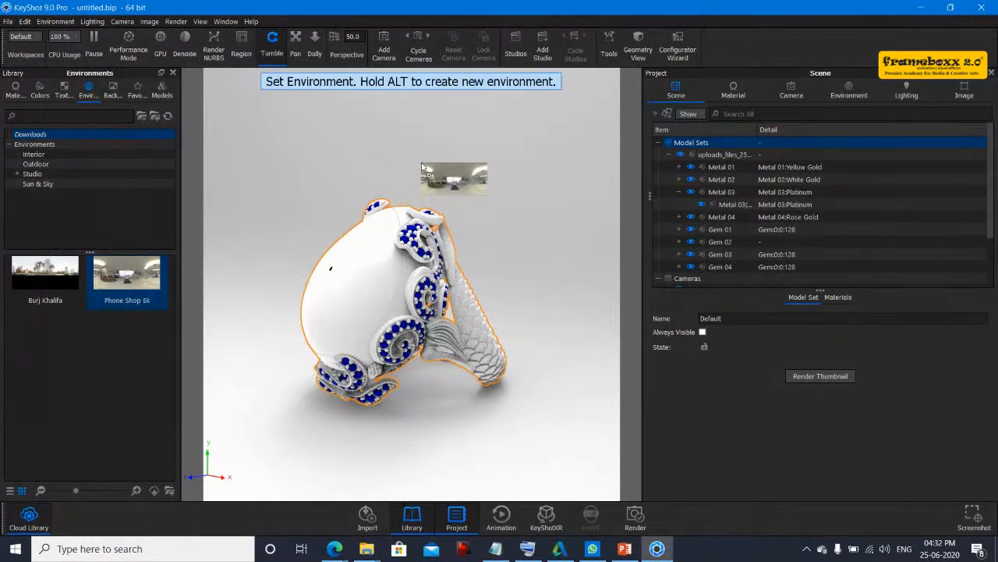
left_click_drag(421, 168, 422, 166)
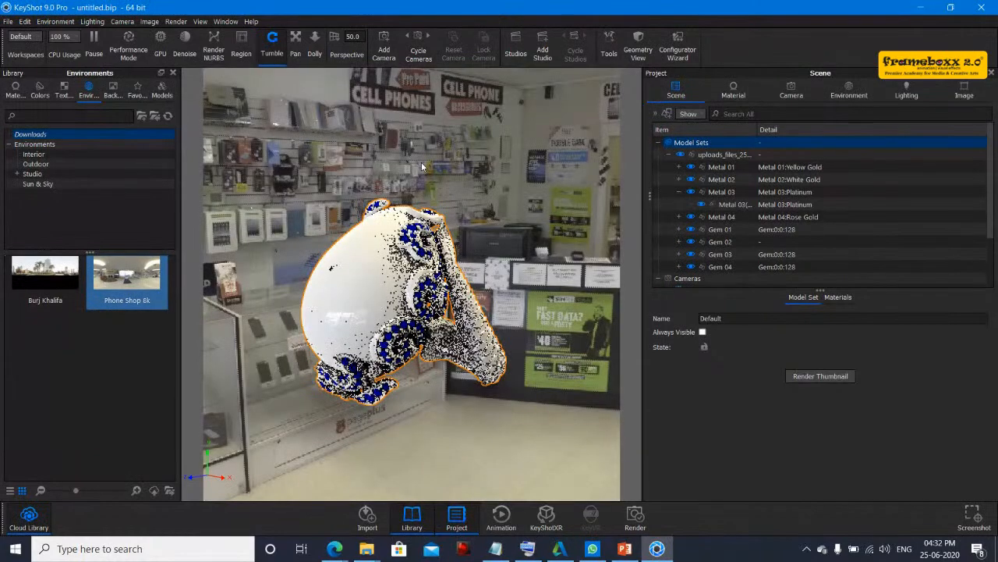
left_click_drag(522, 270, 366, 318)
key("ctrl+z")
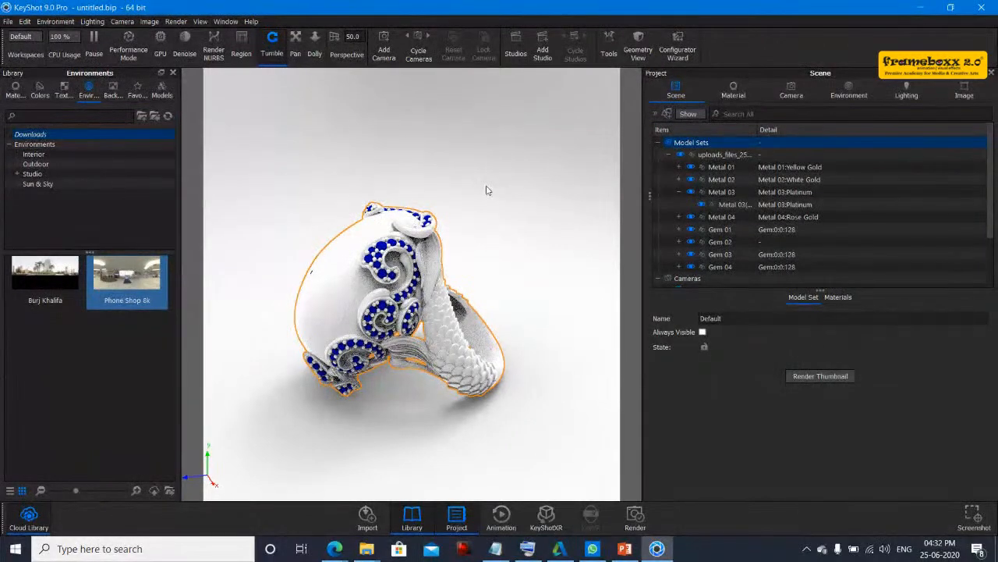
- Add the Backdrop Round model from the Models library to the scene and confirm its placement
left_click(162, 92)
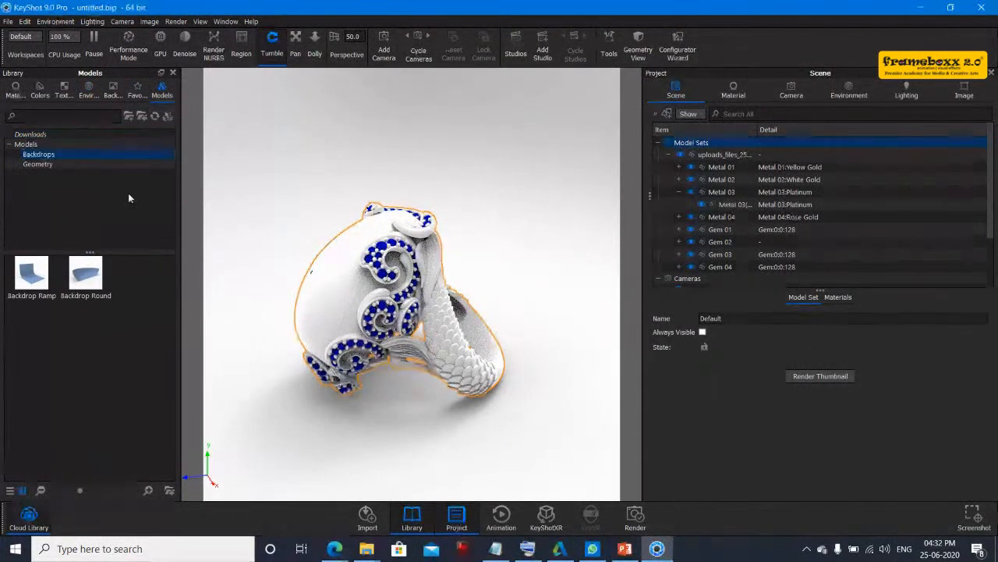
left_click(39, 155)
left_click(38, 164)
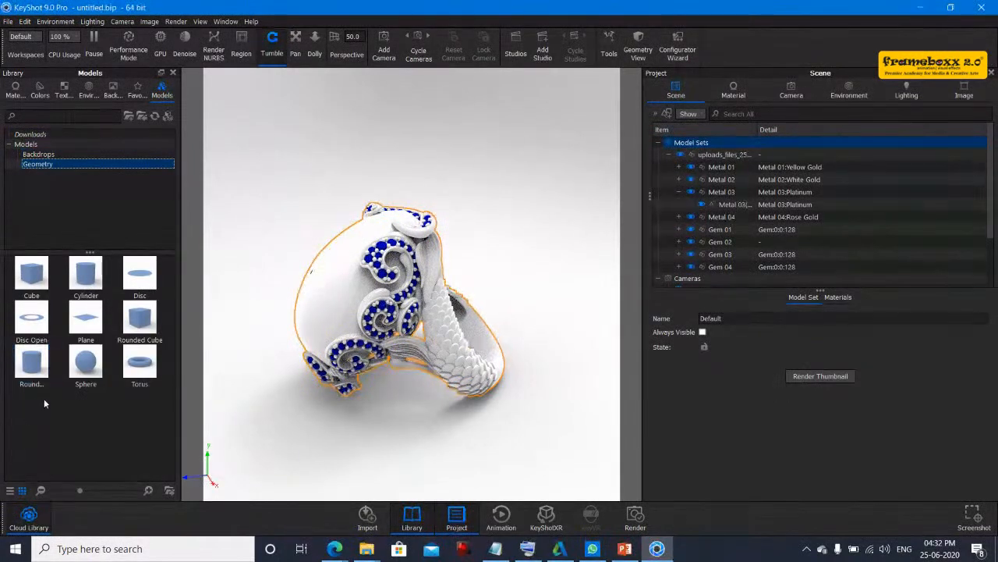
mouse_move(82, 337)
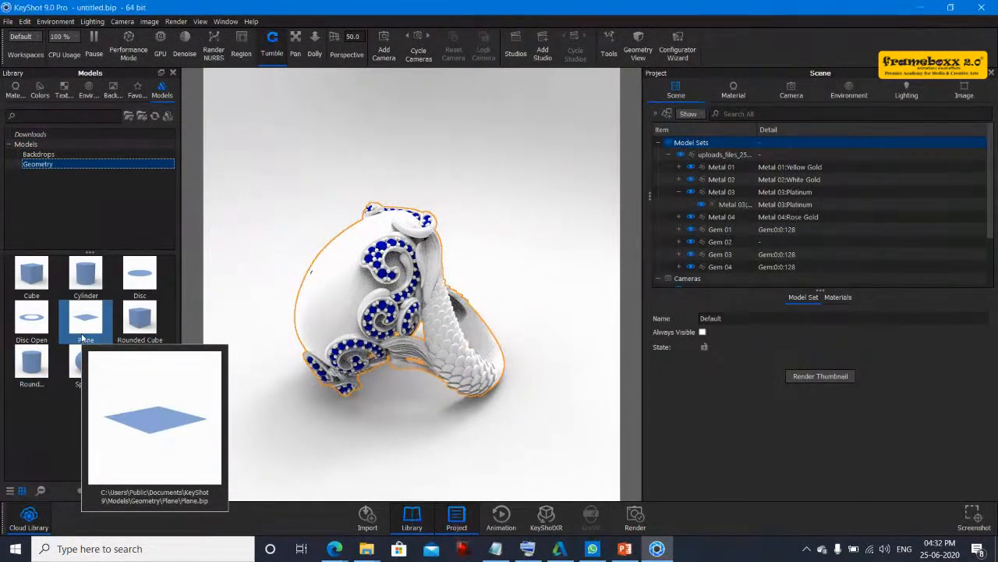
left_click(85, 154)
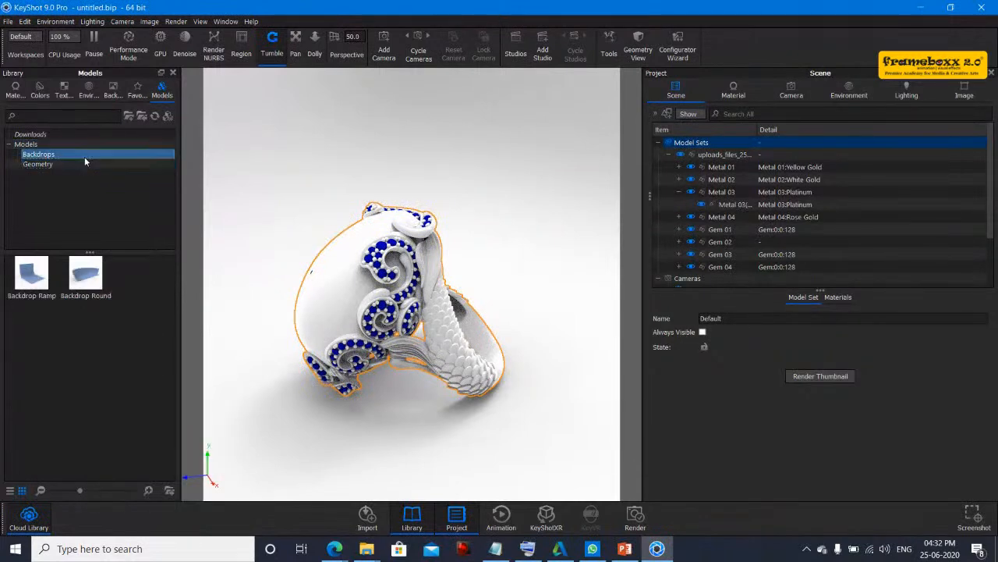
mouse_move(44, 292)
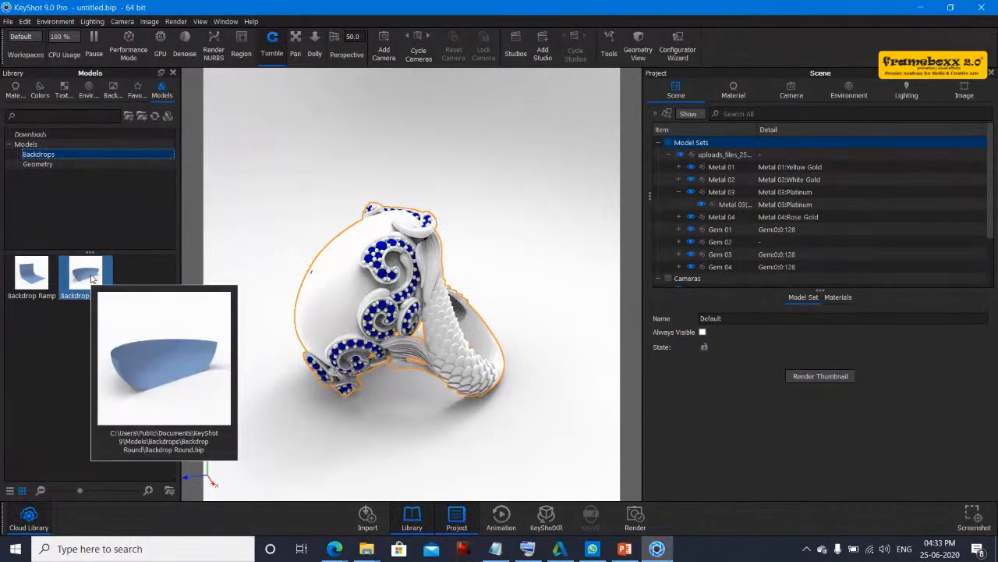
left_click_drag(91, 278, 503, 251)
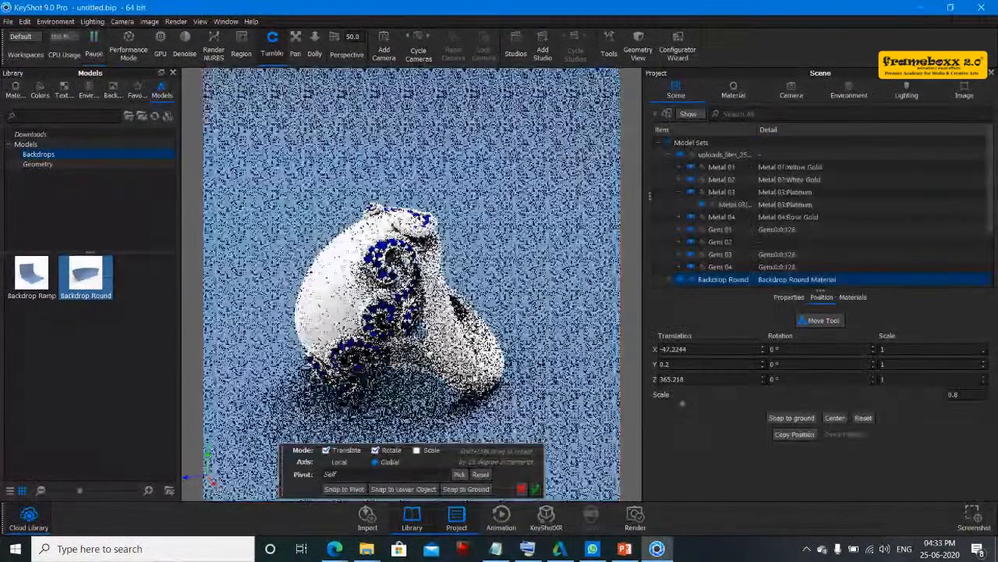
mouse_move(590, 358)
left_mouse_down()
mouse_move(538, 367)
mouse_move(274, 361)
mouse_move(599, 363)
left_mouse_up()
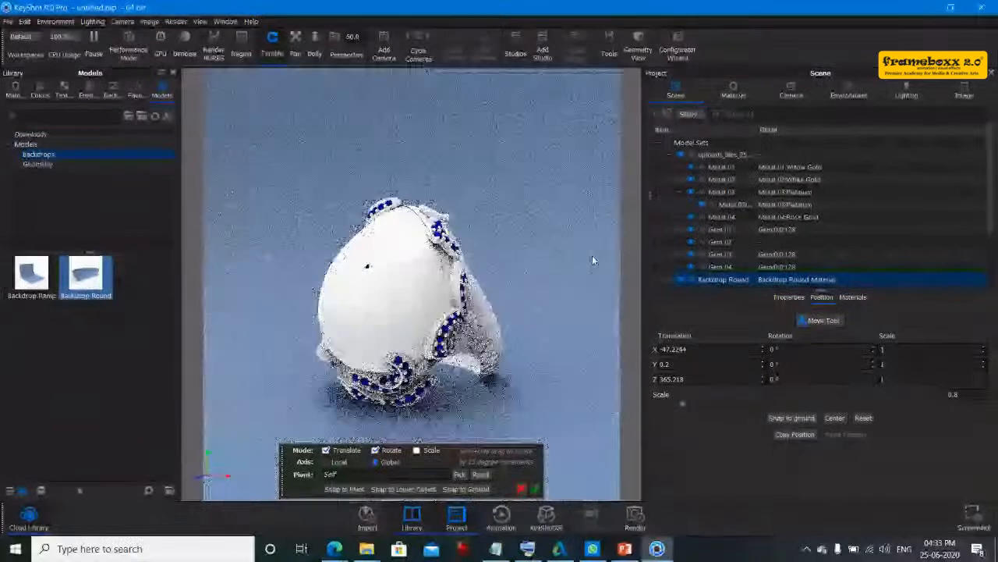
left_click(538, 490)
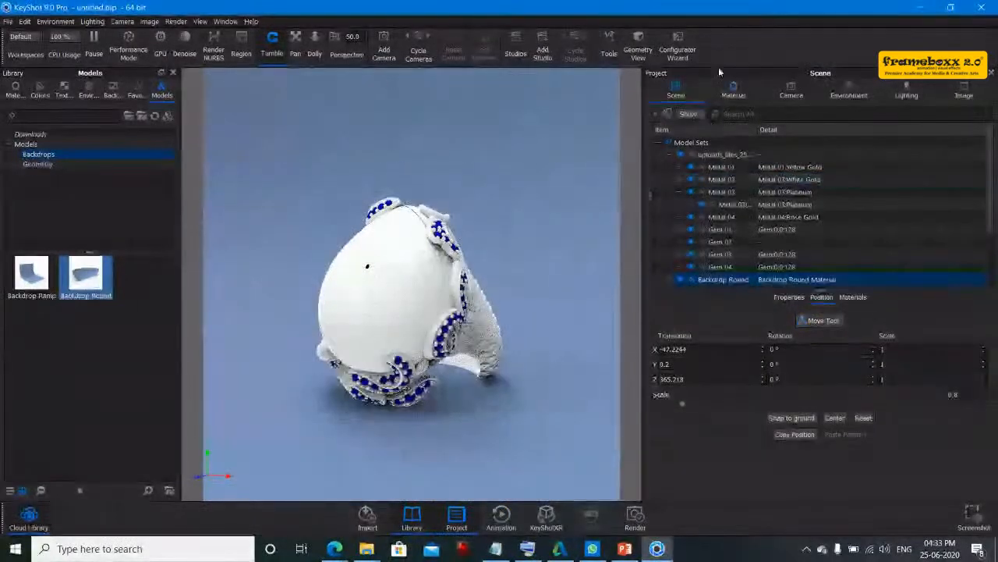
- Set the Backdrop Round material's color to white #FFFFFF
left_click(733, 90)
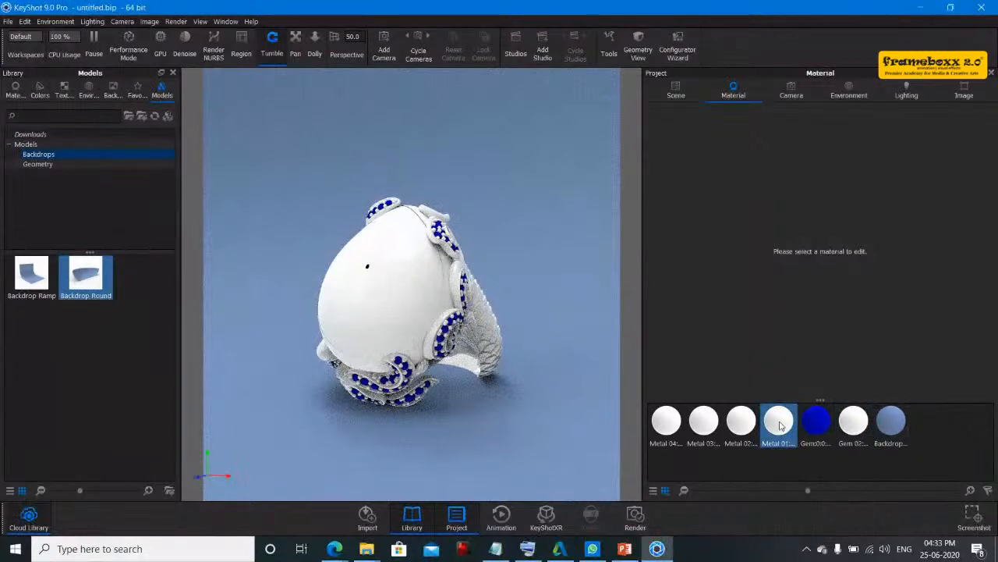
left_click(893, 424)
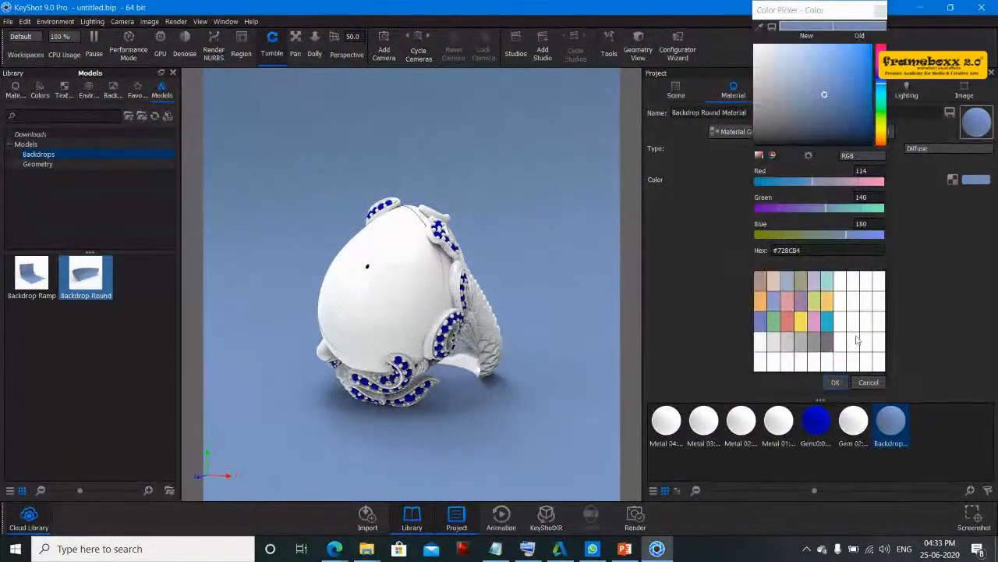
left_click(857, 340)
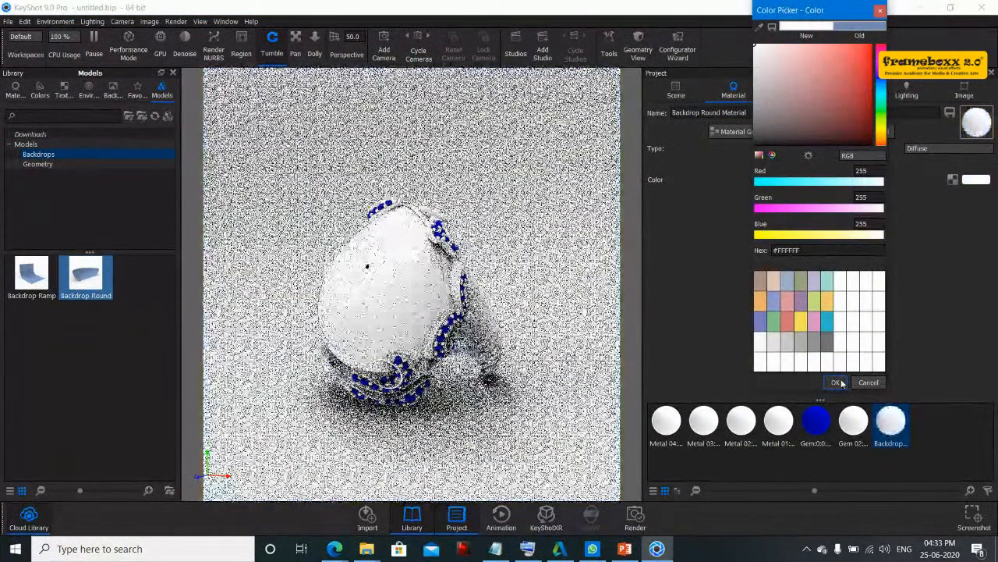
left_click(836, 382)
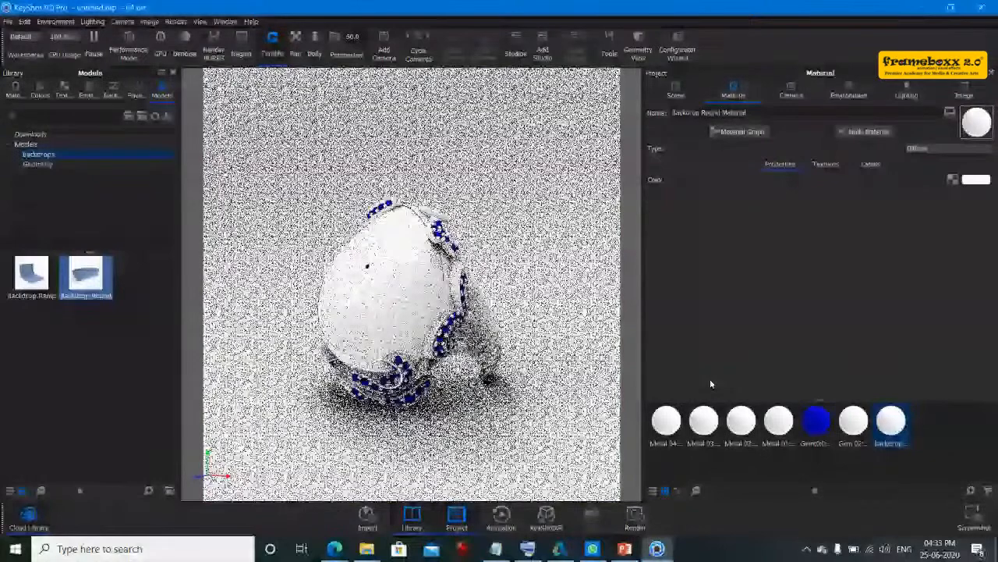
- Enable Occlusion Ground Shadows and Ground Reflections in the environment's ground settings
left_click_drag(475, 328, 613, 246)
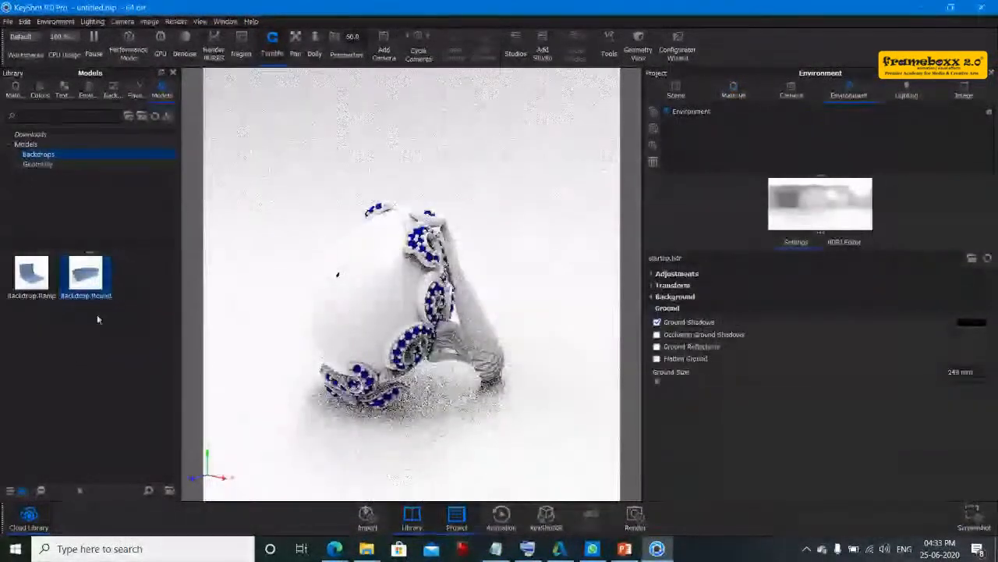
left_click_drag(540, 252, 587, 277)
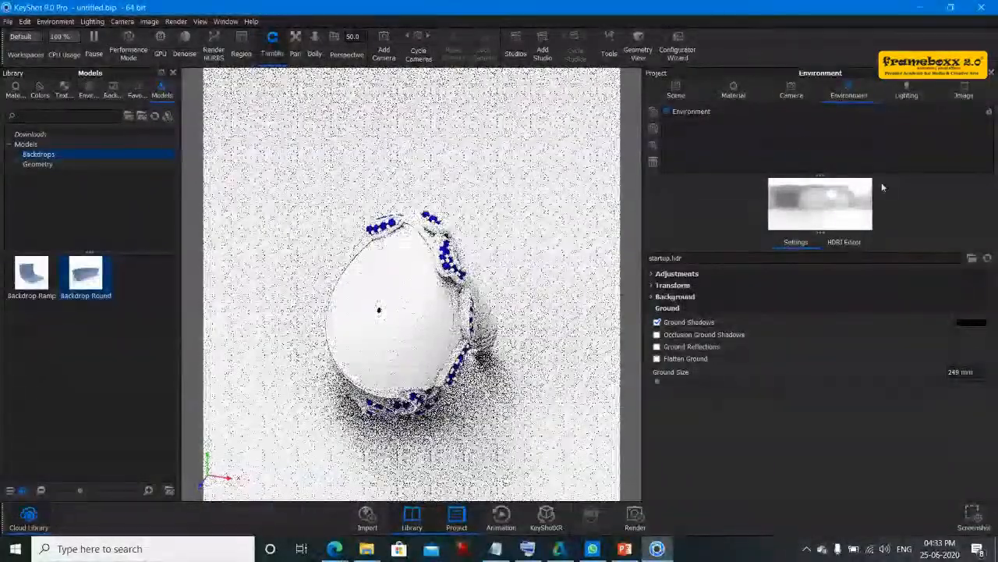
left_click(691, 113)
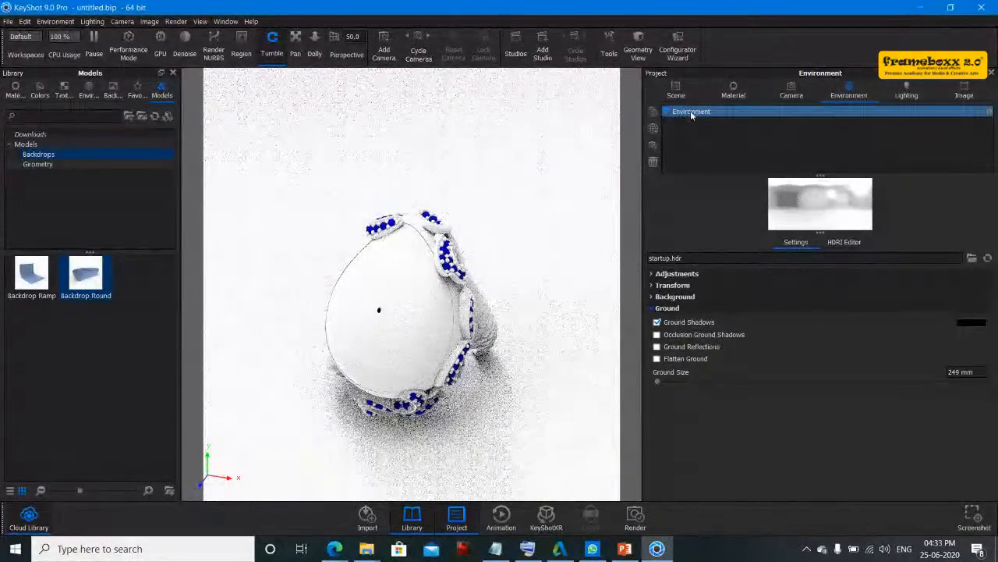
left_click(696, 134)
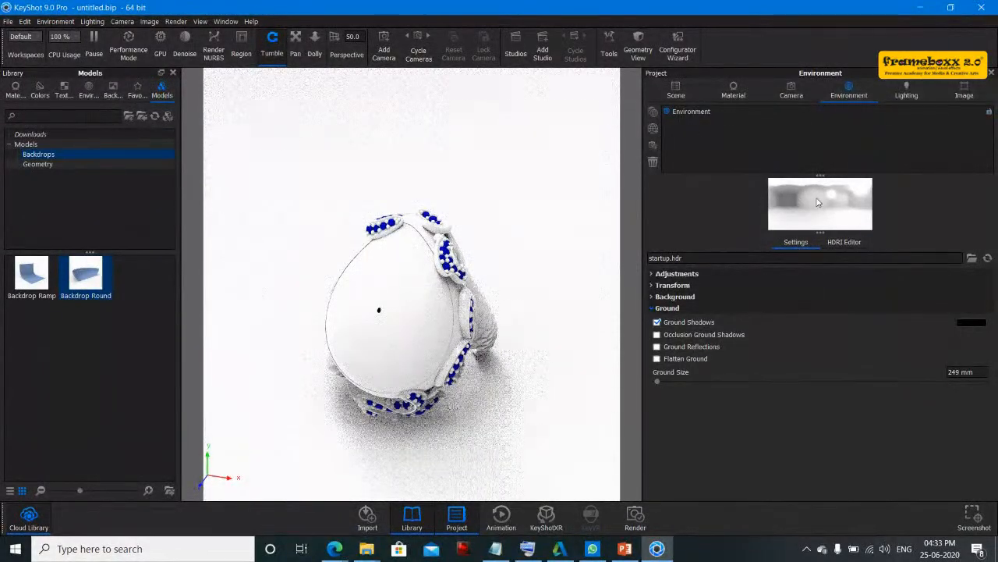
left_click(840, 243)
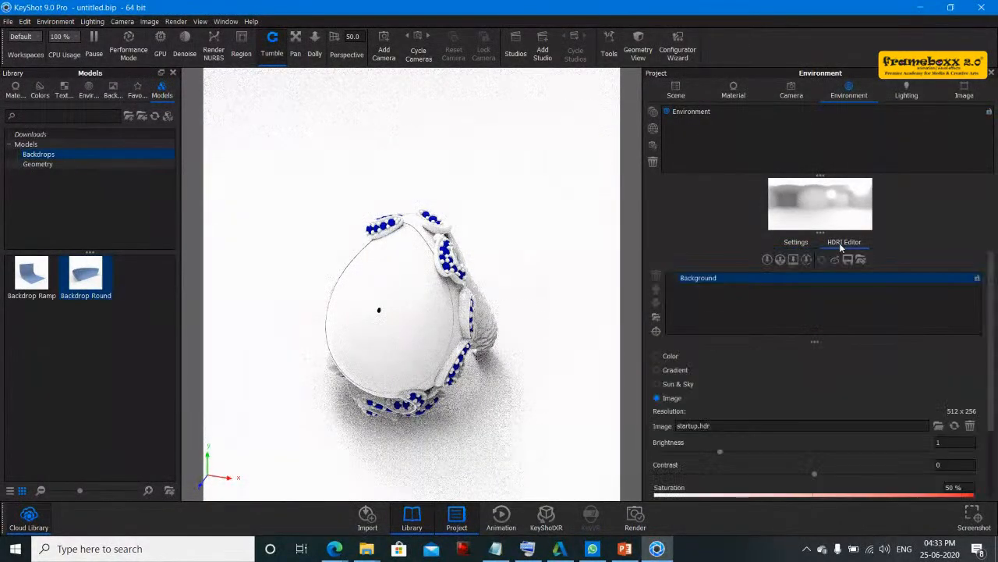
left_click(799, 243)
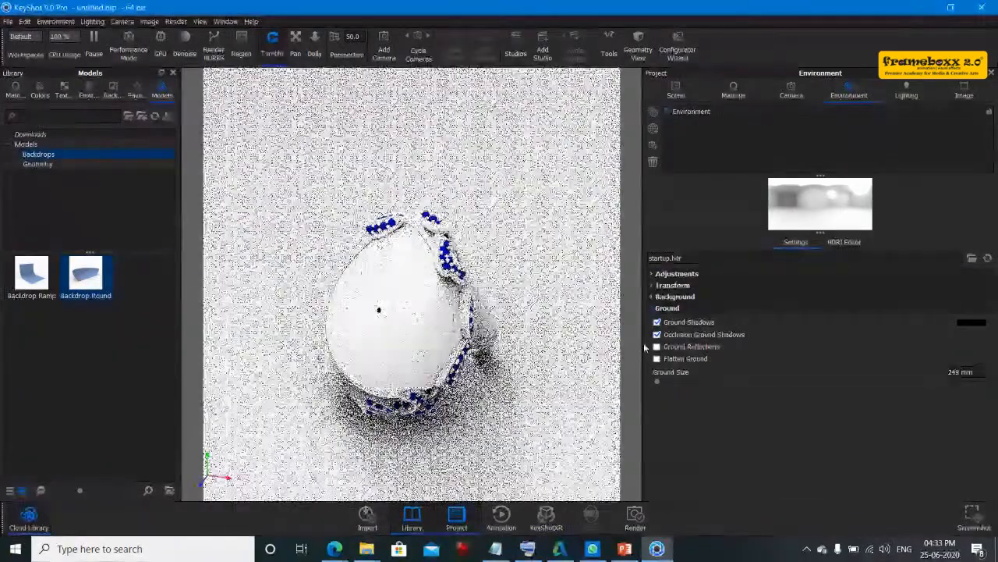
left_click(681, 348)
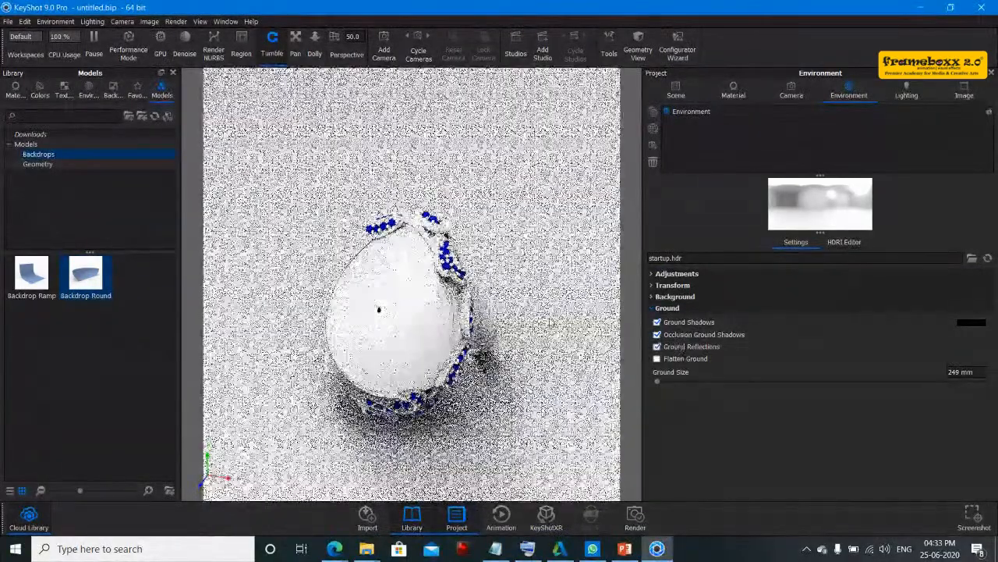
- Browse the Materials library for a material to use on the backdrop
left_click_drag(539, 310, 507, 281)
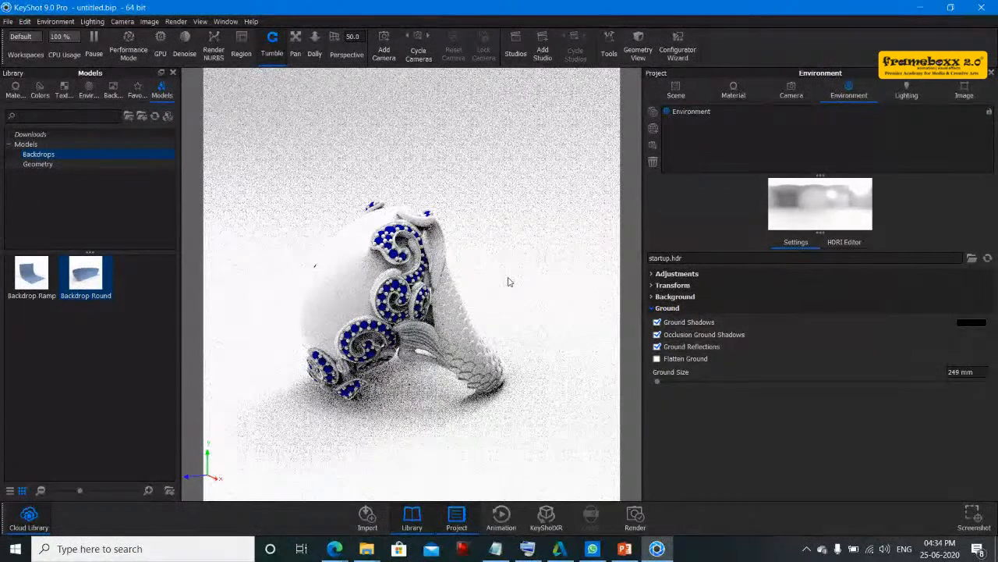
left_click(15, 90)
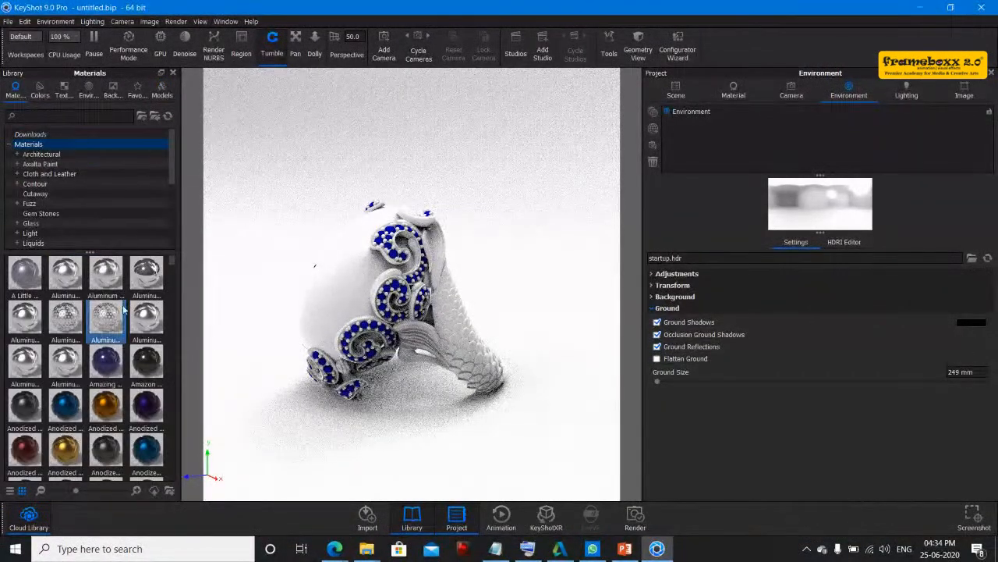
scroll(127, 310, "down", 3)
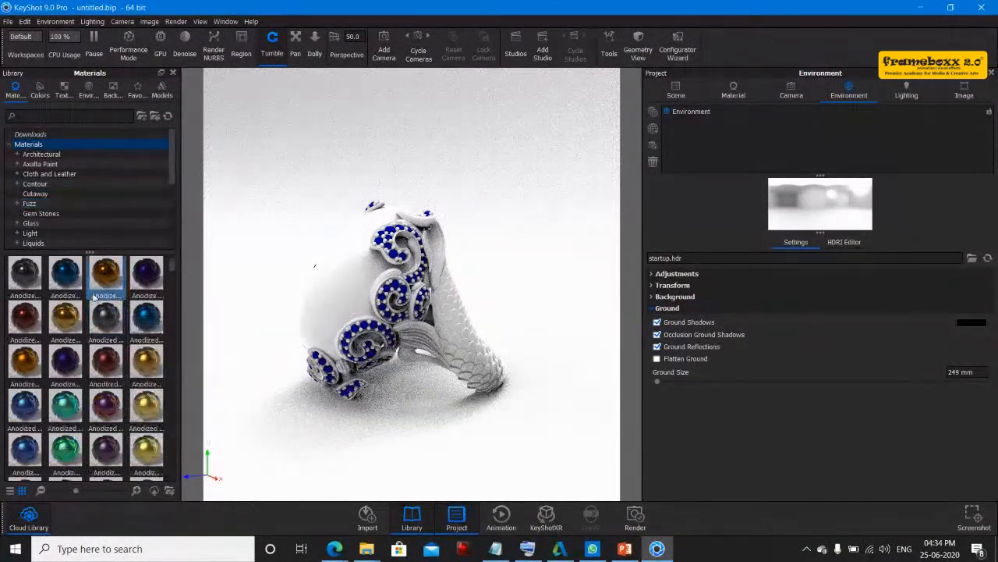
left_click(96, 117)
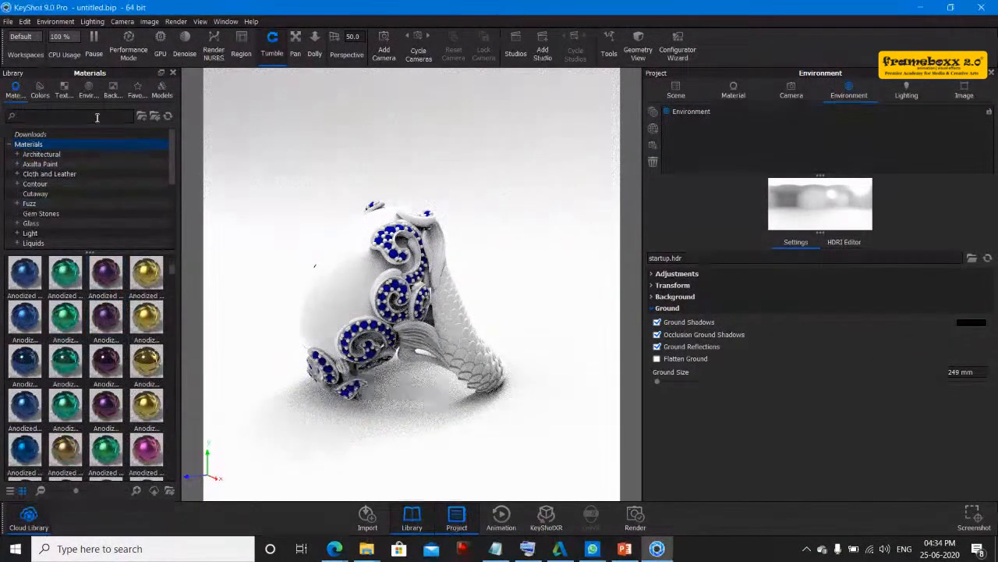
scroll(142, 398, "down", 10)
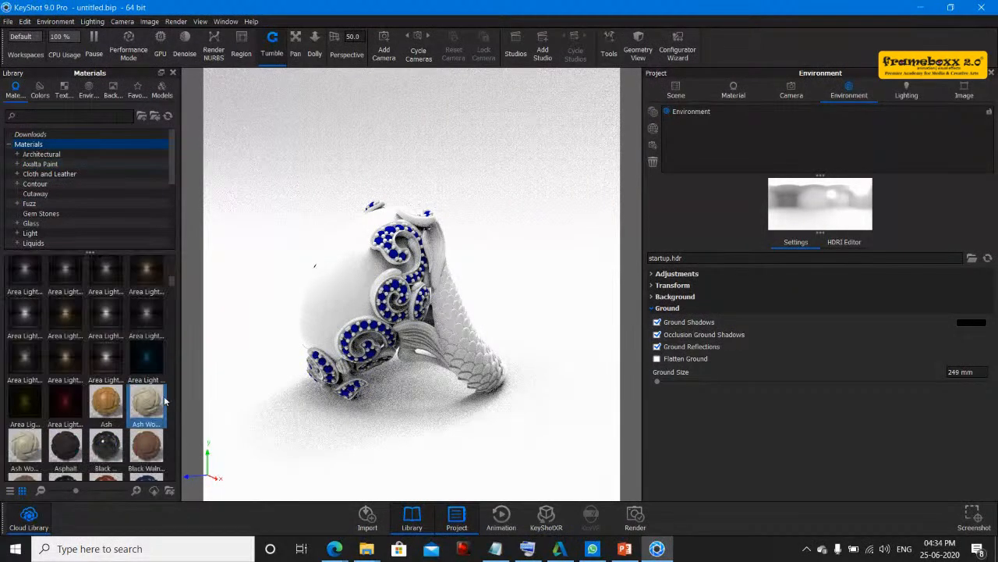
scroll(142, 398, "down", 8)
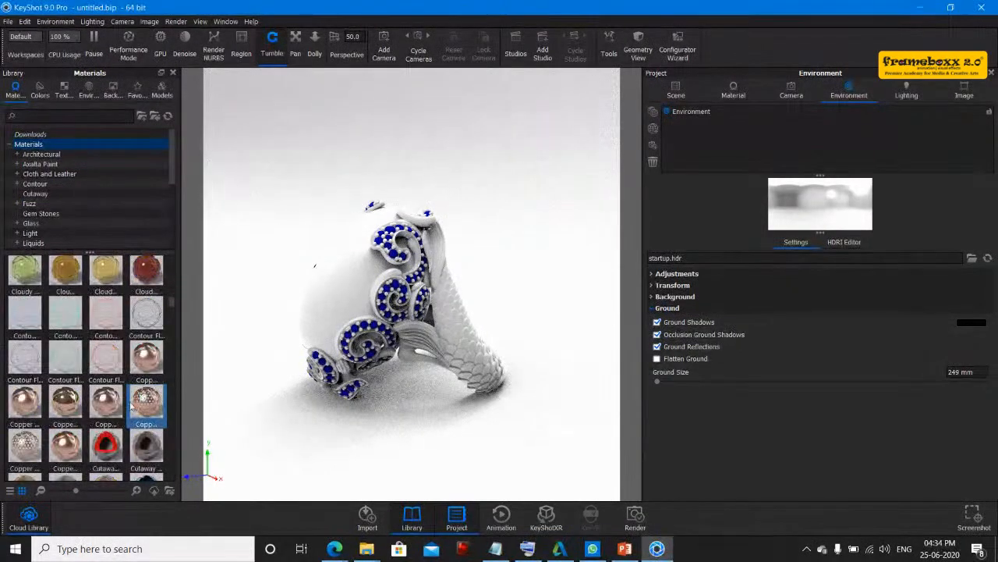
scroll(127, 387, "down", 3)
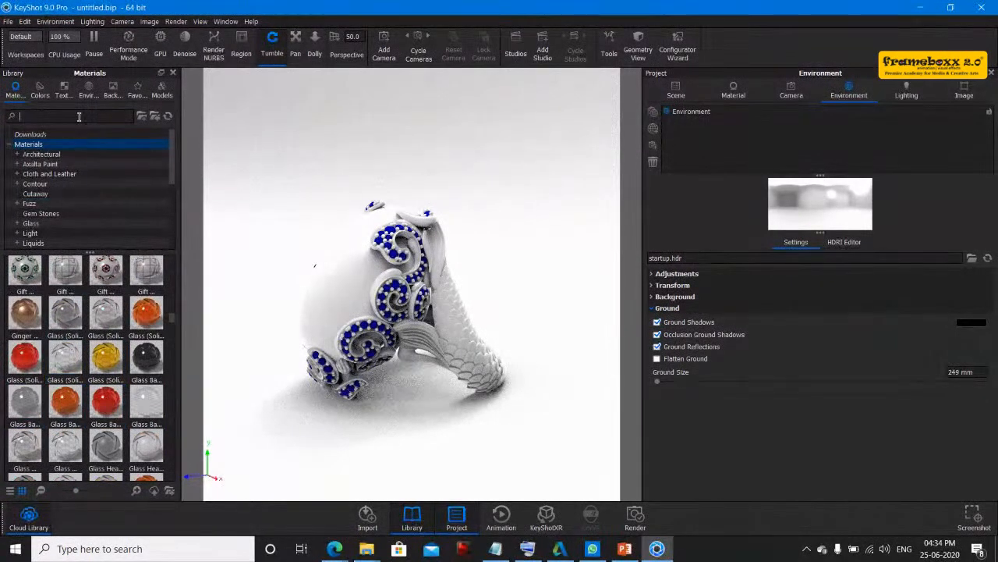
- Search the materials library for "wo" and apply the Old Wood material to the backdrop
type("tabl")
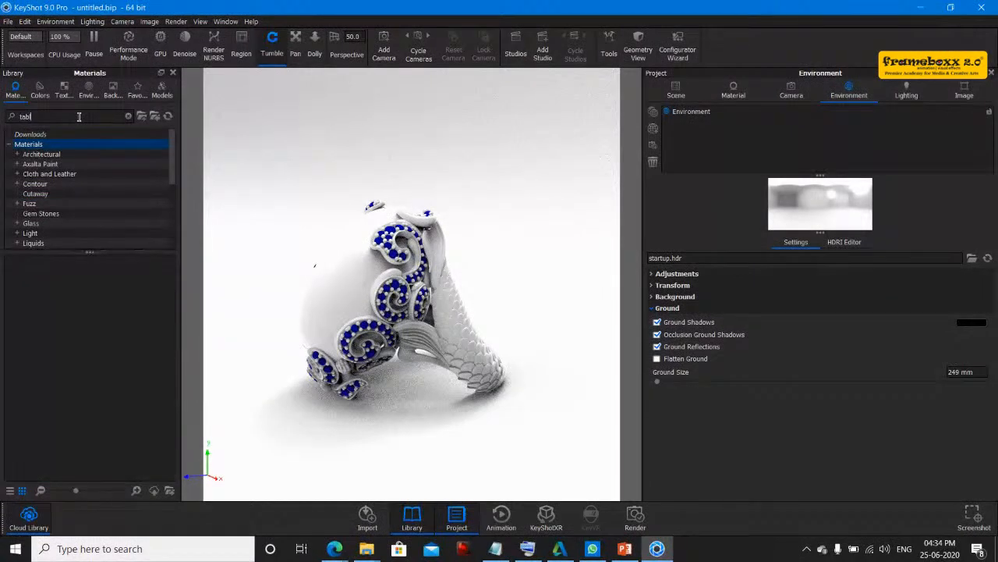
key("BackSpace")
key("BackSpace")
key("BackSpace")
key("BackSpace")
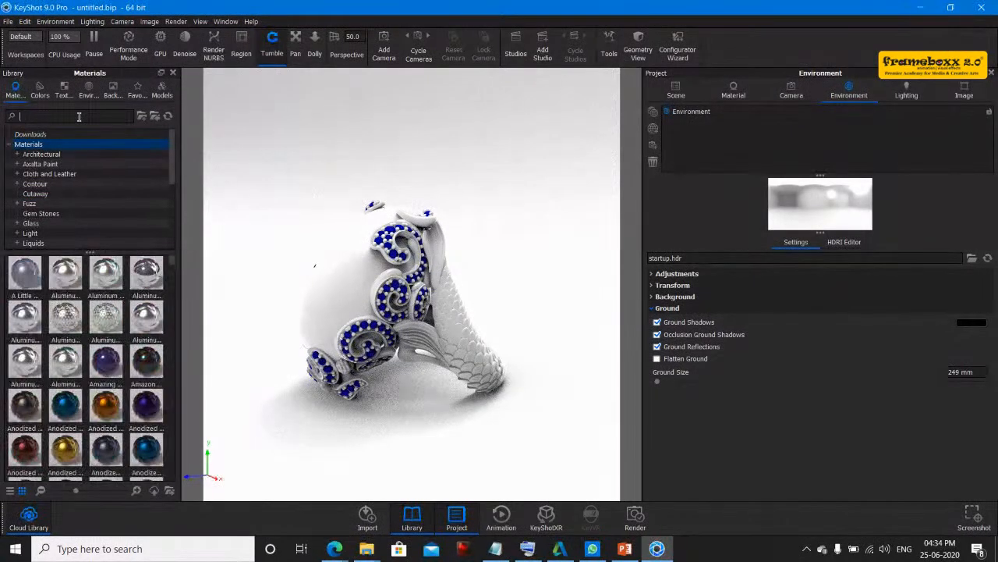
type("wo")
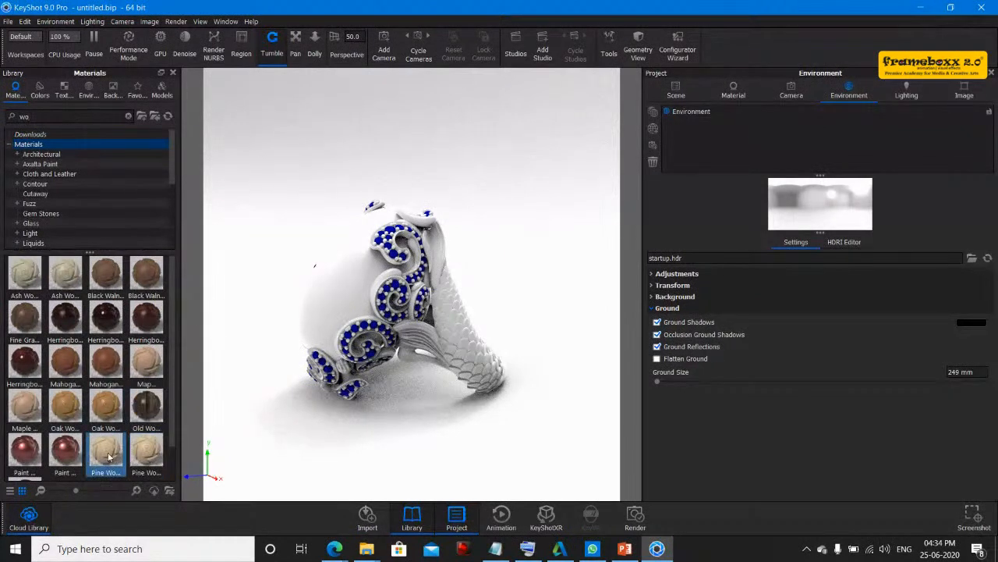
left_click_drag(145, 407, 471, 310)
- Open the Material Graph of the Old Wood material from the project's material list
left_click_drag(471, 328, 505, 436)
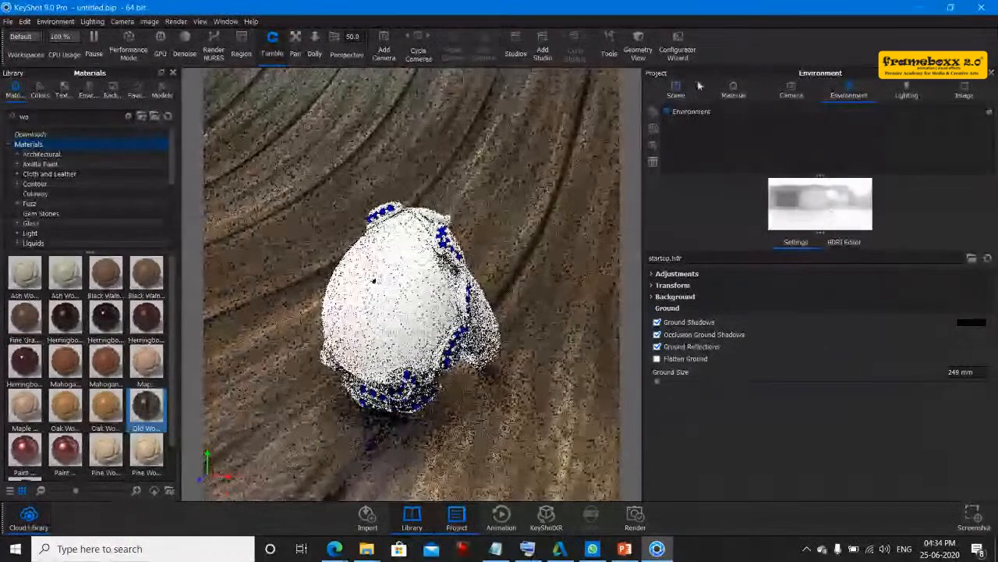
left_click_drag(543, 151, 531, 180)
left_click(733, 91)
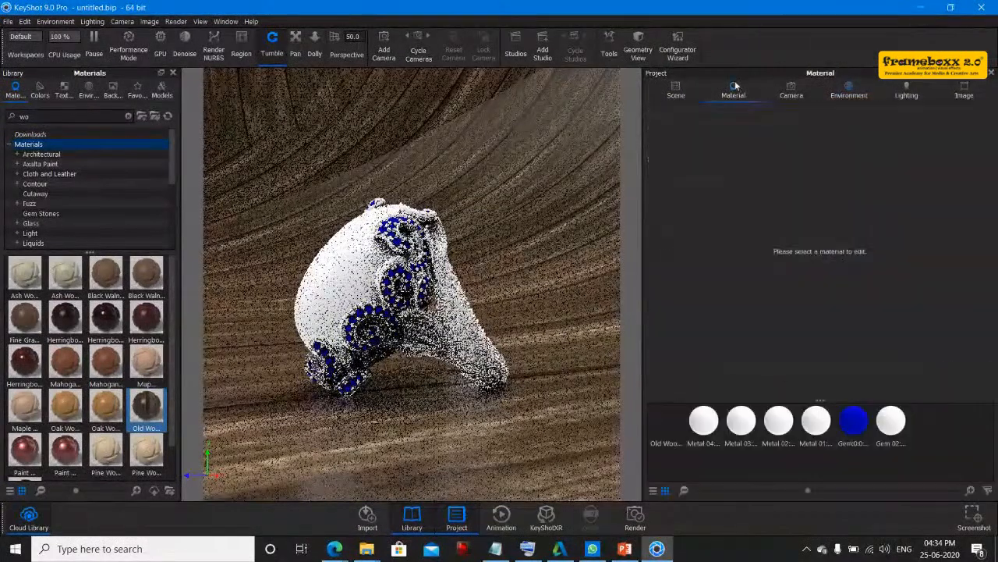
right_click(673, 428)
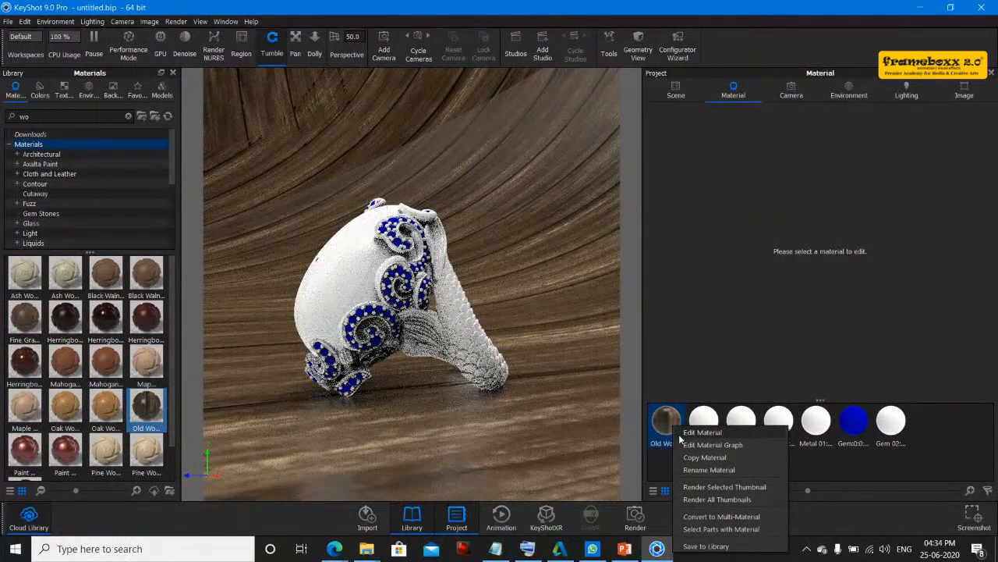
left_click(693, 446)
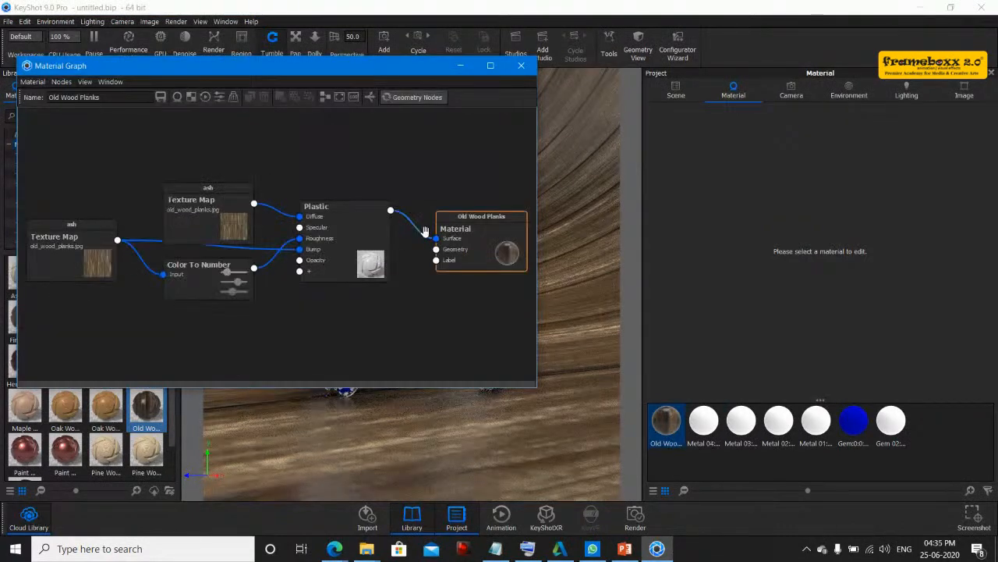
- Rearrange the two Texture Map nodes and set the upper Texture Map's width and height to about 120.7 mm
left_click_drag(213, 207, 223, 169)
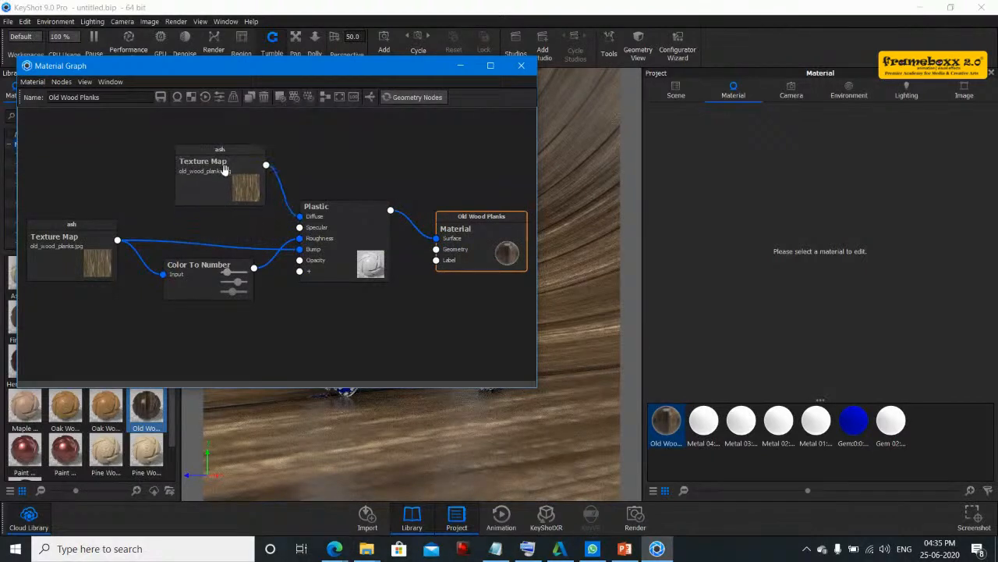
left_click_drag(76, 239, 102, 227)
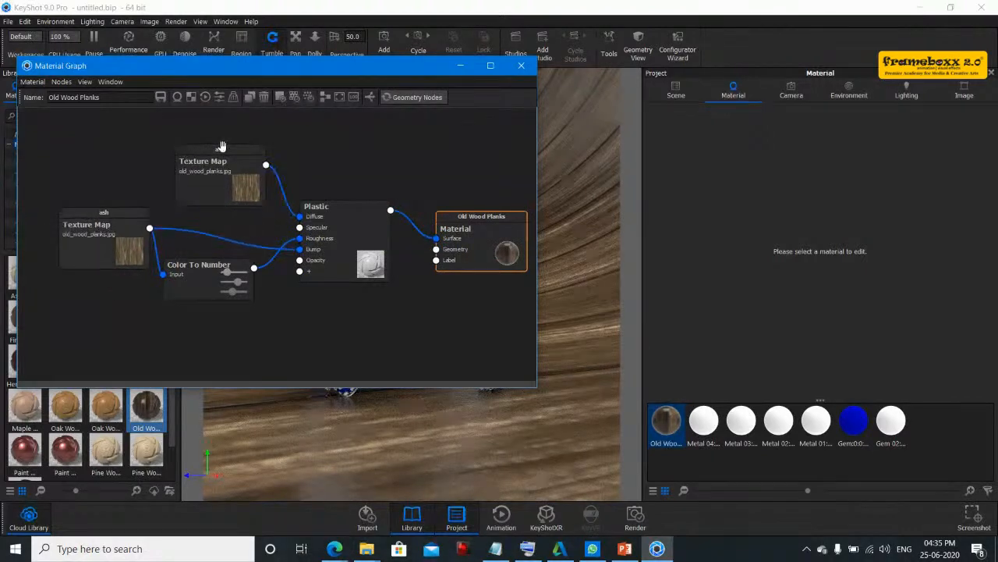
double_click(201, 175)
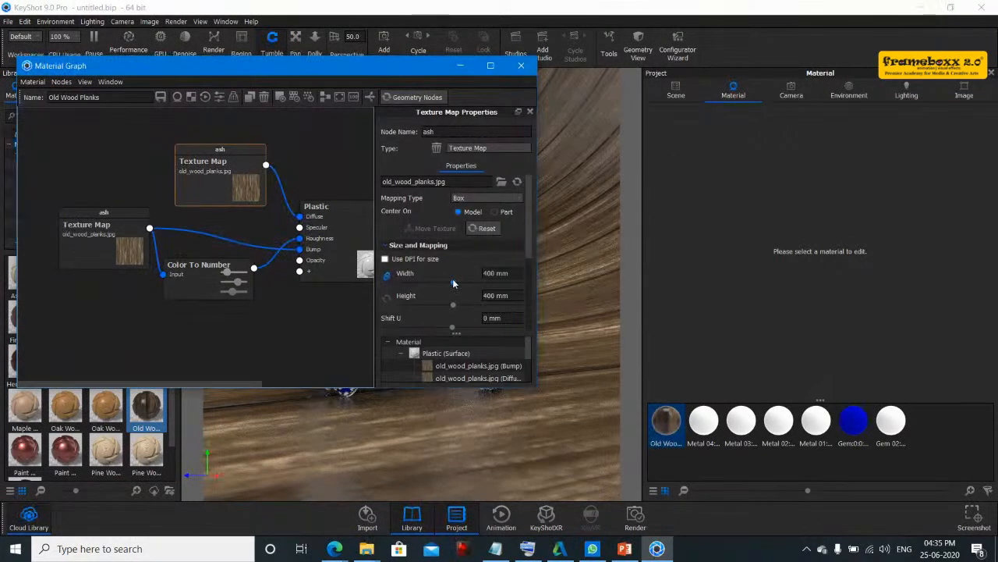
left_click_drag(419, 283, 417, 283)
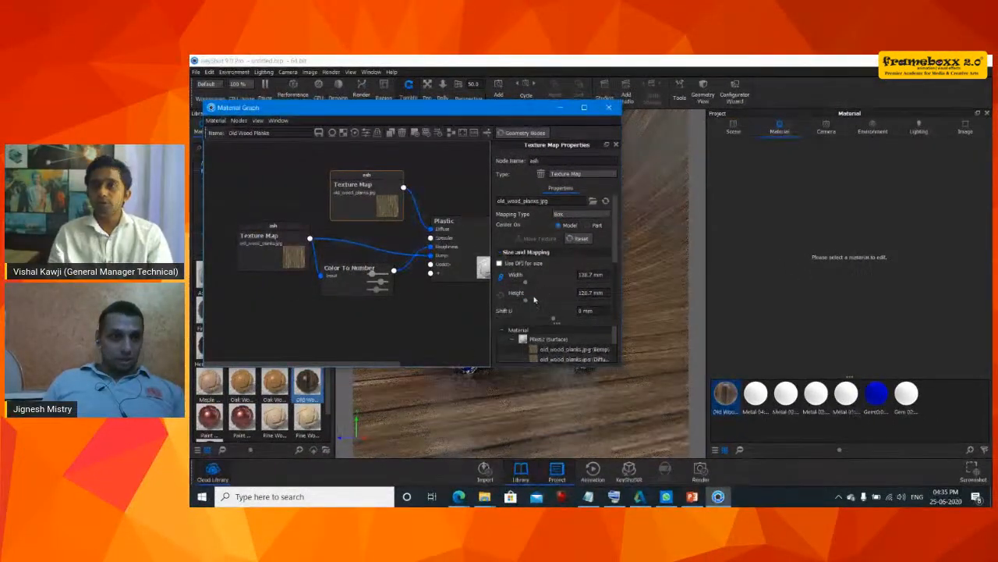
left_click(269, 247)
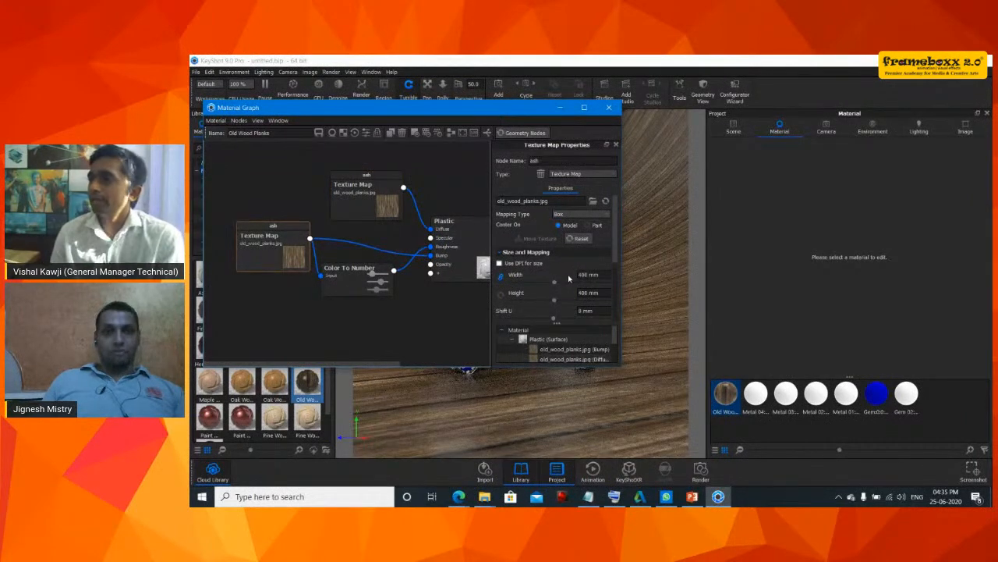
left_click(459, 496)
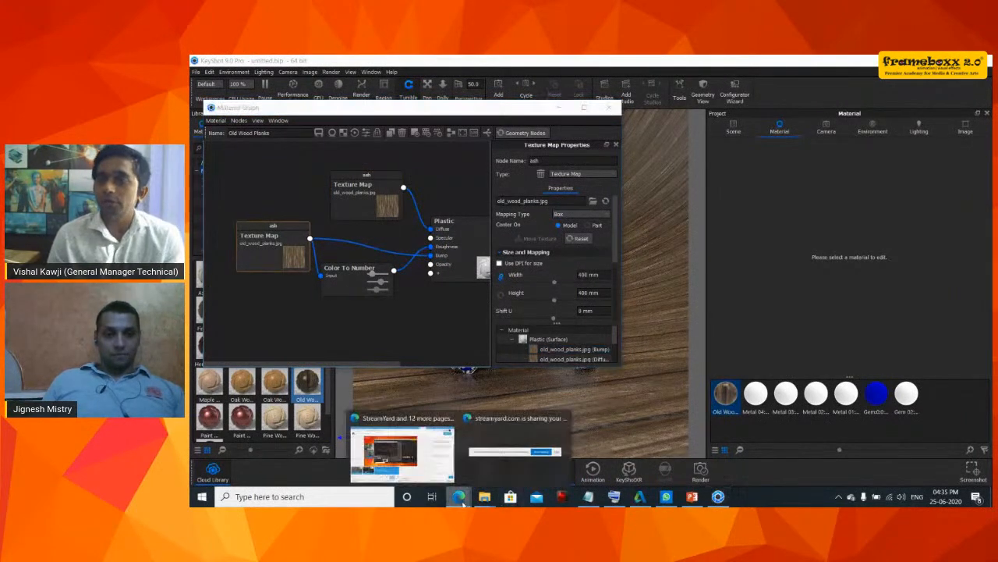
left_click(417, 468)
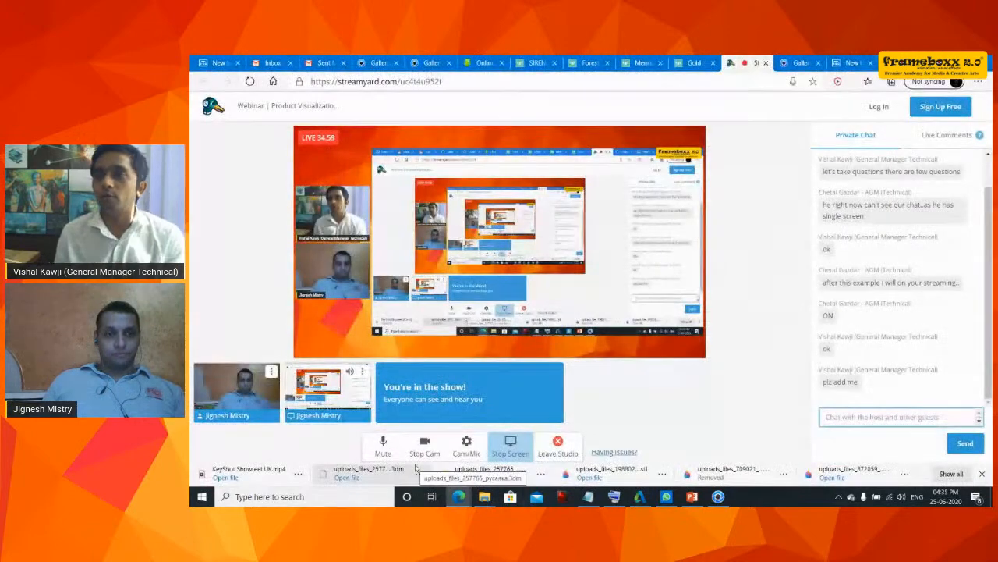
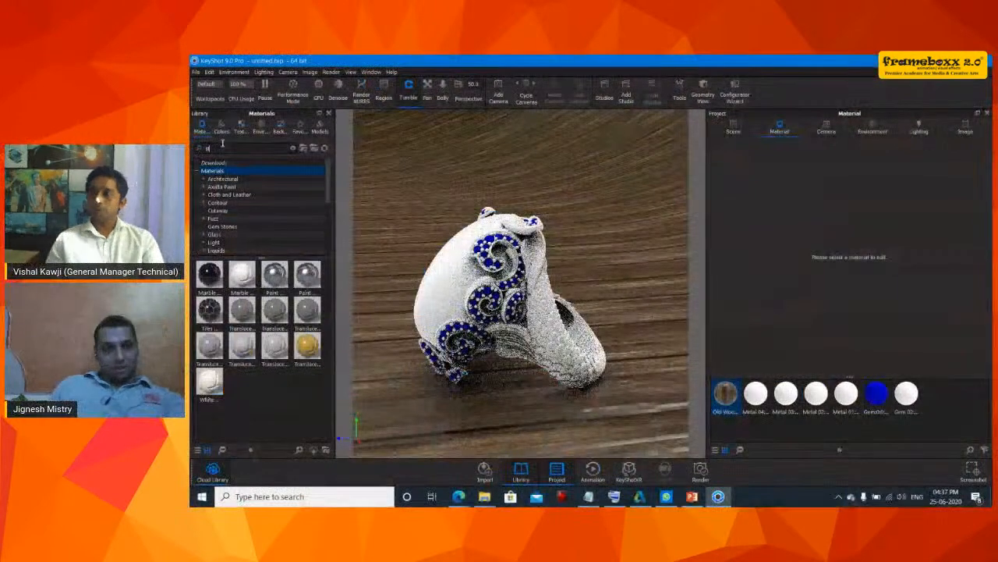
- Search the materials library for "sil" and apply the Silver Polished material to the ring's body
type("l")
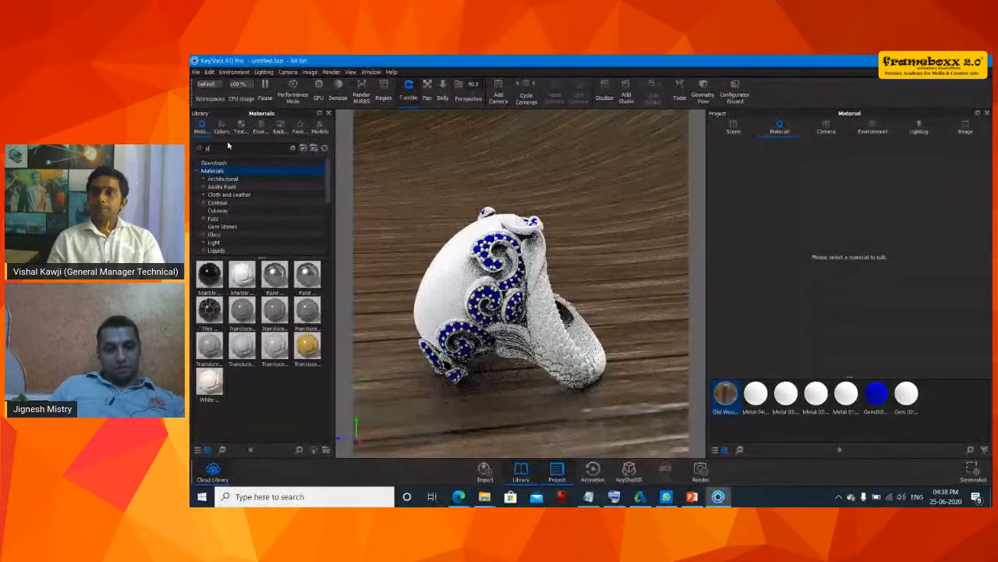
type("i")
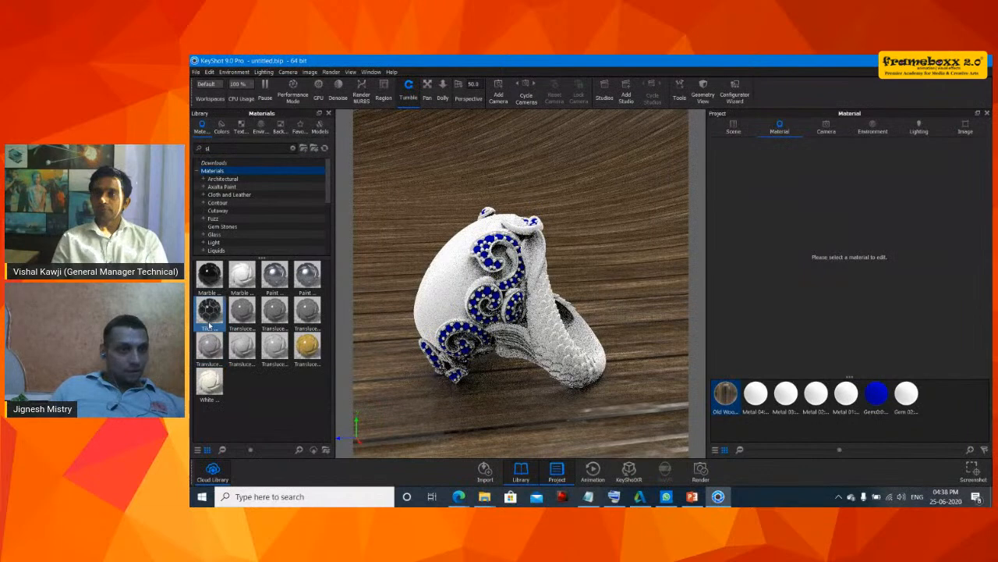
type("v")
left_click(236, 170)
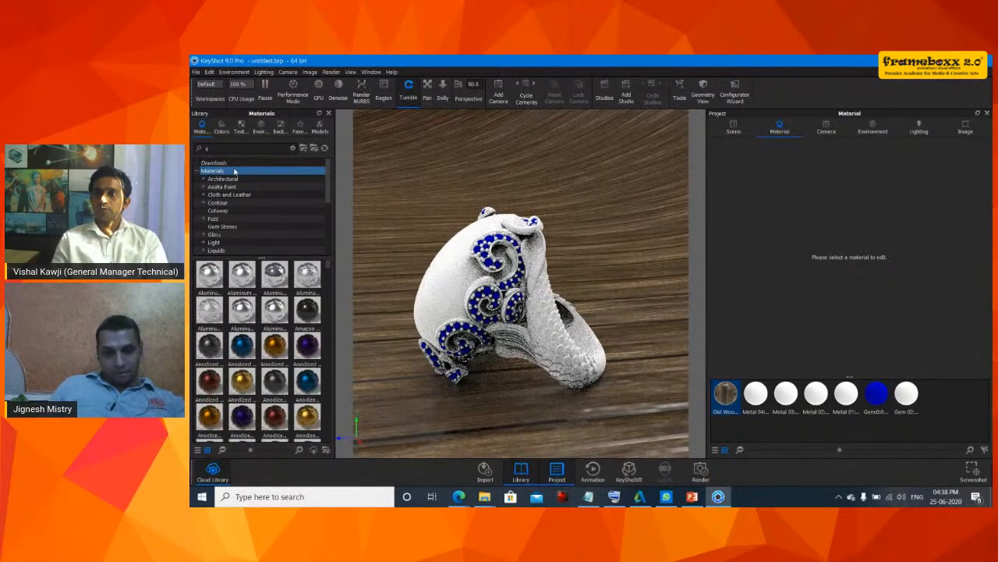
type("il")
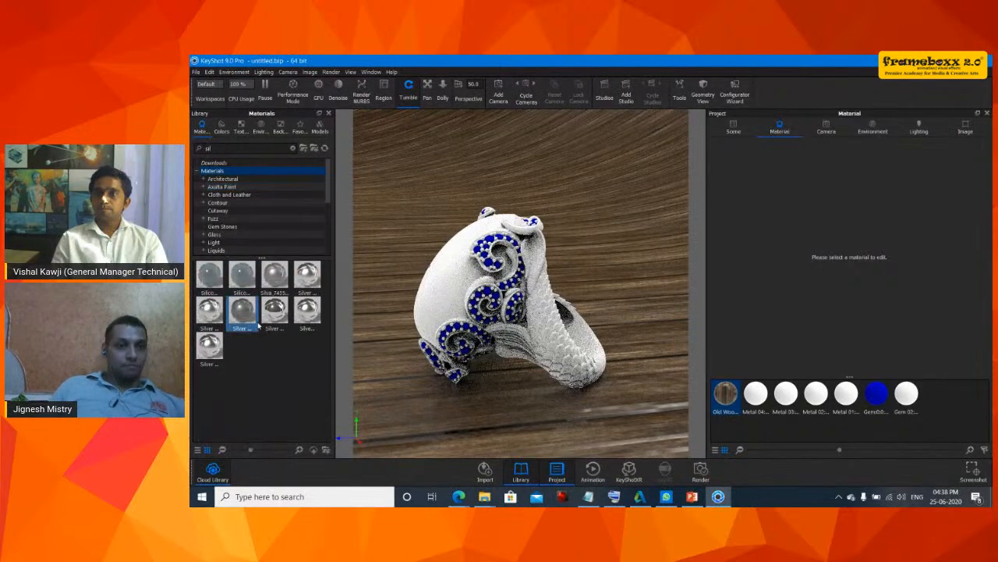
left_click_drag(275, 310, 547, 347)
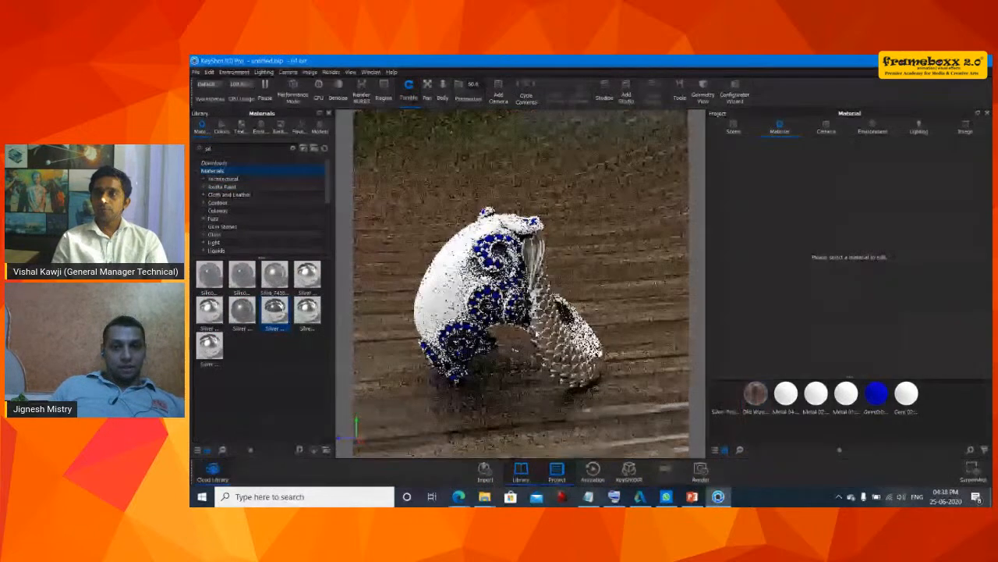
left_click_drag(644, 398, 464, 329)
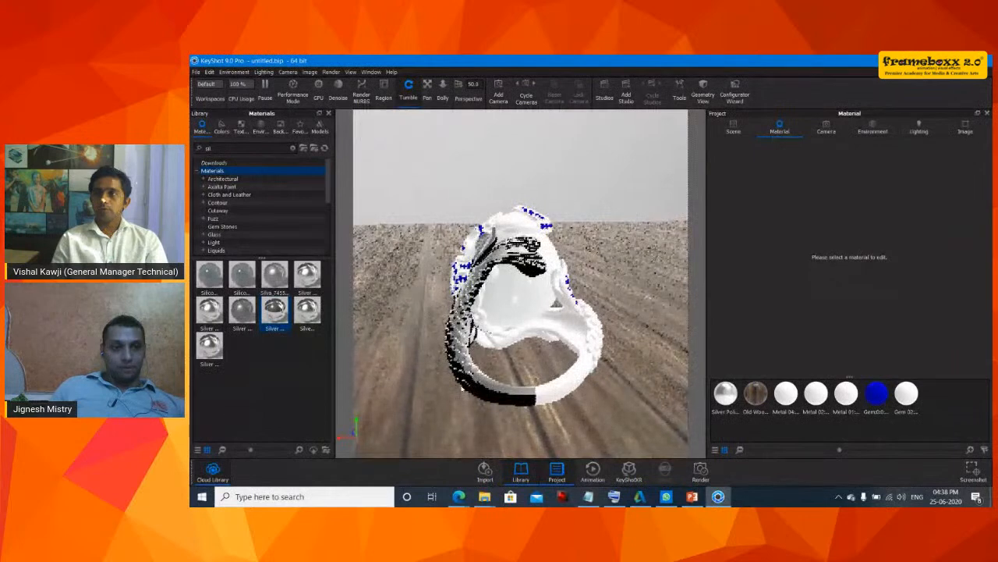
- Apply the same silver material to another metal part of the ring, linking it with the existing material
left_click_drag(273, 311, 577, 384)
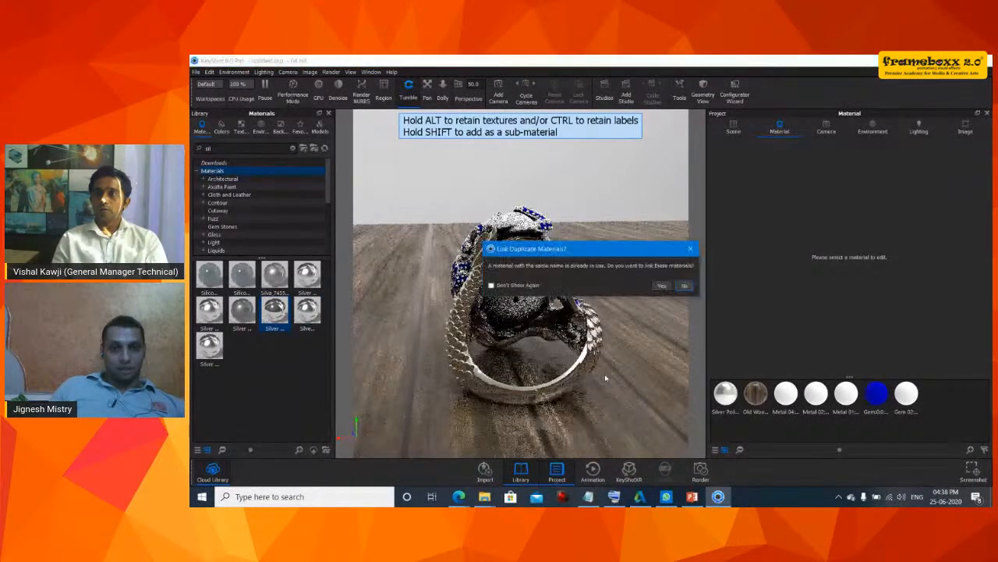
left_click(665, 286)
left_click_drag(665, 286, 331, 242)
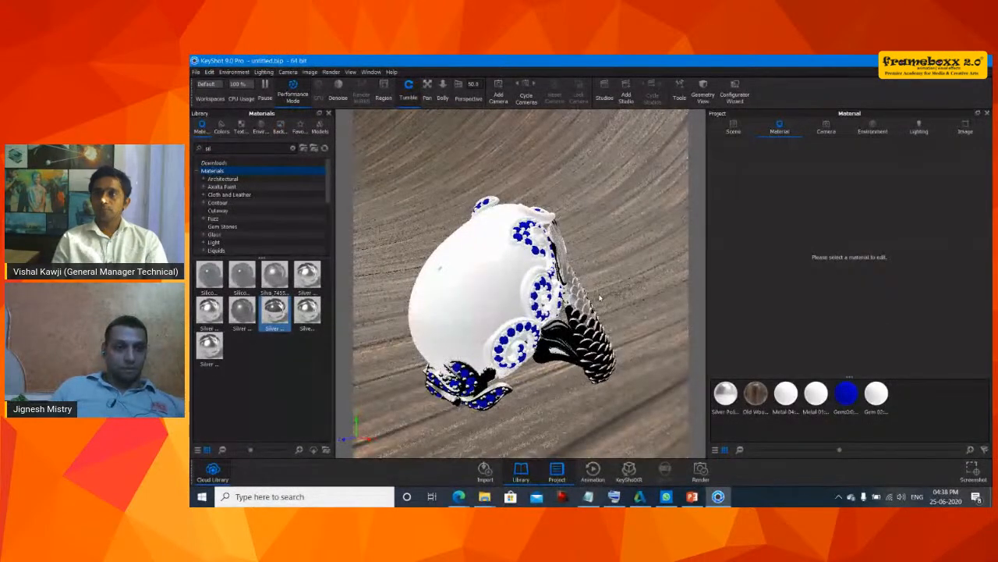
left_click_drag(600, 297, 507, 282)
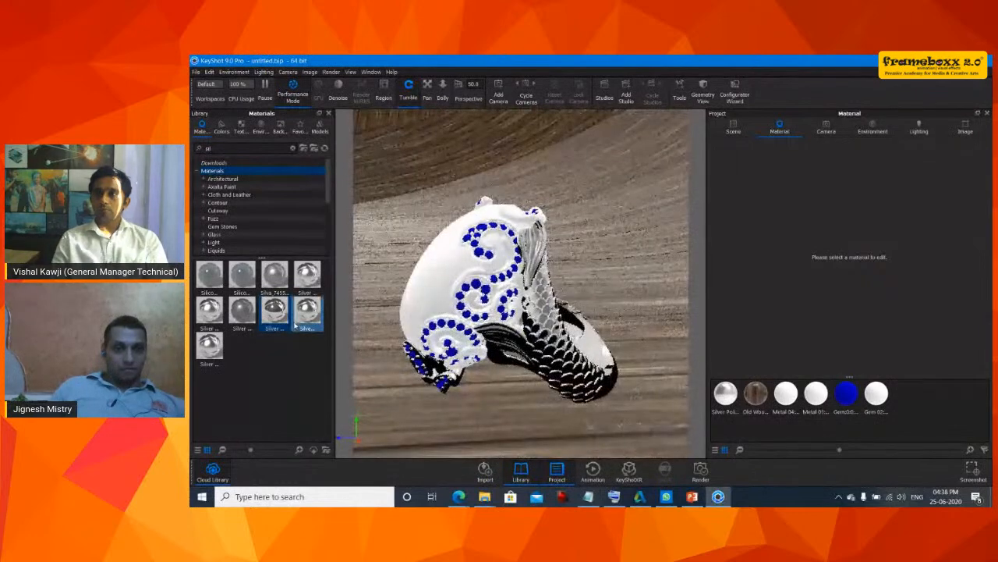
- Apply the Silver Brushed material to another metal part of the ring
left_click_drag(308, 275, 507, 336)
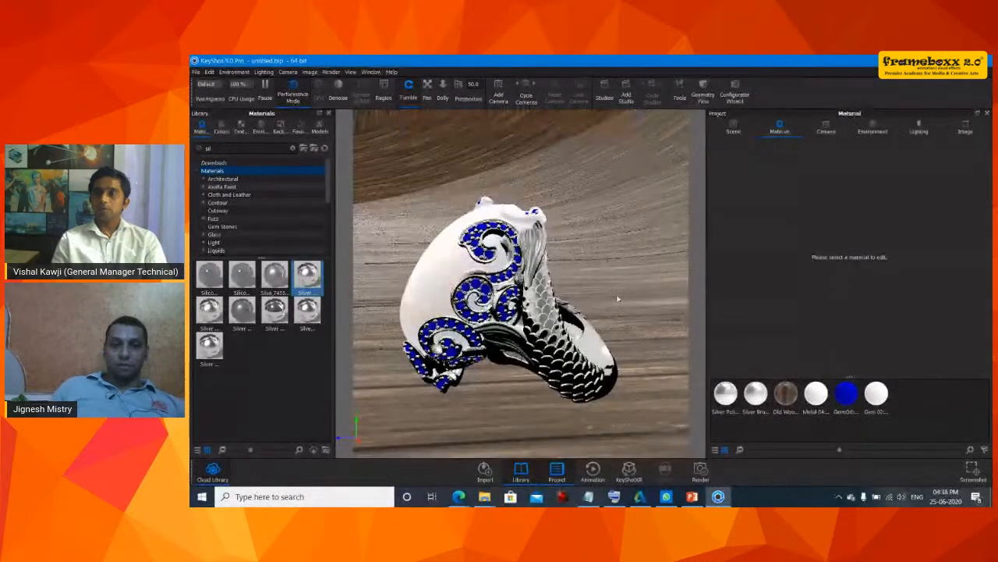
left_click_drag(617, 296, 617, 359)
left_click_drag(455, 408, 546, 408)
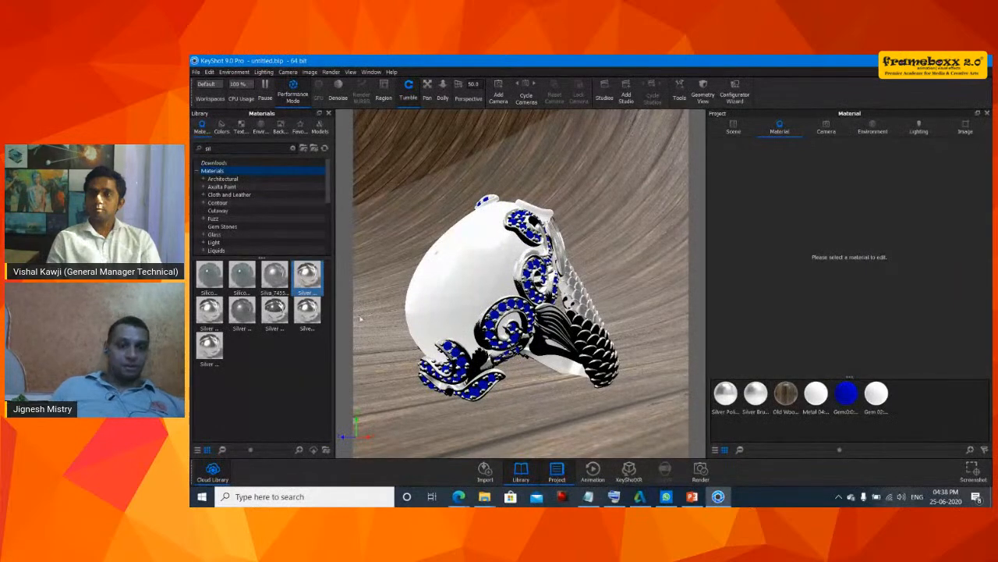
- Search the library for "gem", apply the blue Gem Stone material to the ring's stones linking duplicates, and enable Denoise
double_click(241, 145)
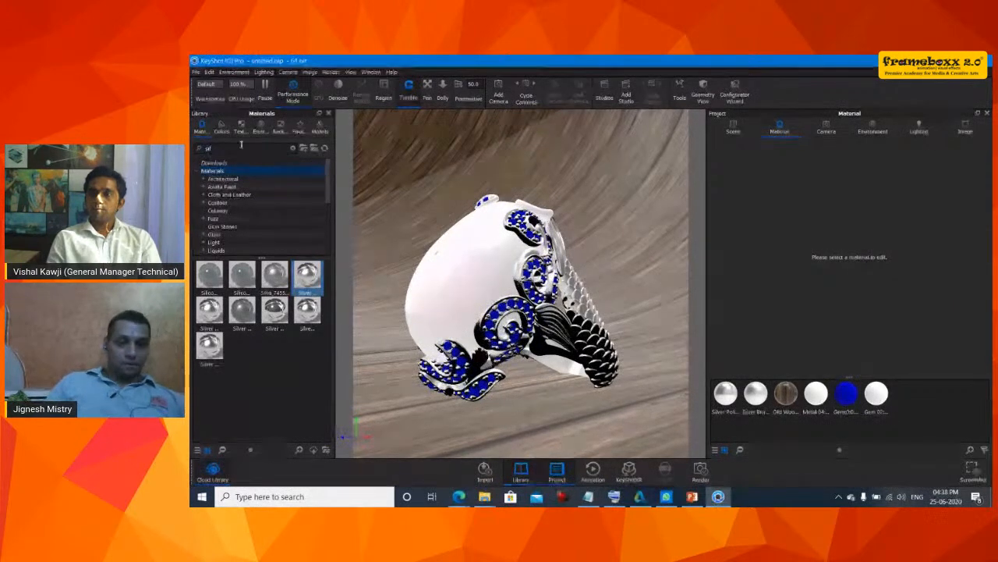
type("gems")
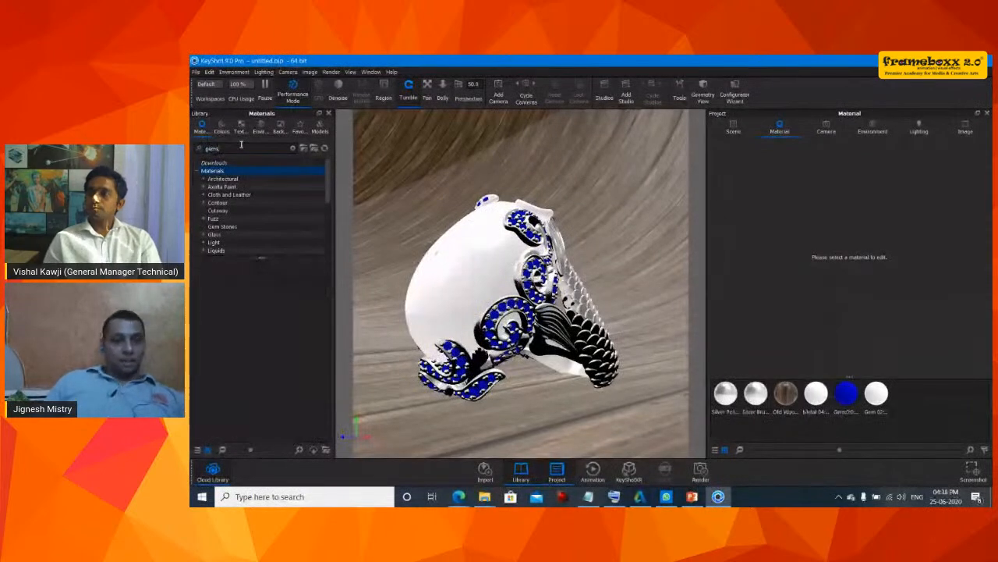
key("BackSpace")
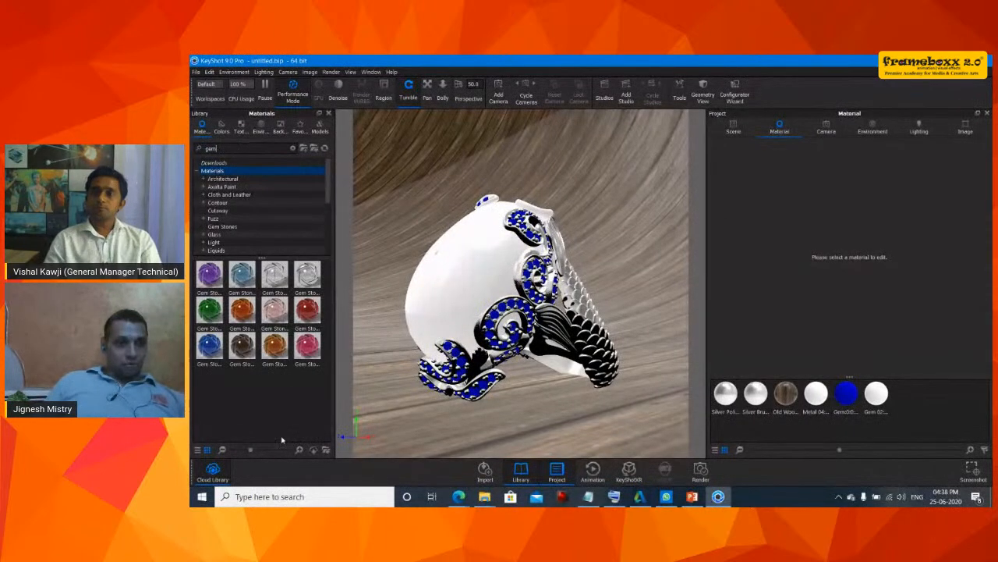
left_click_drag(208, 353, 446, 283)
left_click_drag(209, 348, 512, 348)
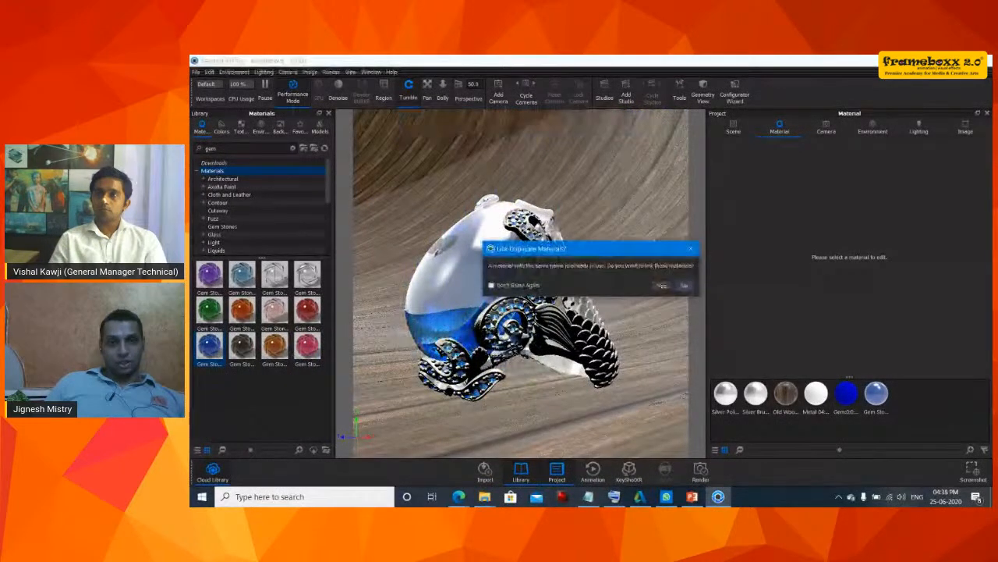
left_click(662, 286)
left_click_drag(563, 368, 565, 406)
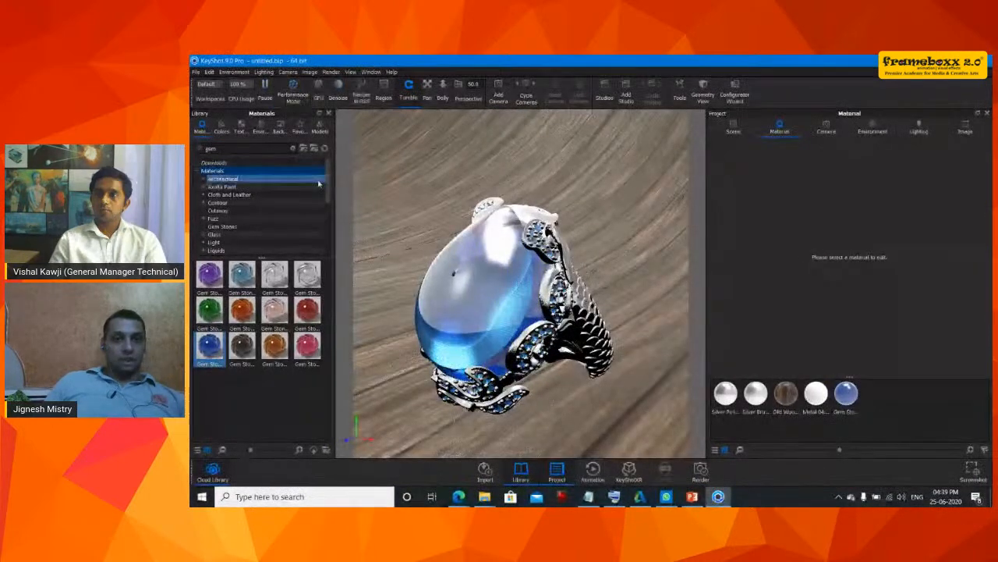
left_click(343, 96)
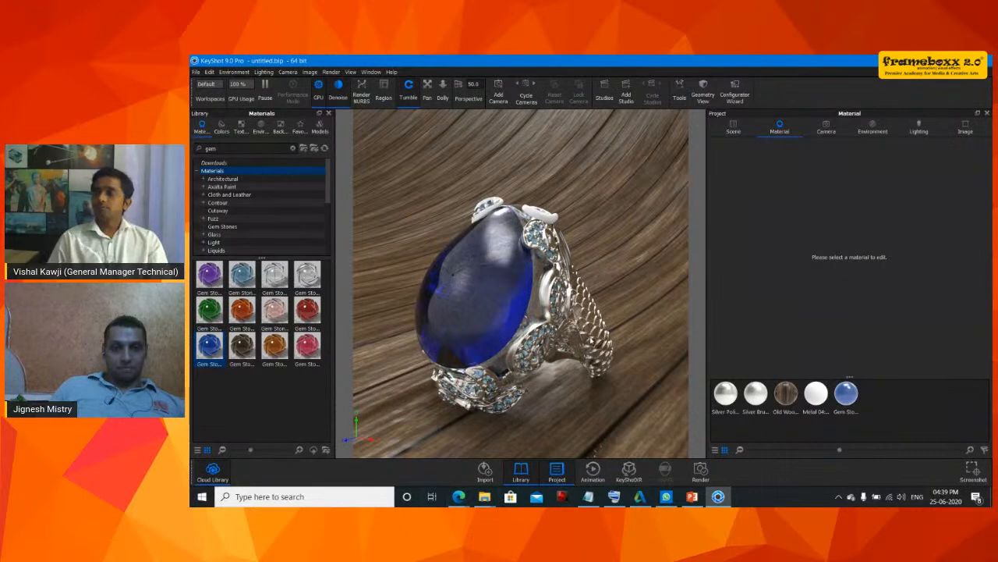
- Switch to the presentation and open the keyshot.com/gallery link in the browser
left_click(459, 496)
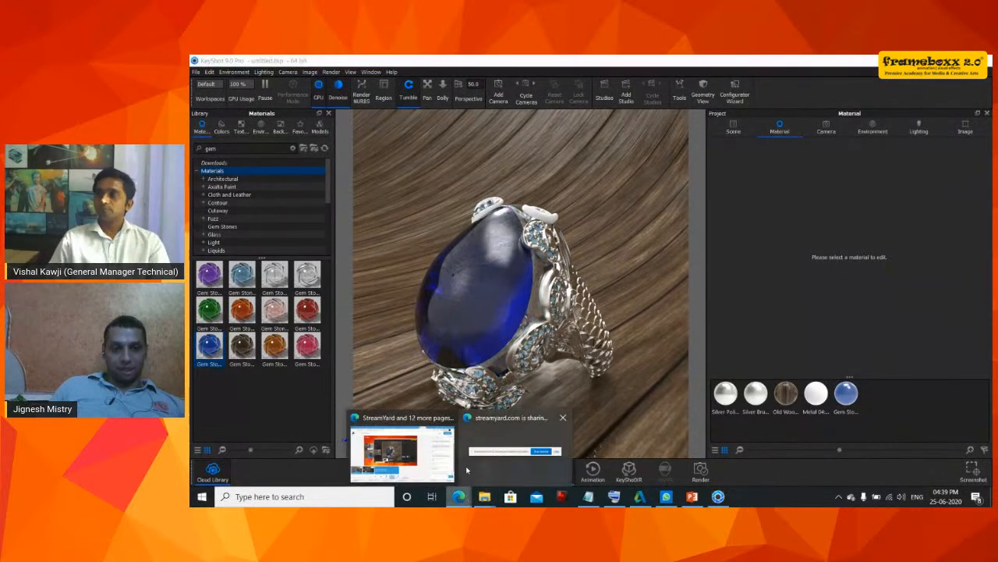
left_click(692, 496)
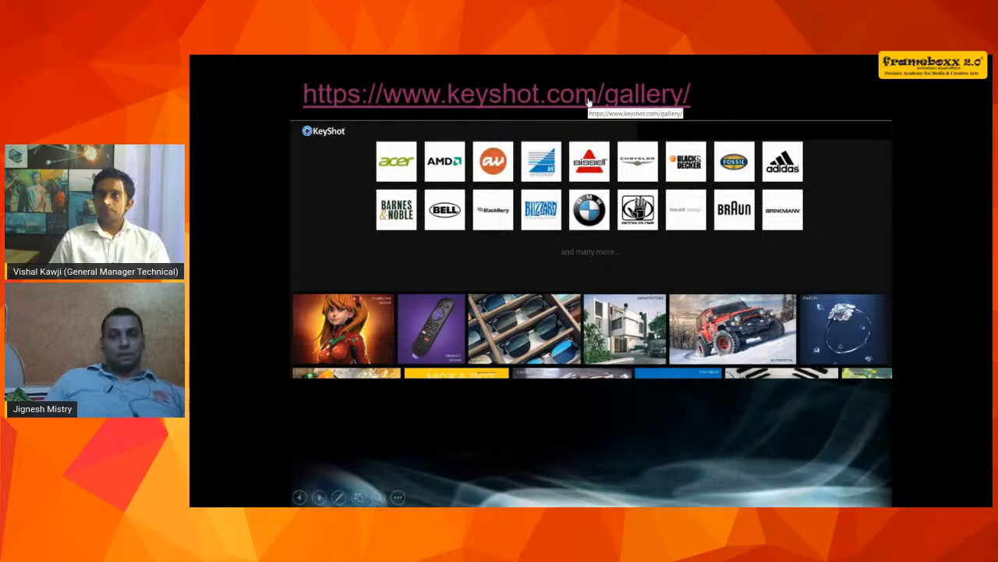
left_click(585, 96)
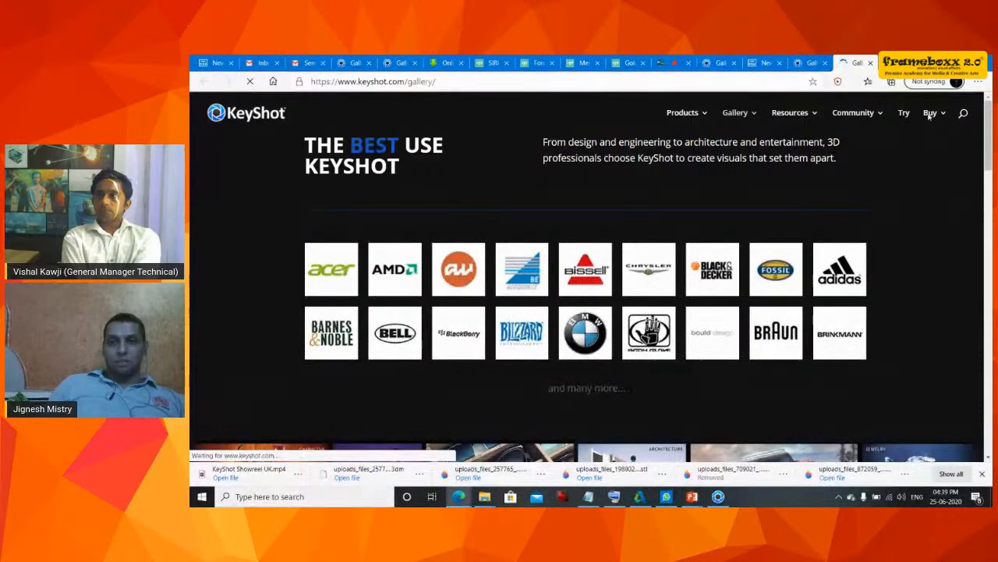
- Open the KeyShot purchase page from the Buy menu and return to the gallery page
mouse_move(933, 113)
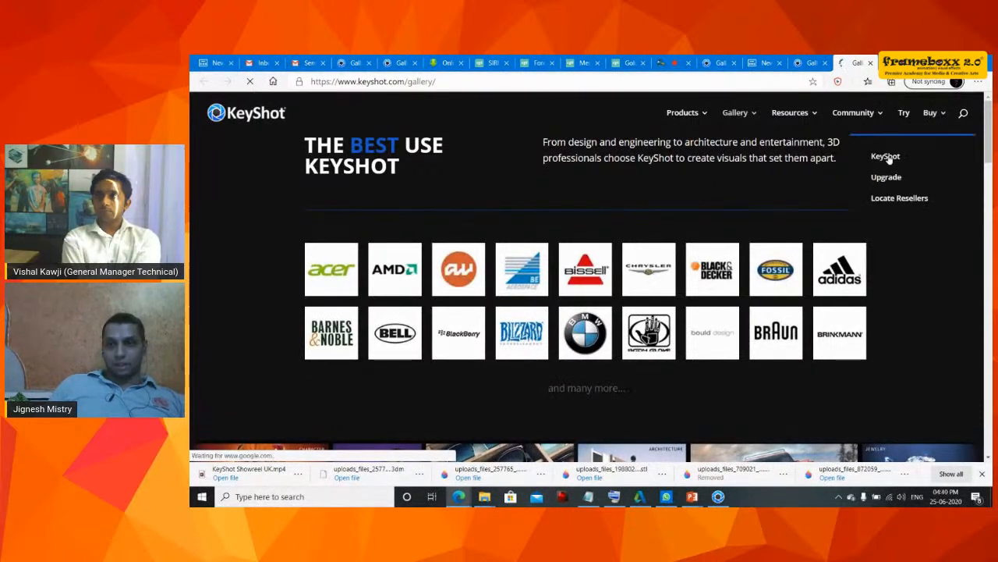
left_click(886, 157)
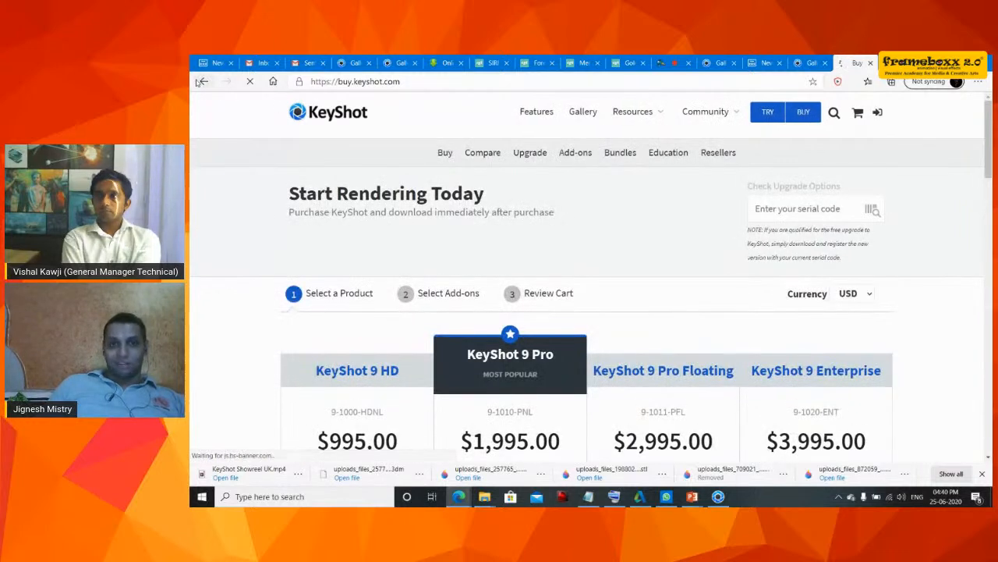
left_click(203, 81)
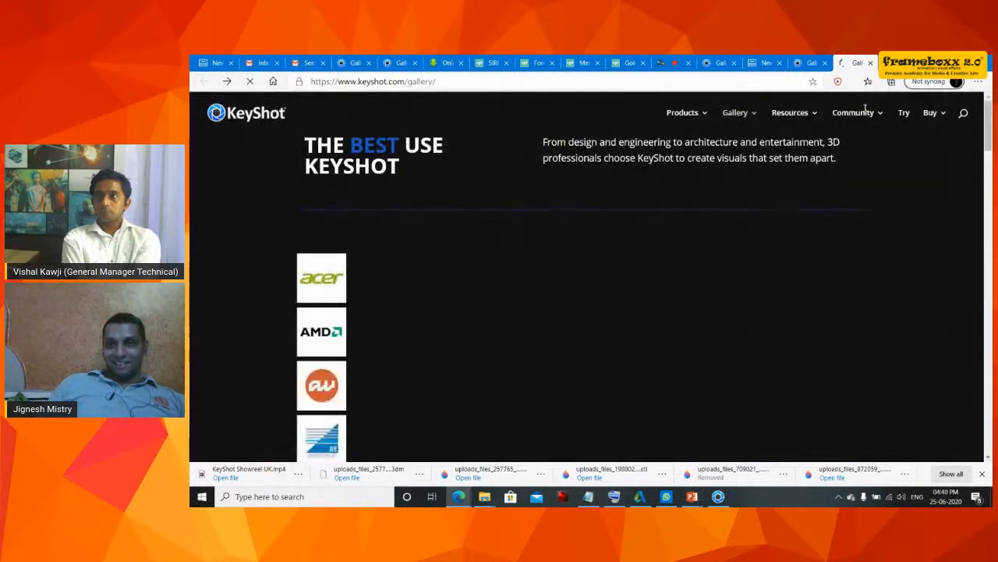
mouse_move(936, 113)
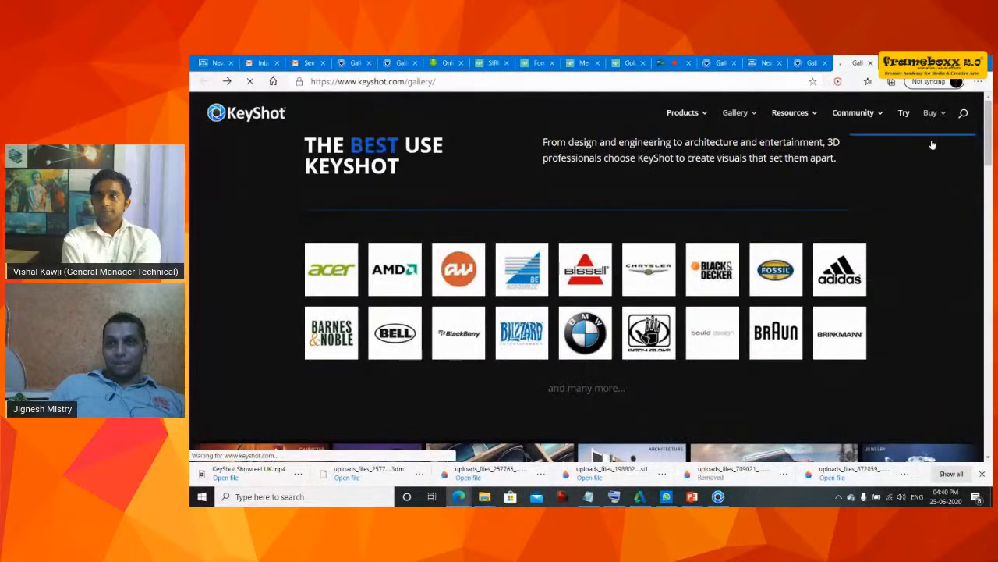
left_click(902, 187)
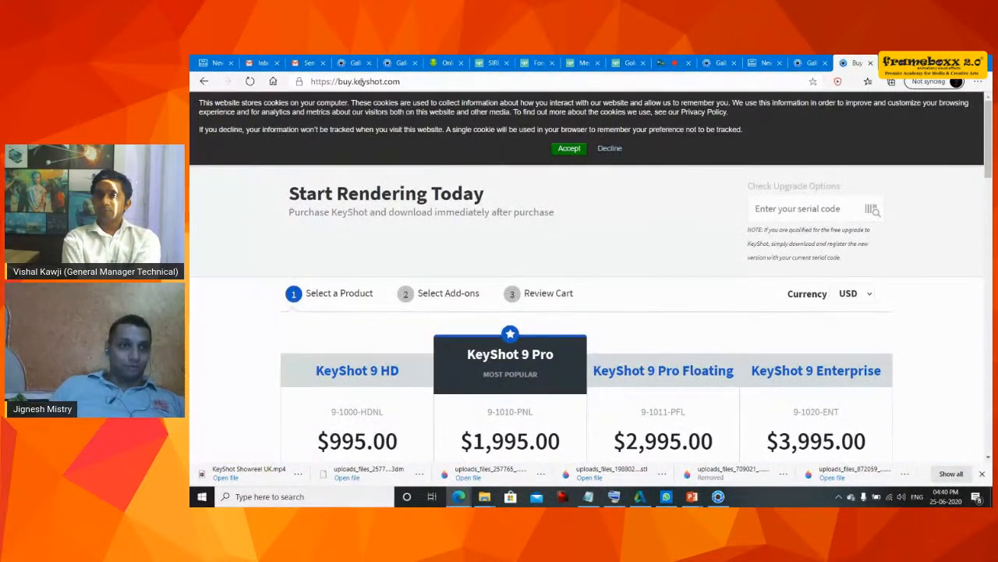
left_click(203, 82)
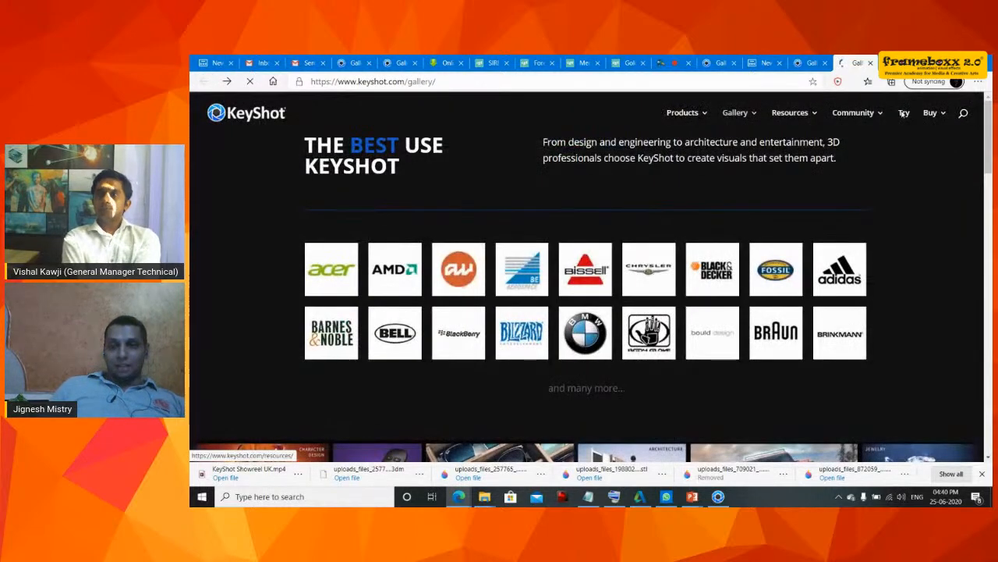
- Open the Try KeyShot page and scroll through the trial download form
left_click(903, 113)
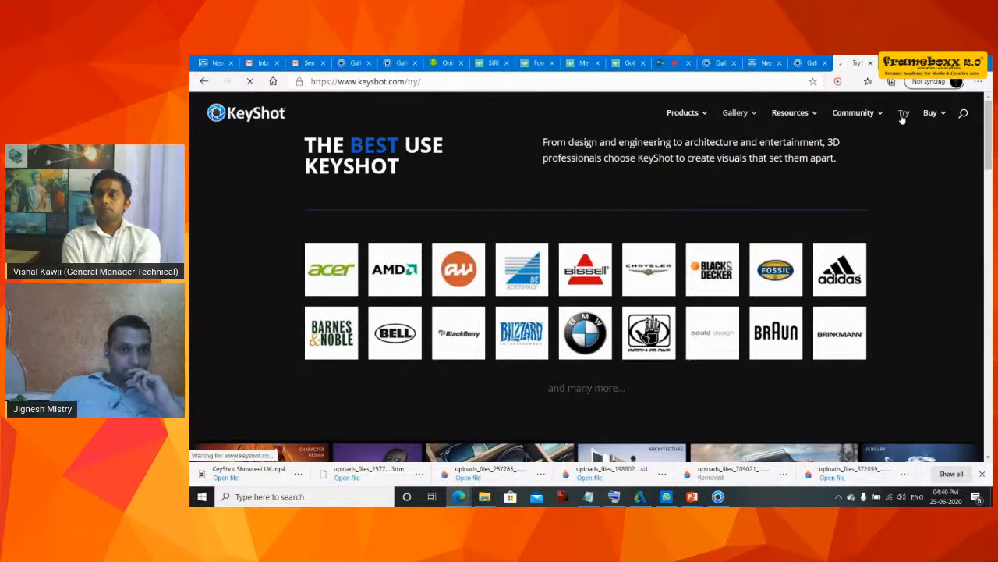
scroll(505, 302, "down", 4)
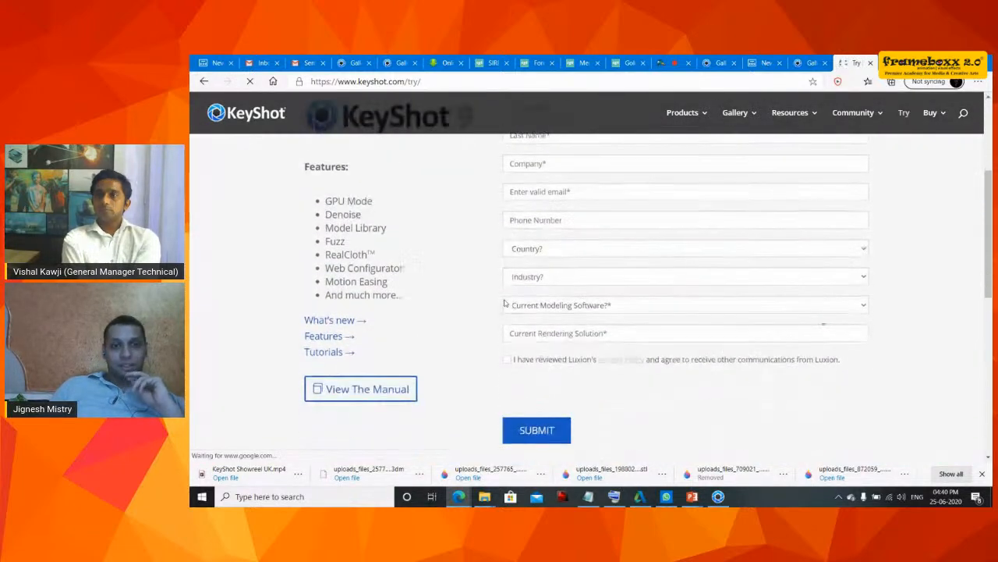
scroll(504, 303, "down", 4)
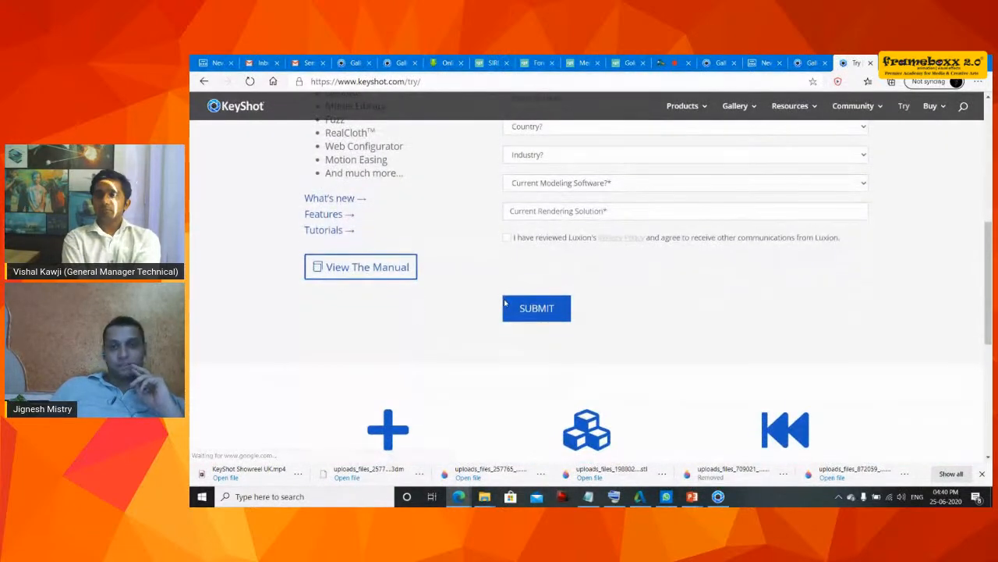
scroll(505, 302, "down", 1)
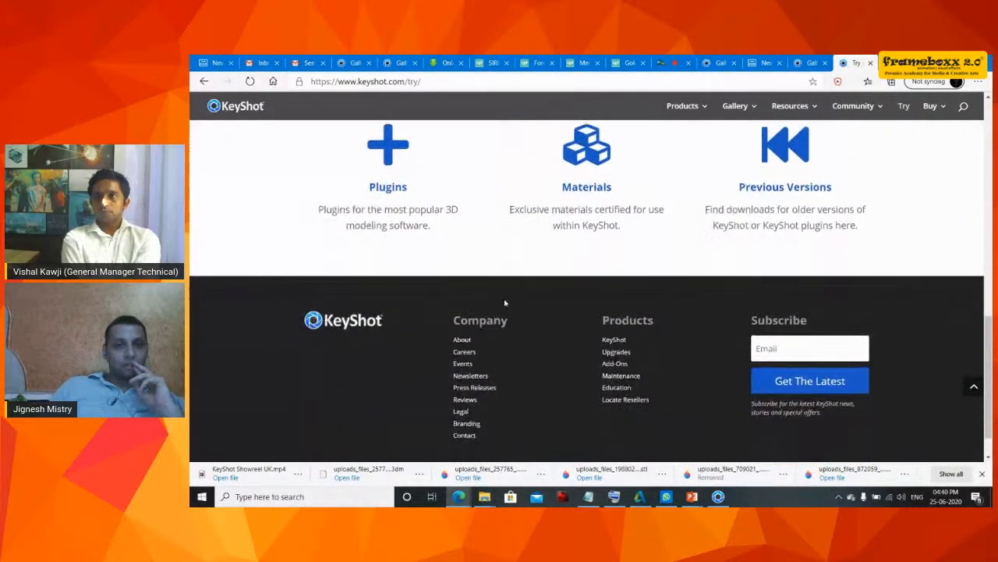
scroll(505, 303, "up", 5)
scroll(505, 303, "up", 5)
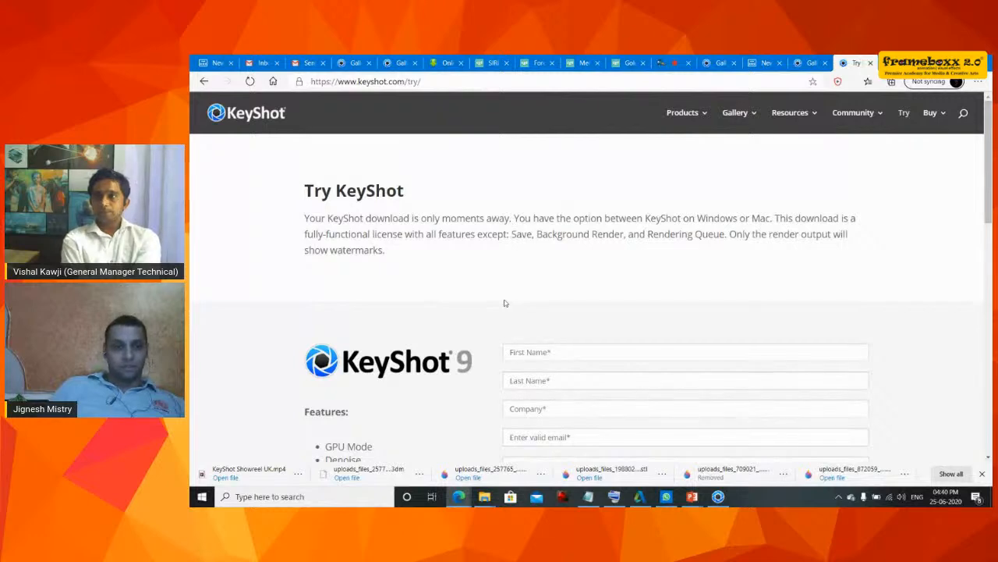
scroll(505, 302, "down", 2)
scroll(505, 303, "down", 1)
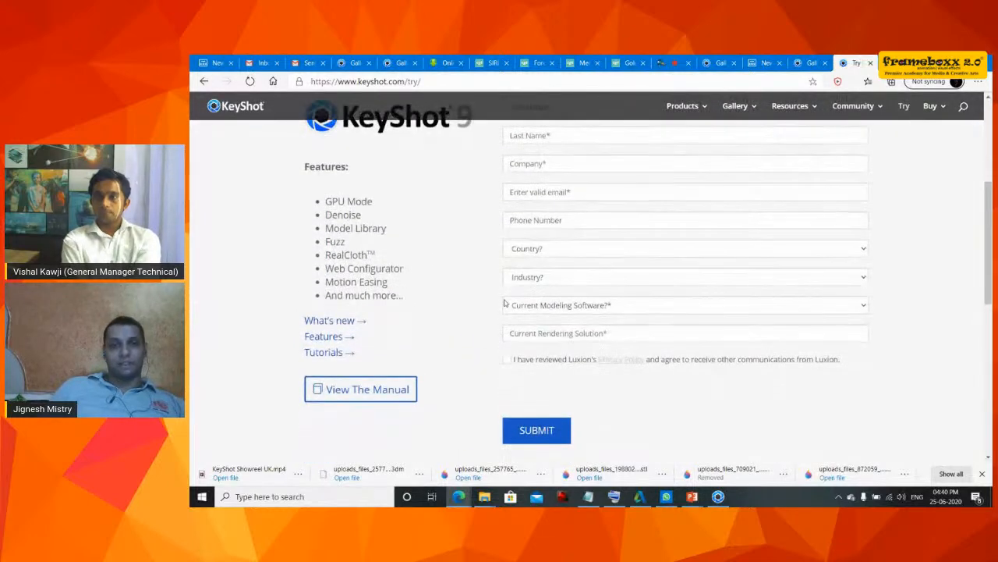
scroll(505, 303, "up", 1)
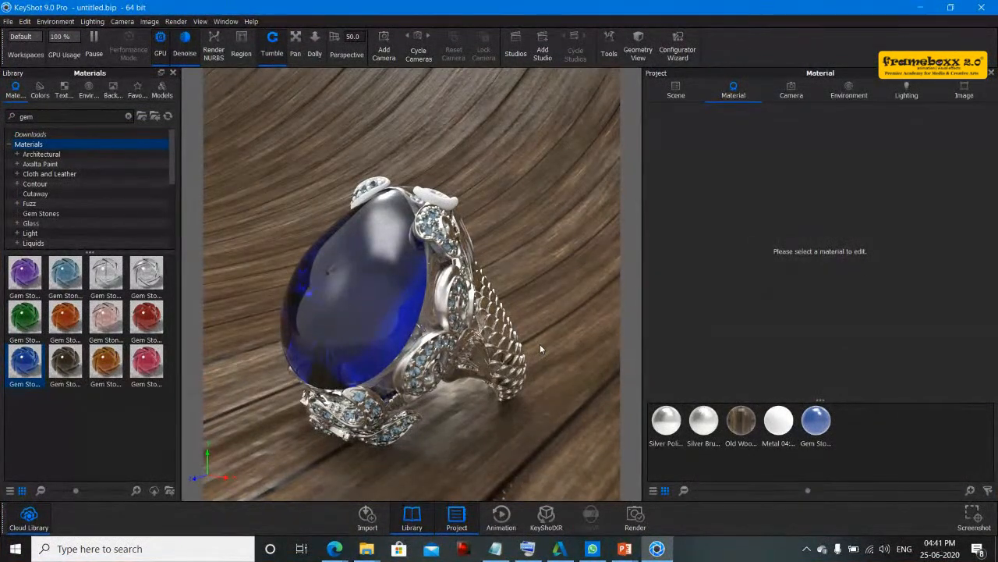
- Examine the rendered ring with its materials from different angles back in KeyShot
left_click_drag(540, 344, 471, 329)
left_click_drag(395, 333, 331, 305)
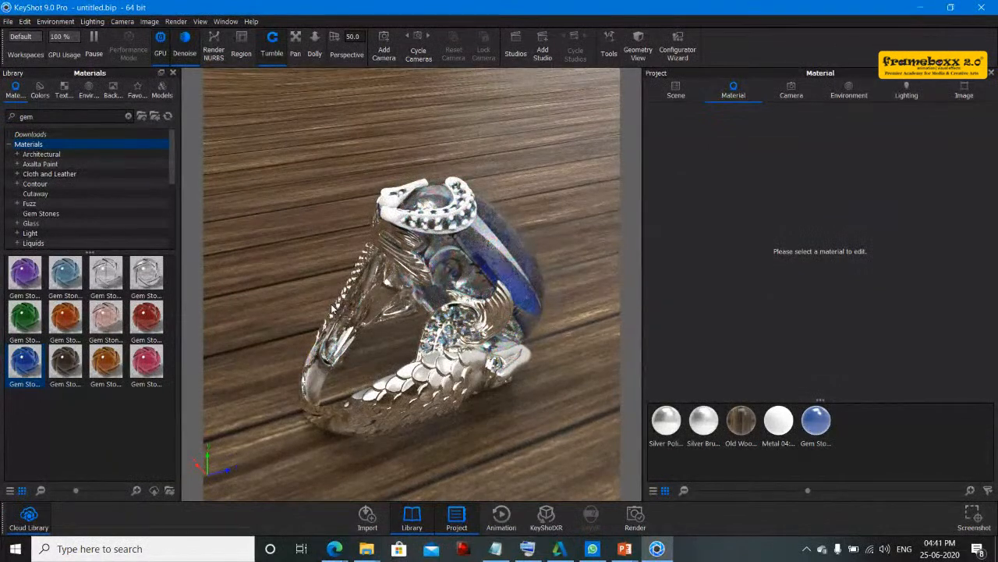
left_click_drag(331, 305, 326, 306)
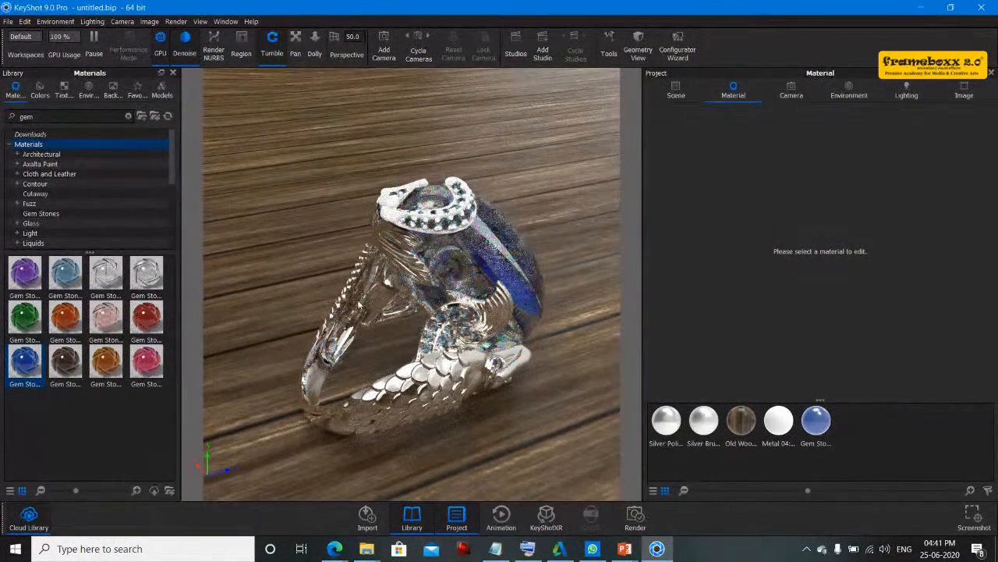
- Add a new camera to the scene and name it "tun"
left_click(792, 99)
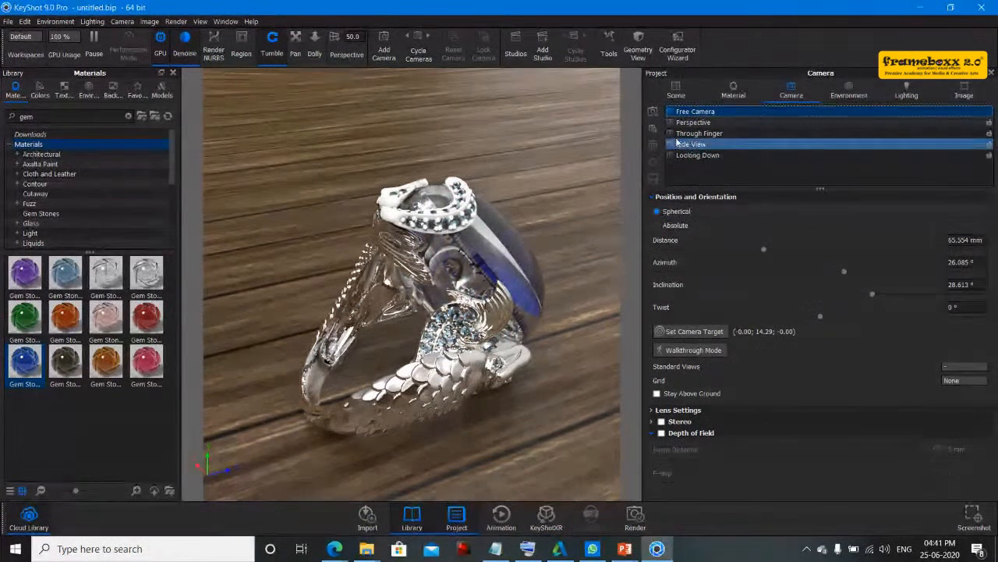
left_click(655, 114)
key("BackSpace")
type("tu")
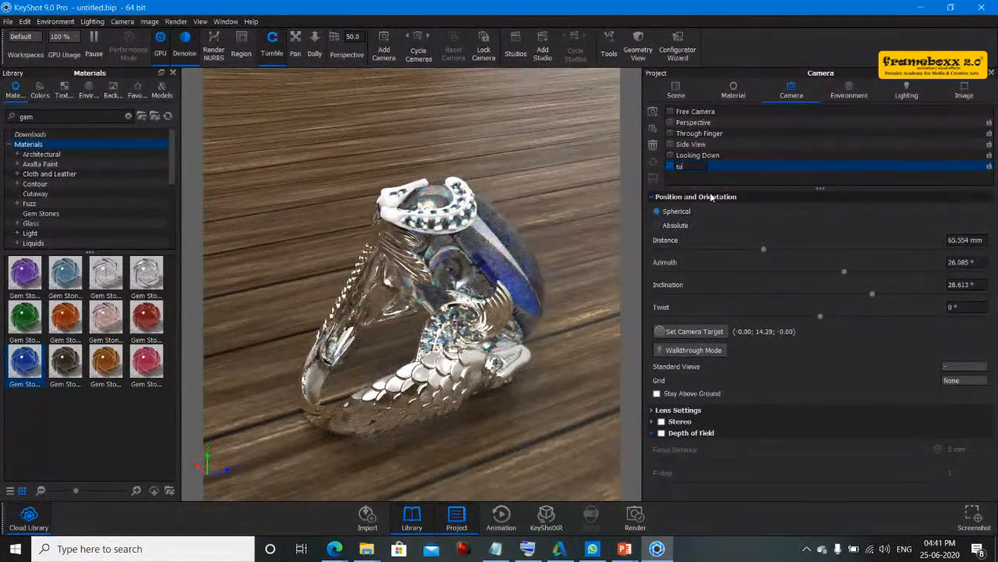
type("n")
key("Return")
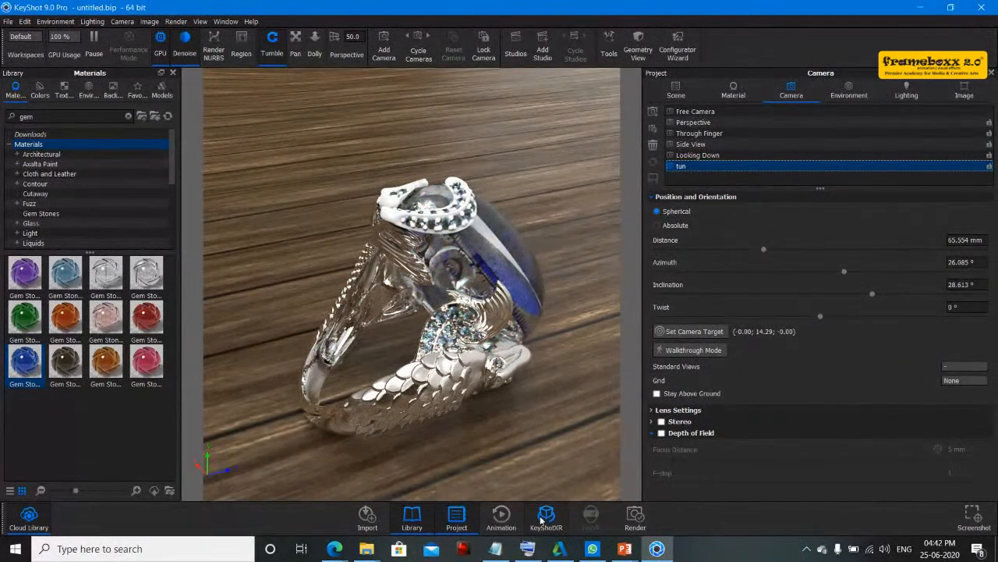
- Use the Animation Wizard to create a 360° orbit animation of the "tun" camera lasting 5 s with linear motion ease
left_click(516, 520)
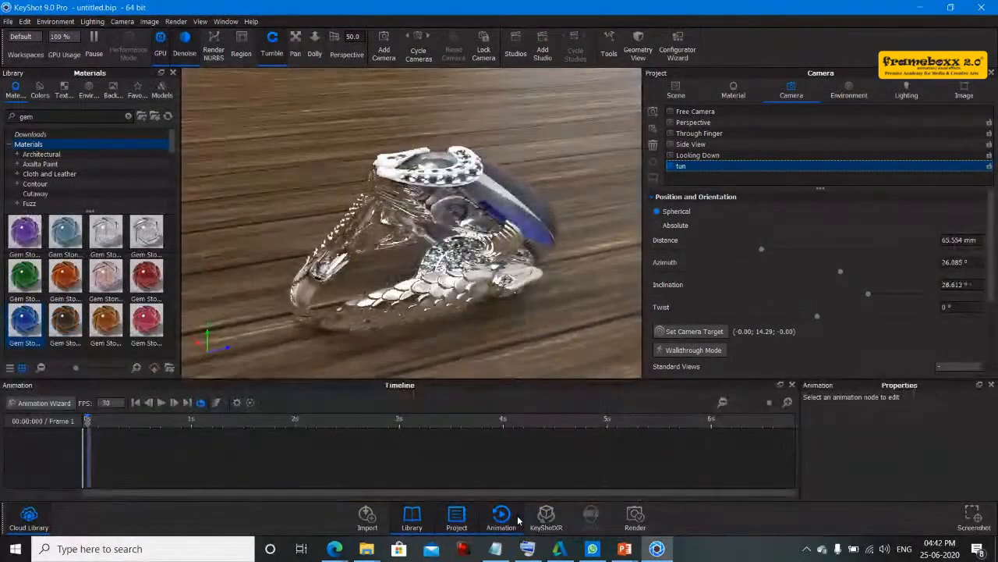
left_click(38, 403)
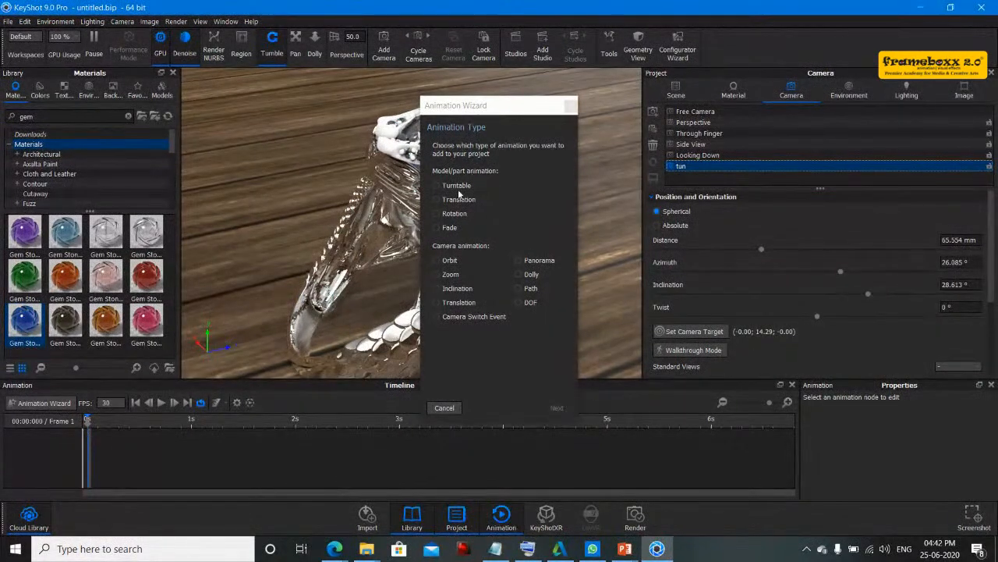
left_click(453, 214)
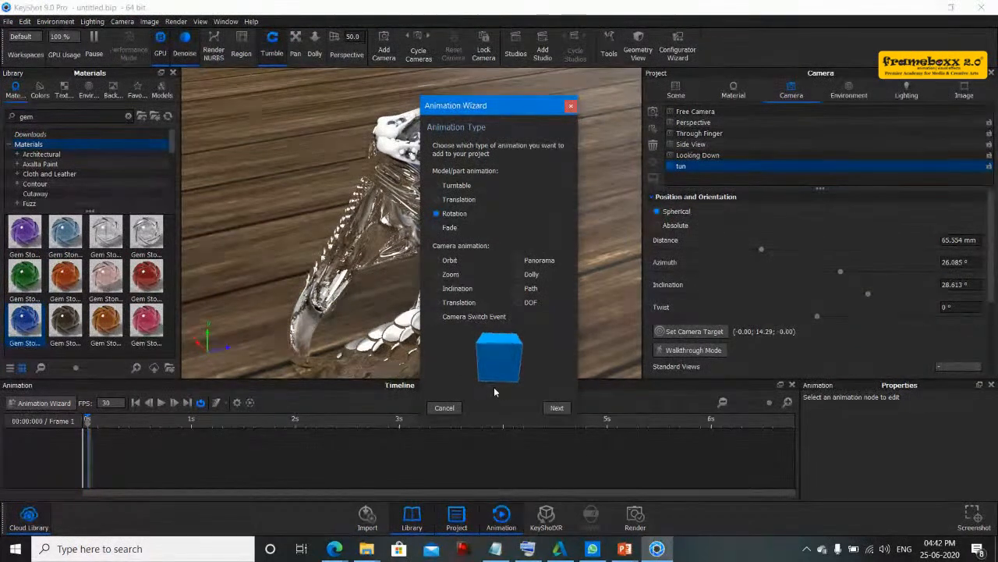
left_click(449, 261)
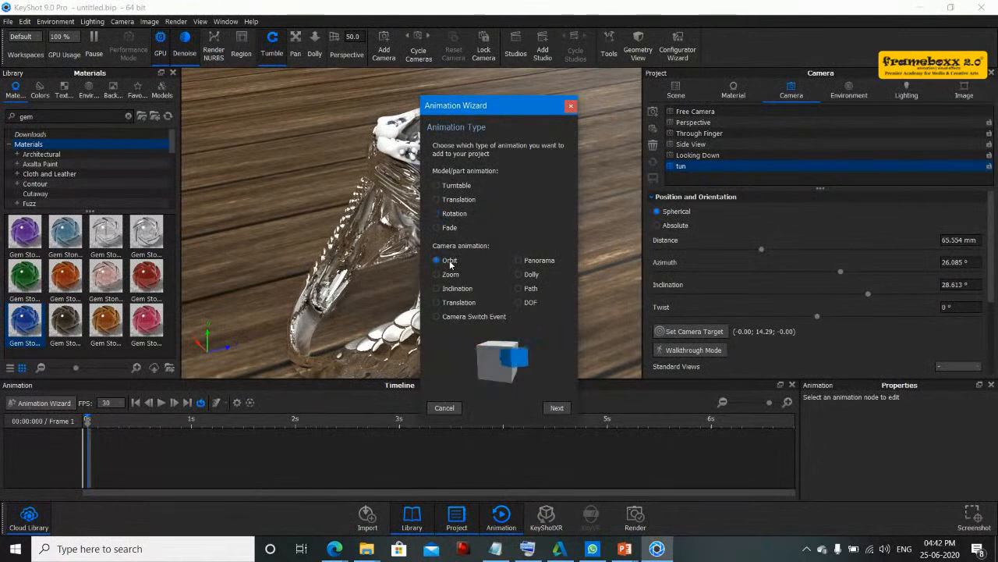
left_click(559, 409)
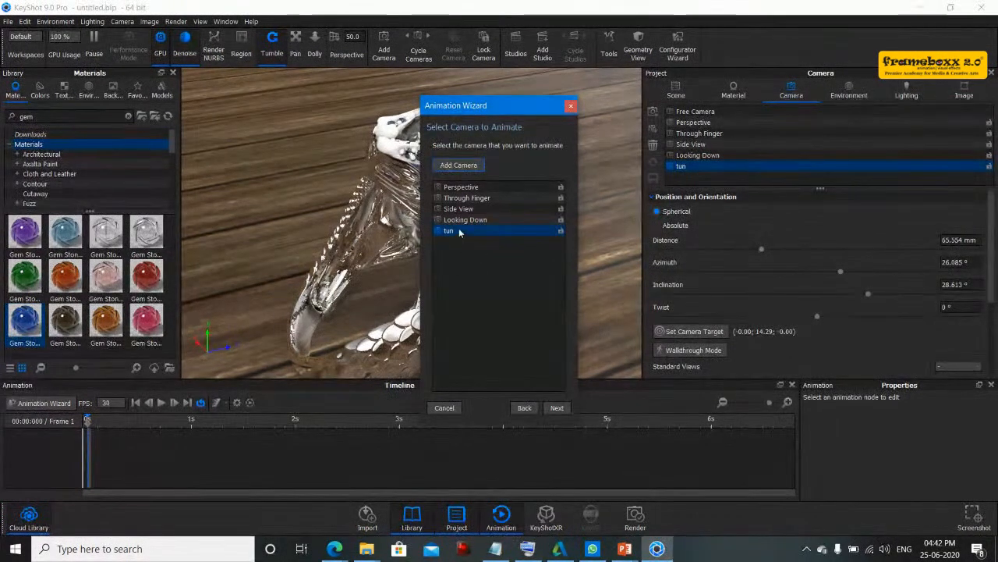
left_click(556, 409)
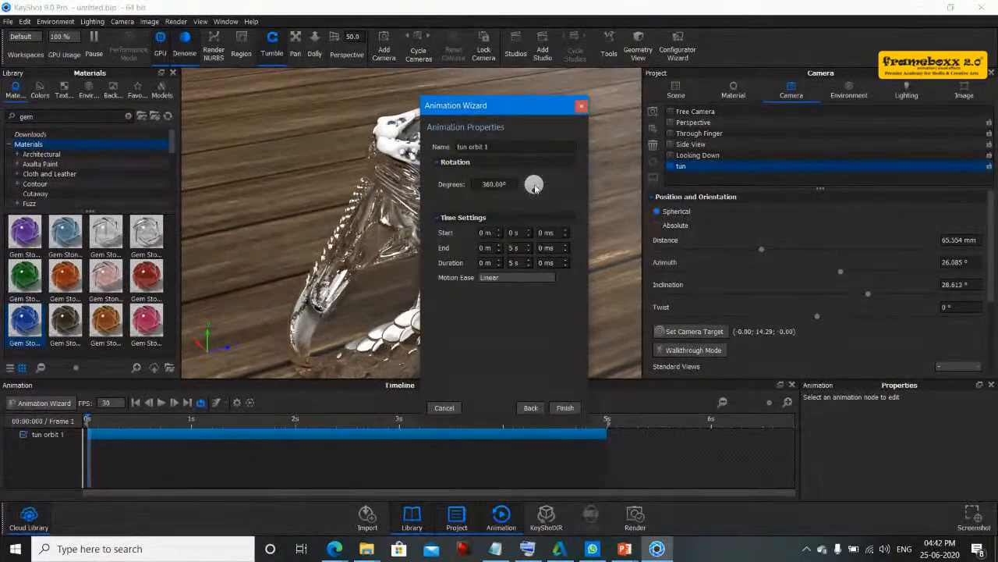
left_click(506, 277)
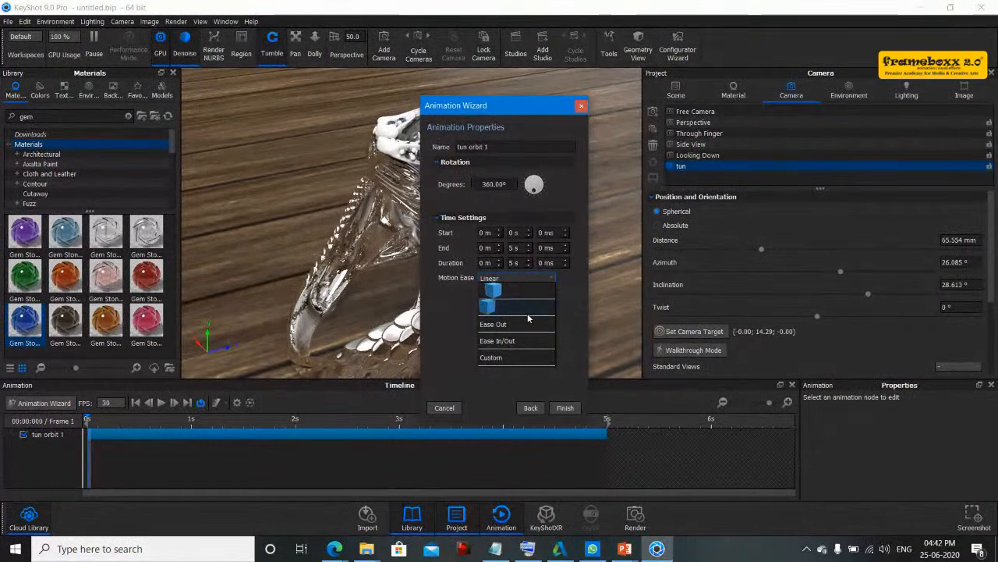
left_click(496, 292)
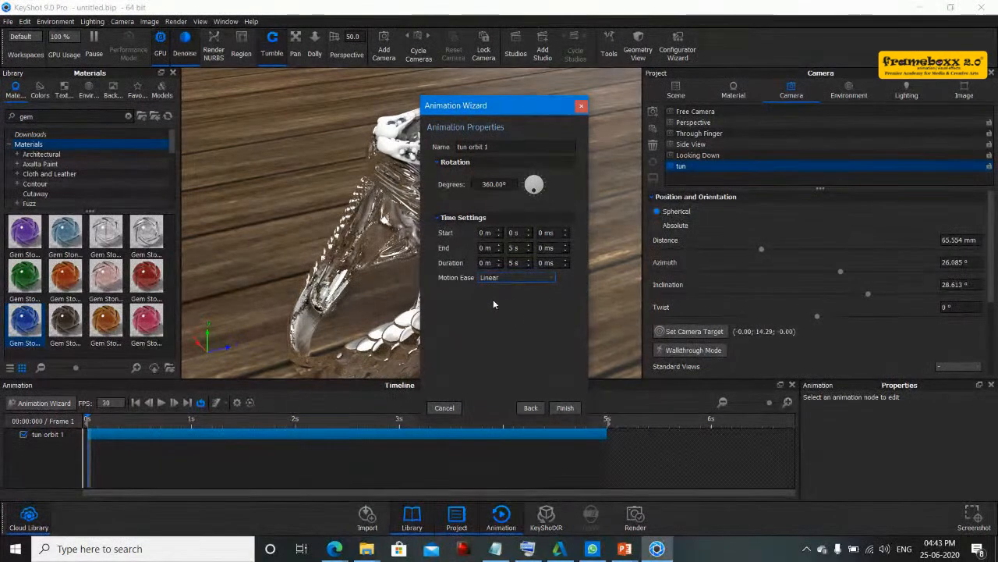
left_click(568, 408)
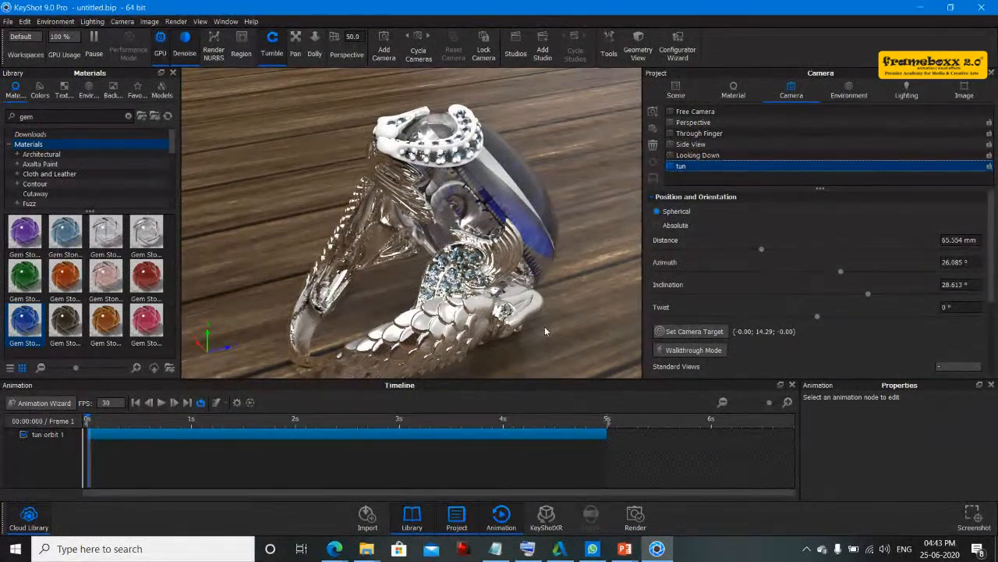
- Play and pause the orbit animation on the timeline to preview it
left_click(161, 402)
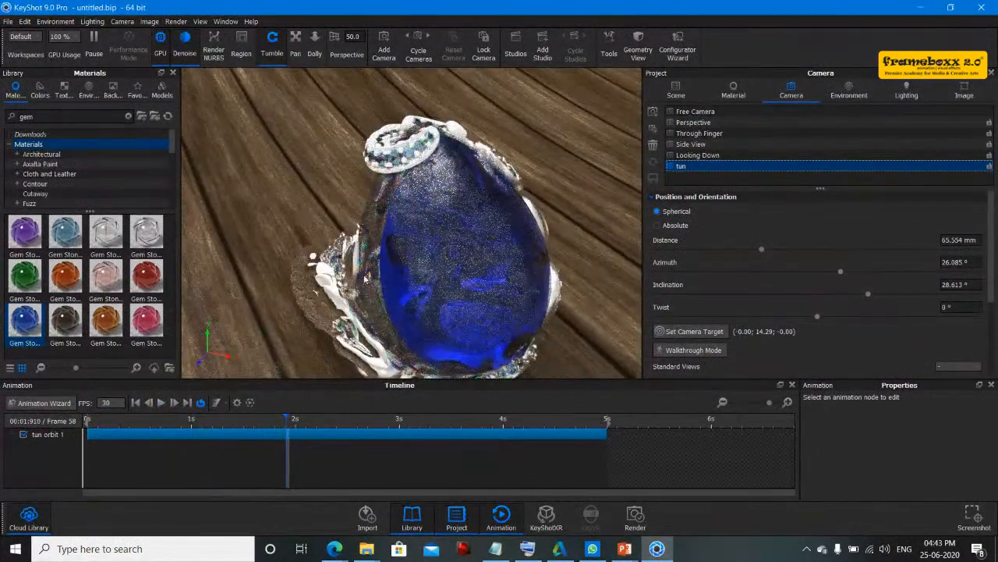
left_click(160, 402)
left_click(160, 403)
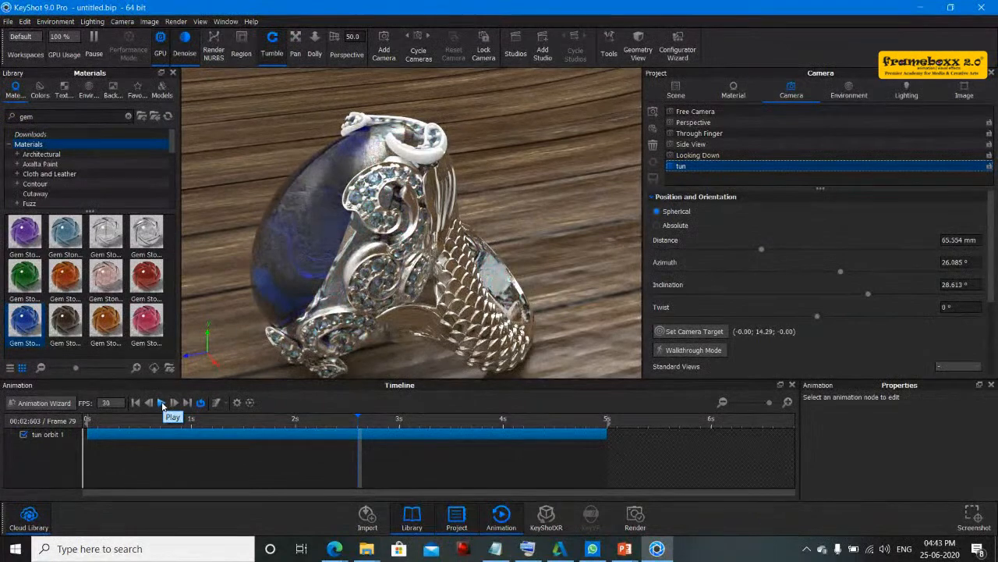
left_click(162, 402)
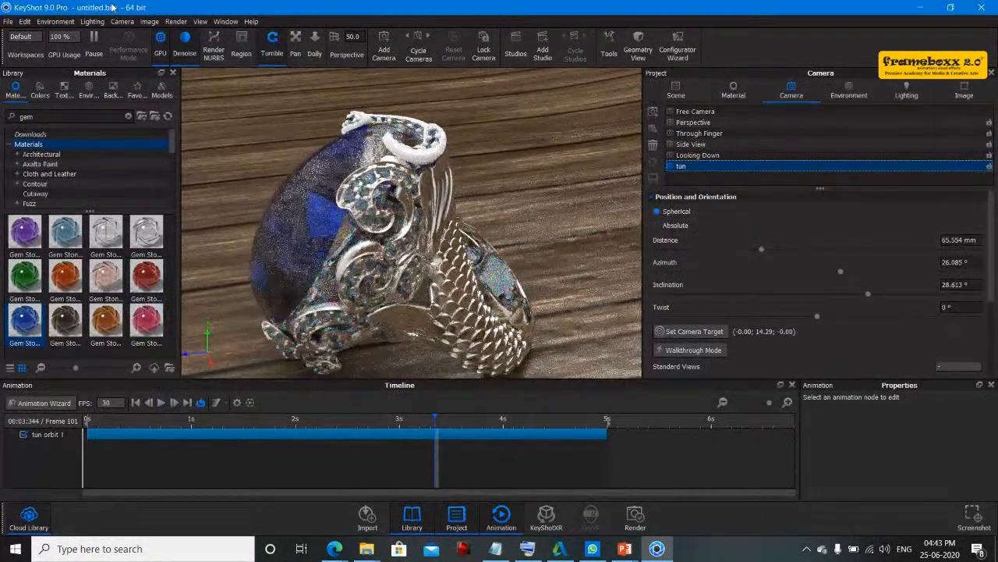
- Switch rendering from GPU to CPU, turn on Performance Mode, and play the animation again
left_click(159, 45)
left_click(129, 45)
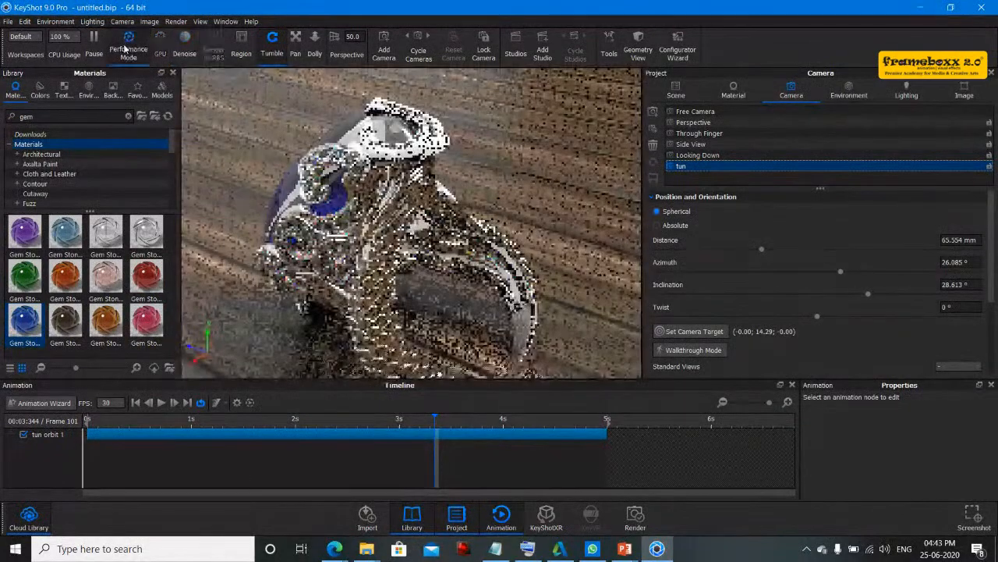
left_click(161, 402)
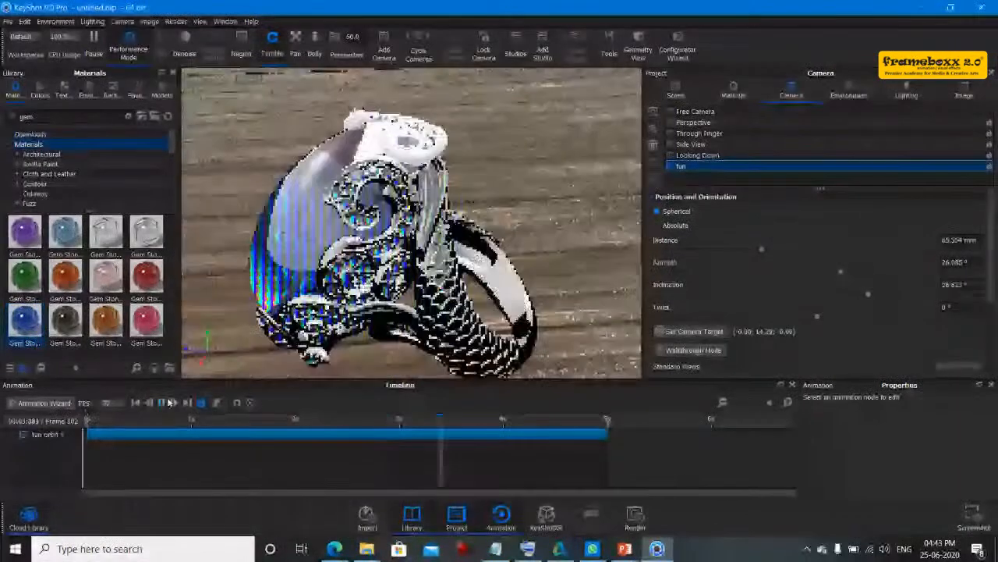
- Pause the animation, change the camera distance to about 86 mm, and replay the animation
left_click(168, 402)
left_click_drag(763, 252, 796, 258)
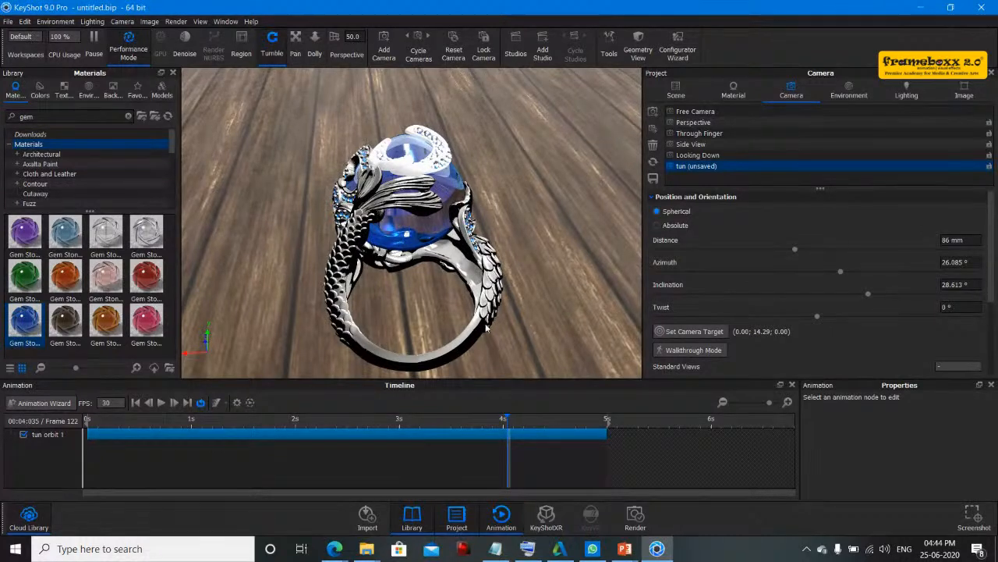
left_click(160, 402)
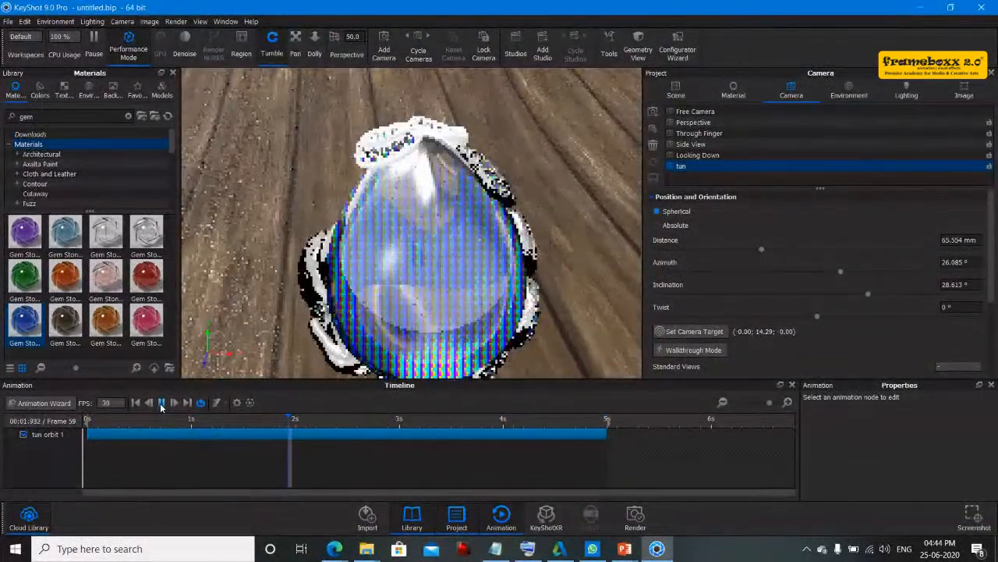
left_click(161, 404)
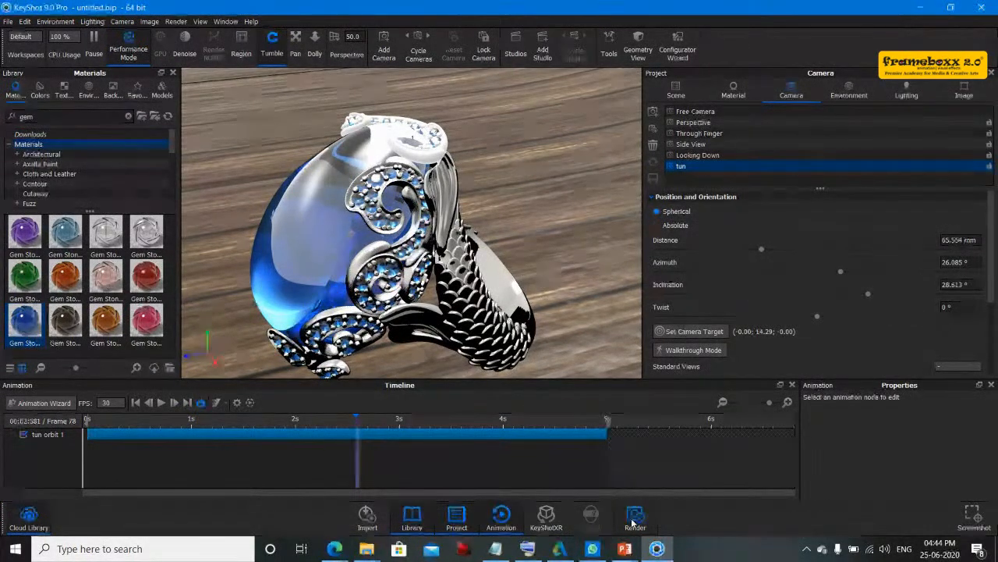
- Open the Render dialog and browse its Still Image, Animation, KeyShotXR and Configurator output options
left_click(634, 521)
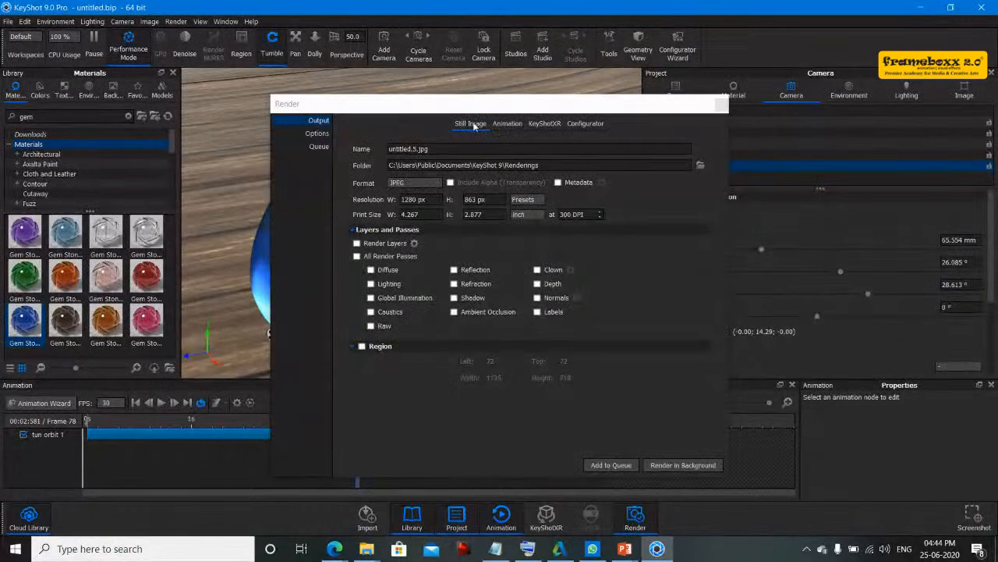
left_click(506, 123)
left_click(546, 124)
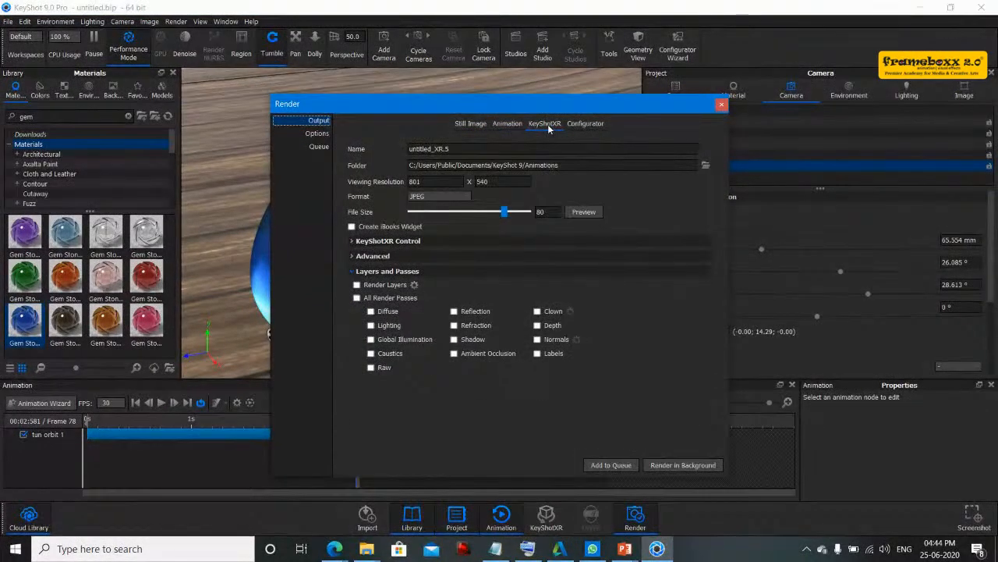
left_click(418, 241)
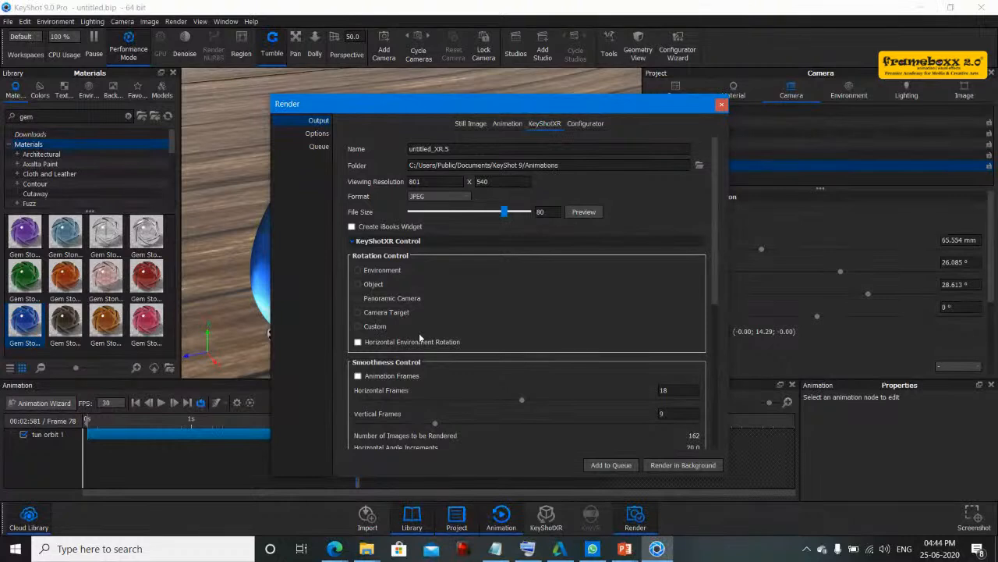
scroll(419, 332, "down", 1)
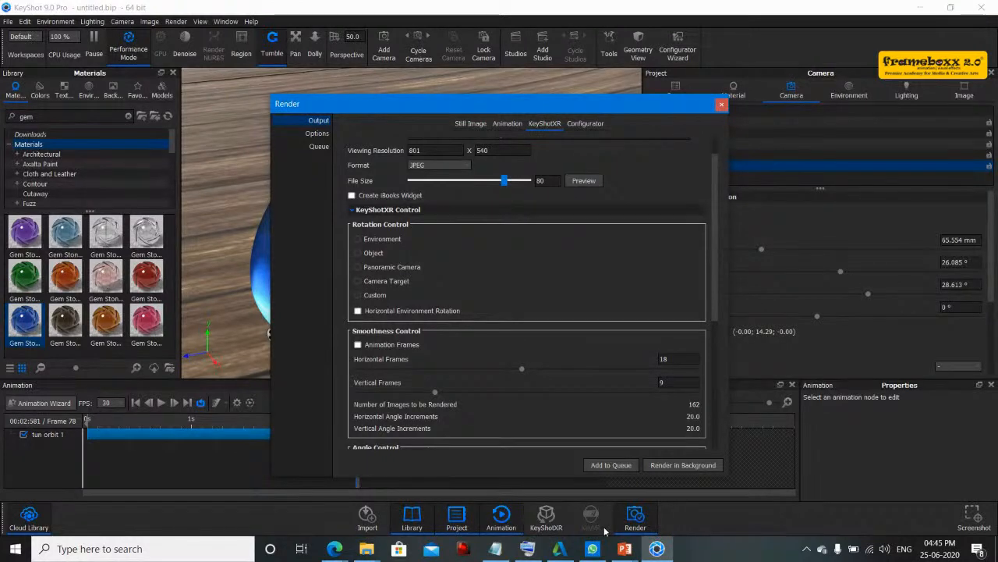
left_click(590, 125)
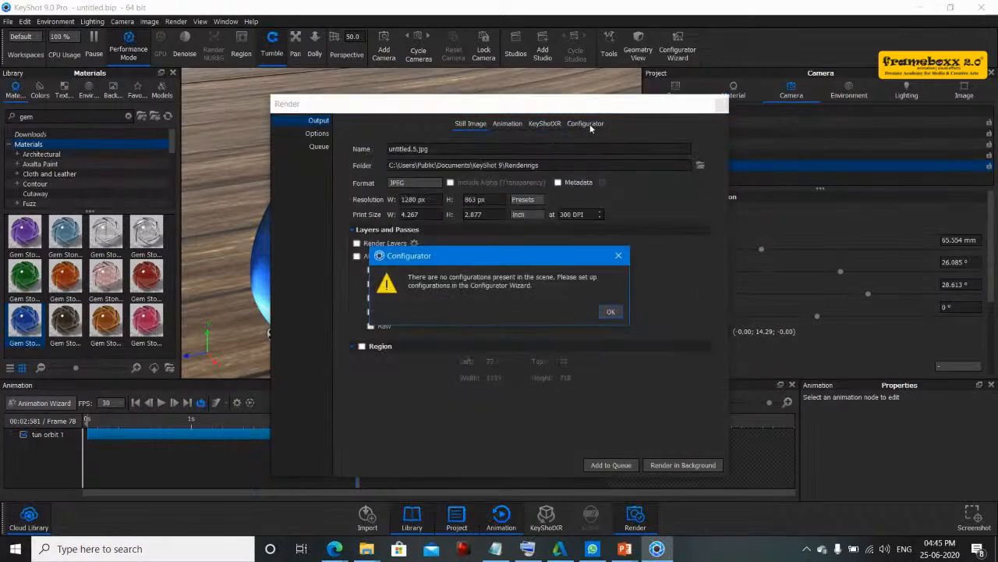
left_click(611, 311)
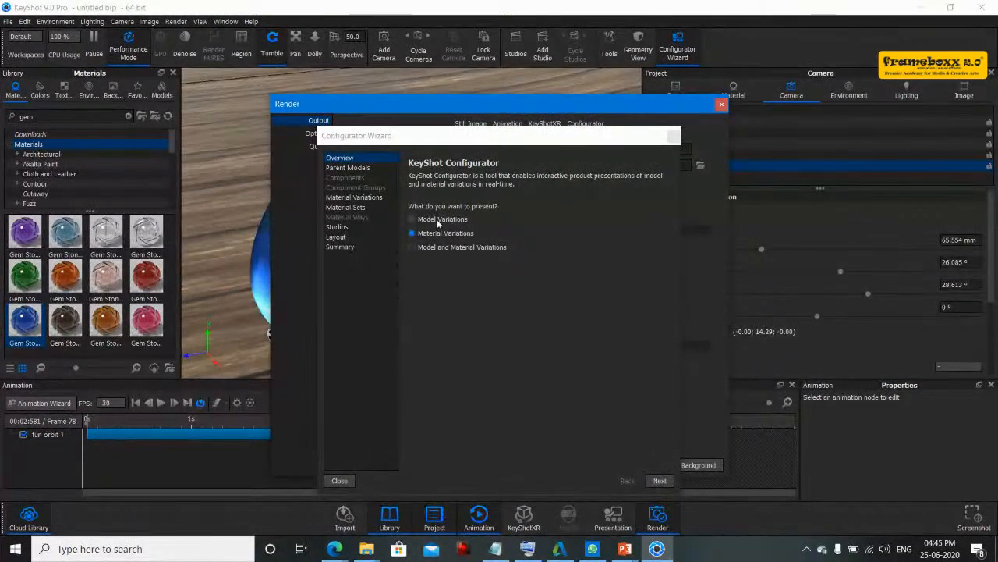
- Step through the Configurator Wizard pages from Overview to Layout, then close the wizard
left_click(658, 480)
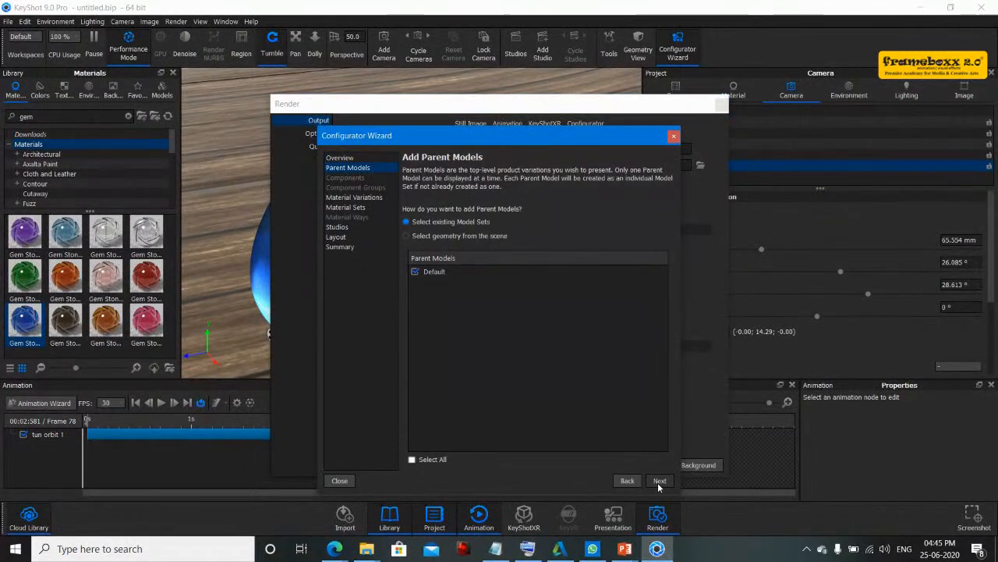
left_click(659, 481)
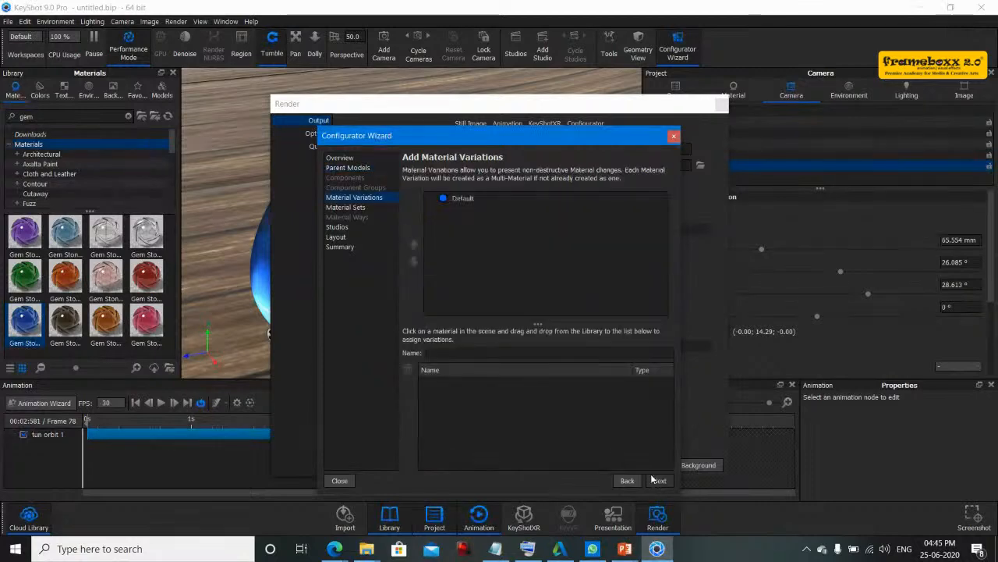
left_click(657, 480)
left_click(656, 481)
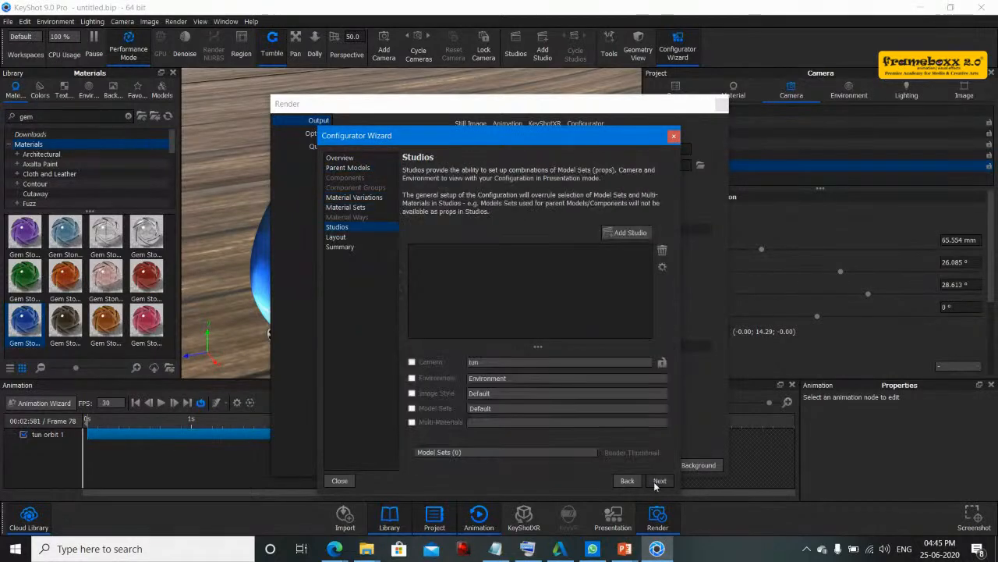
left_click(647, 480)
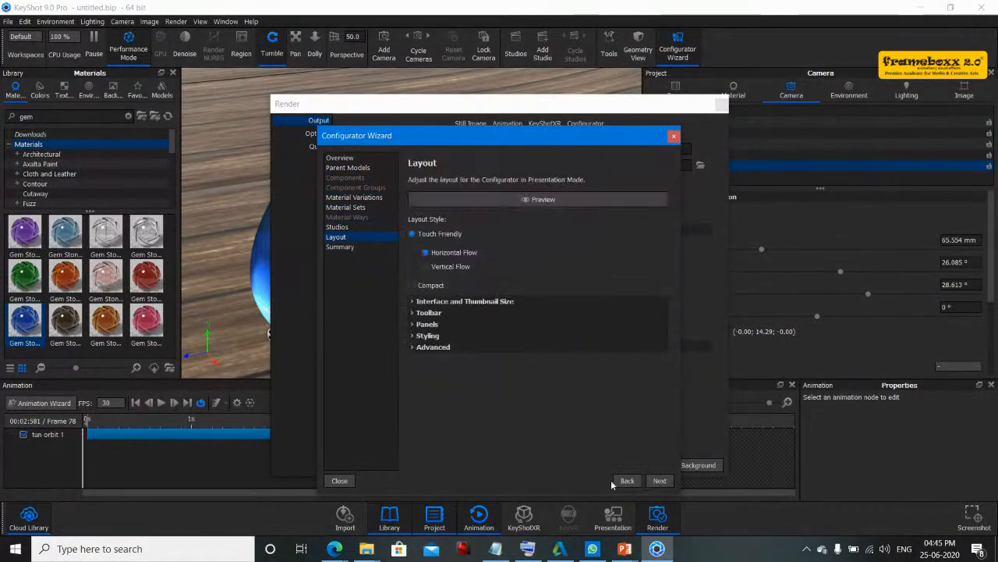
left_click(674, 137)
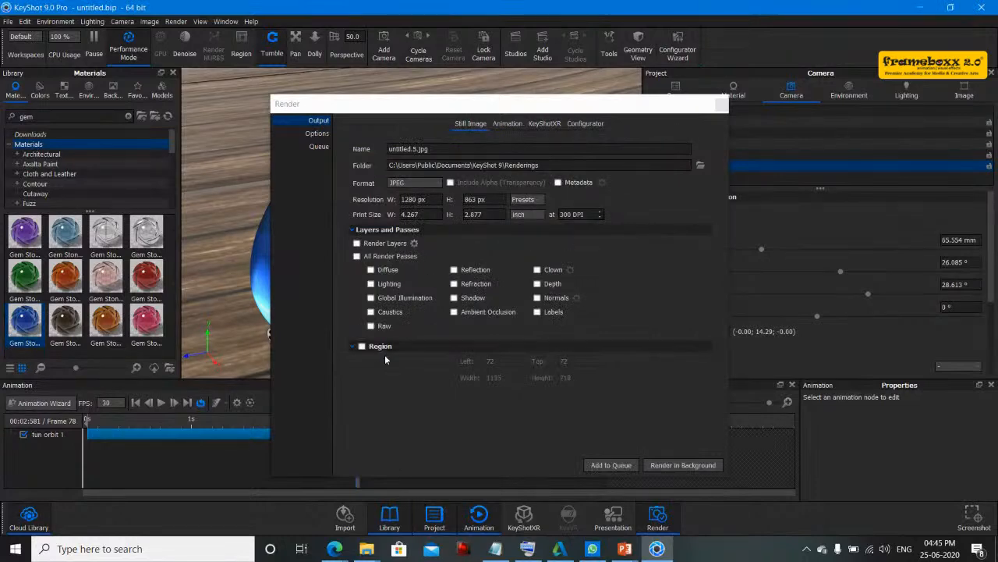
- In the animation render output, turn off video output and enable Render Layers and All Render Passes
left_click(548, 126)
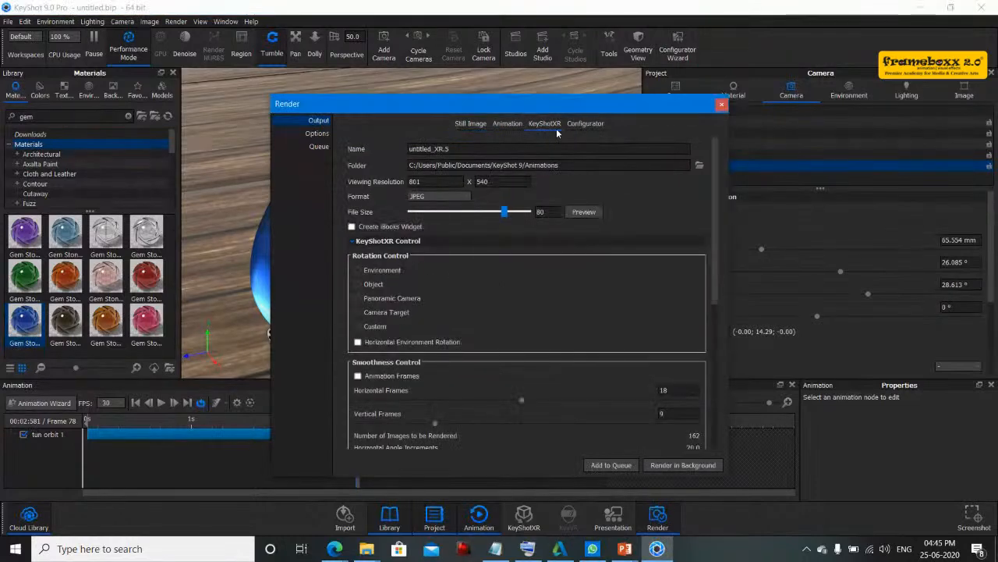
left_click(508, 124)
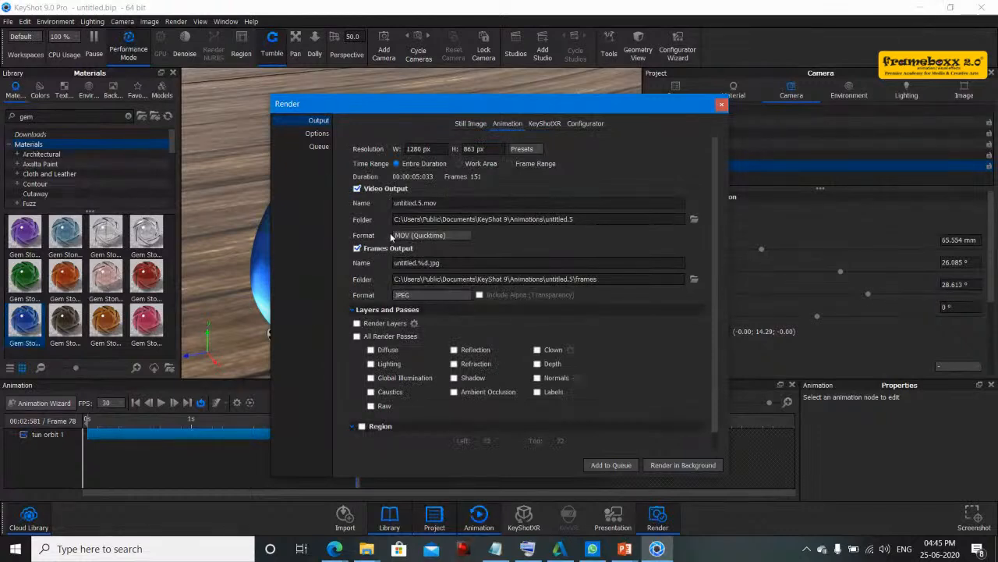
left_click(457, 239)
left_click(401, 272)
left_click(358, 189)
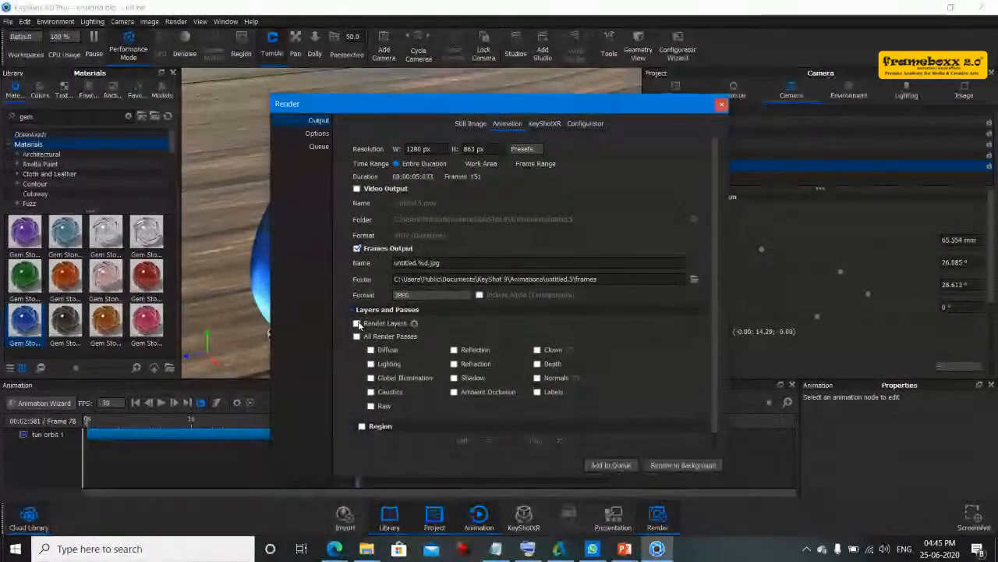
left_click(357, 323)
left_click(358, 335)
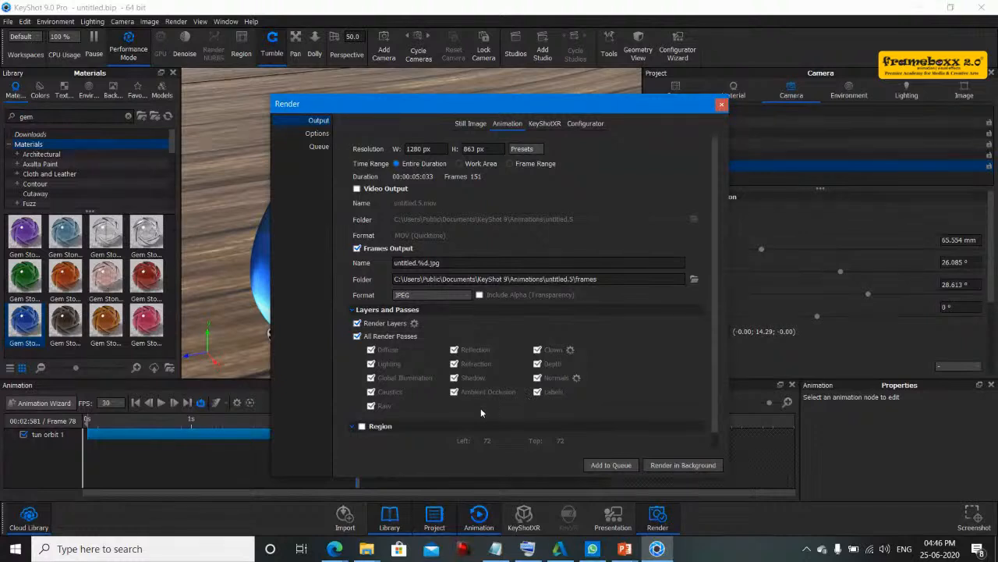
- Set the animation frames output format to EXR
left_click(452, 297)
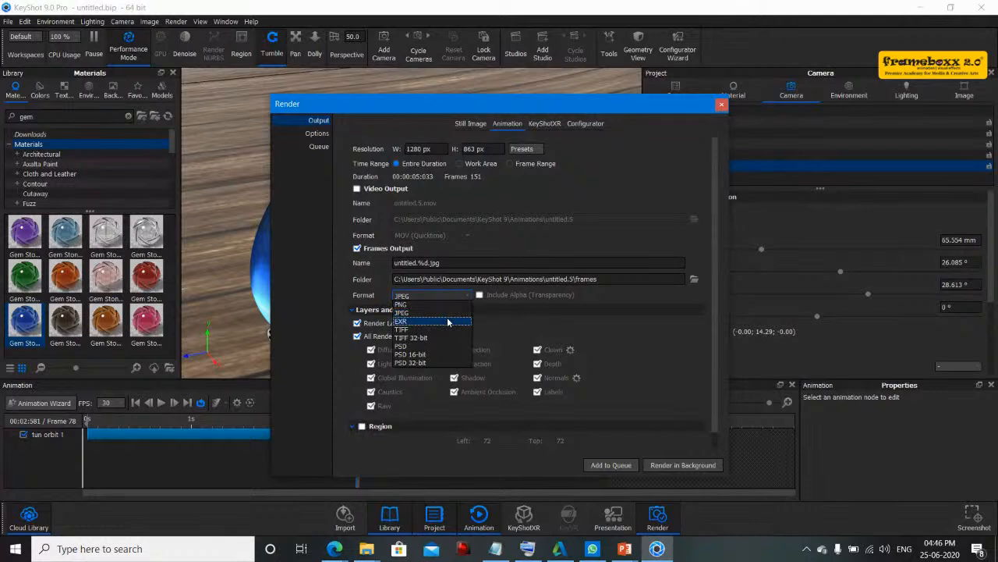
left_click(448, 320)
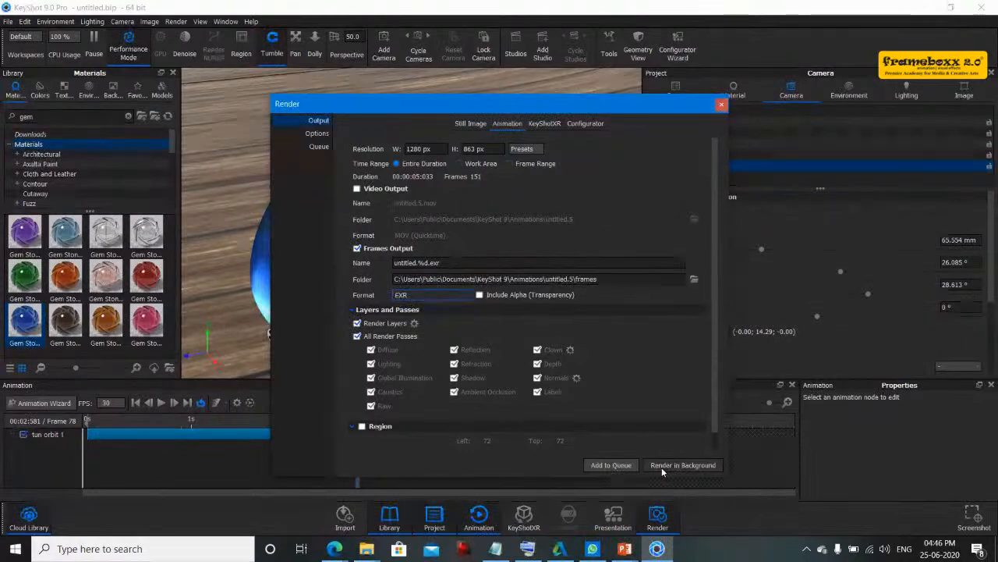
- In the still image output, turn off Render Layers and All Render Passes
left_click(463, 124)
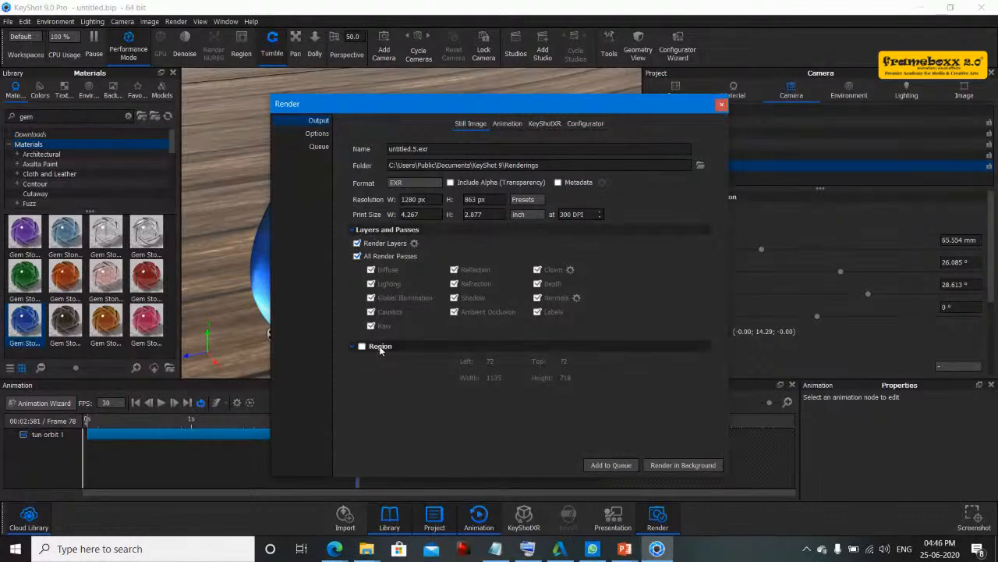
left_click(357, 242)
left_click(359, 256)
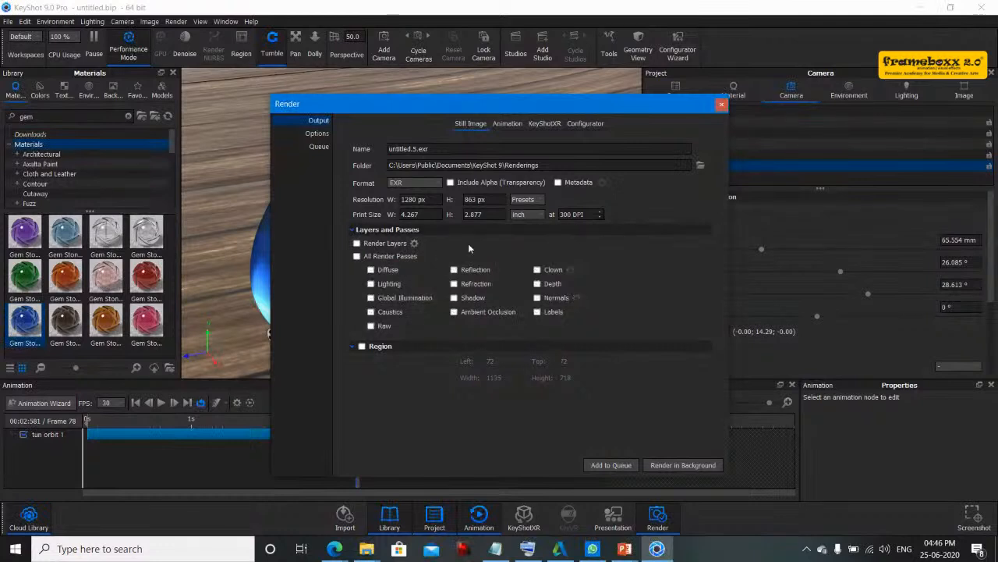
- Set the render quality option to Custom Control and start a background render
left_click(312, 134)
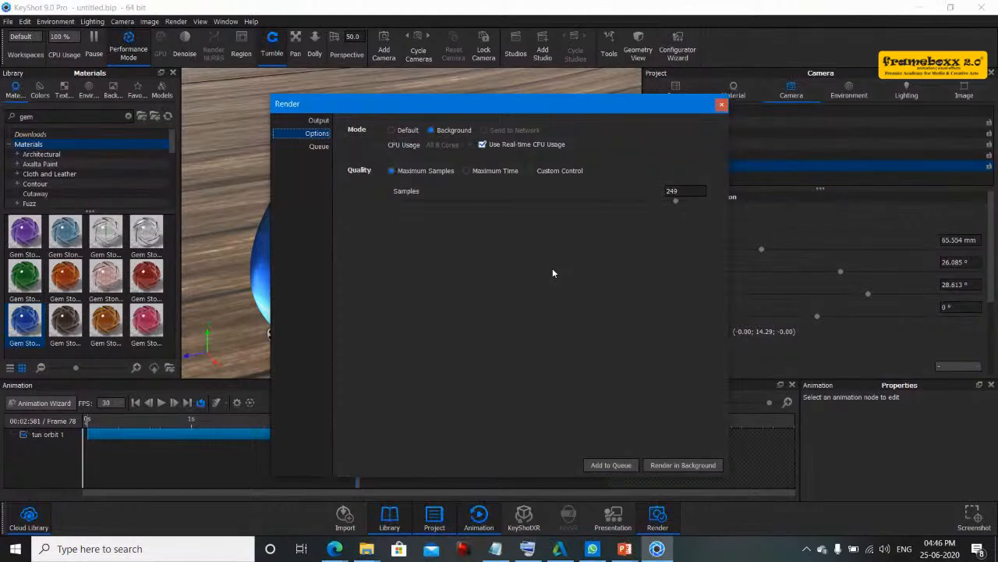
left_click(546, 174)
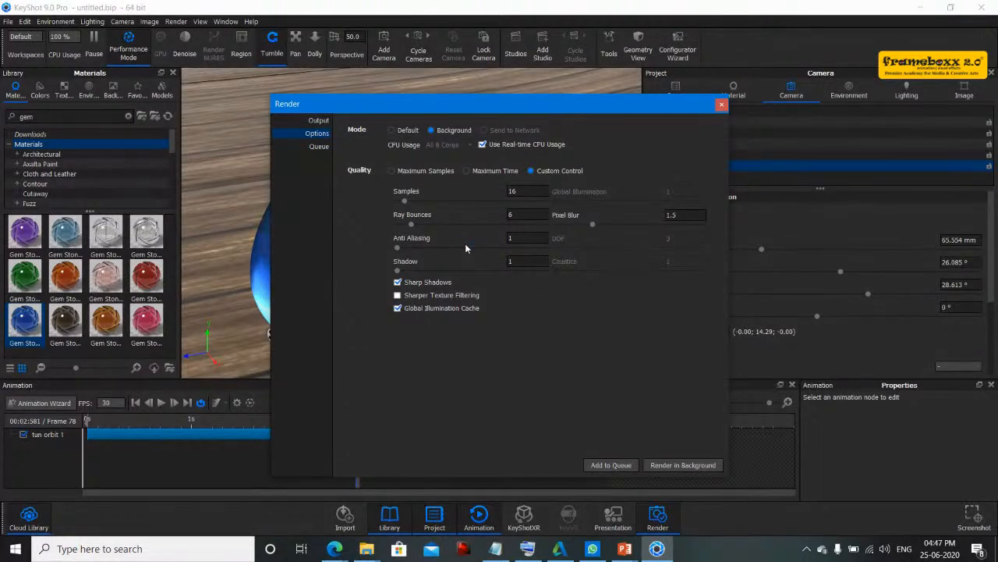
left_click(675, 466)
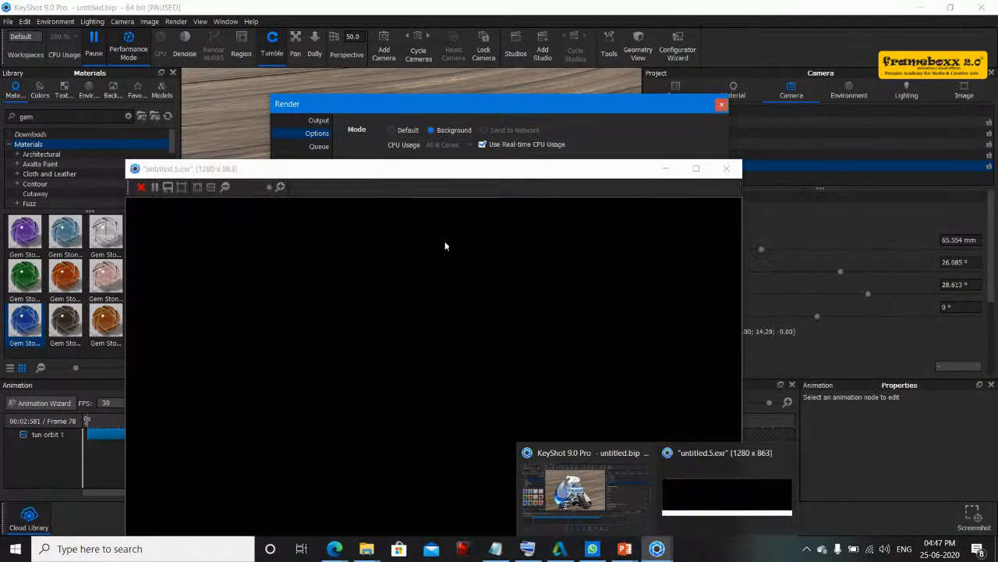
- Close the render output window and the Render dialog
left_click_drag(433, 175, 438, 79)
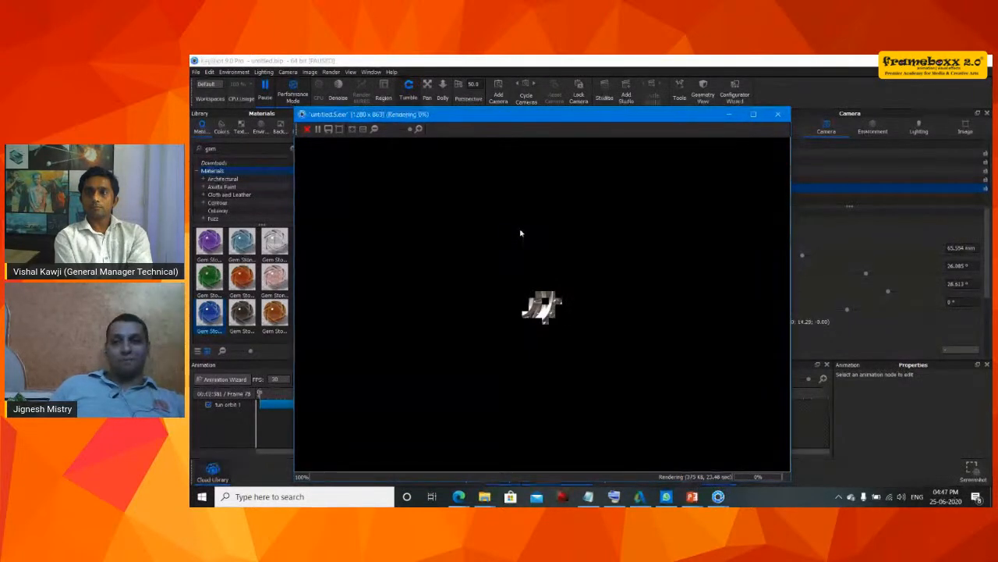
left_click(776, 117)
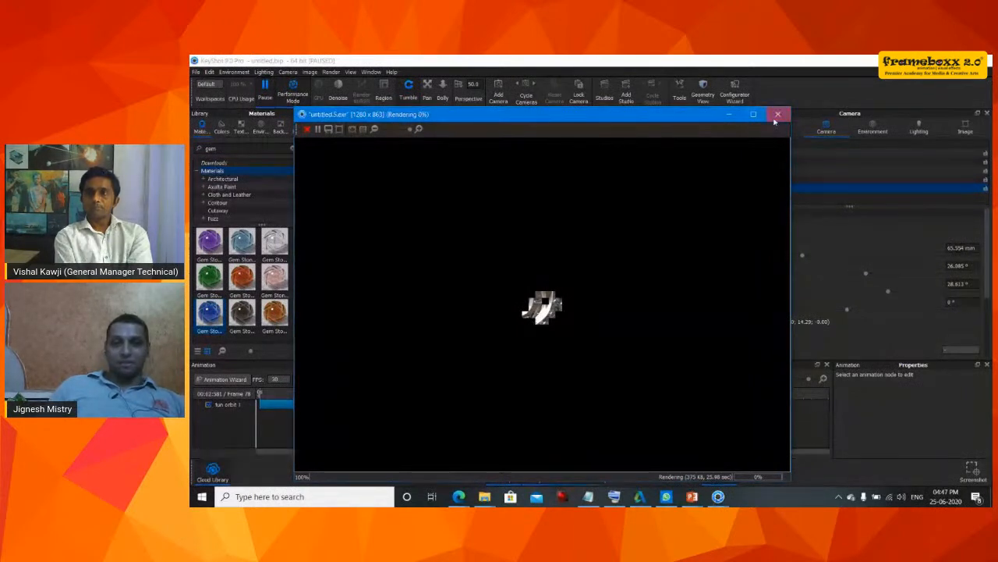
left_click(564, 284)
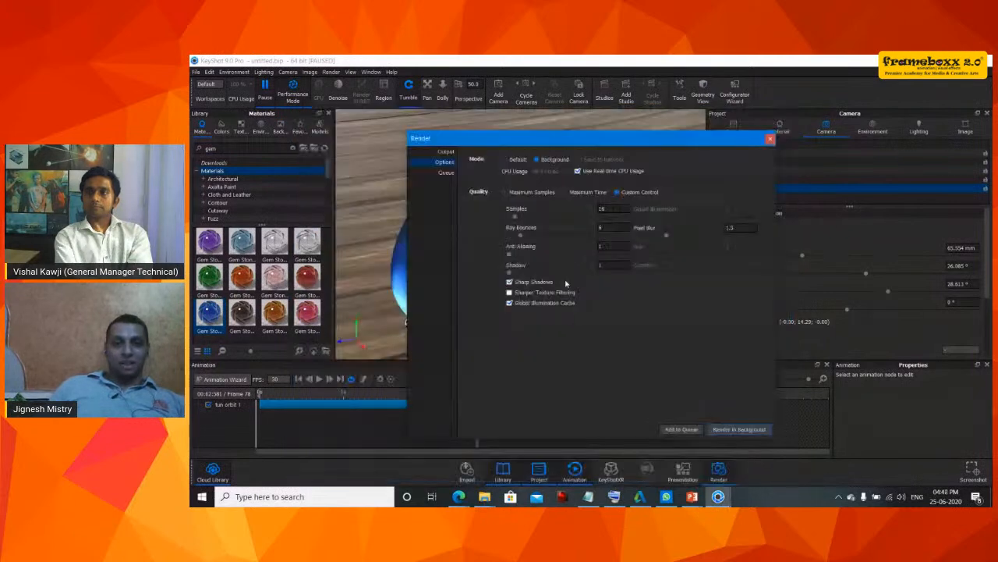
left_click(724, 426)
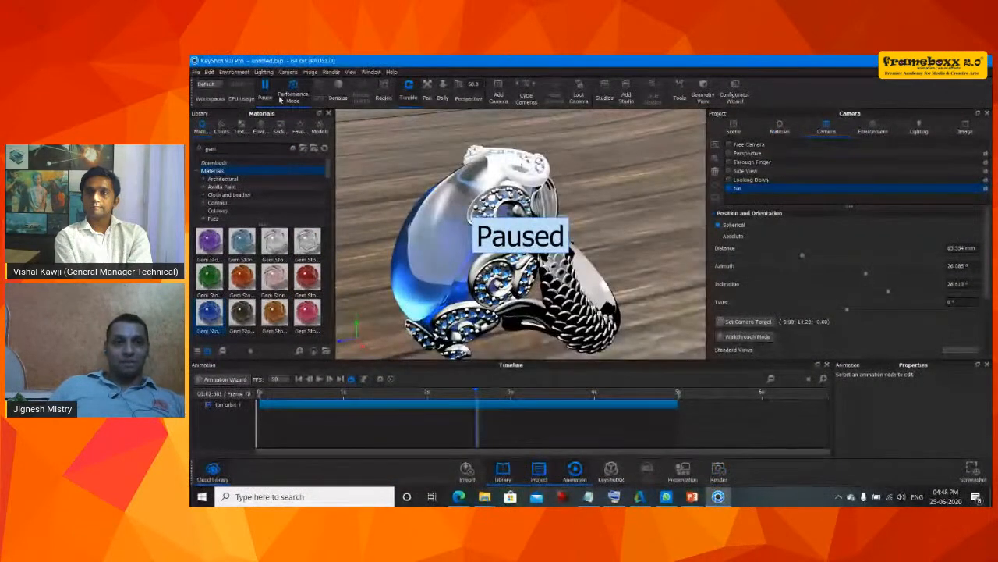
- Resume the real-time view and switch rendering to GPU mode
left_click(642, 259)
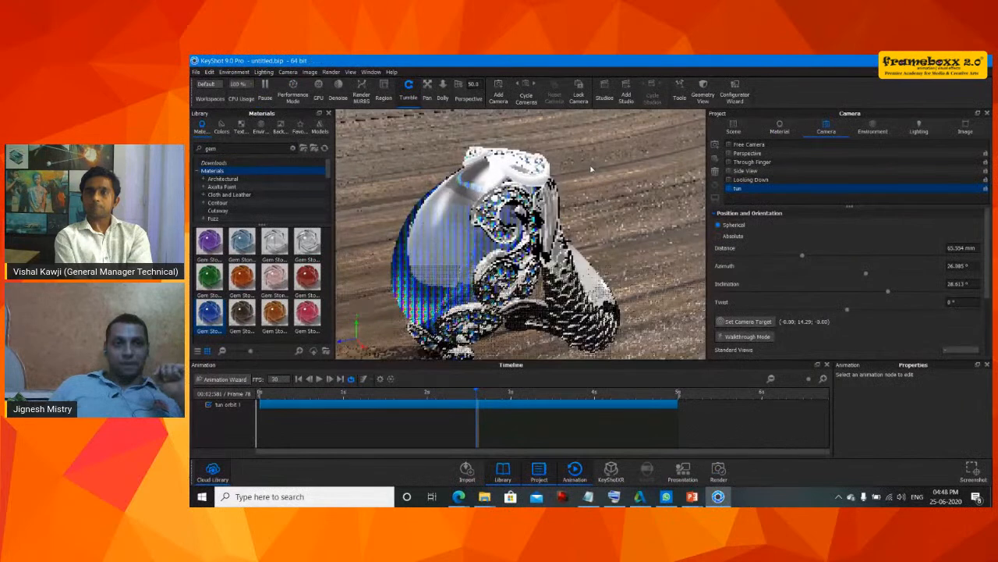
left_click(318, 93)
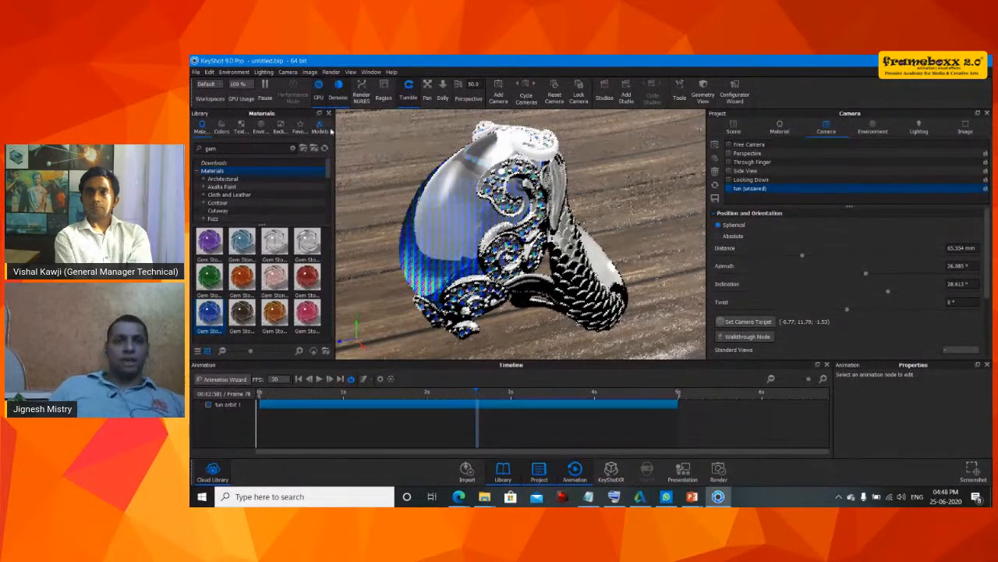
- Switch the interface to the Startup workspace
left_click(203, 84)
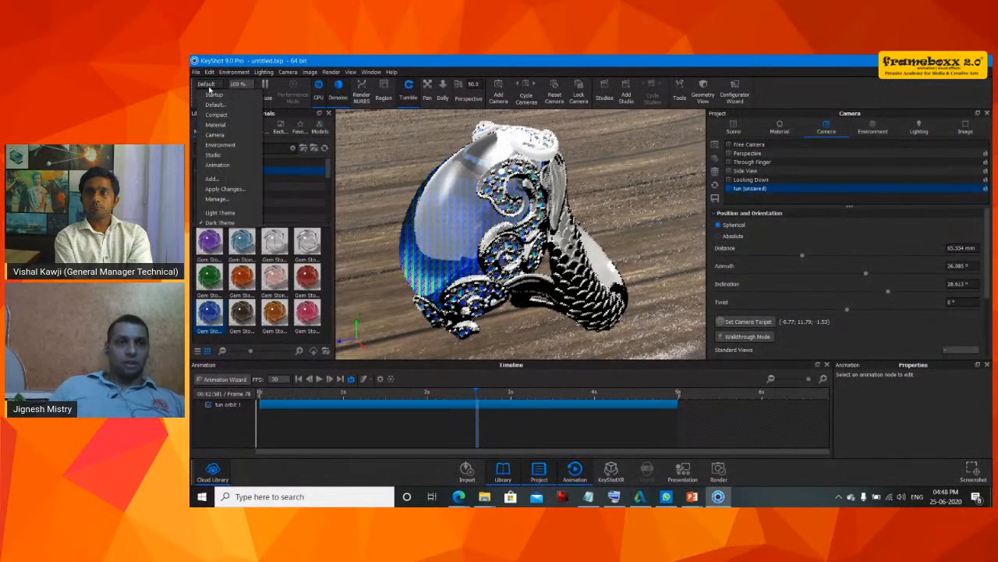
left_click(212, 94)
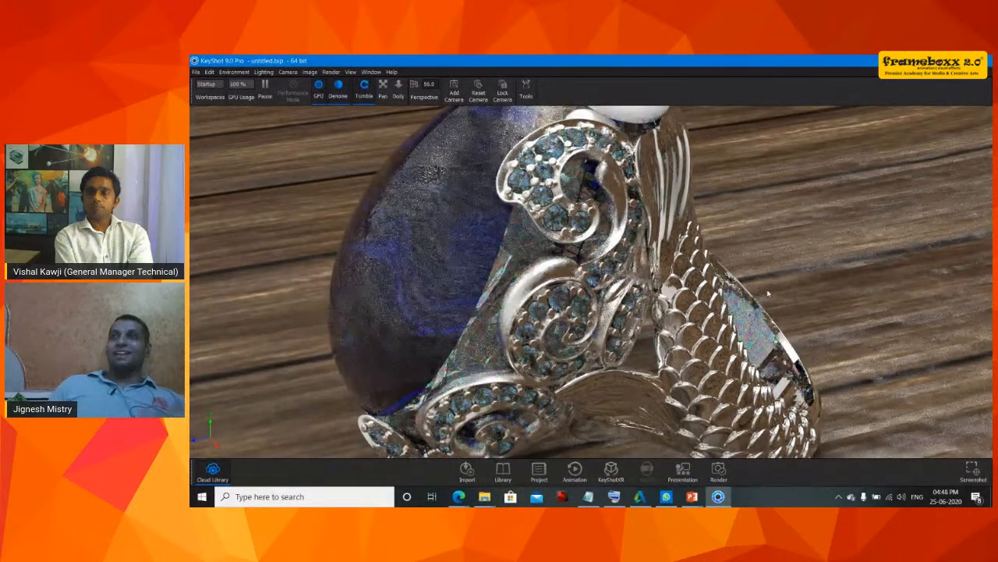
scroll(768, 290, "down", 1)
left_click_drag(767, 290, 764, 288)
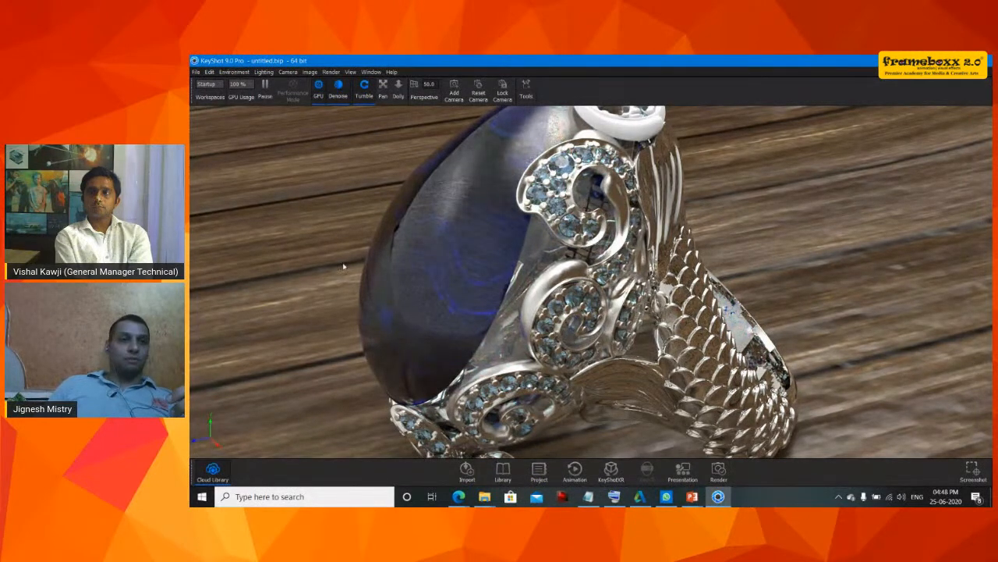
- Open the package from the 64-iron_man_mark_44_hulkbuster folder, extracting its files to the Resources folder
left_click(195, 71)
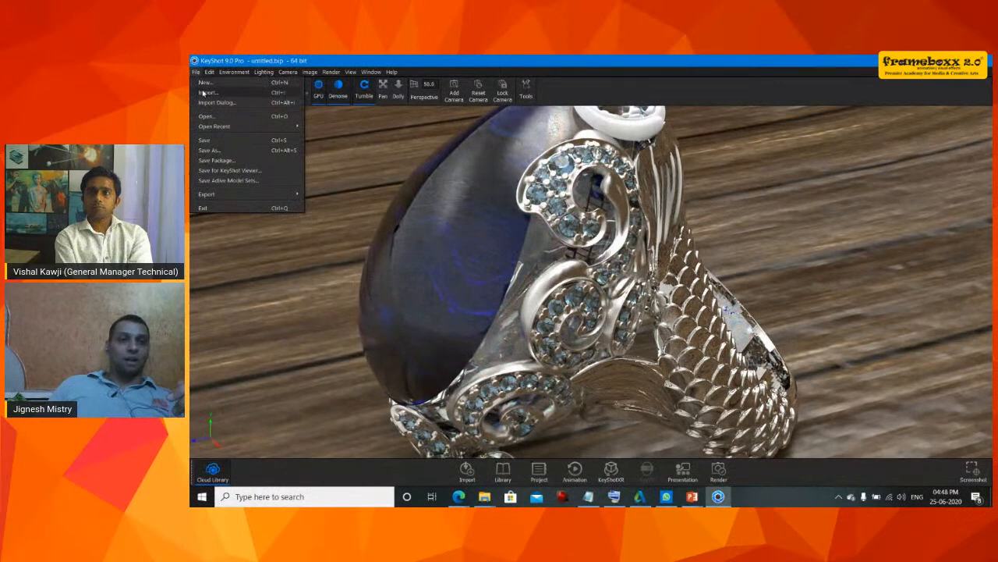
left_click(205, 115)
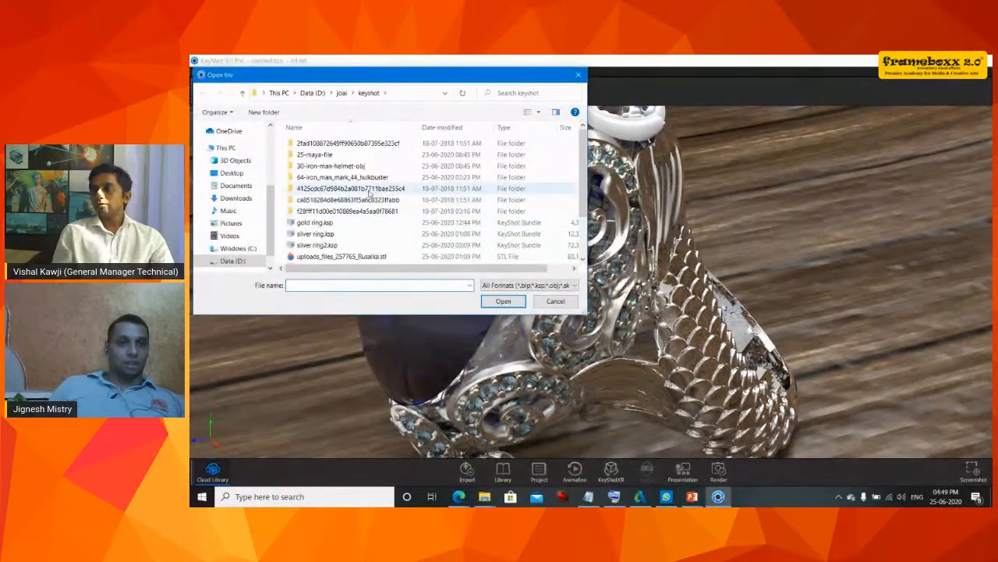
double_click(343, 177)
double_click(372, 154)
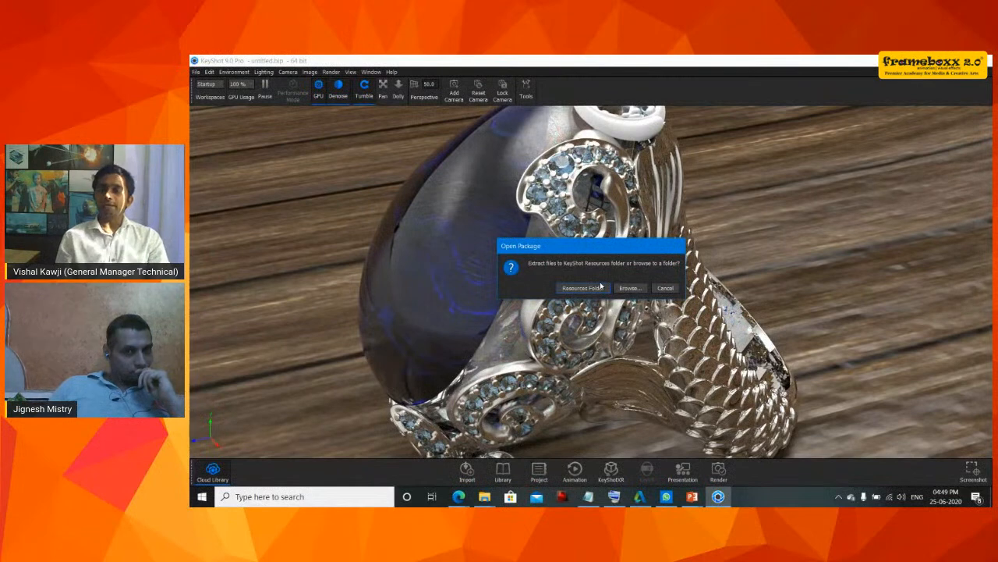
left_click(600, 287)
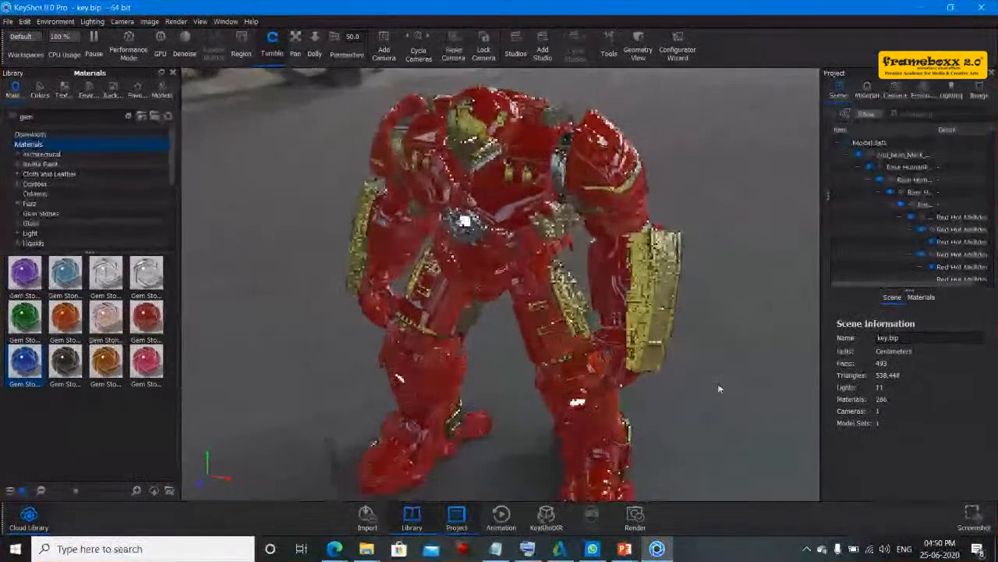
- Orbit and zoom around the Hulkbuster model to inspect it from different angles
left_click_drag(719, 388, 777, 358)
middle_click_drag(686, 367, 703, 340)
scroll(703, 340, "up", 2)
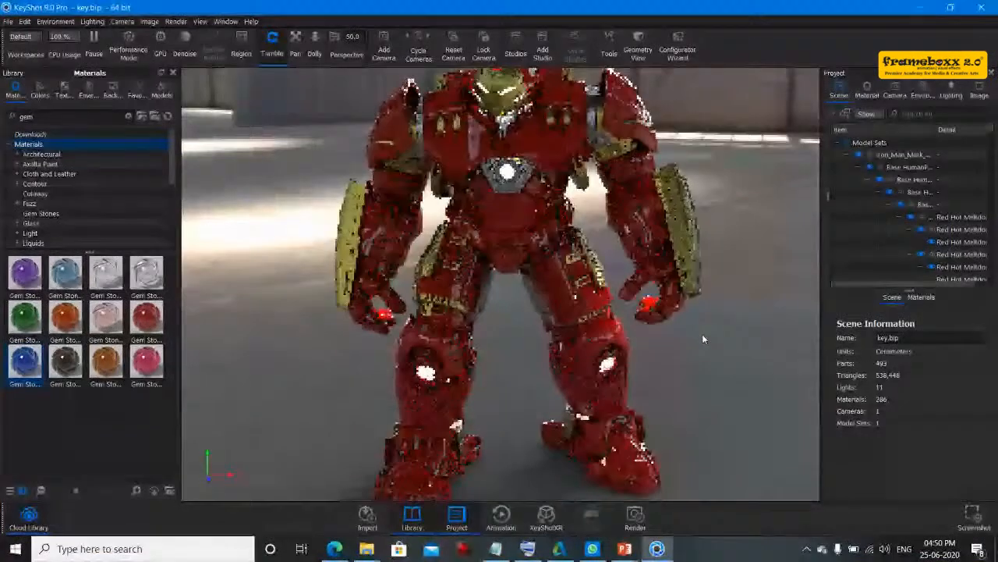
scroll(702, 333, "up", 2)
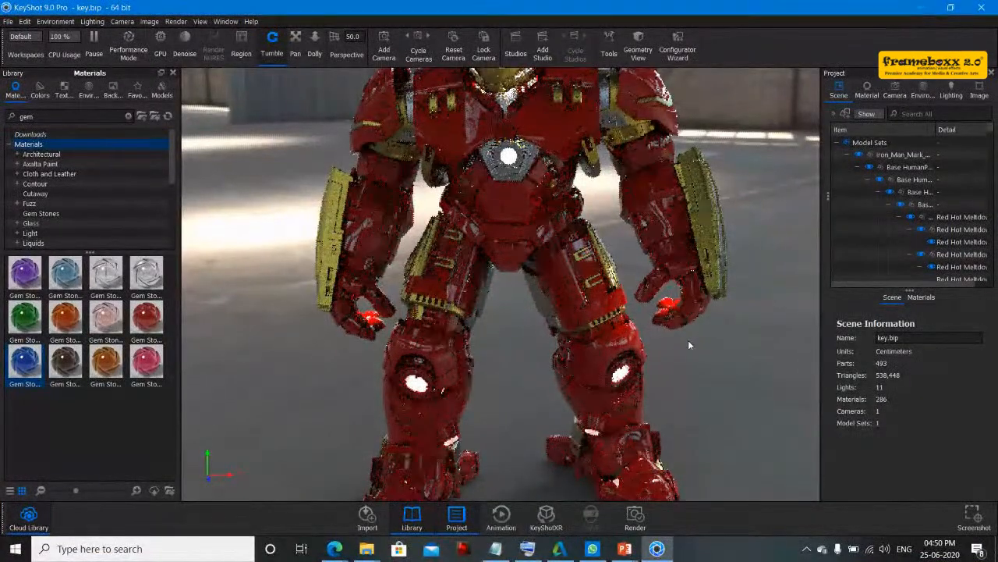
scroll(688, 340, "down", 2)
scroll(688, 340, "down", 2)
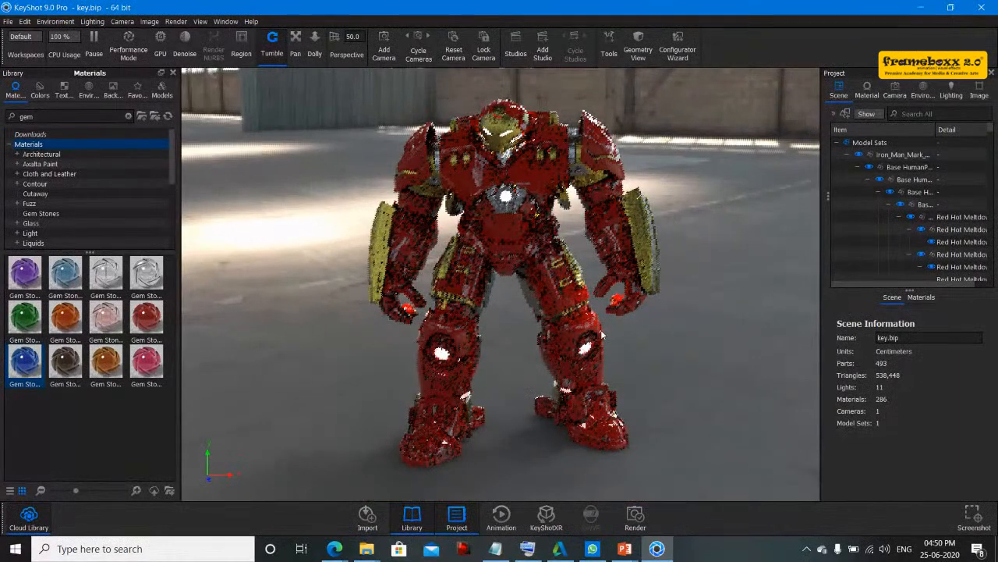
scroll(606, 331, "up", 2)
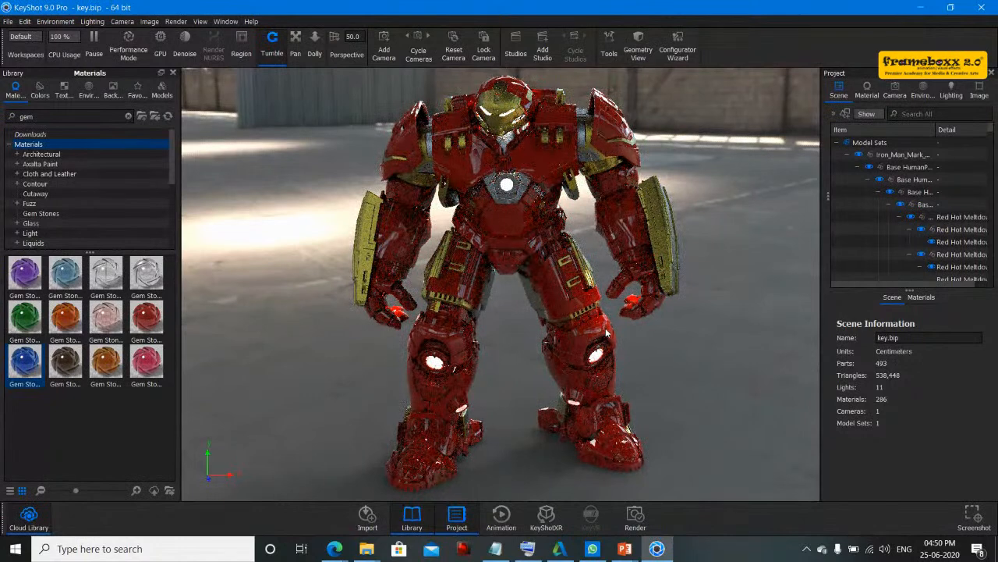
left_click_drag(530, 328, 567, 356)
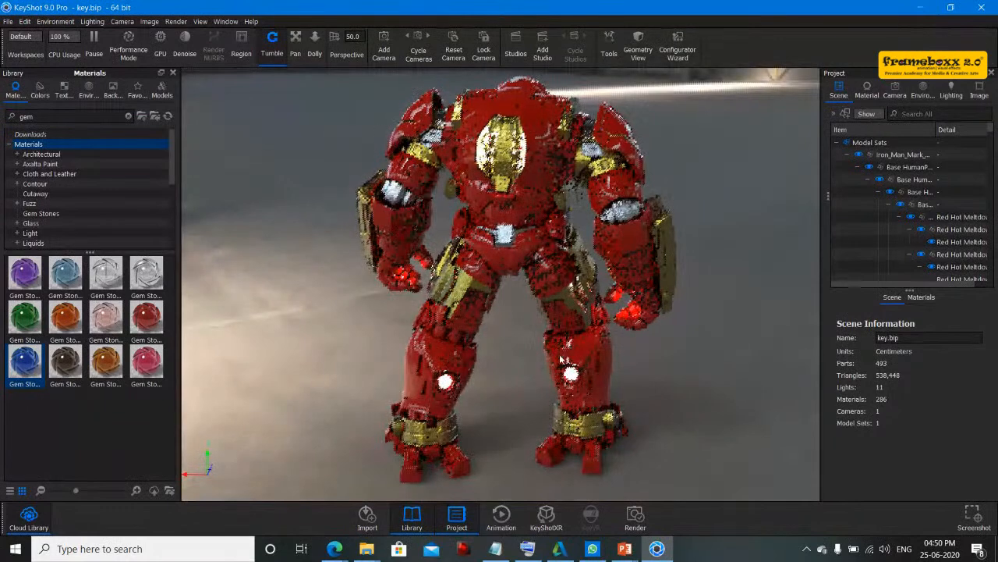
left_click_drag(526, 368, 533, 351)
scroll(529, 350, "down", 3)
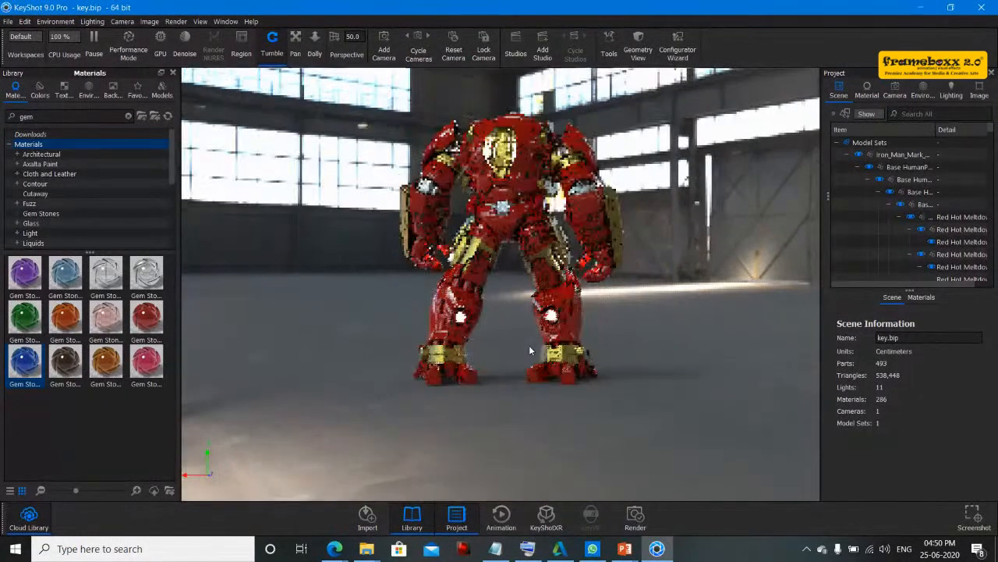
scroll(529, 345, "up", 3)
scroll(528, 346, "up", 2)
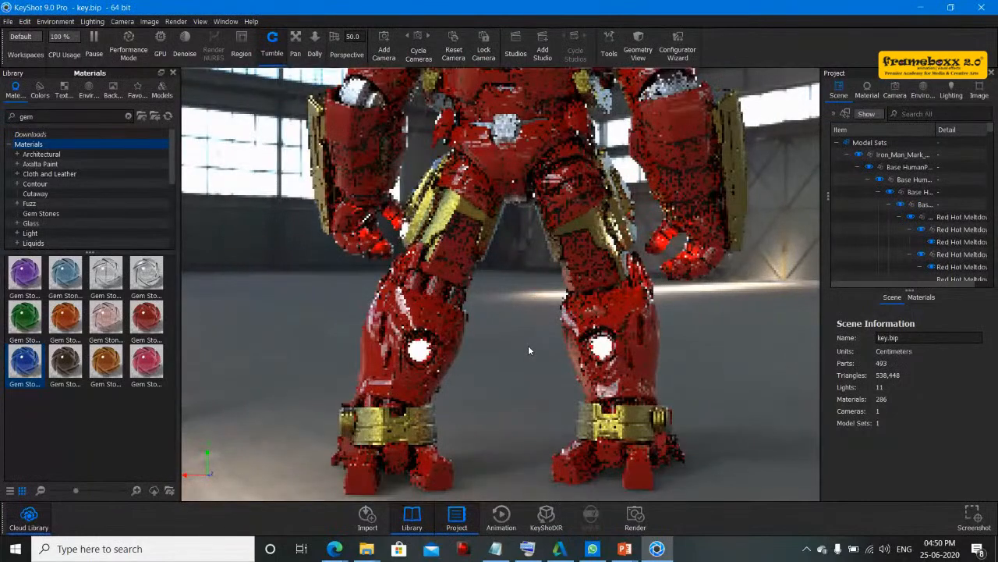
scroll(528, 345, "up", 2)
left_click_drag(496, 358, 395, 269)
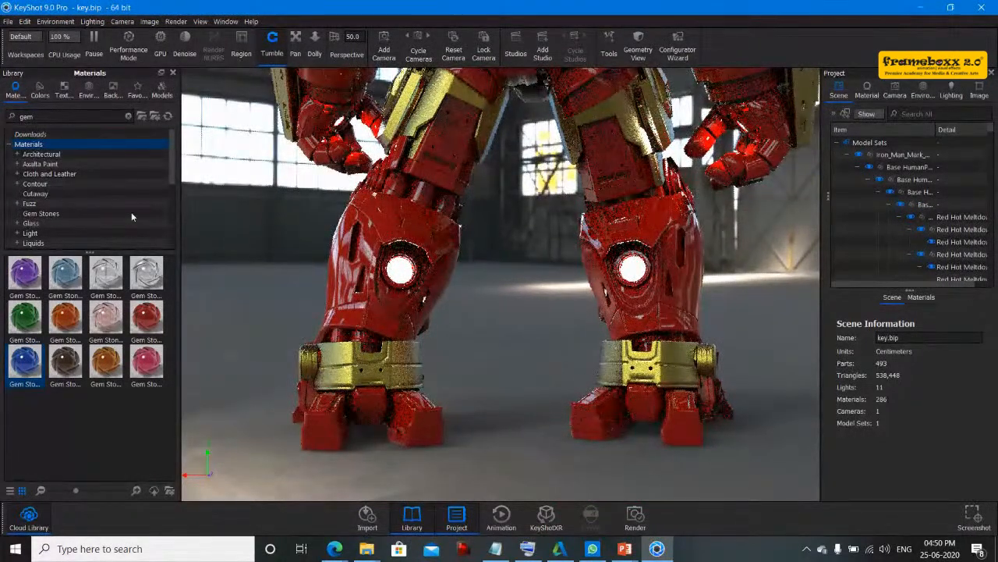
- Enable GPU rendering and Denoise for the Hulkbuster scene
left_click(160, 41)
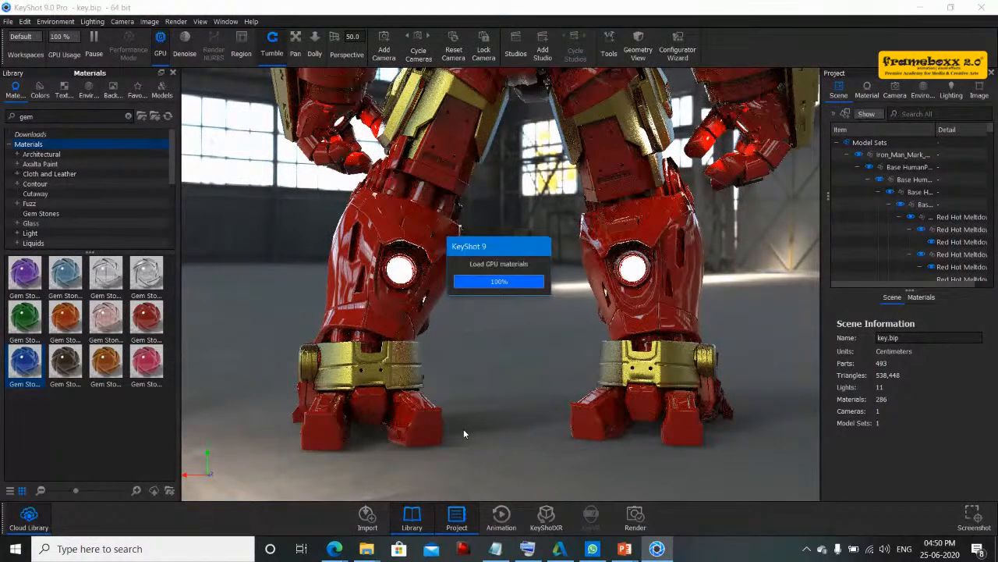
left_click(185, 47)
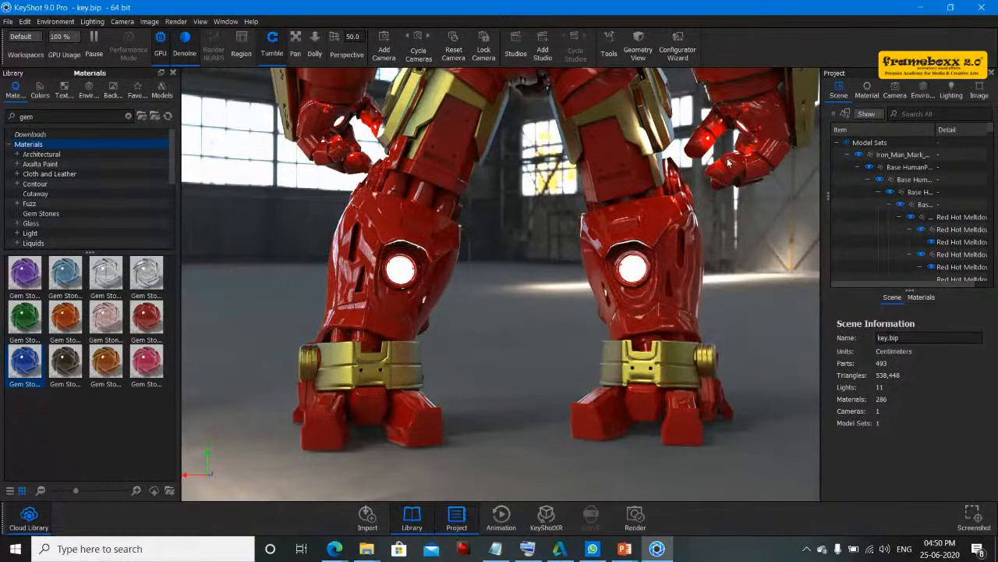
left_click_drag(513, 340, 749, 382)
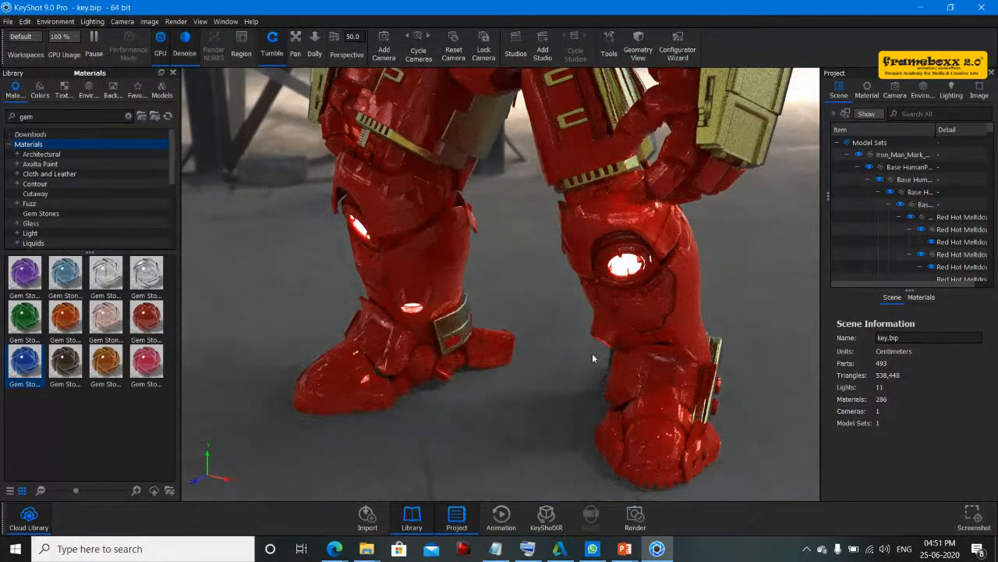
left_click_drag(562, 226, 577, 339)
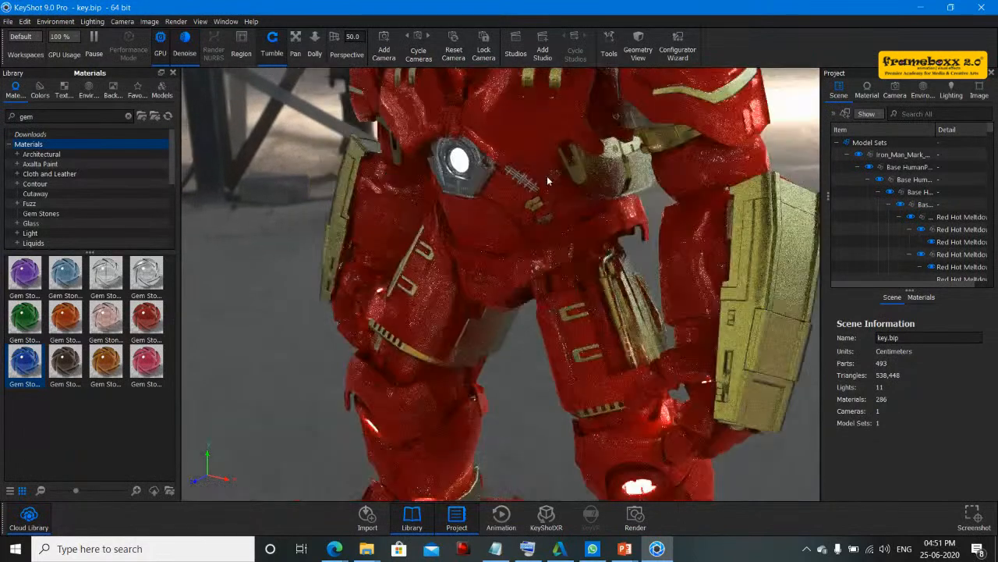
mouse_move(564, 275)
left_mouse_down()
mouse_move(569, 312)
mouse_move(570, 287)
left_mouse_up()
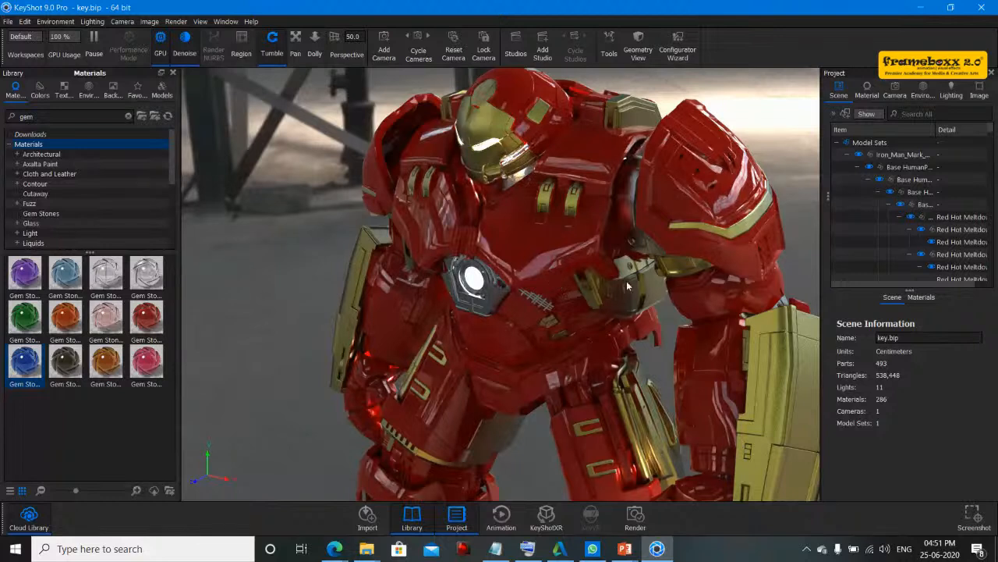
- Open the Material tab of the Project panel and widen the panel
left_click(866, 91)
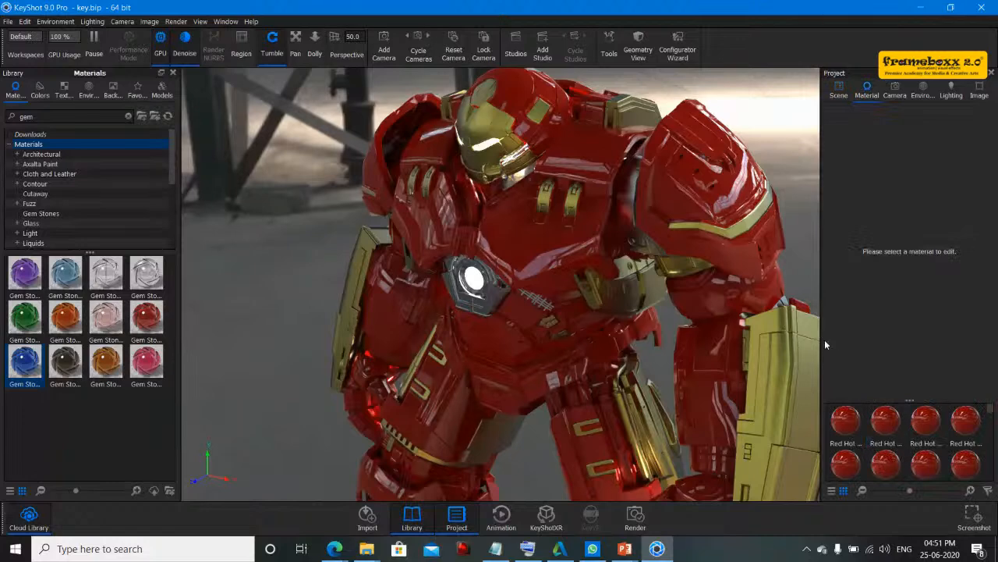
left_click_drag(821, 339, 630, 338)
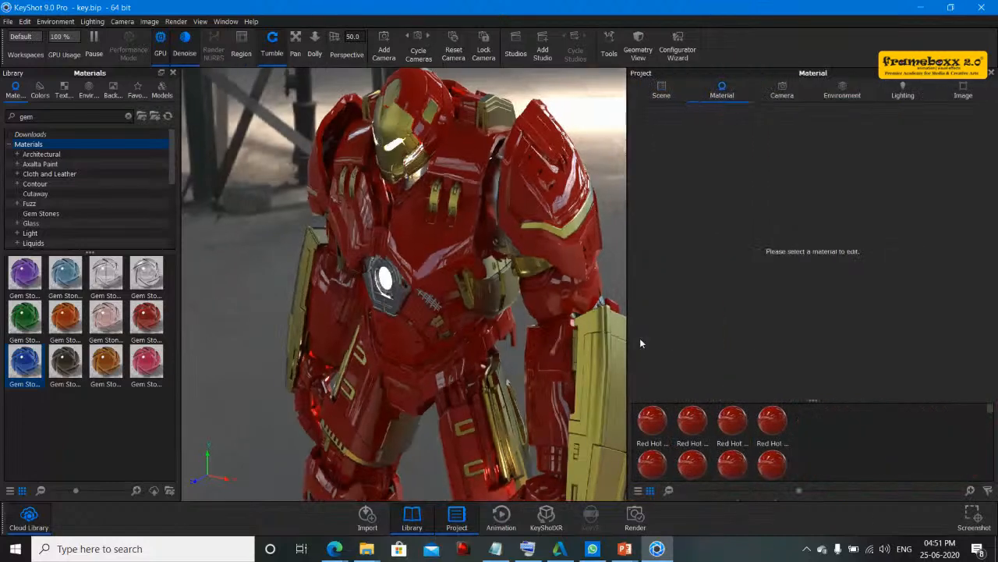
- Select the Red Hot Meltdown material in the project's material list and view its Textures settings
left_click(779, 428)
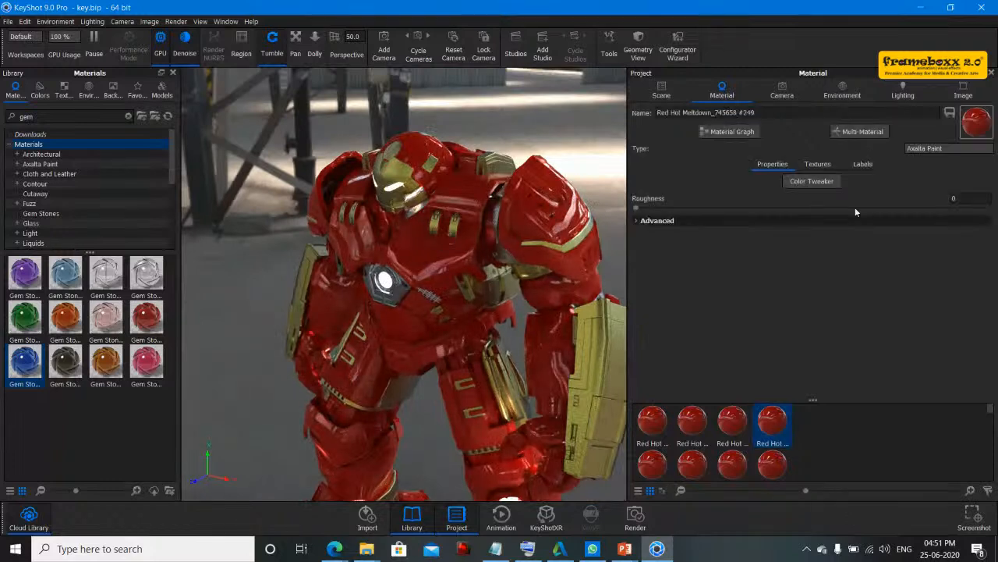
left_click(825, 164)
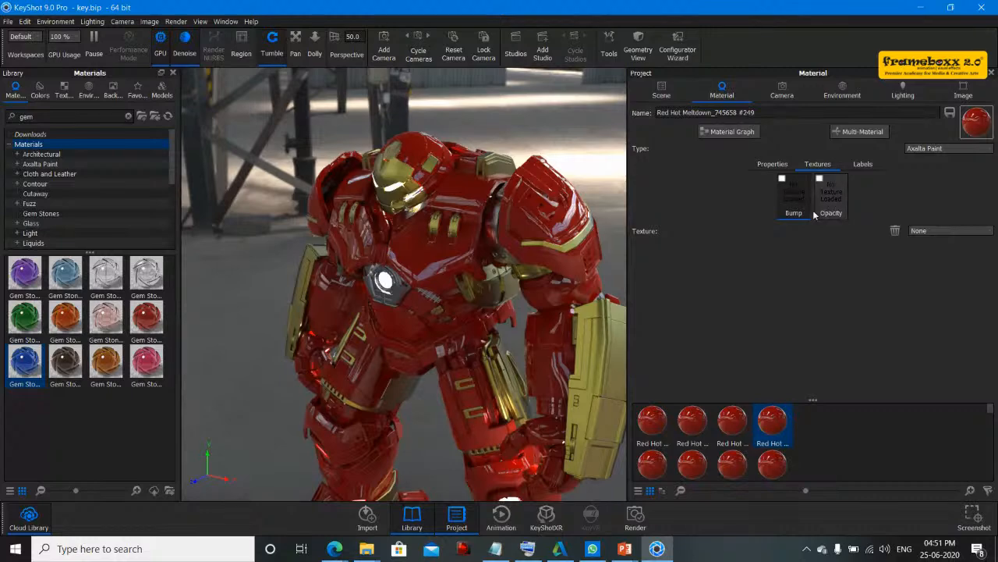
- Orbit, pan and zoom the view to inspect the Hulkbuster's torso and legs up close
left_click_drag(510, 269, 548, 259)
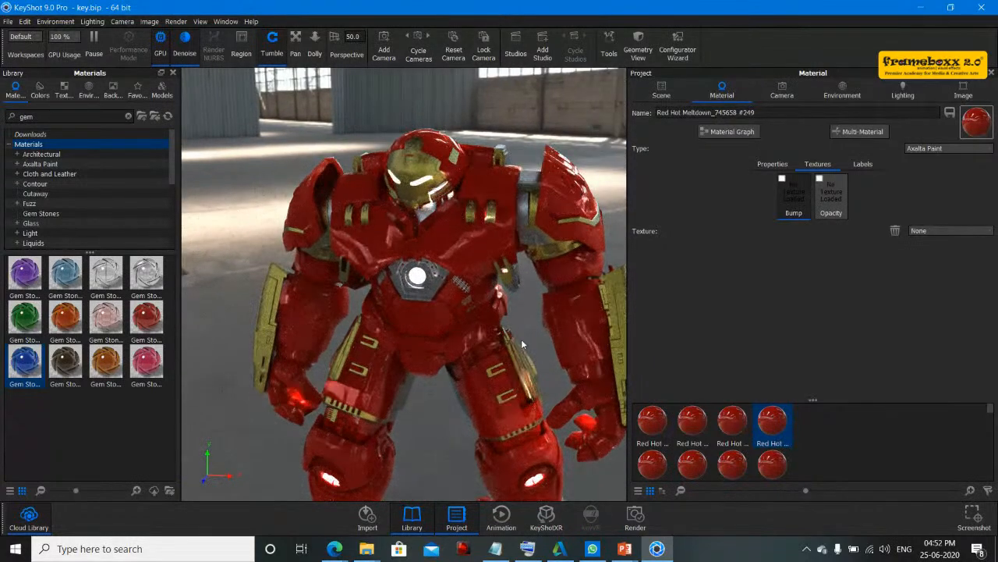
left_click_drag(530, 313, 427, 293)
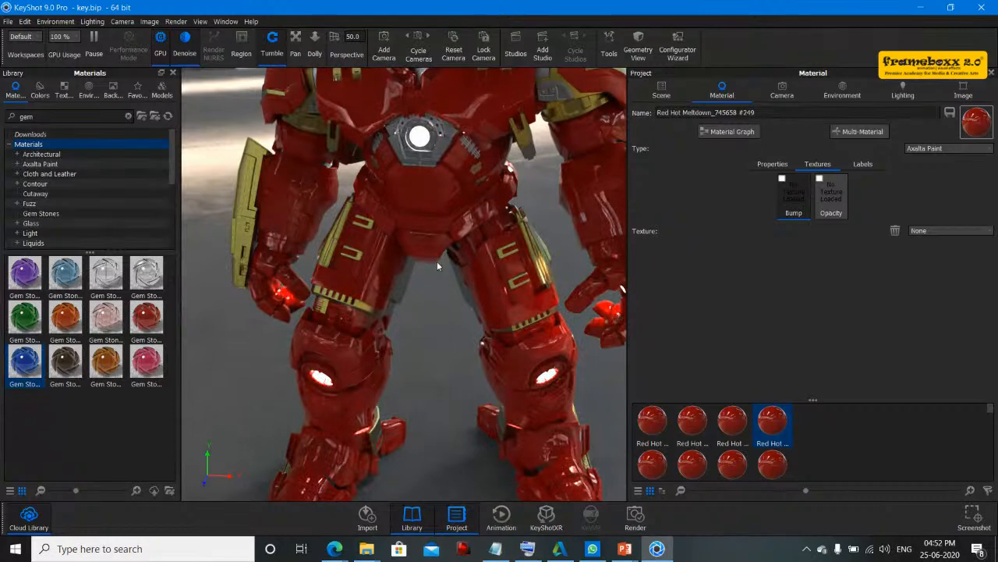
scroll(437, 261, "up", 3)
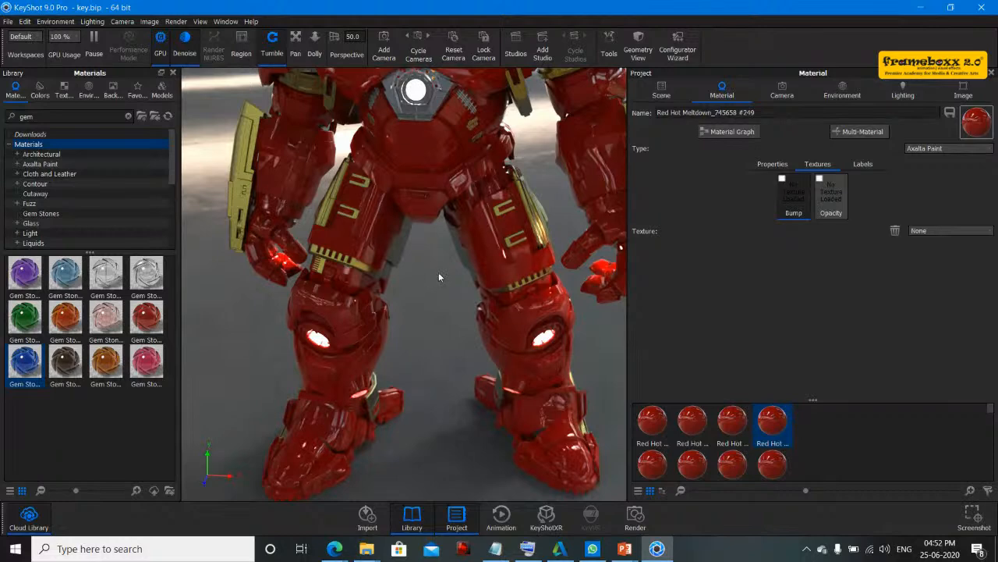
left_click_drag(439, 277, 405, 139)
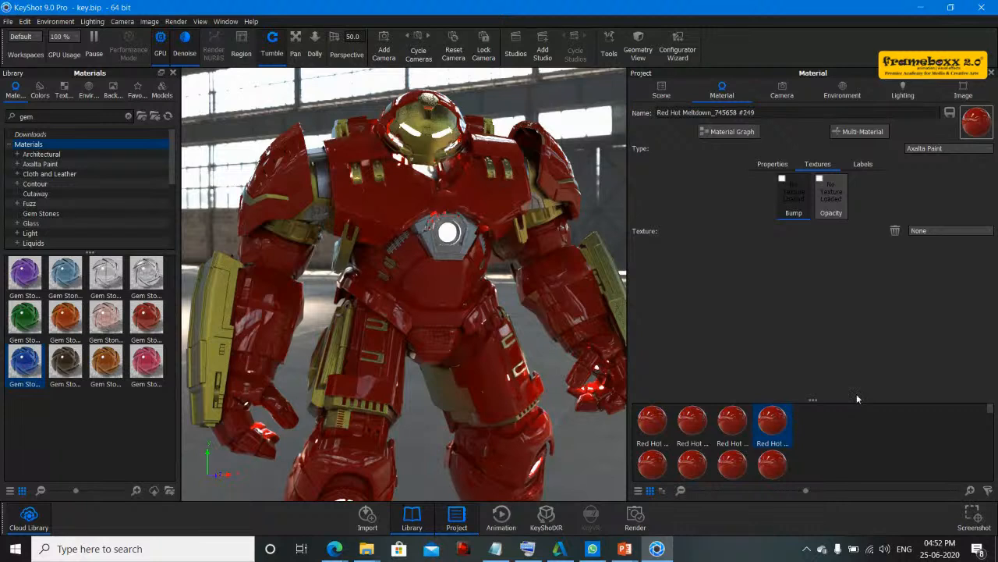
- Enlarge the project's material thumbnail area and scroll through the scene's materials
left_click_drag(856, 398, 842, 221)
scroll(871, 370, "down", 3)
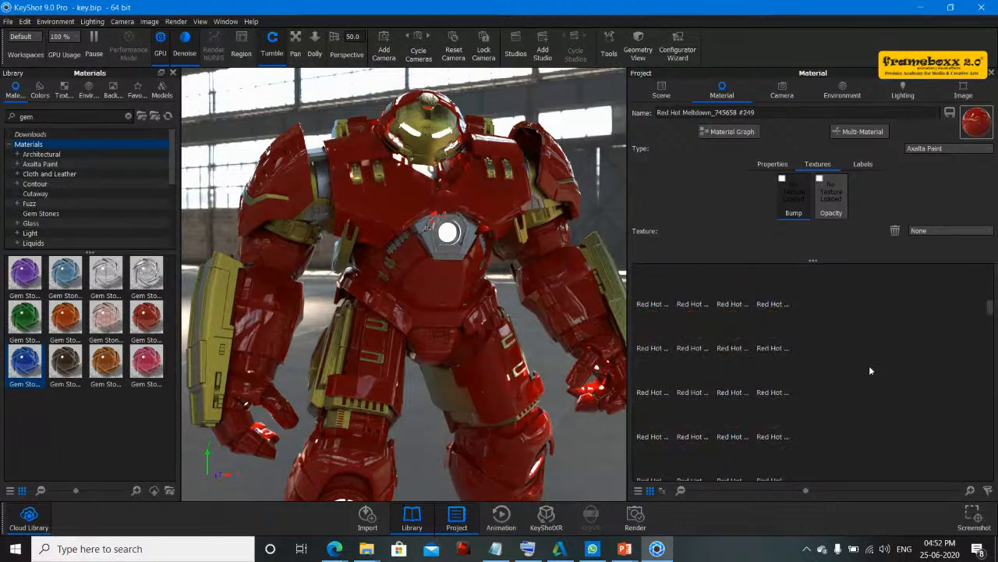
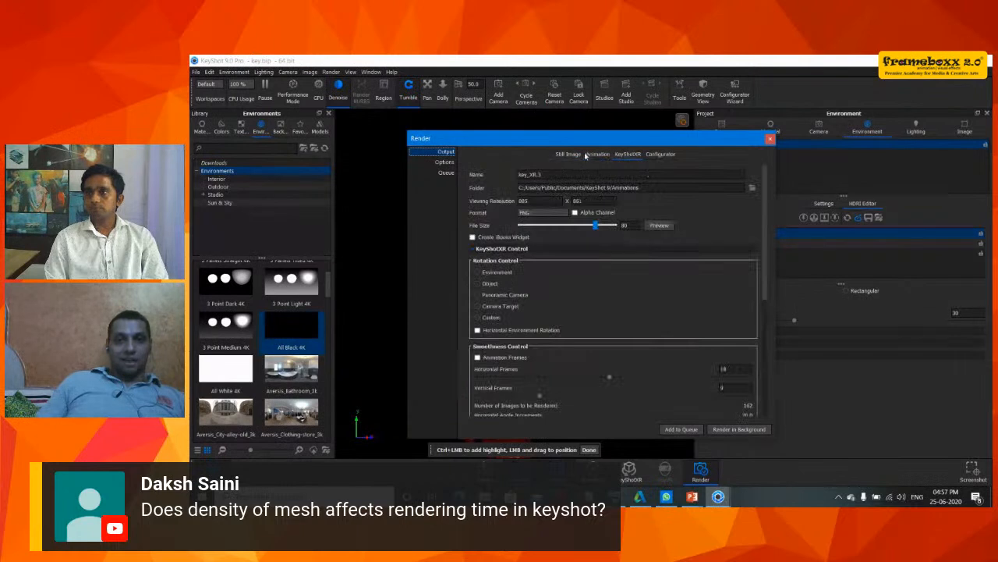
- Review the Render dialog's Options settings, then close the dialog
left_click(566, 154)
left_click(440, 162)
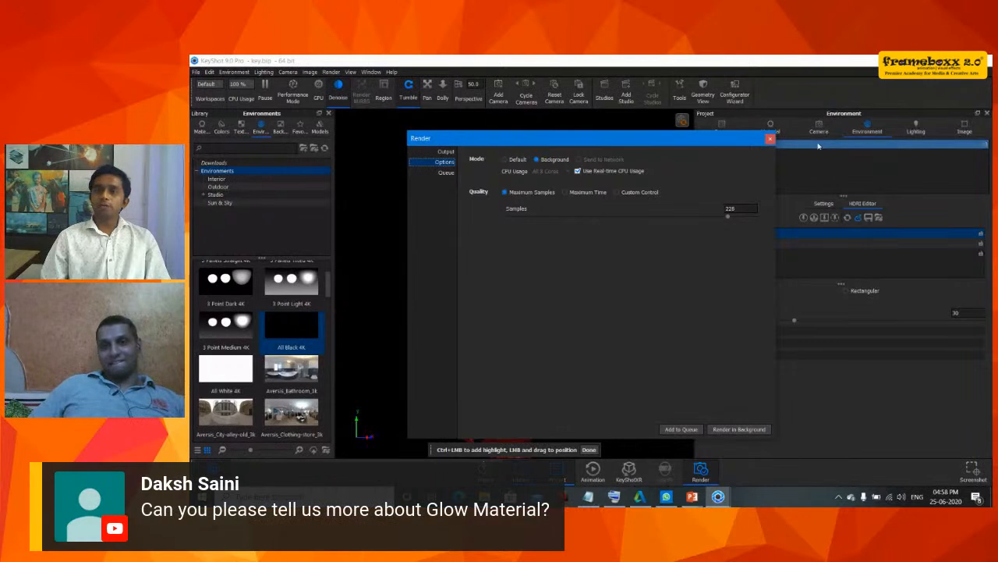
left_click(770, 139)
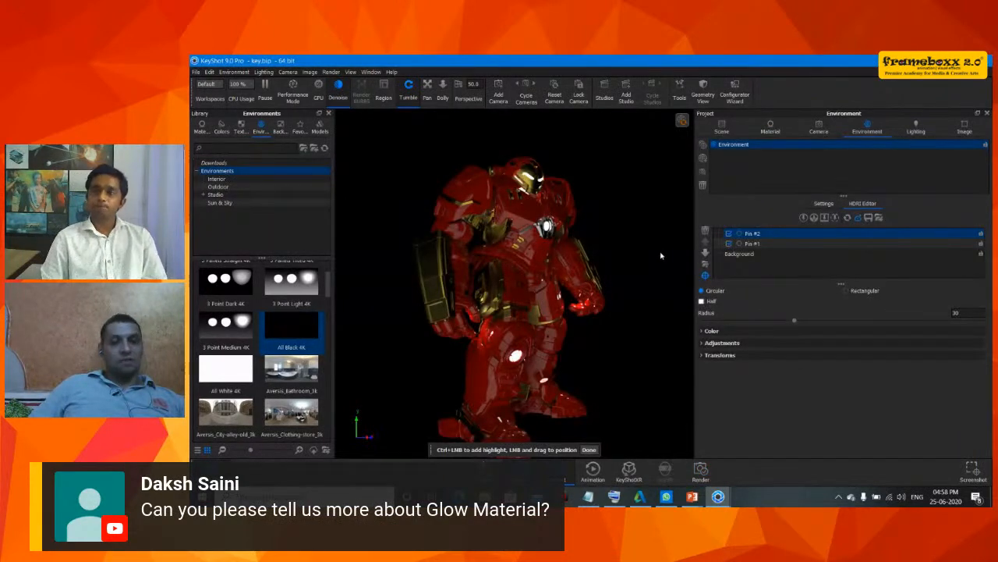
- Undo the accidental view change and switch the real-time view to GPU rendering mode
left_click_drag(580, 254, 566, 250)
key("ctrl+z")
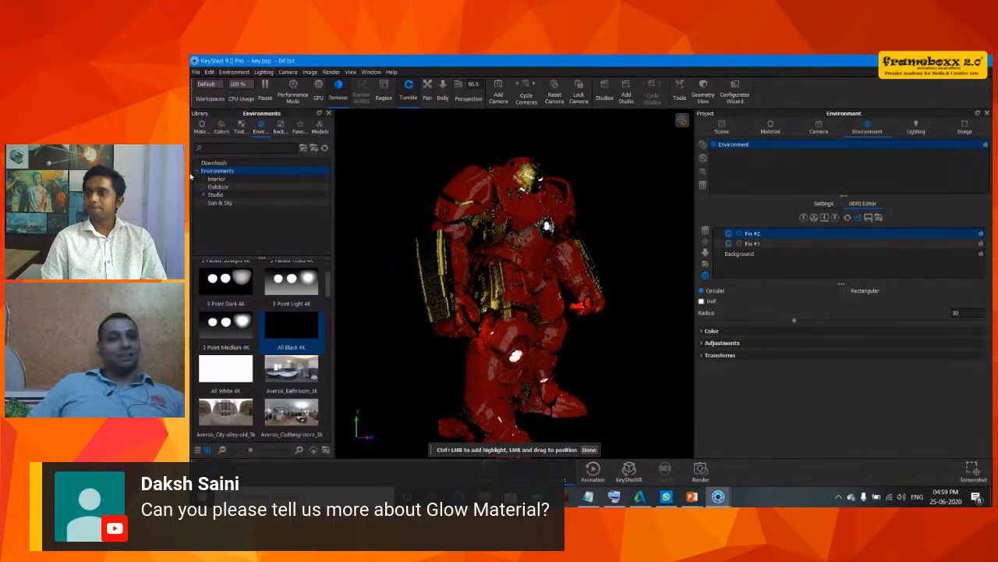
left_click(319, 86)
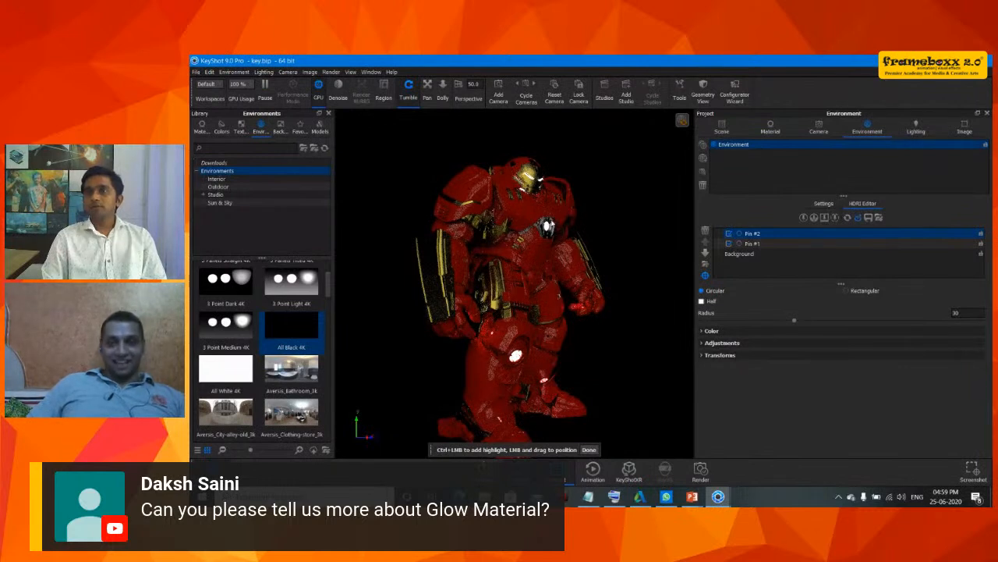
left_click(557, 218)
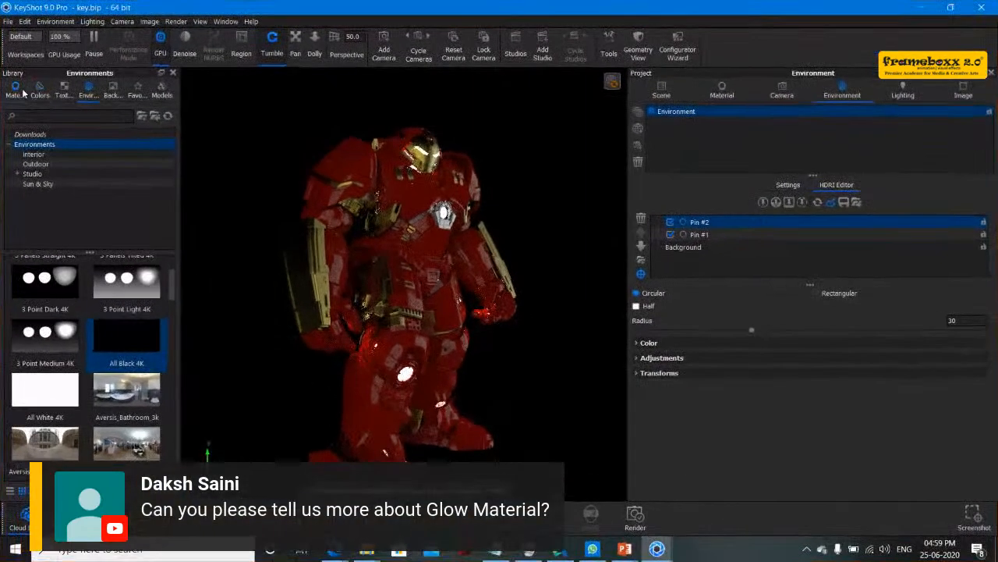
- Search the materials library for glow
left_click(202, 129)
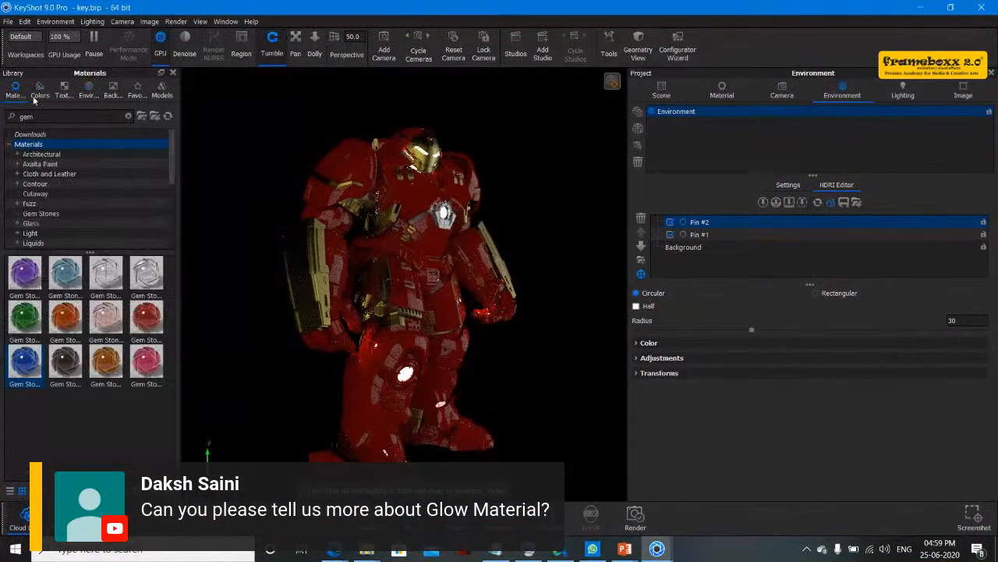
double_click(75, 114)
key("BackSpace")
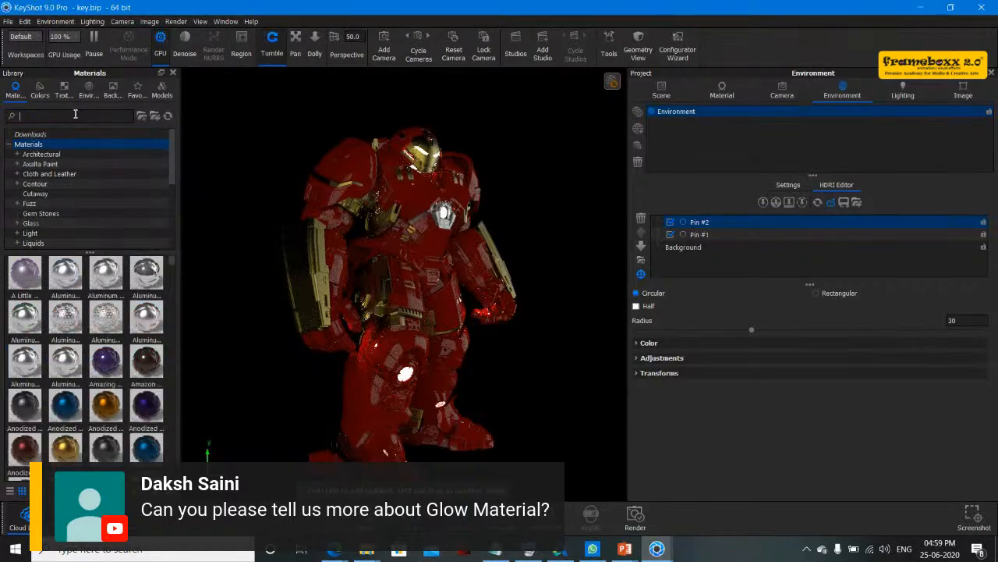
type("glow")
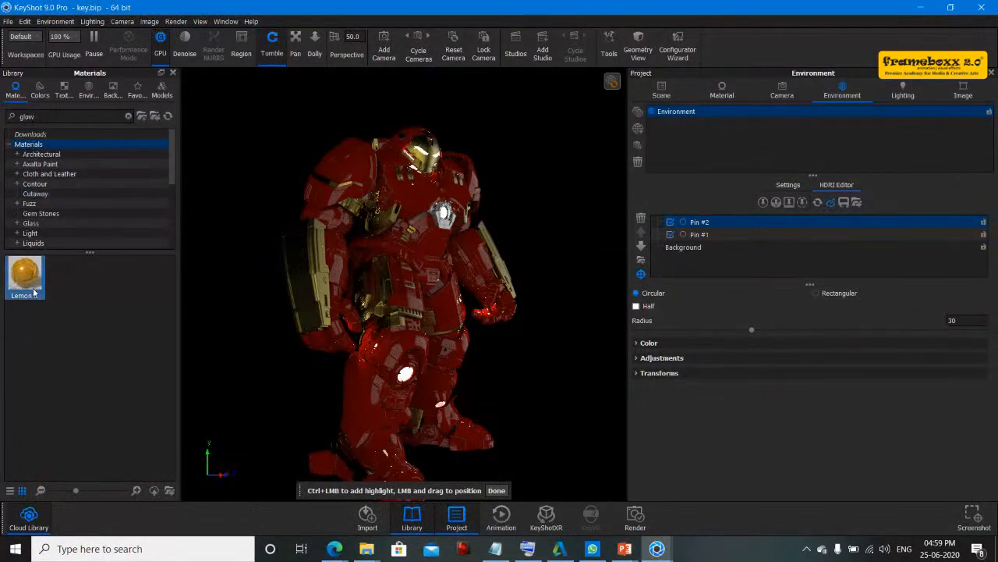
- Apply the Lemon Glow material to the Hulkbuster's armour, linking duplicate materials, and dismiss the GPU error and log window
left_click_drag(33, 293, 427, 238)
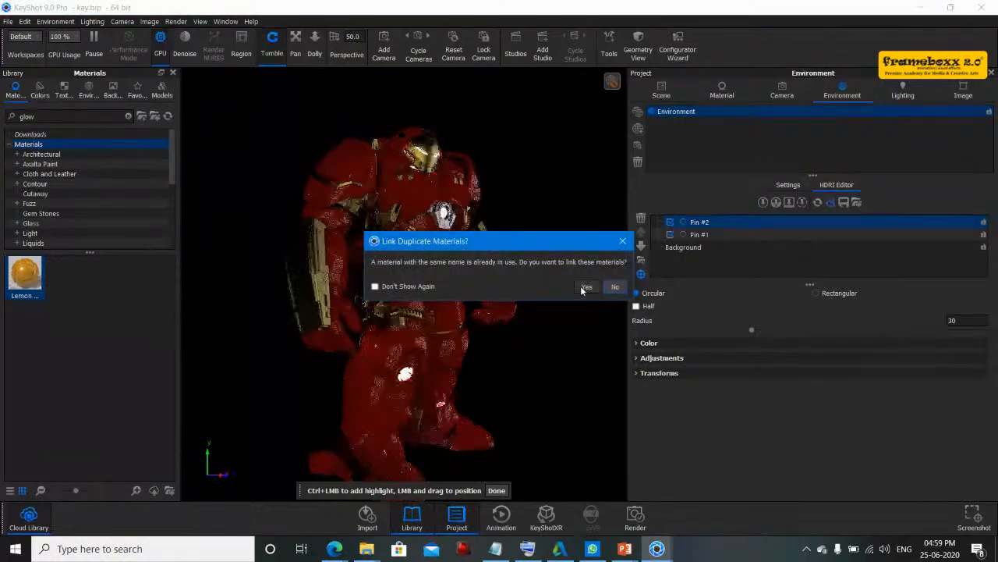
left_click(583, 287)
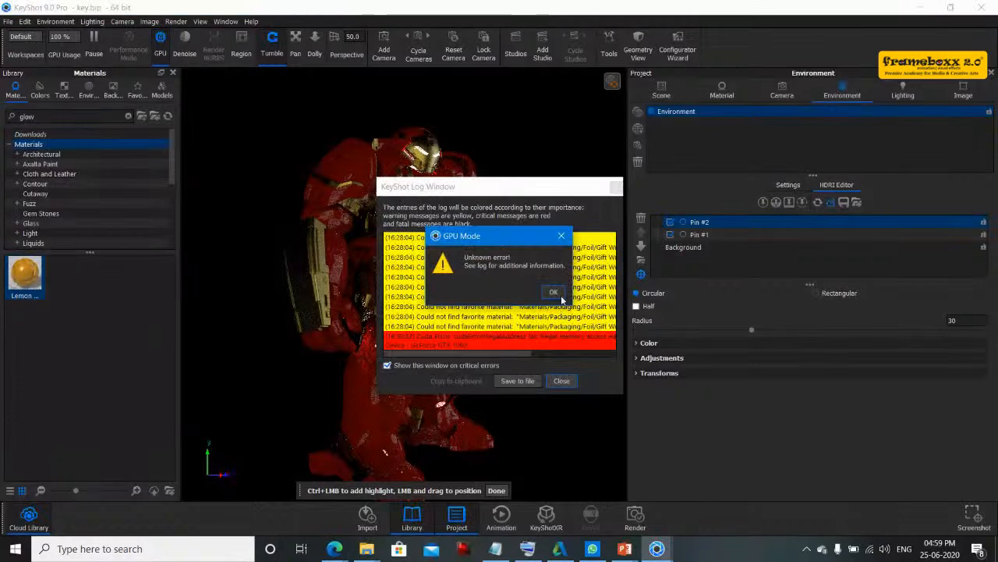
left_click(555, 294)
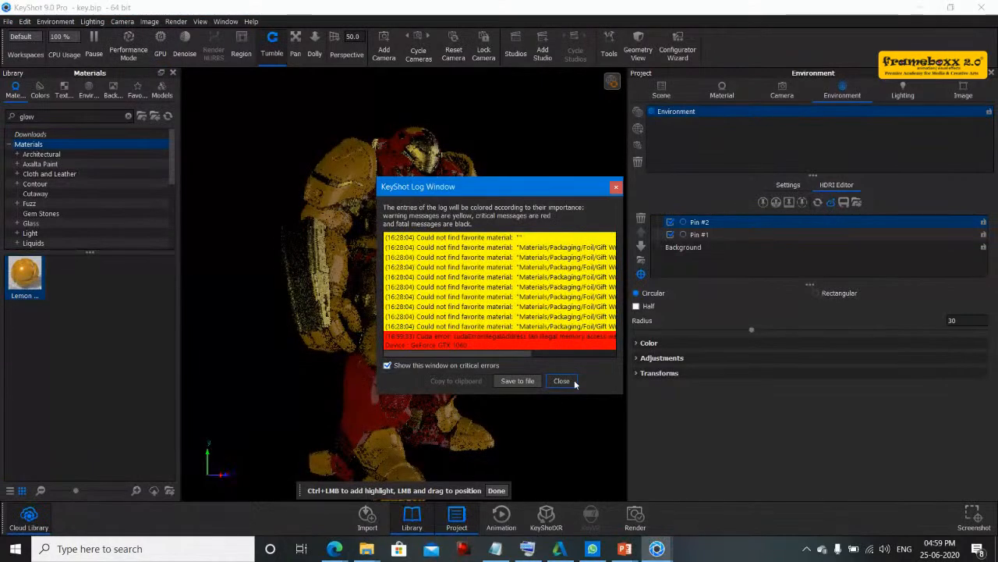
left_click(573, 382)
- Select the Lemon Glow material in the project's material list and change its type to Area Light
left_click(708, 101)
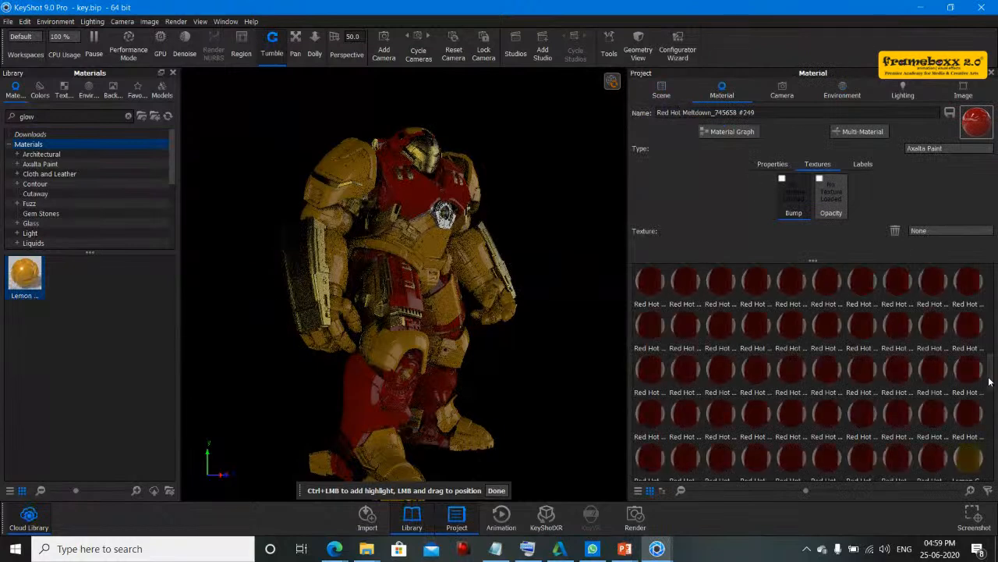
scroll(987, 379, "down", 2)
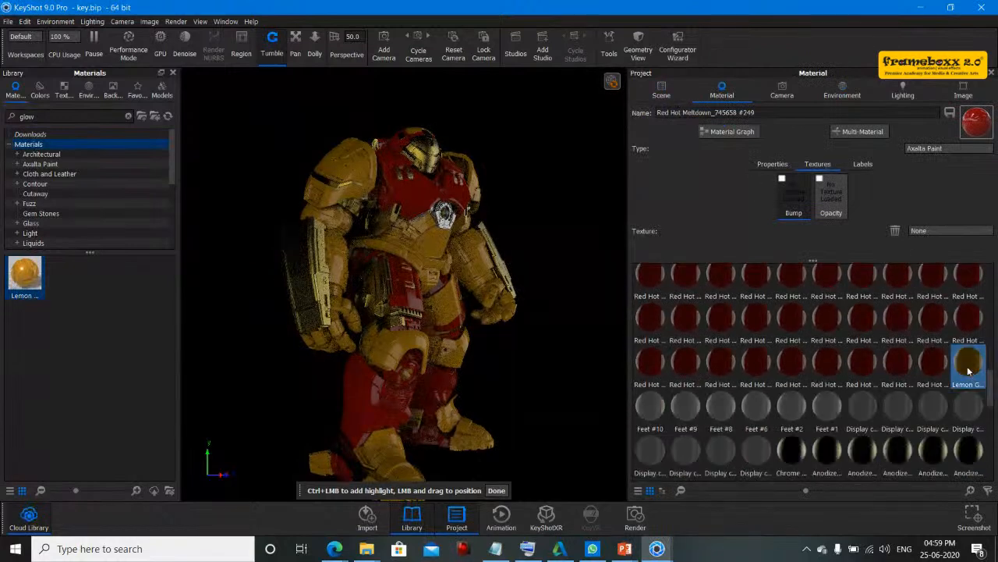
left_click(968, 366)
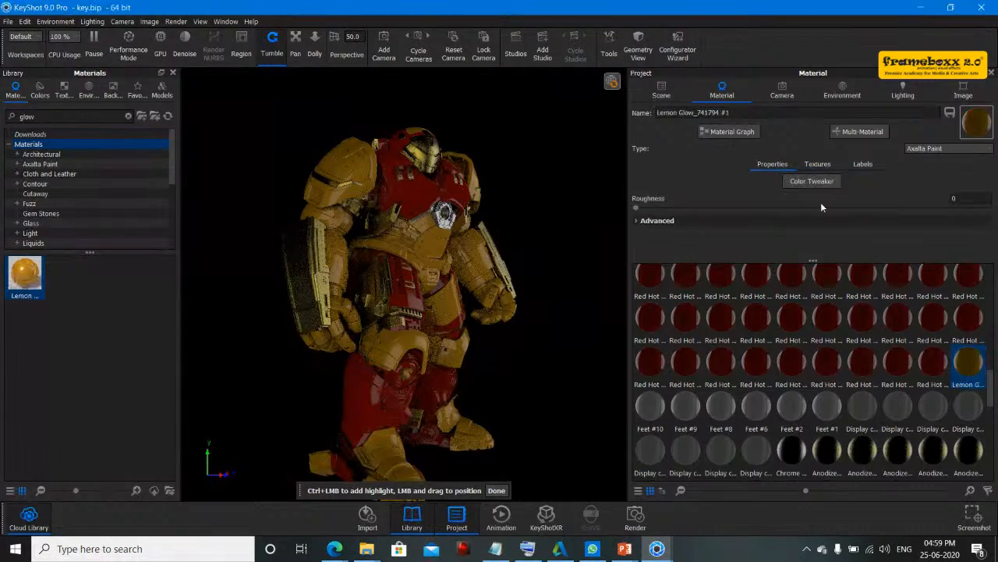
left_click(936, 149)
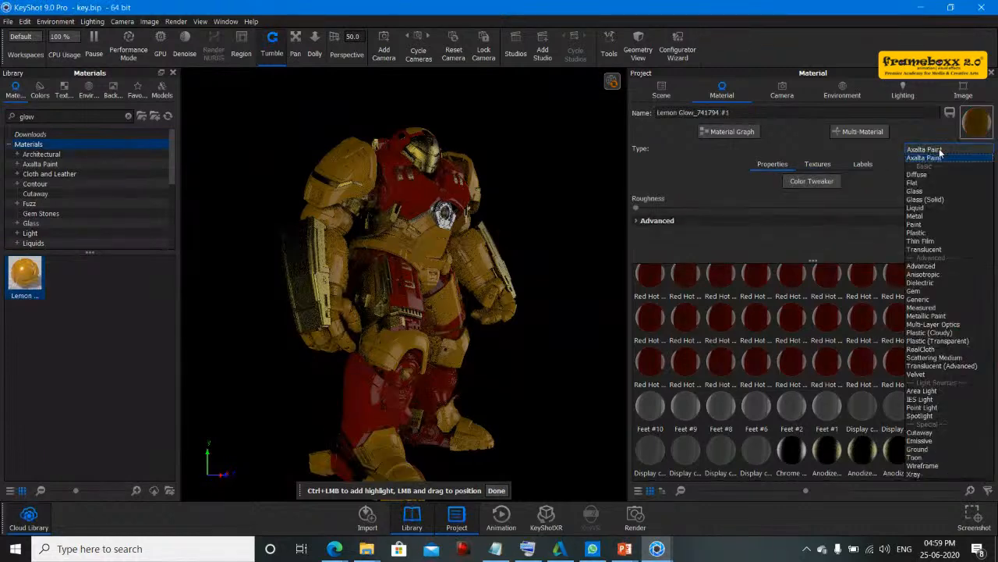
left_click(922, 391)
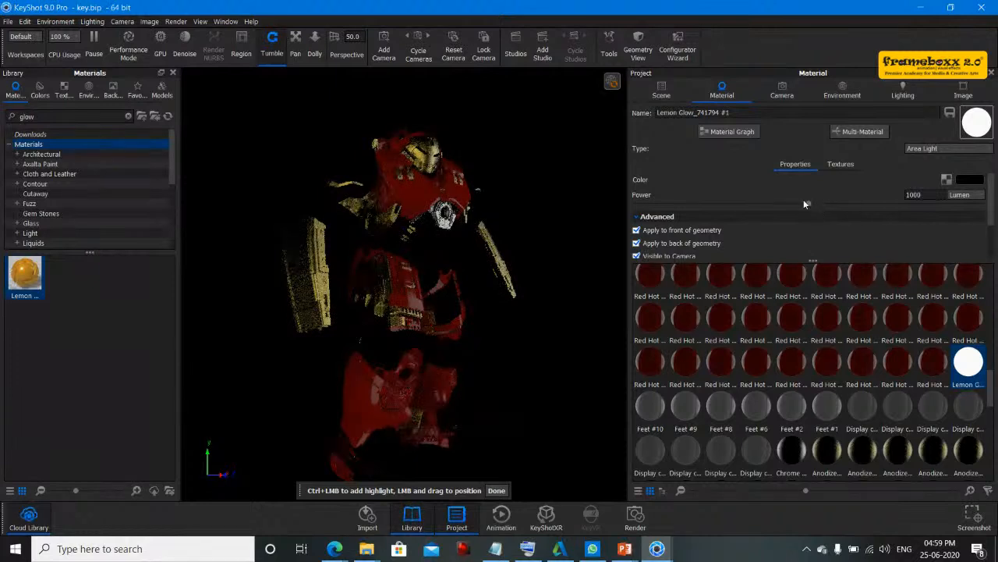
- Raise the Lemon Glow area light's power to about 1184 lumen
left_click_drag(805, 203, 841, 204)
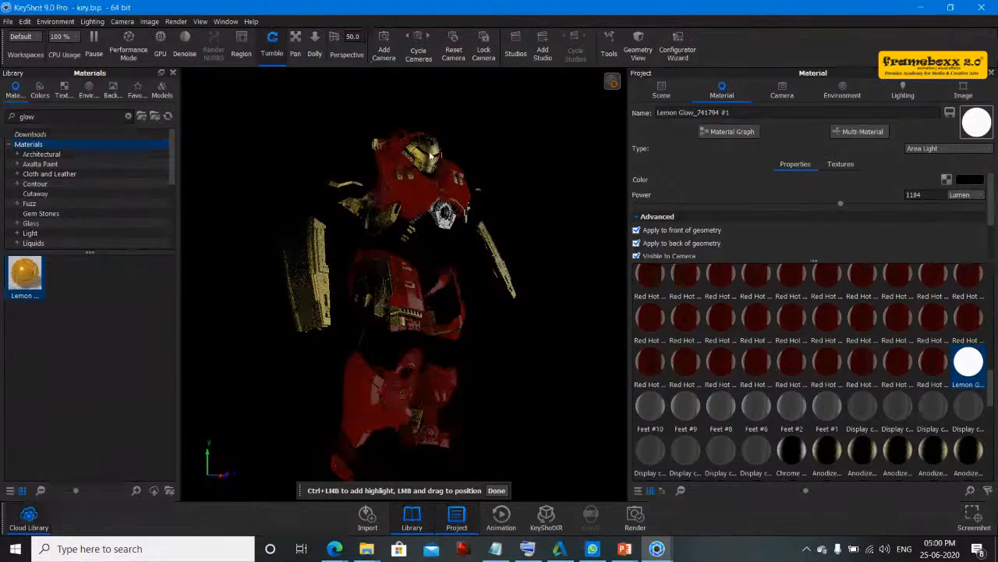
left_click(496, 490)
- Start a new empty scene and close the error log window
left_click(8, 21)
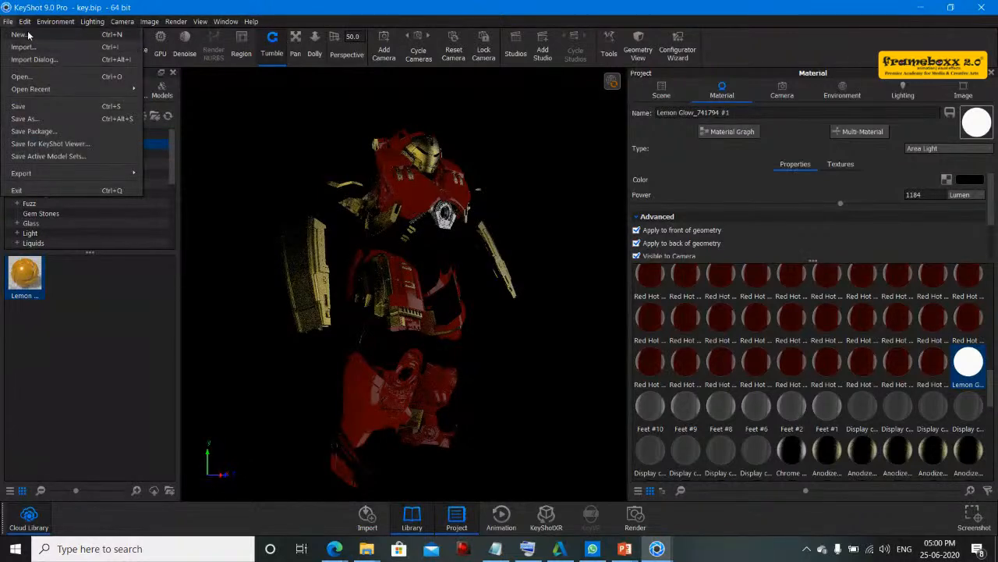
left_click(27, 37)
left_click(512, 287)
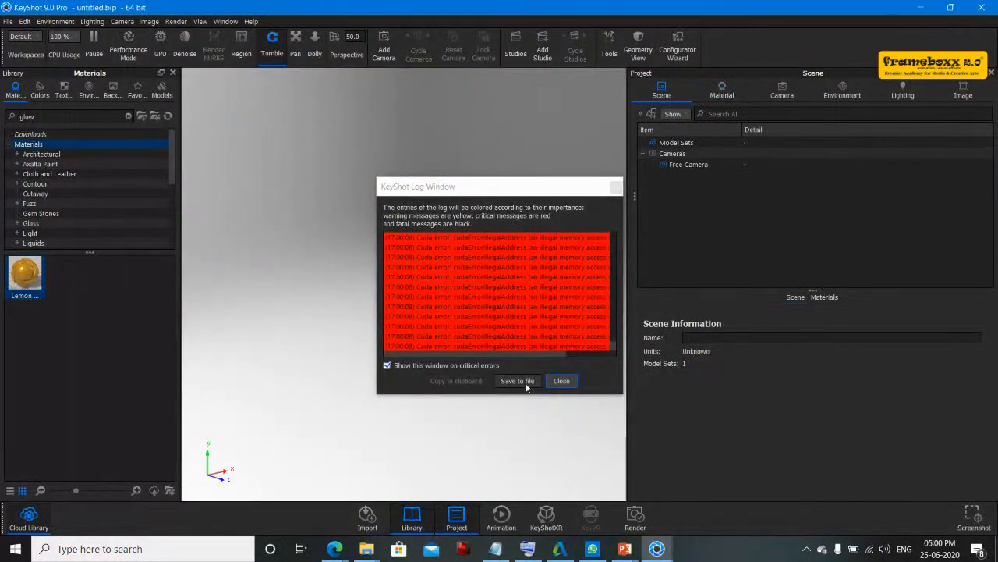
left_click(562, 381)
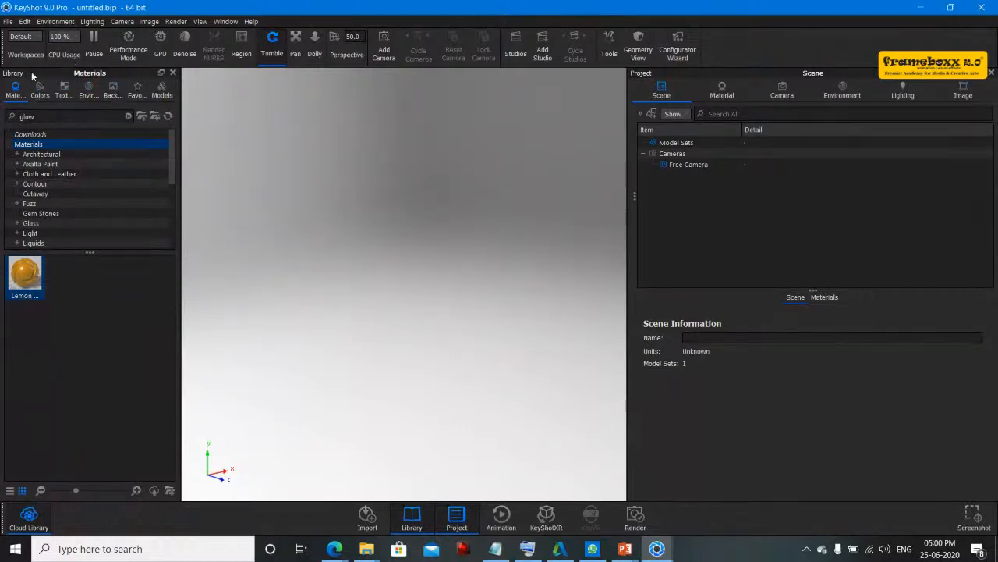
- Open the Geometry models library and add a Plane to the scene
left_click(21, 24)
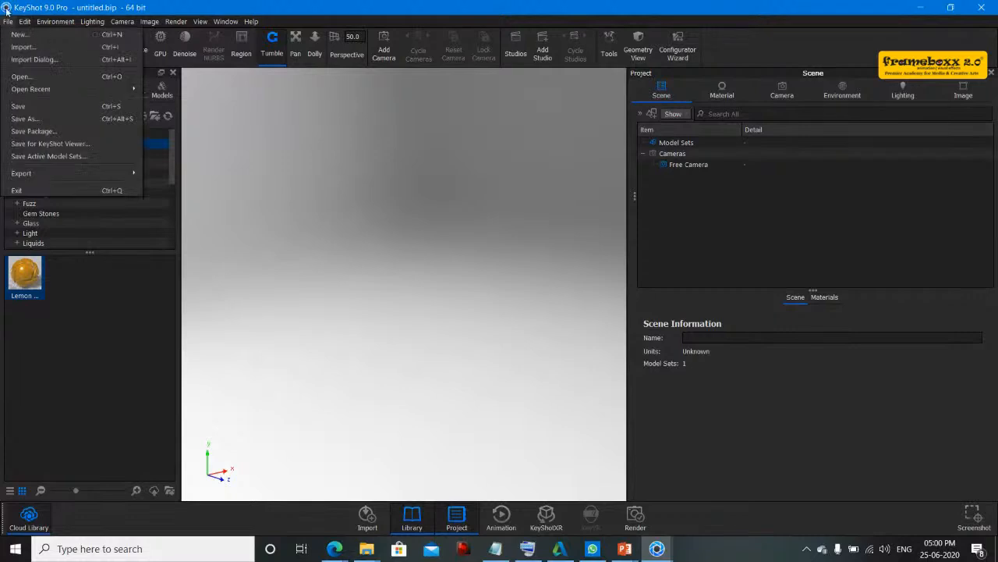
left_click(92, 4)
left_click(162, 90)
left_click(48, 163)
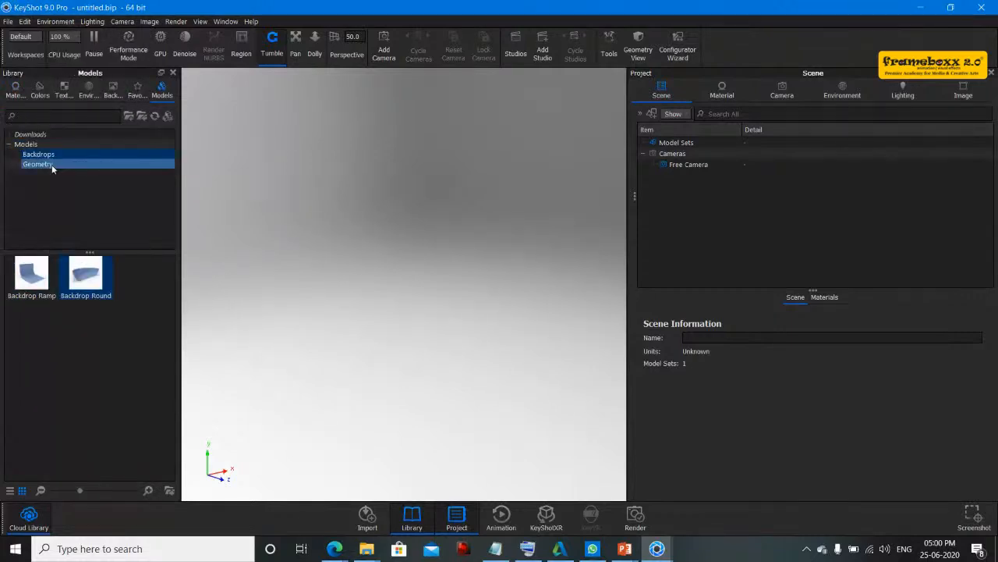
left_click_drag(86, 318, 401, 383)
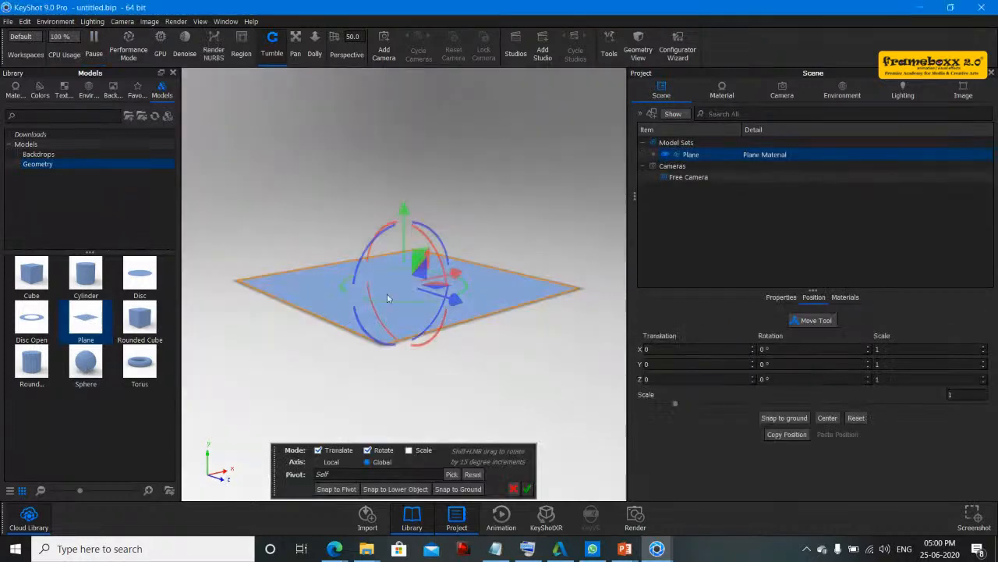
- Add a Sphere onto the plane and scale it up to about 0.208 with the Move Tool
left_click_drag(89, 358, 395, 271)
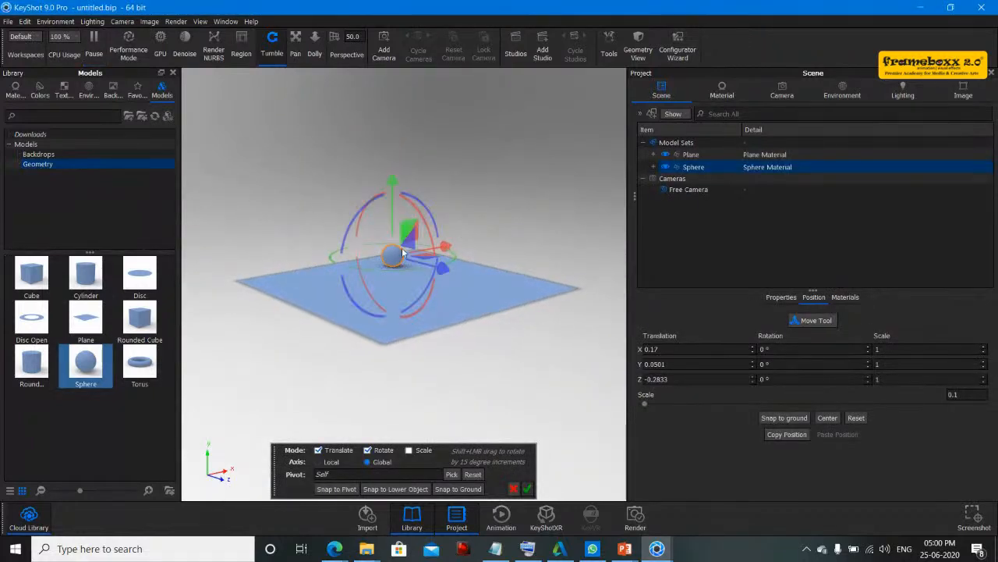
left_click(415, 451)
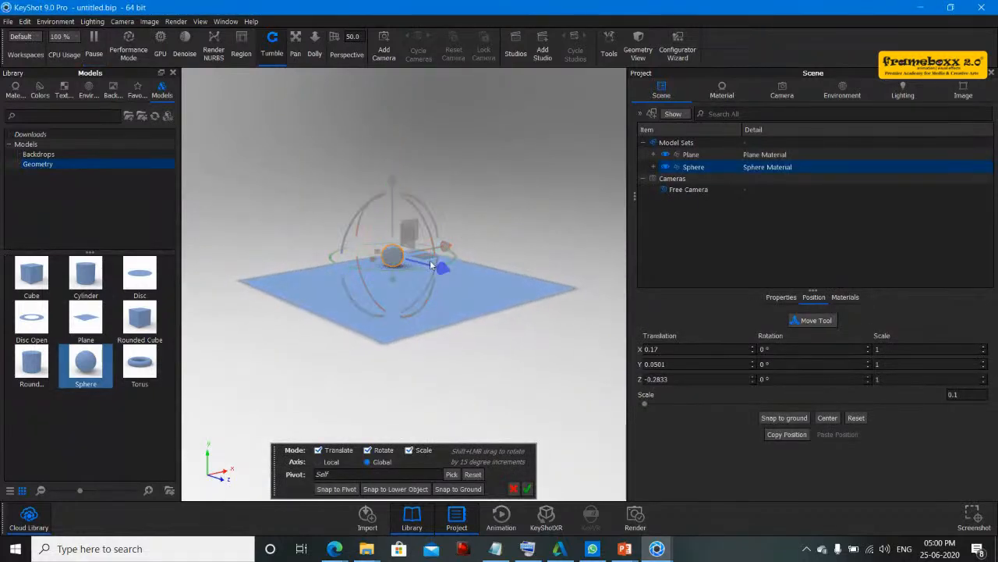
left_click_drag(398, 259, 393, 168)
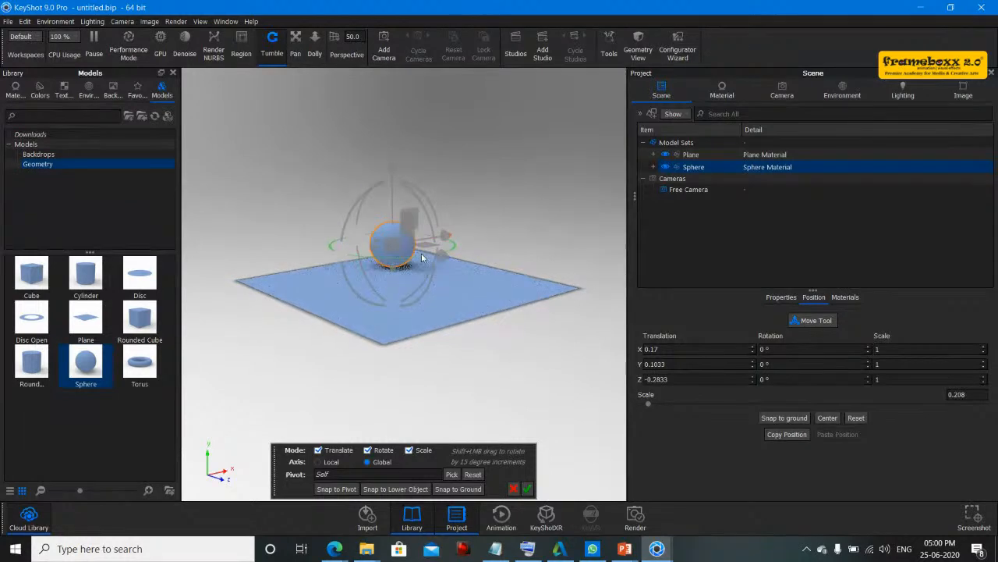
left_click_drag(442, 258, 401, 275)
left_click(450, 200)
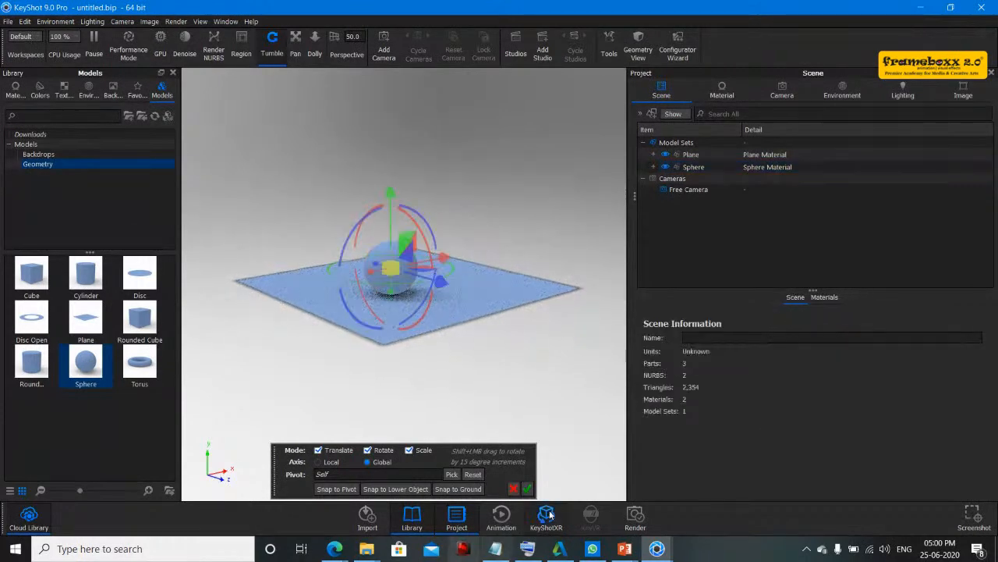
left_click(528, 488)
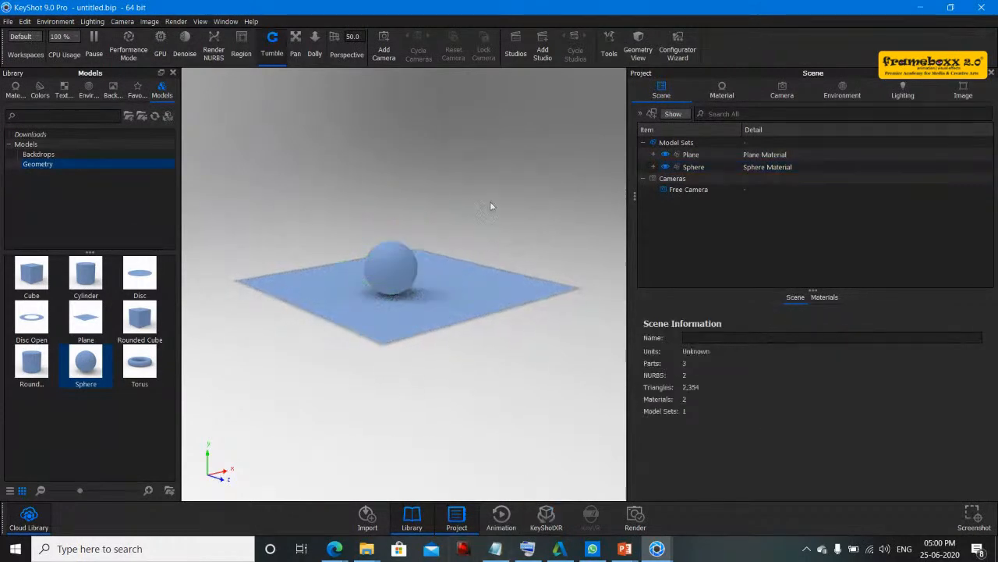
- Apply the Lemon Glow material from the library to the sphere
left_click(387, 269)
scroll(387, 271, "down", 2)
scroll(389, 270, "up", 5)
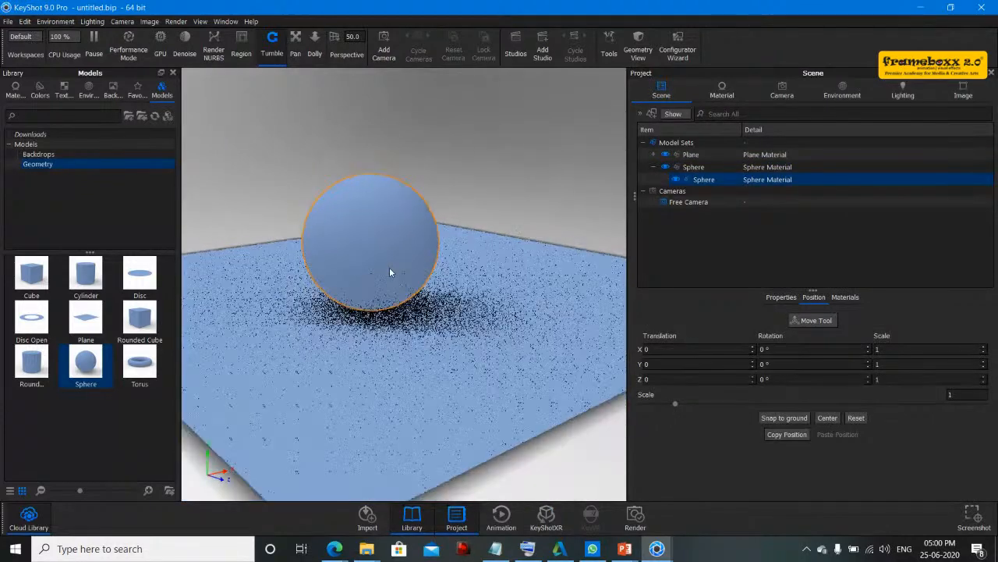
left_click(15, 91)
left_click_drag(25, 275, 397, 207)
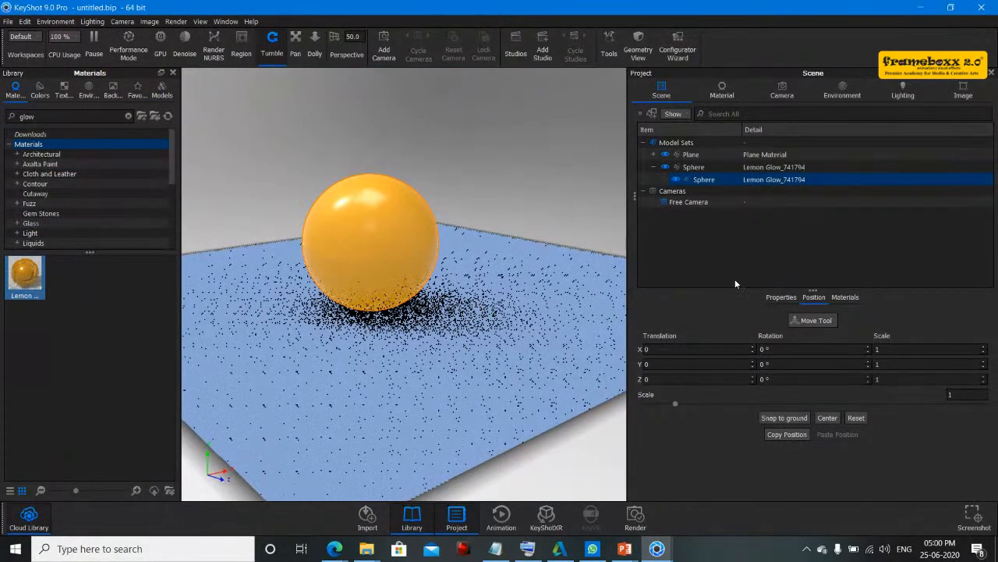
- Change the sphere's Lemon Glow material type to Area Light and set its power to about 1636 lumen
left_click(721, 88)
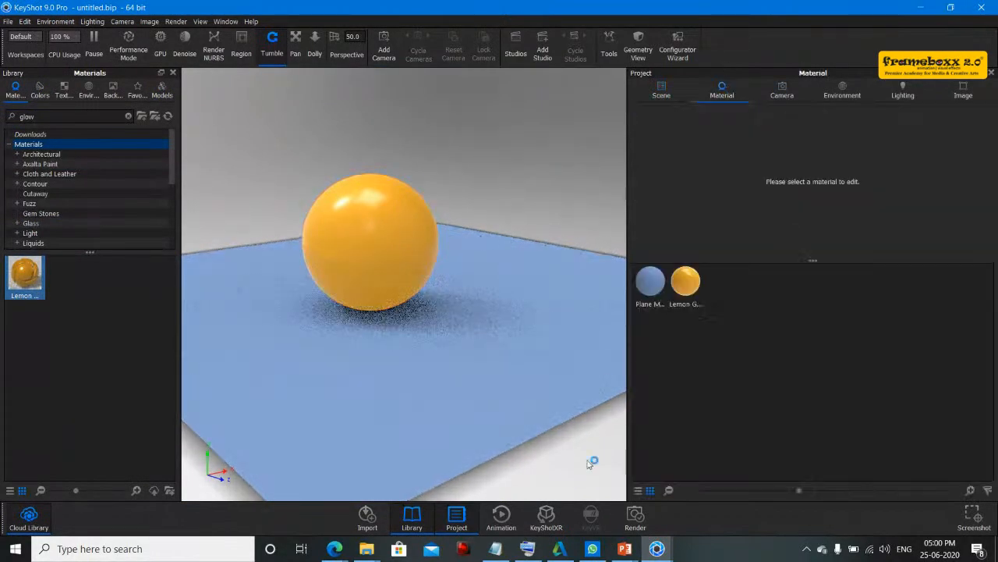
left_click(688, 281)
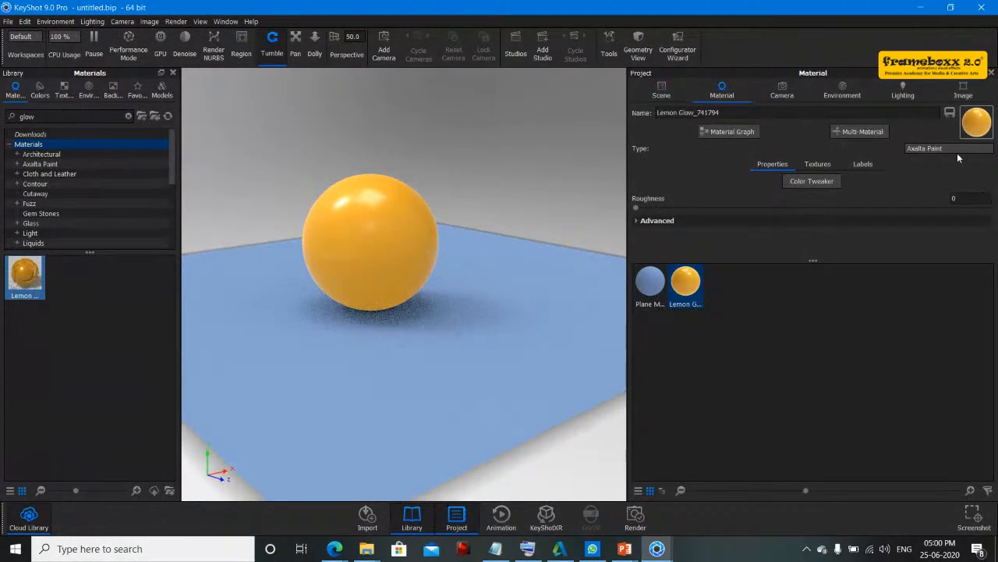
left_click(955, 149)
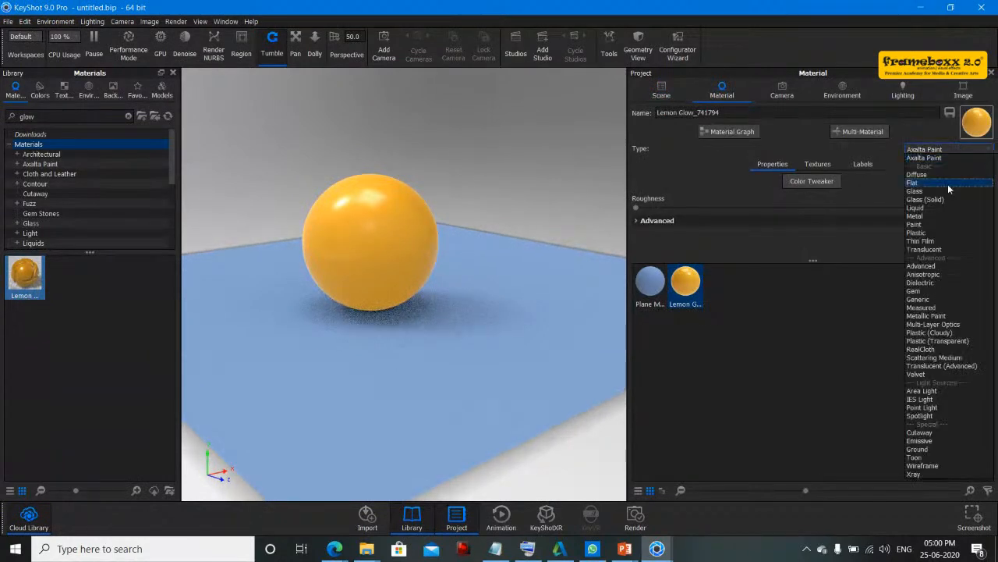
left_click(925, 391)
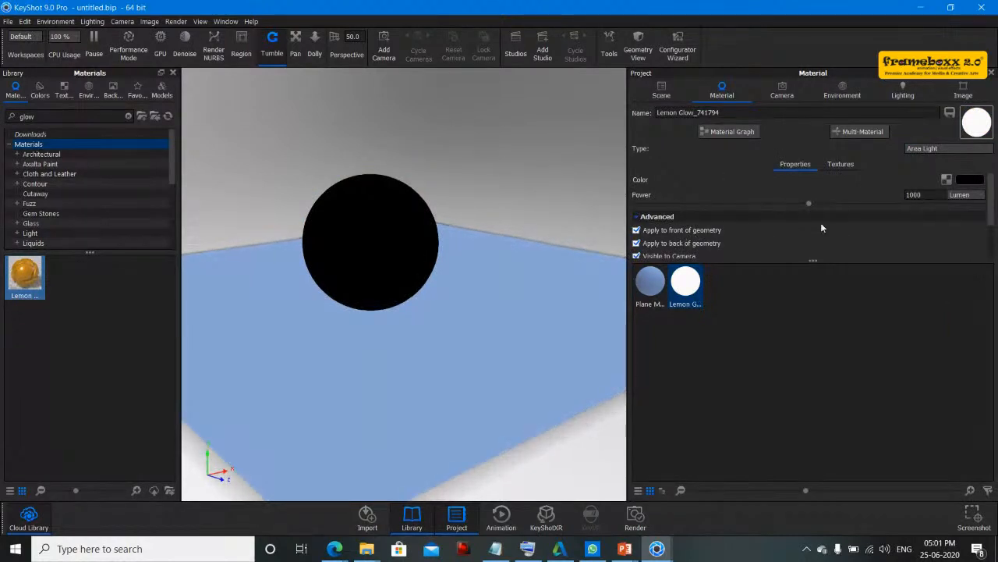
left_click_drag(834, 203, 919, 203)
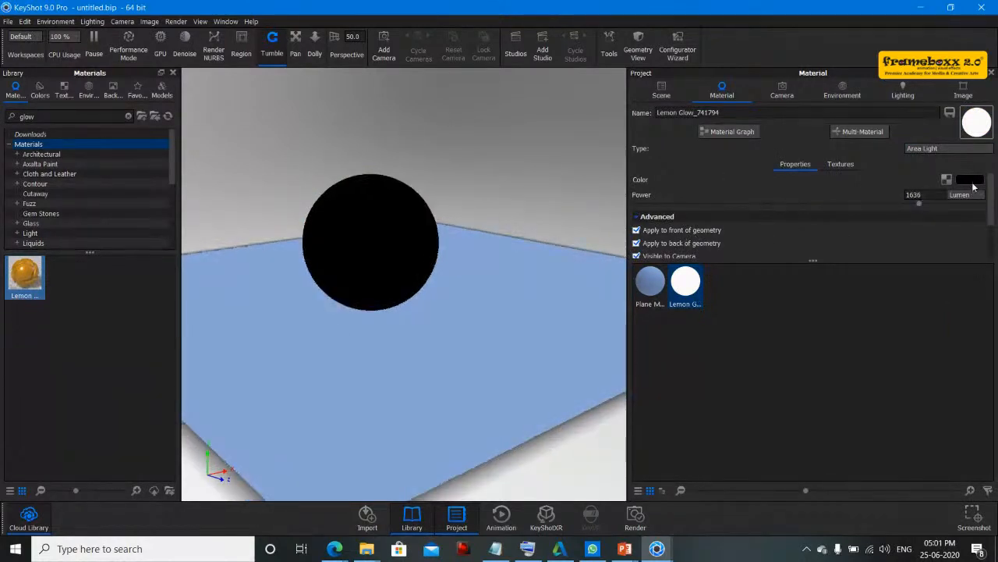
- Change the sphere's area light color to a pale bluish-lavender white in the Color Picker and apply it
left_click(969, 179)
left_click(822, 95)
left_click_drag(814, 89, 755, 45)
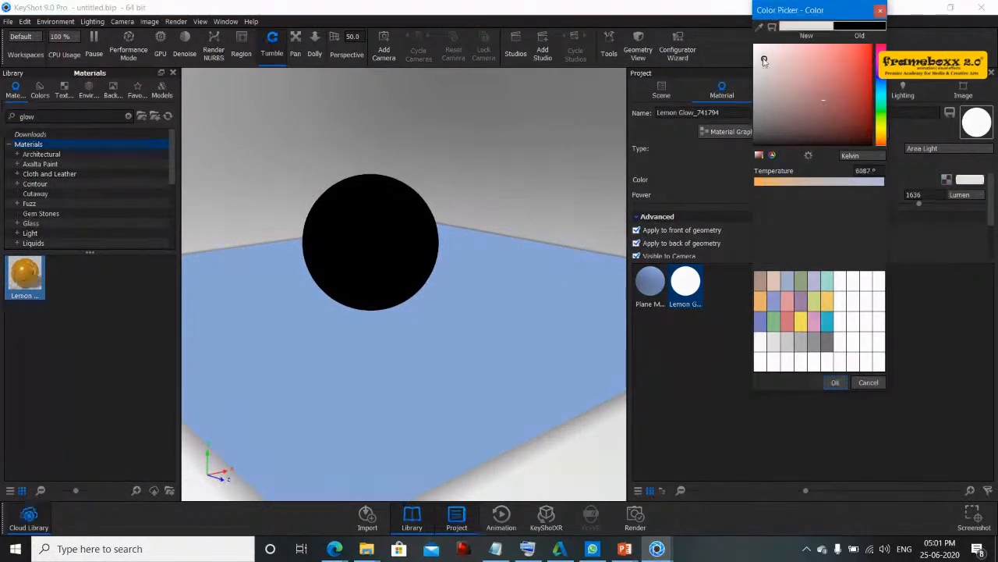
left_click(486, 126)
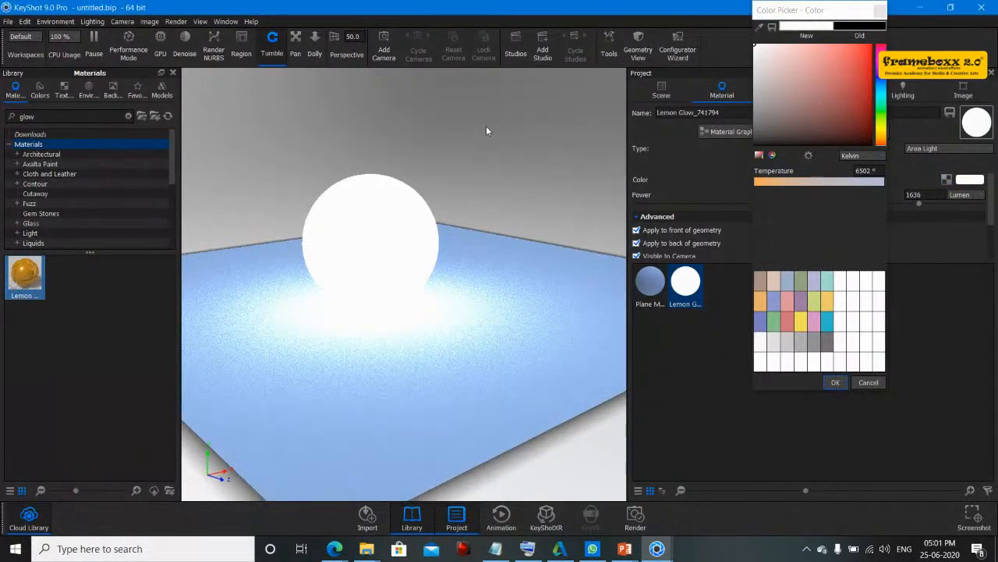
left_click_drag(863, 80, 872, 29)
left_click_drag(852, 68, 815, 92)
left_click(883, 101)
mouse_move(882, 103)
left_mouse_down()
mouse_move(870, 60)
mouse_move(866, 112)
mouse_move(770, 95)
left_mouse_up()
left_click(850, 77)
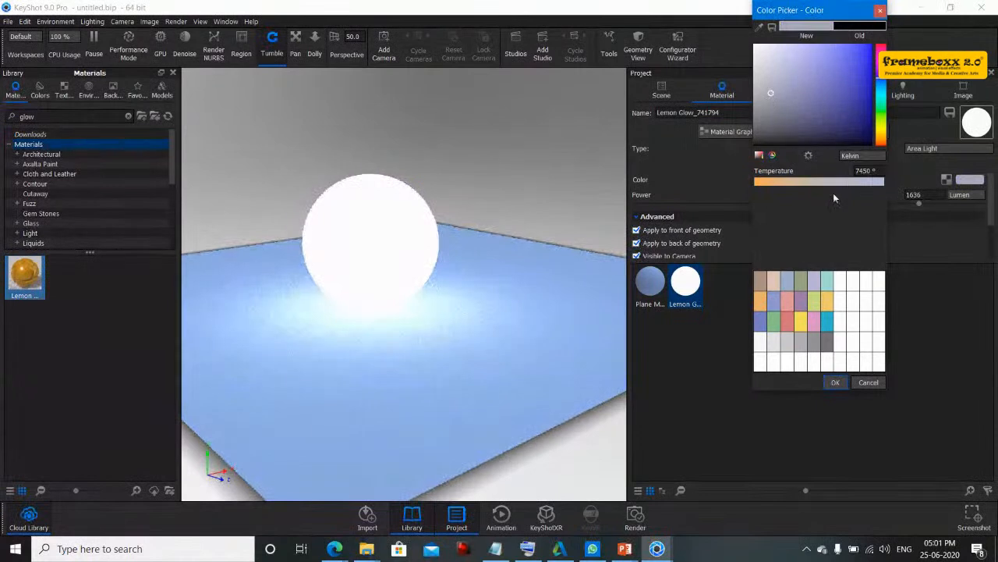
left_click(834, 383)
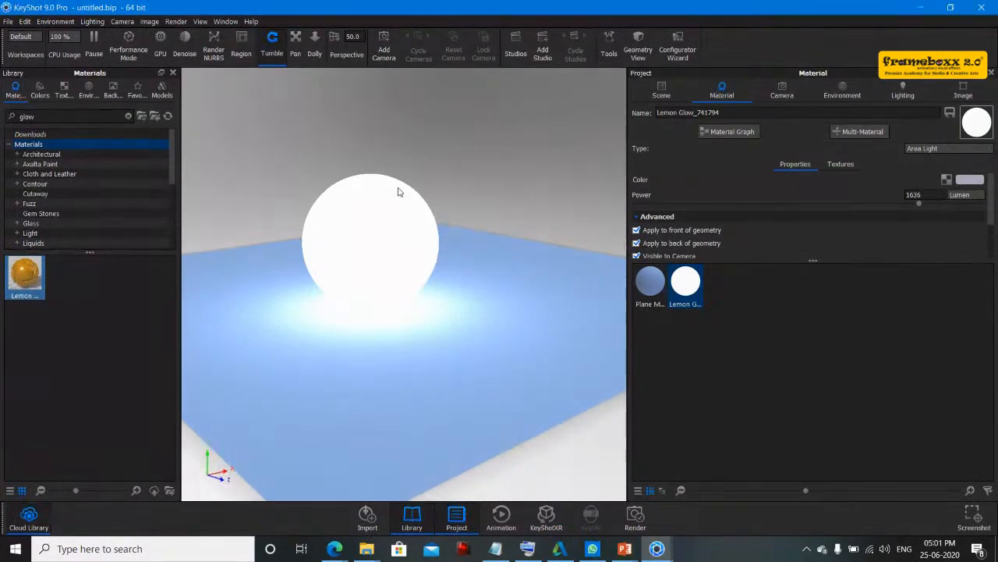
- Switch to the StreamYard browser window
left_click(346, 550)
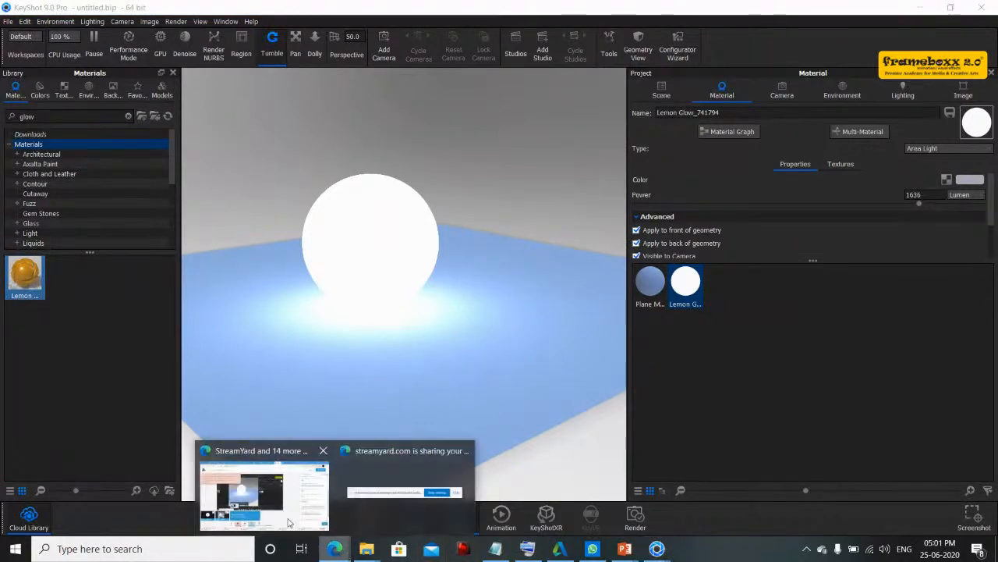
left_click(280, 518)
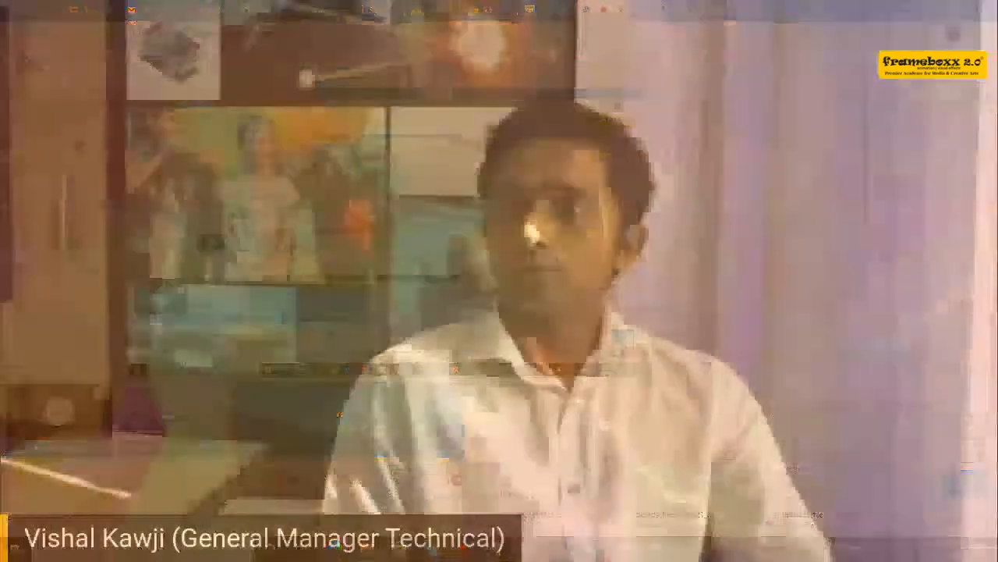